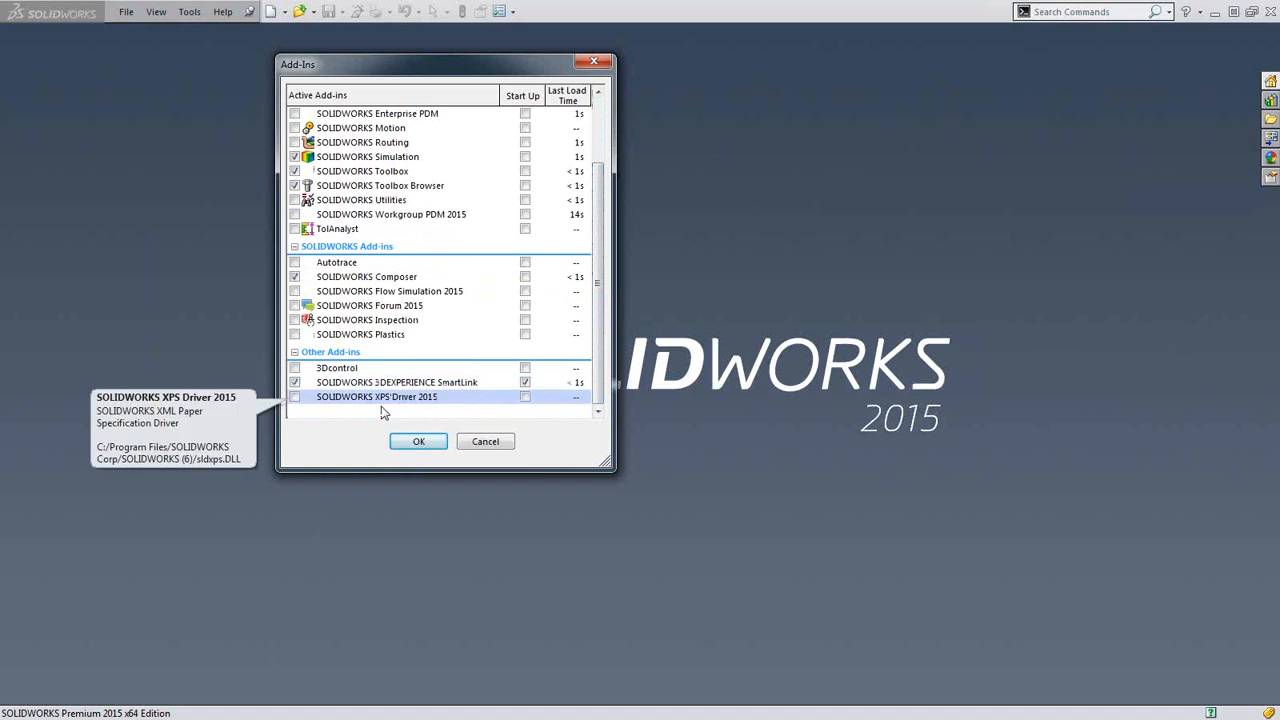
Accept the current add-in selection and exit SOLIDWORKS.
{"action": "left_click", "coordinate": [412, 442]}
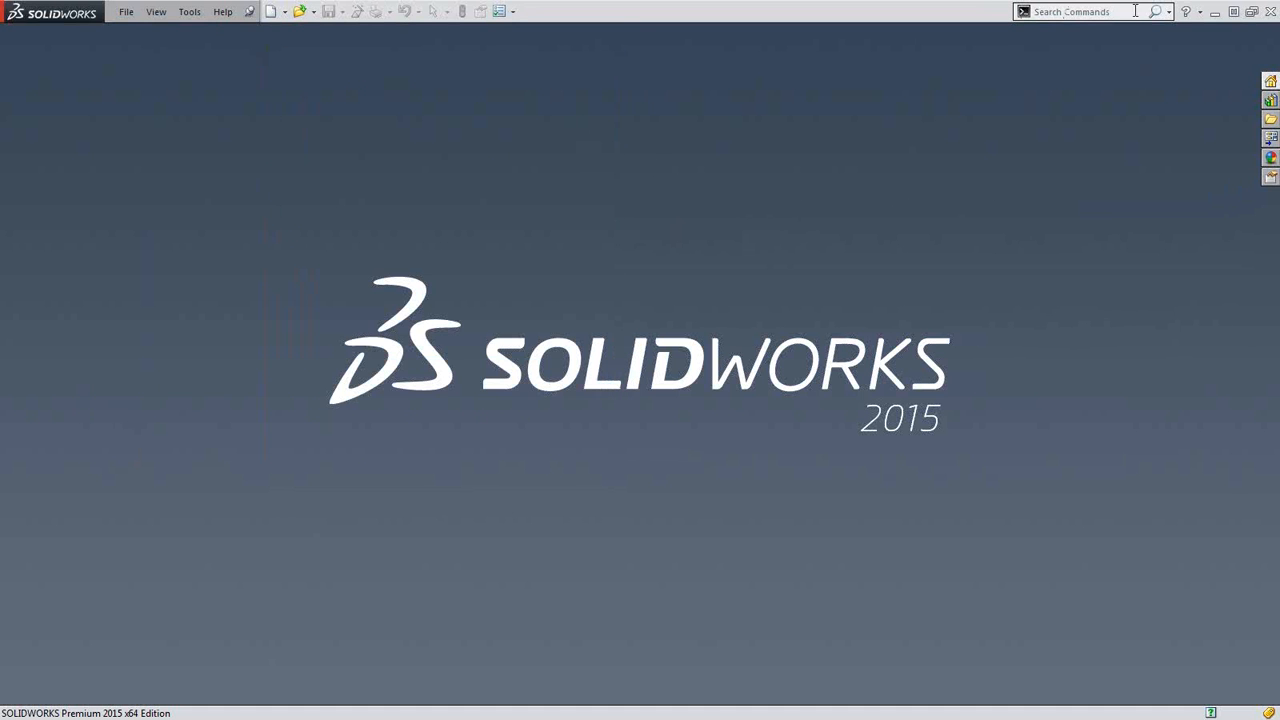
{"action": "left_click", "coordinate": [1268, 14]}
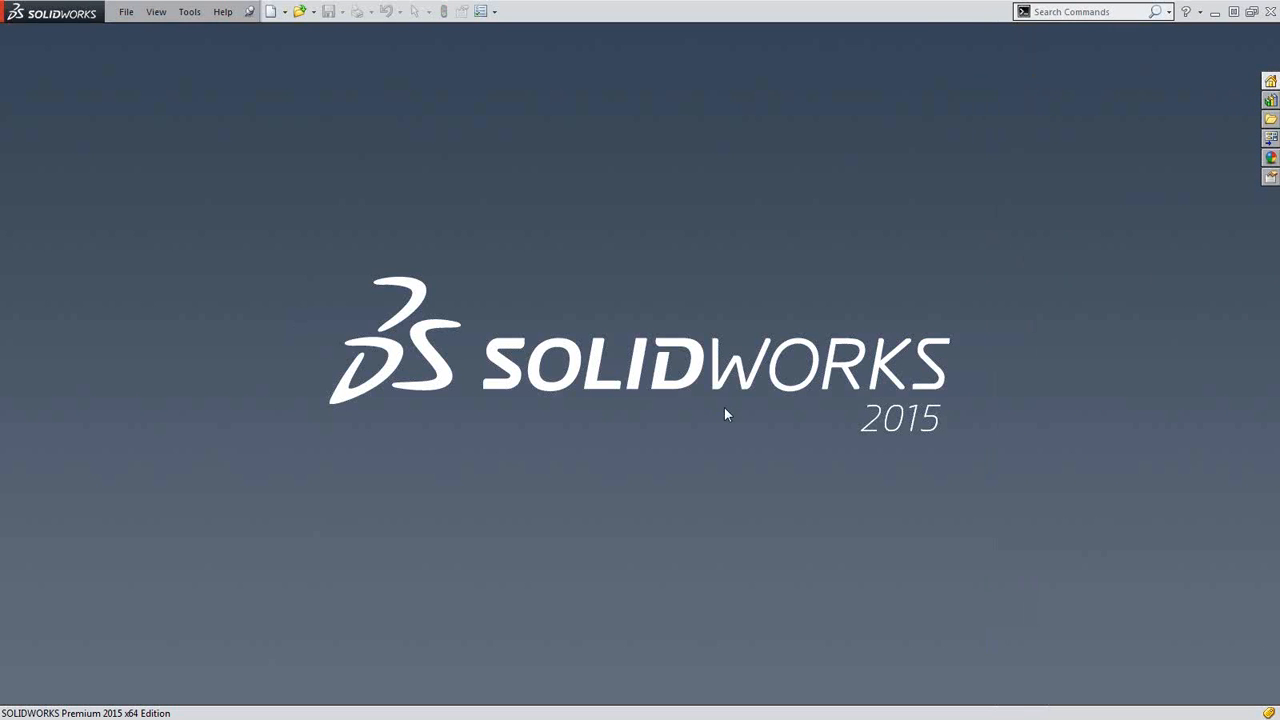
Begin opening spina_dc_2.1mm_pcb.STEP from the Sample1 folder with the file type set to STEP AP203/214.
{"action": "left_click", "coordinate": [126, 11]}
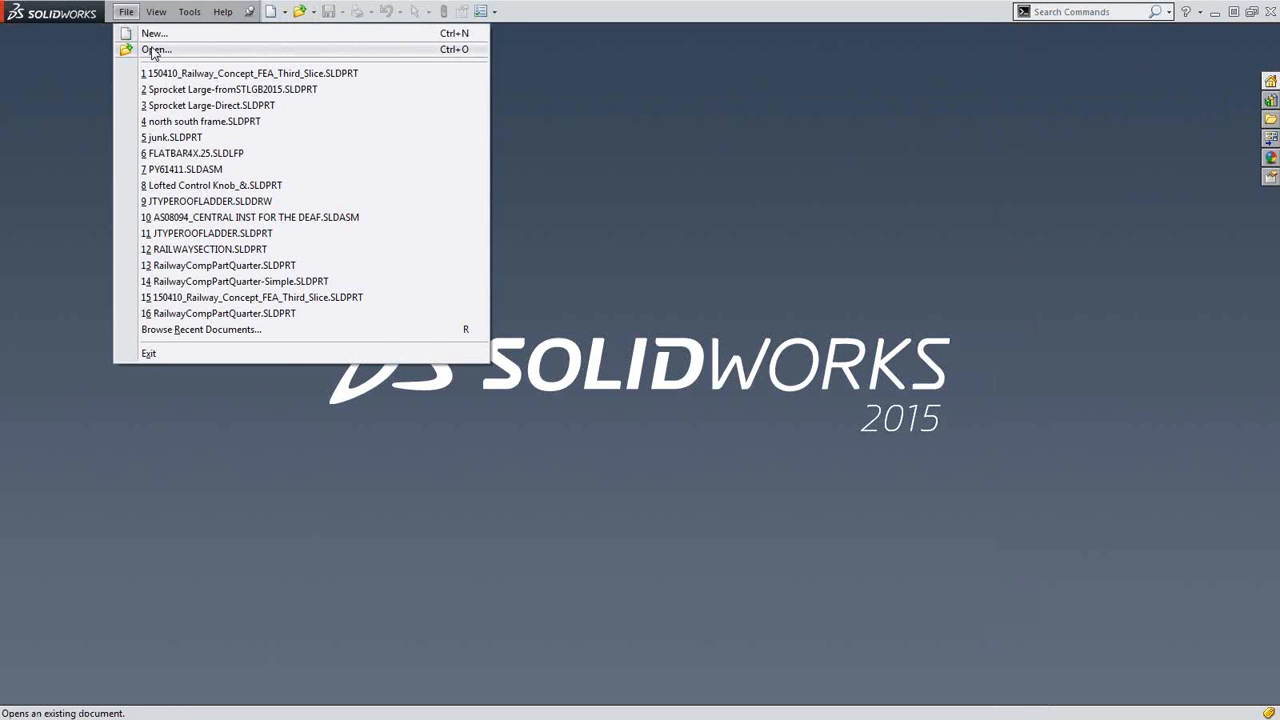
{"action": "left_click", "coordinate": [154, 50]}
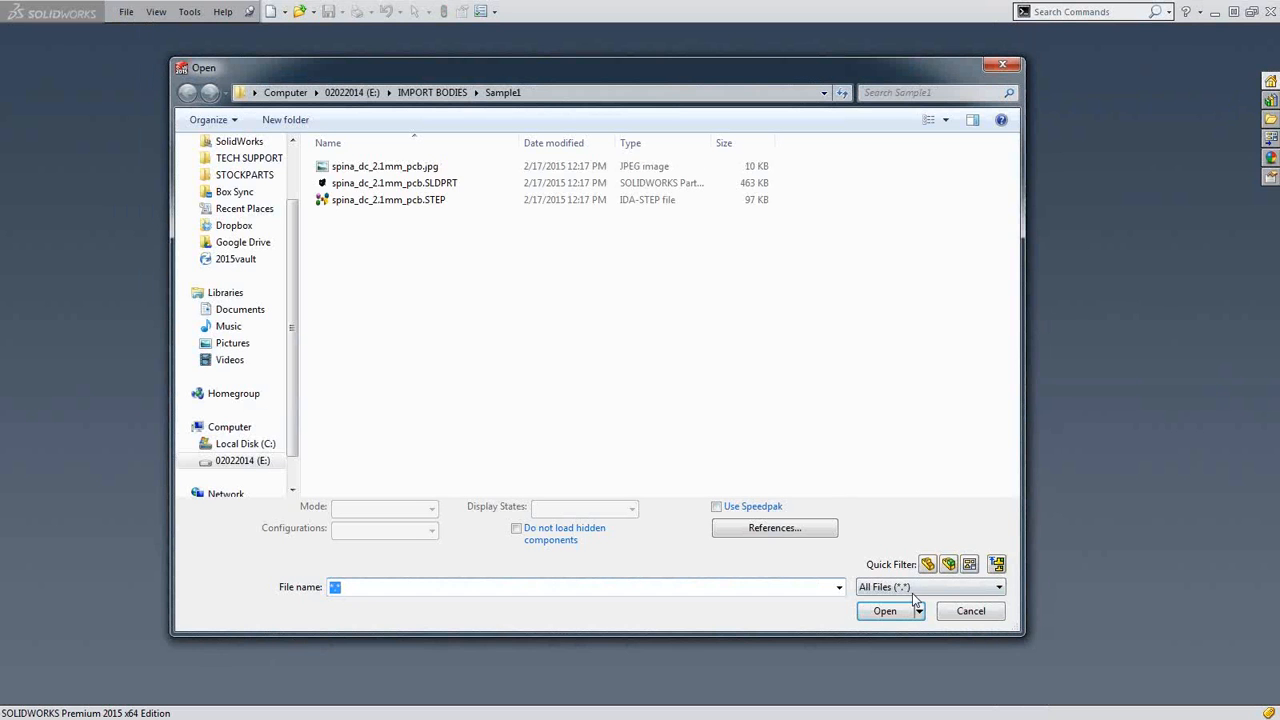
{"action": "left_click", "coordinate": [916, 590]}
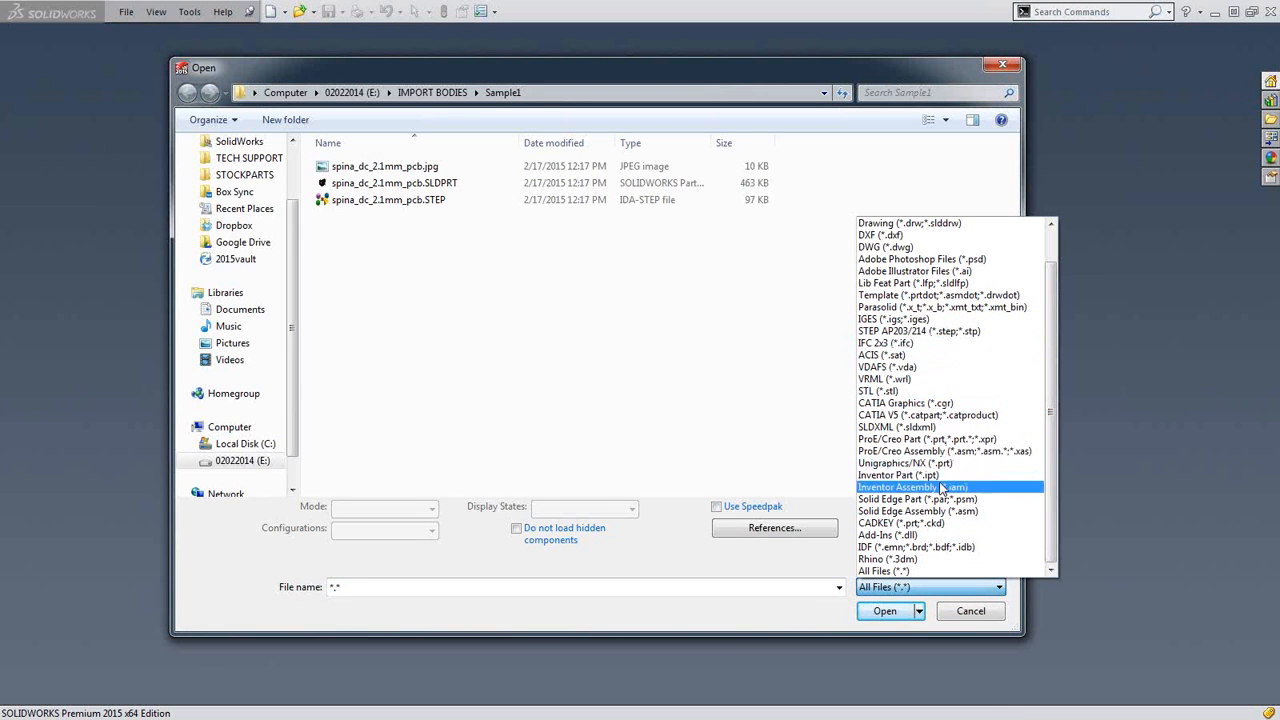
{"action": "left_click", "coordinate": [560, 340]}
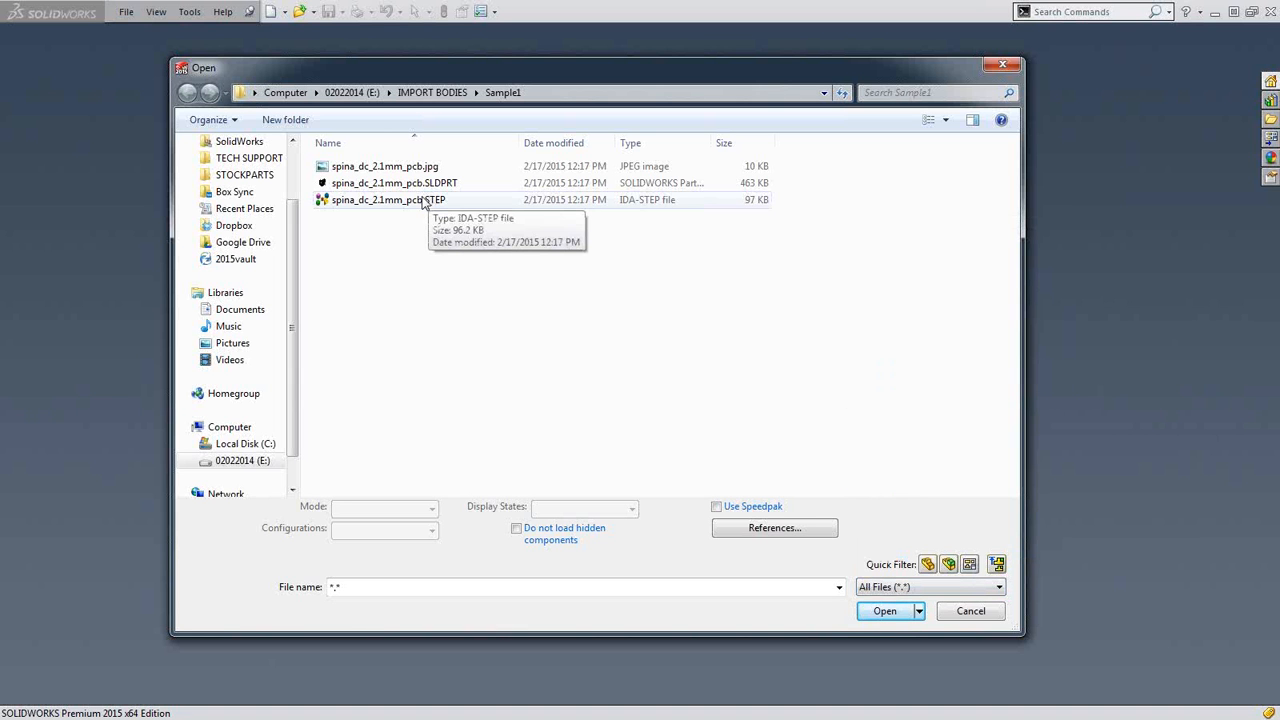
{"action": "left_click", "coordinate": [424, 200]}
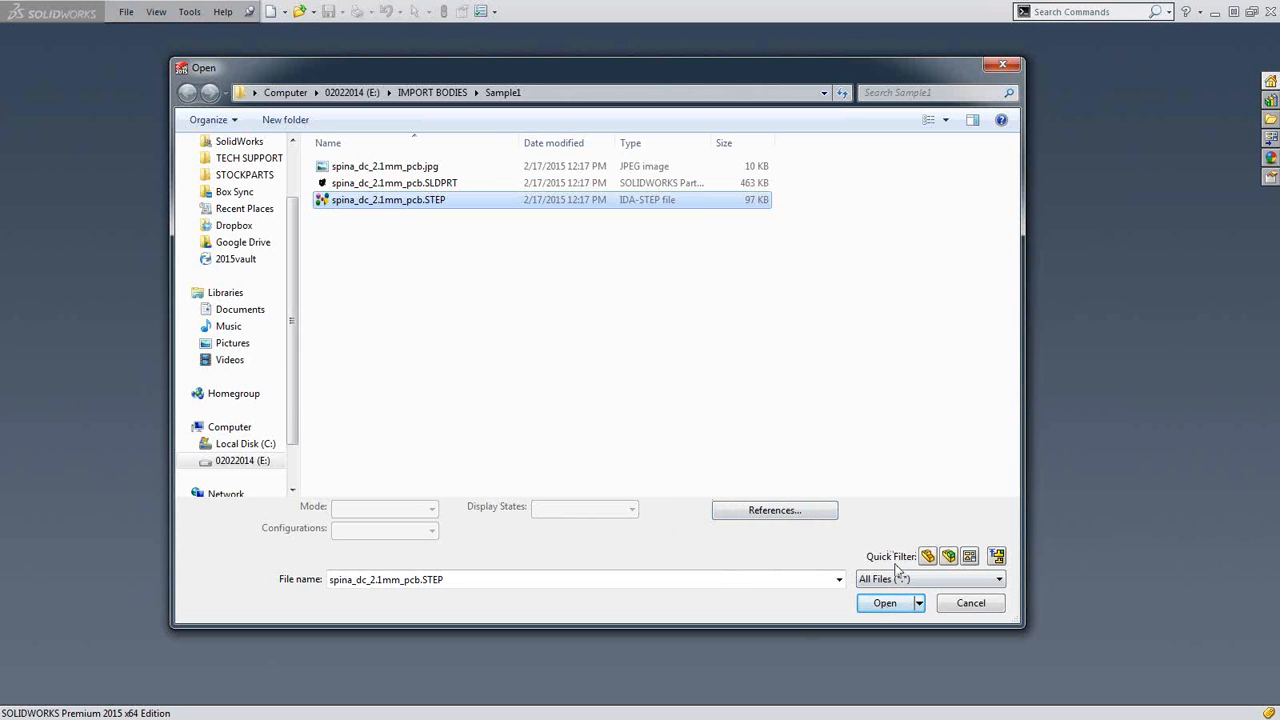
{"action": "left_click", "coordinate": [868, 580]}
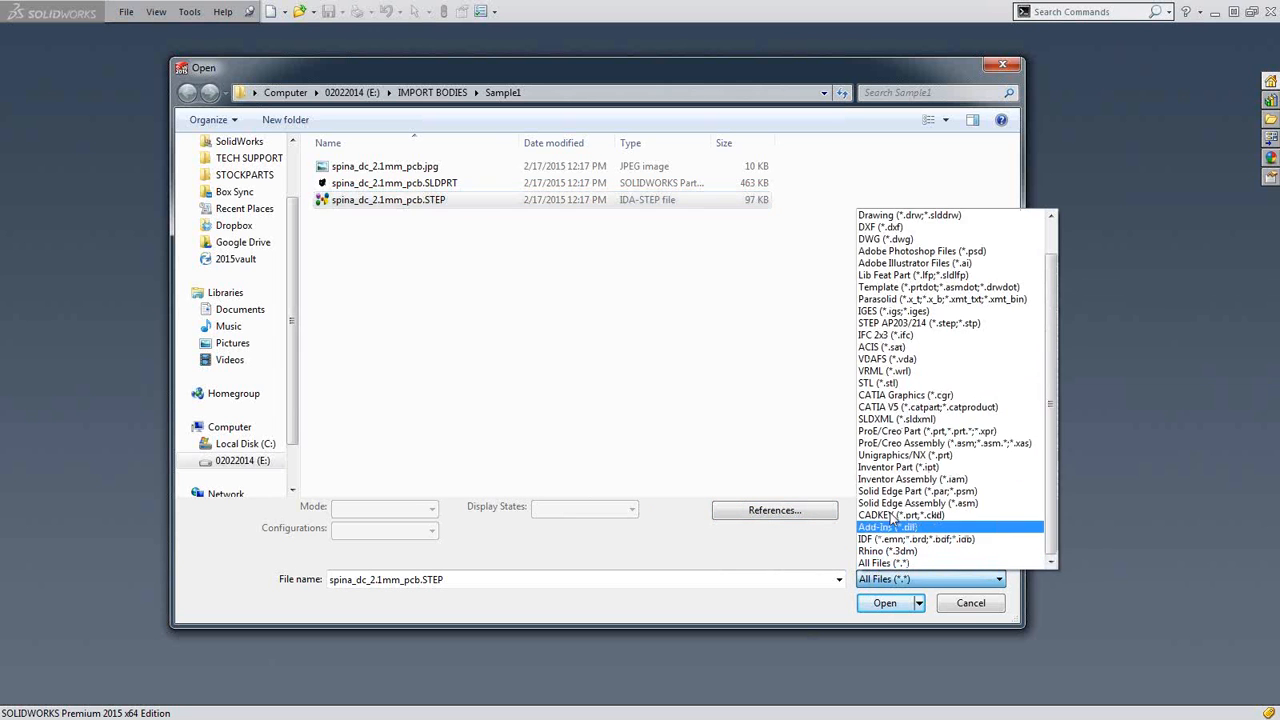
{"action": "left_click", "coordinate": [903, 323]}
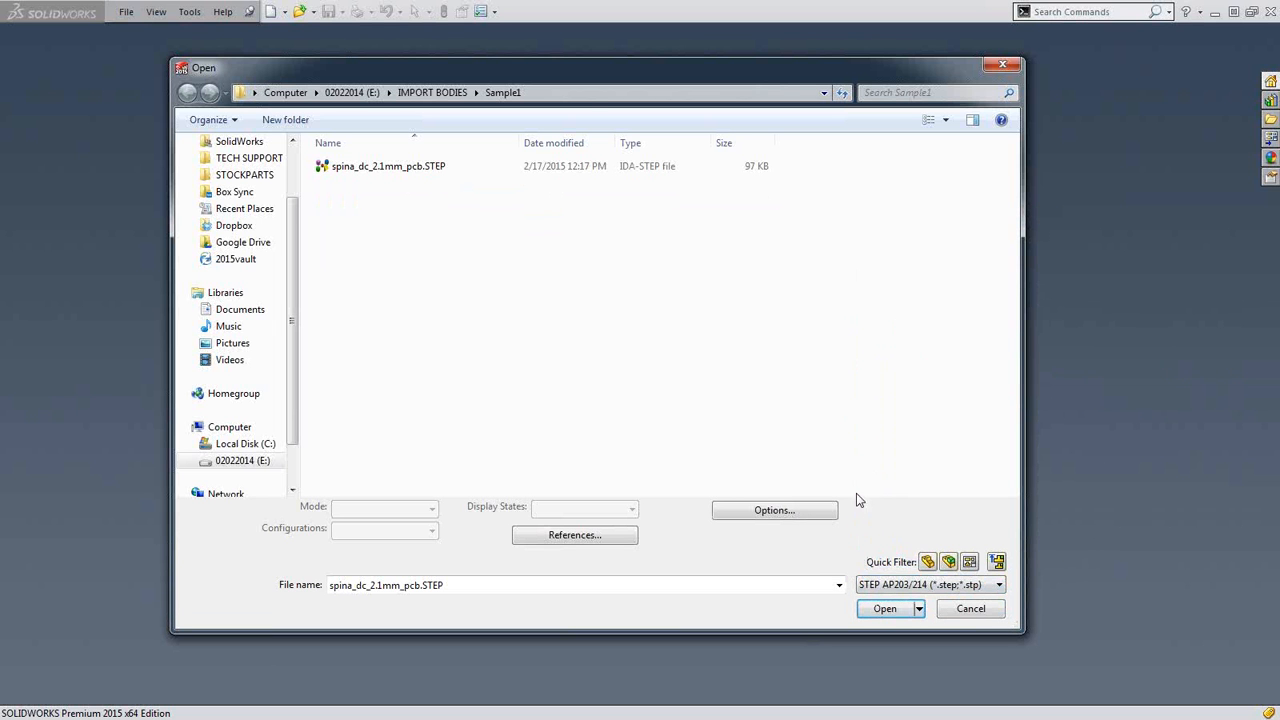
Review and accept the general import options with Try forming solid(s) and B-Rep mapping, and import spina_dc_2.1mm_pcb.STEP.
{"action": "left_click", "coordinate": [745, 514]}
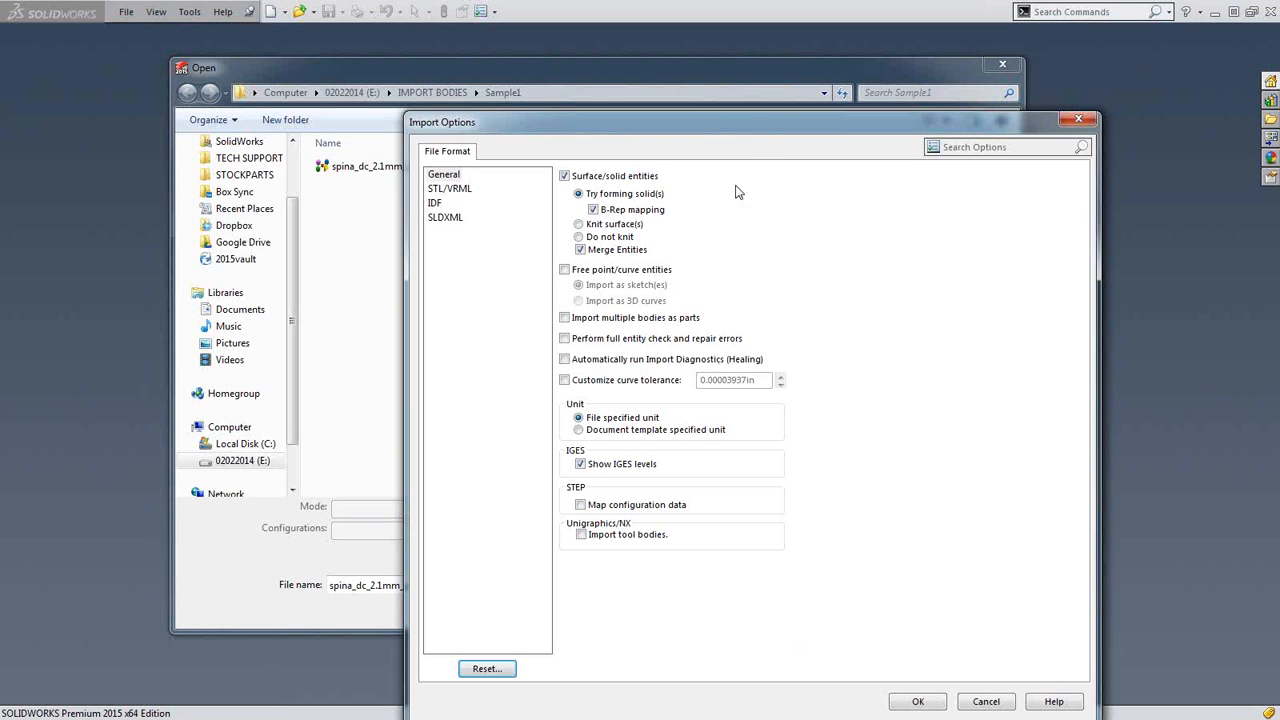
{"action": "left_click_drag", "start_coordinate": [743, 134], "coordinate": [742, 62]}
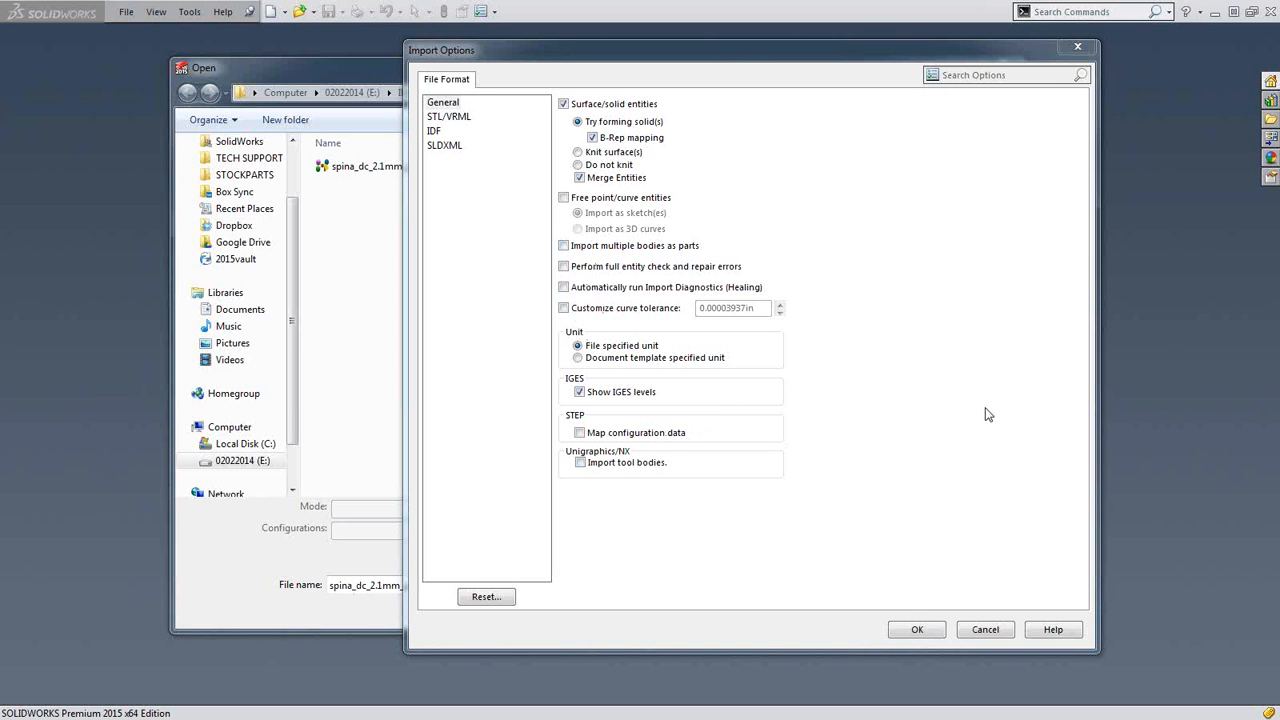
{"action": "left_click", "coordinate": [917, 629]}
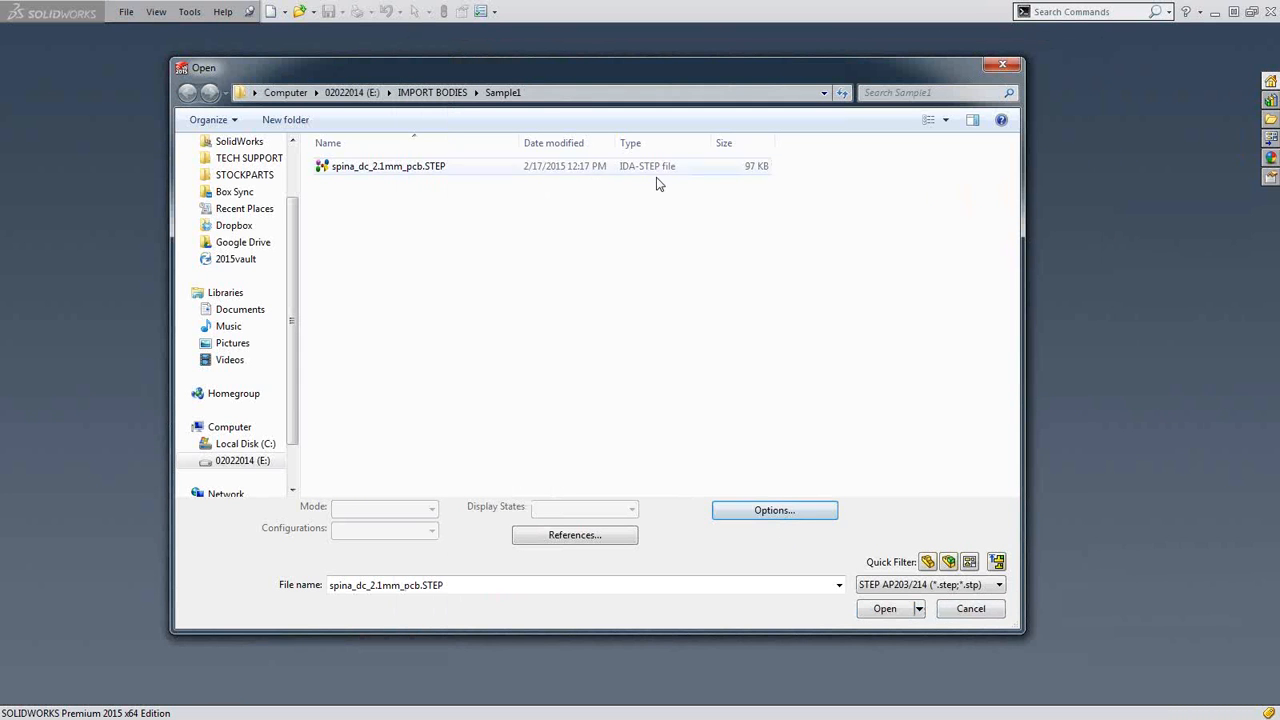
{"action": "left_click", "coordinate": [426, 172]}
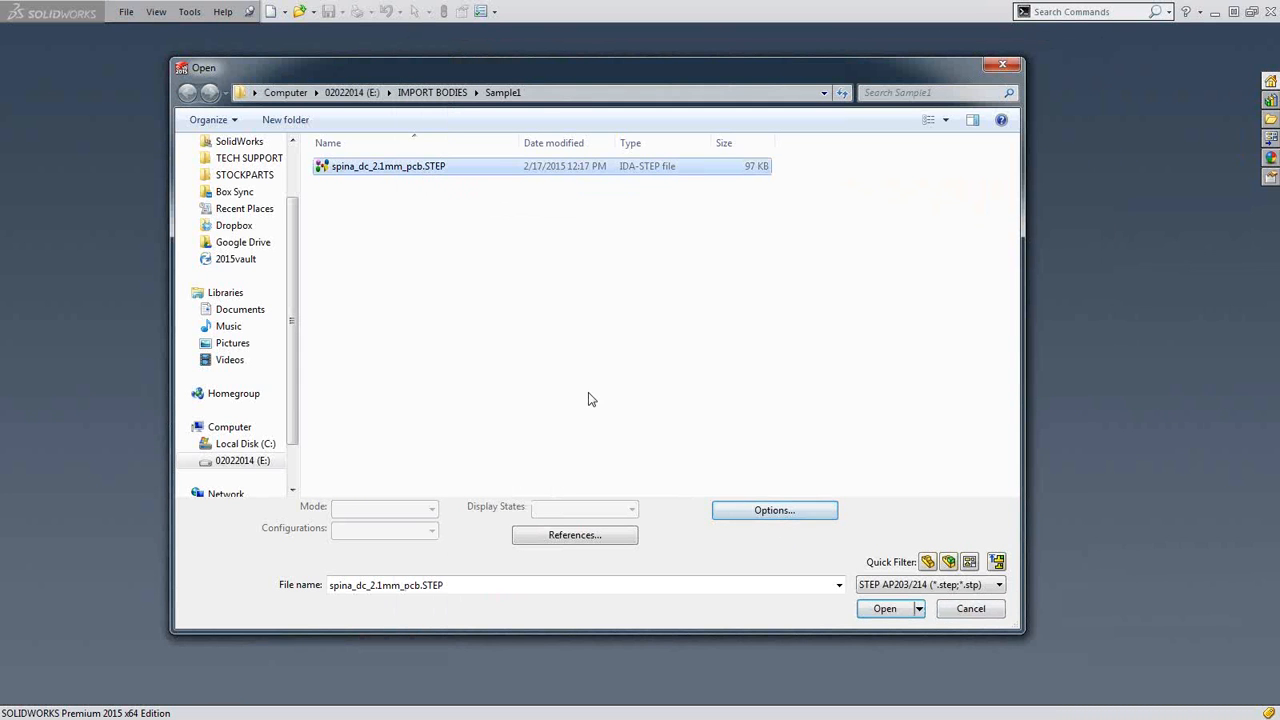
{"action": "left_click", "coordinate": [886, 609]}
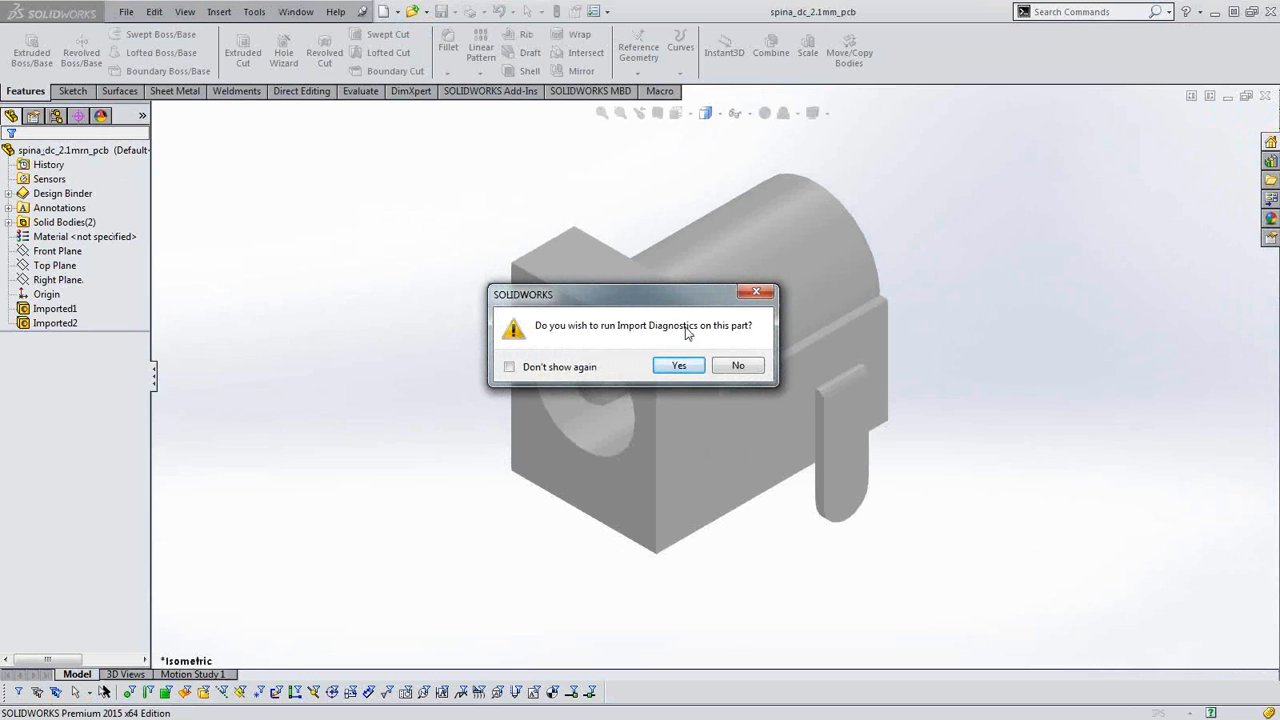
Run Import Diagnostics on the imported connector, inspect its front opening and legs for faulty geometry, and accept the diagnosis.
{"action": "left_click_drag", "start_coordinate": [672, 294], "coordinate": [547, 196]}
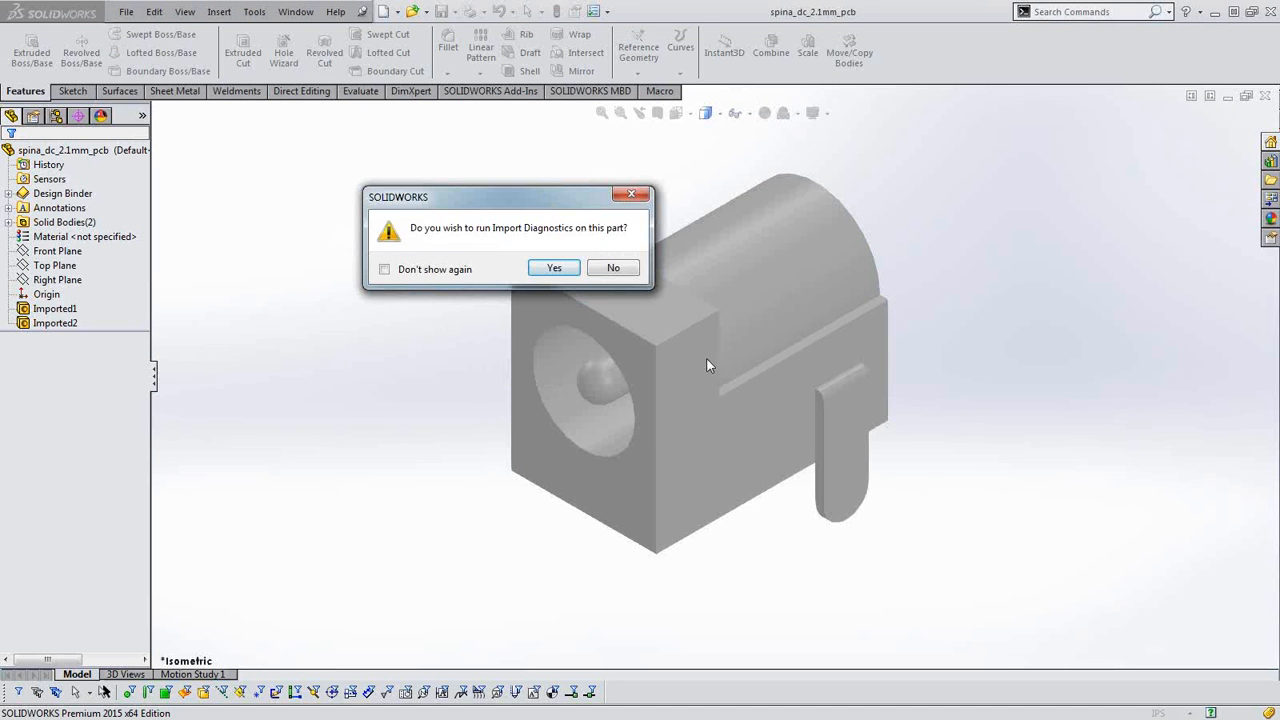
{"action": "left_click", "coordinate": [555, 270]}
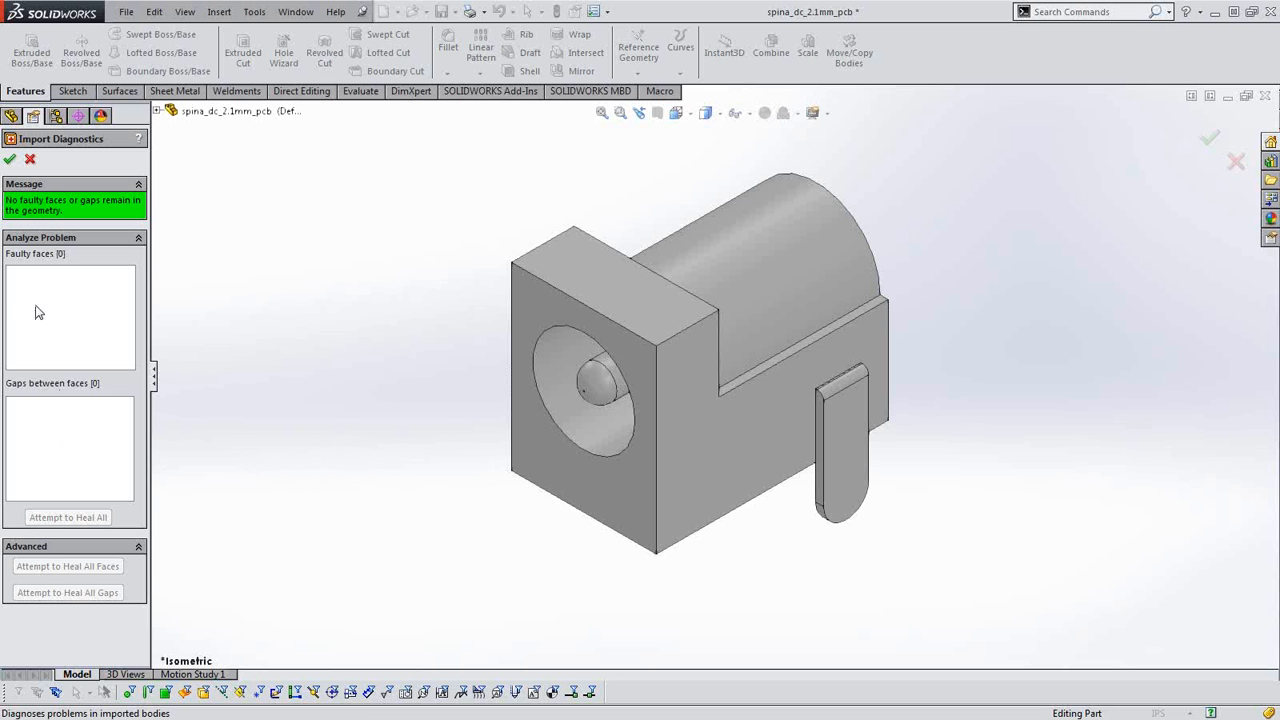
{"action": "middle_click_drag", "start_coordinate": [440, 512], "coordinate": [488, 442]}
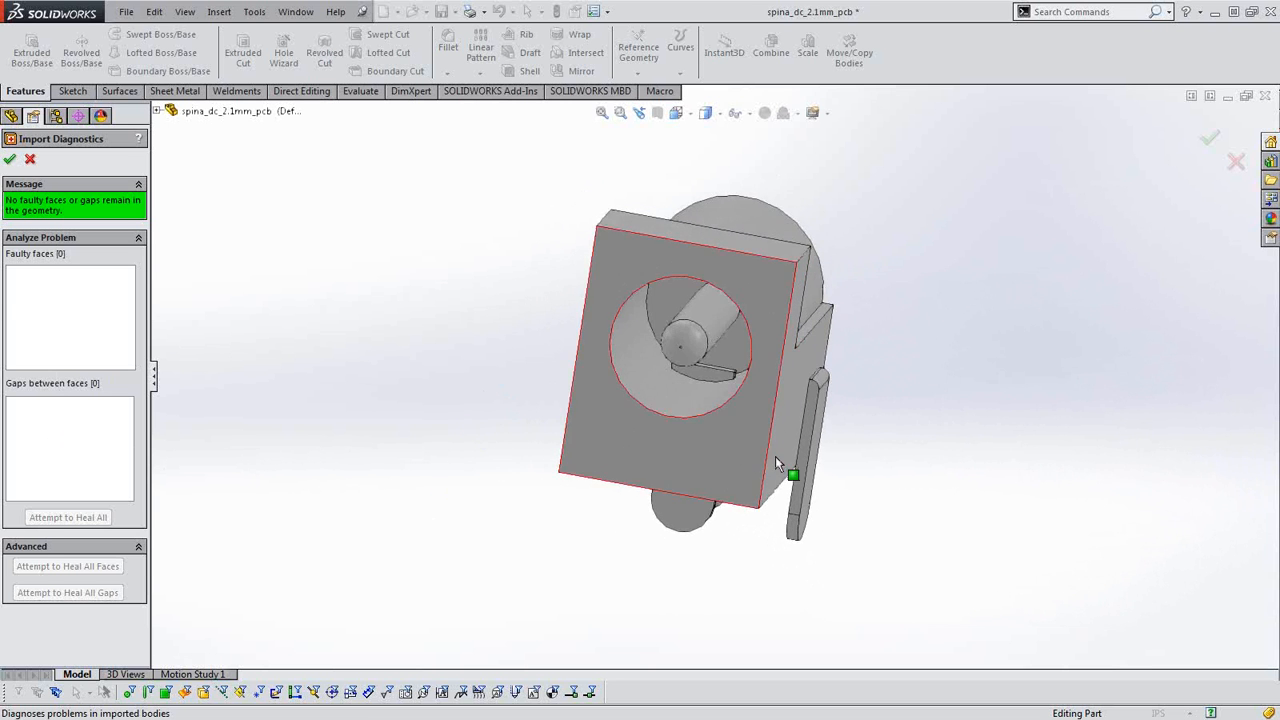
{"action": "scroll", "coordinate": [740, 410], "scroll_direction": "down", "scroll_amount": 6}
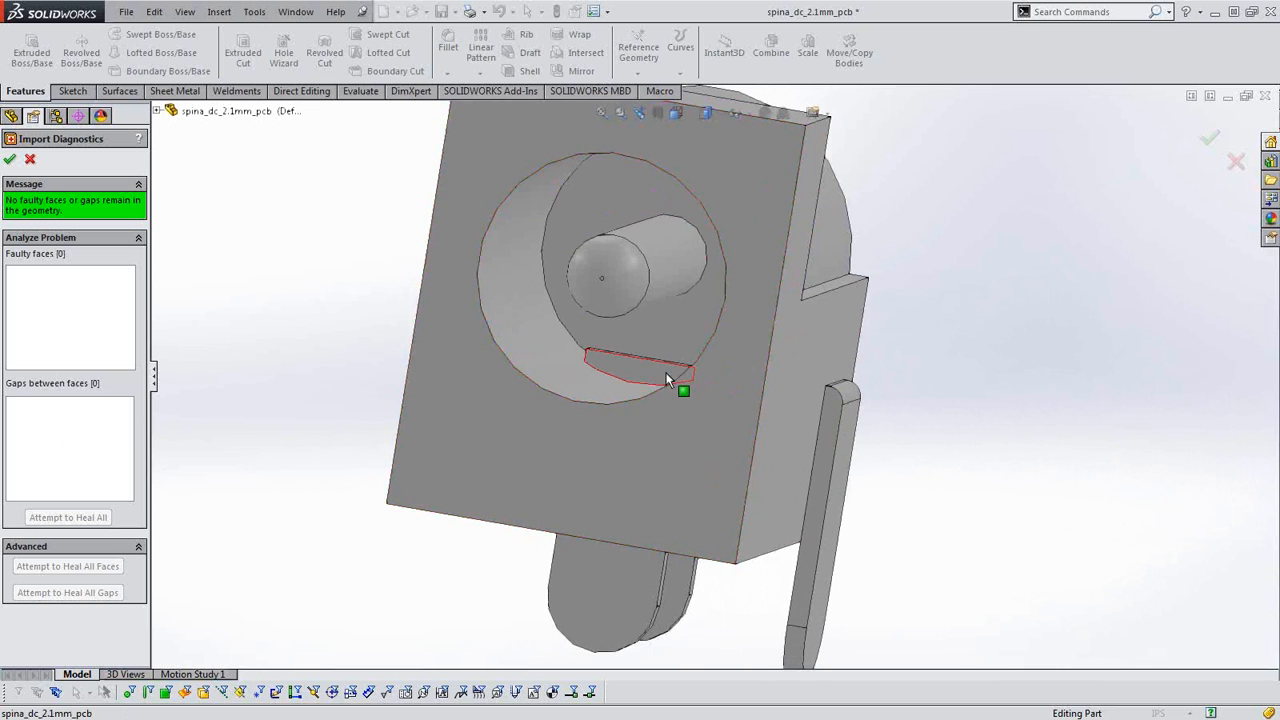
{"action": "scroll", "coordinate": [648, 430], "scroll_direction": "up", "scroll_amount": 3}
{"action": "middle_click_drag", "start_coordinate": [652, 436], "coordinate": [680, 420]}
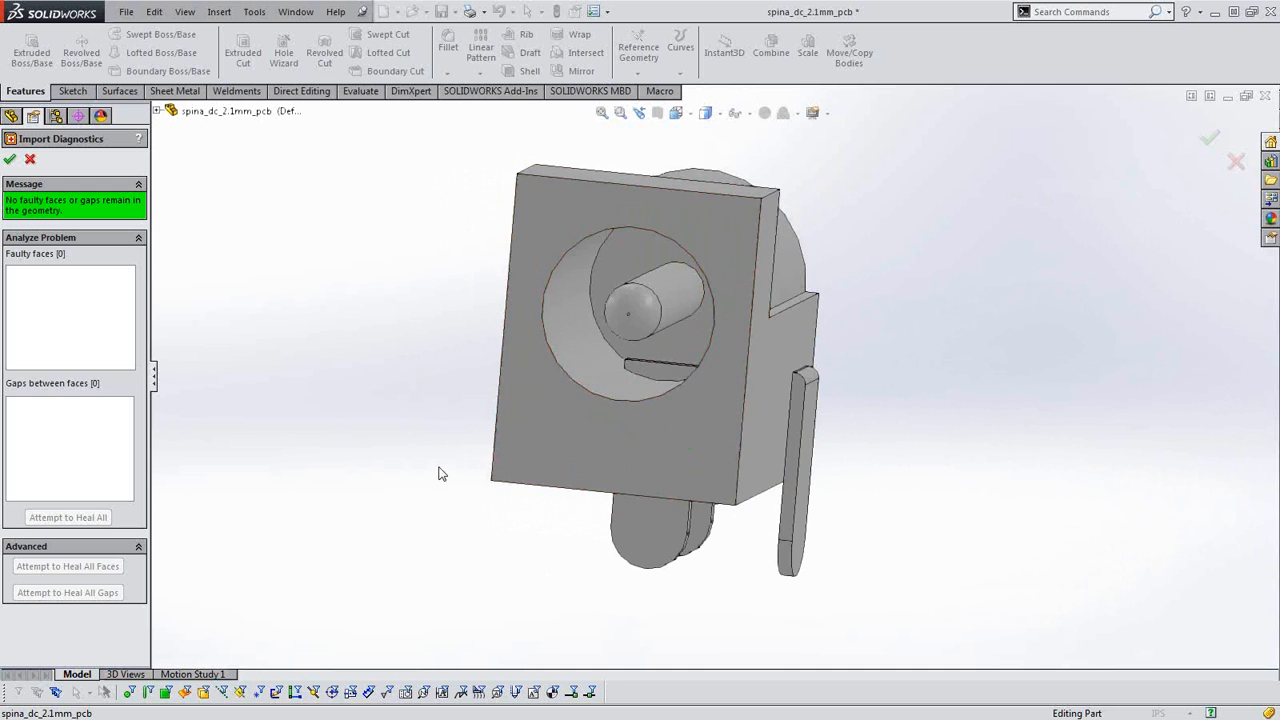
{"action": "middle_click_drag", "start_coordinate": [742, 392], "coordinate": [607, 364]}
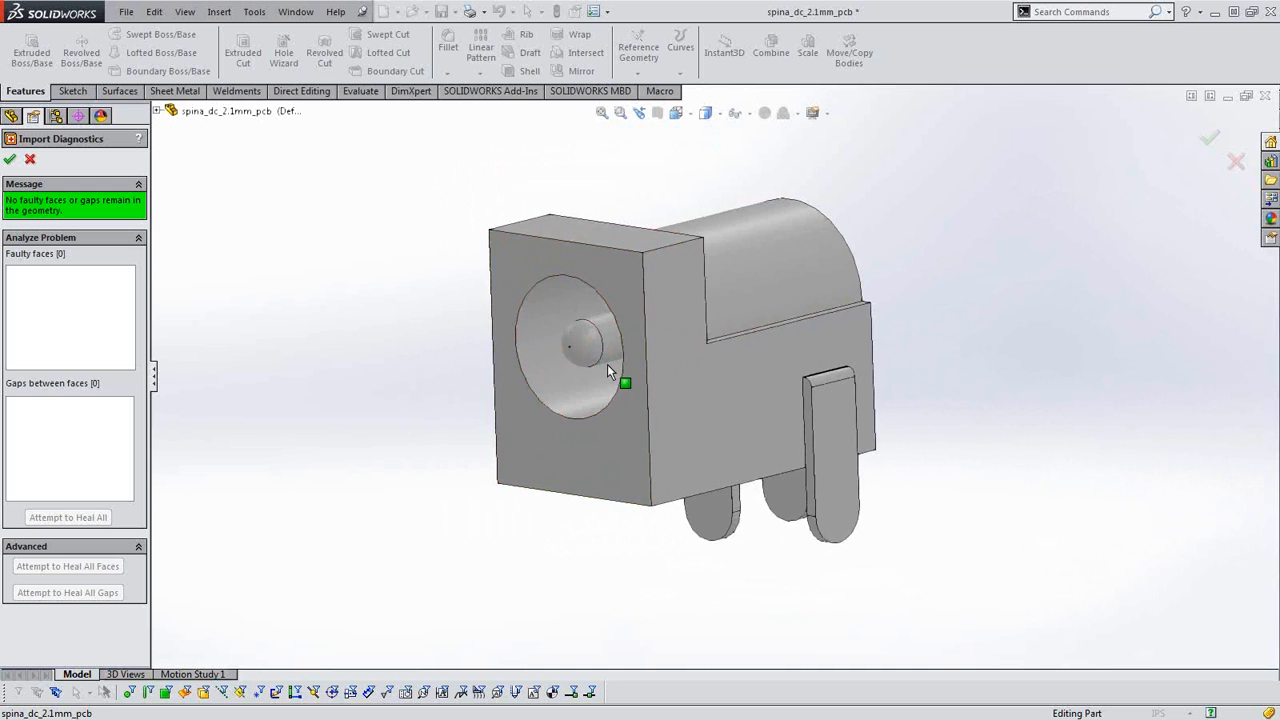
{"action": "left_click", "coordinate": [11, 160]}
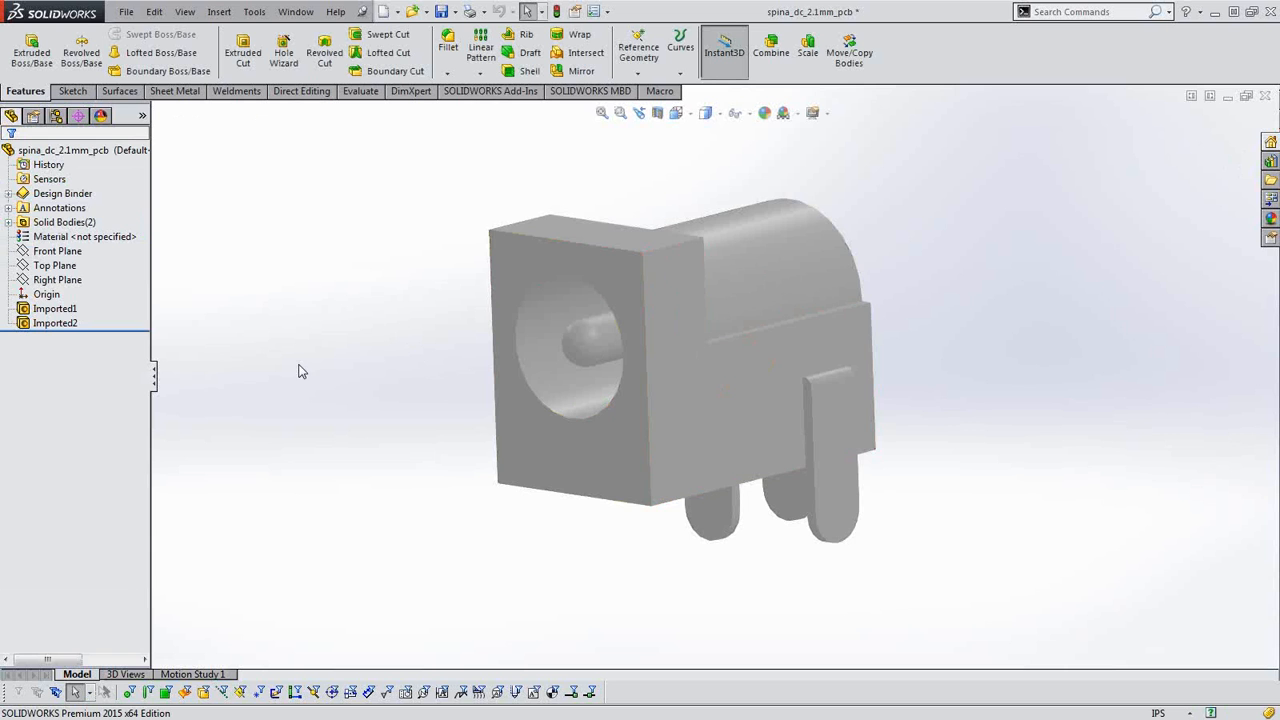
Save the imported connector as the part file spina_dc_2.1mm_pcb.SLDPRT in the Sample1 folder, replacing the existing file.
{"action": "middle_click_drag", "start_coordinate": [589, 509], "coordinate": [697, 484]}
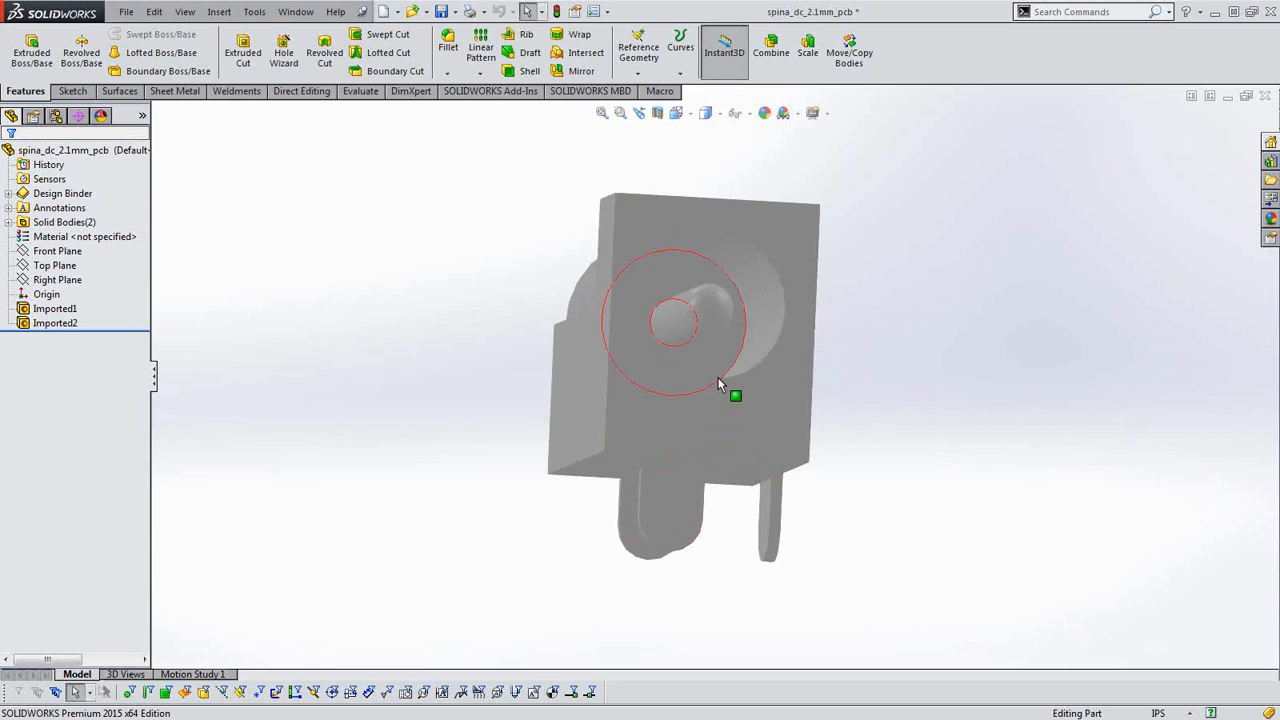
{"action": "middle_click_drag", "start_coordinate": [718, 378], "coordinate": [654, 401]}
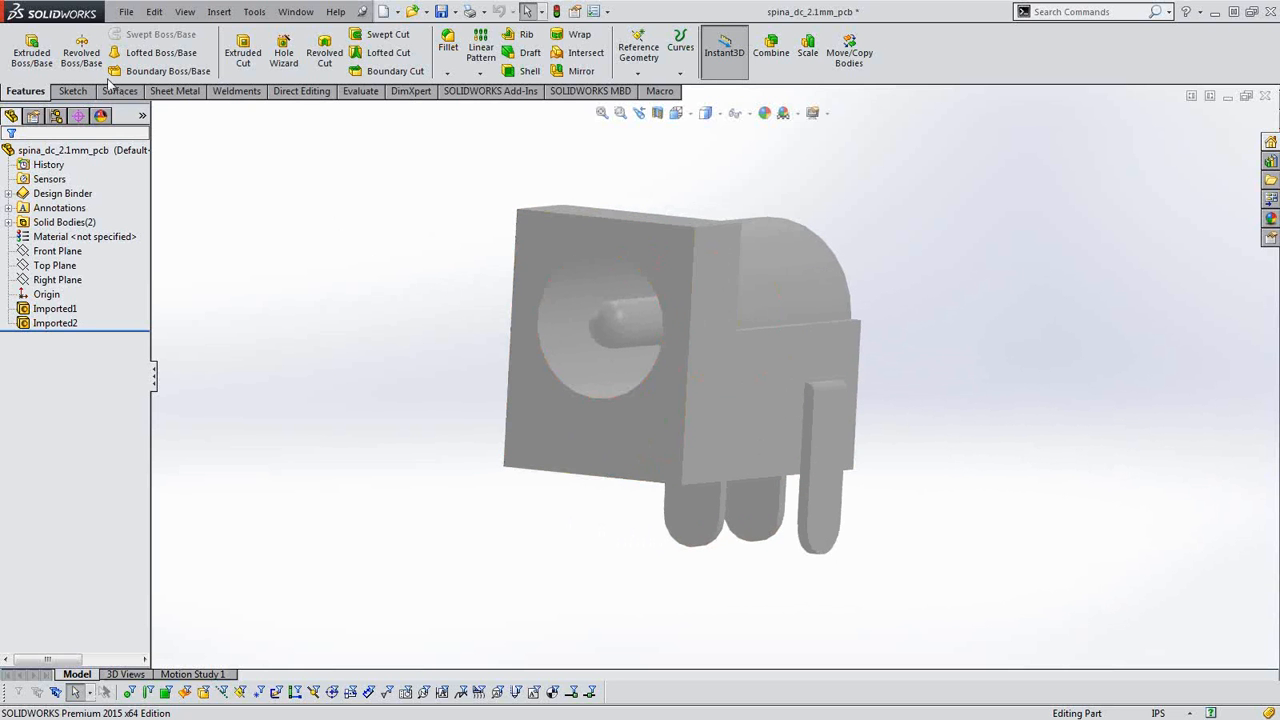
{"action": "left_click", "coordinate": [126, 12]}
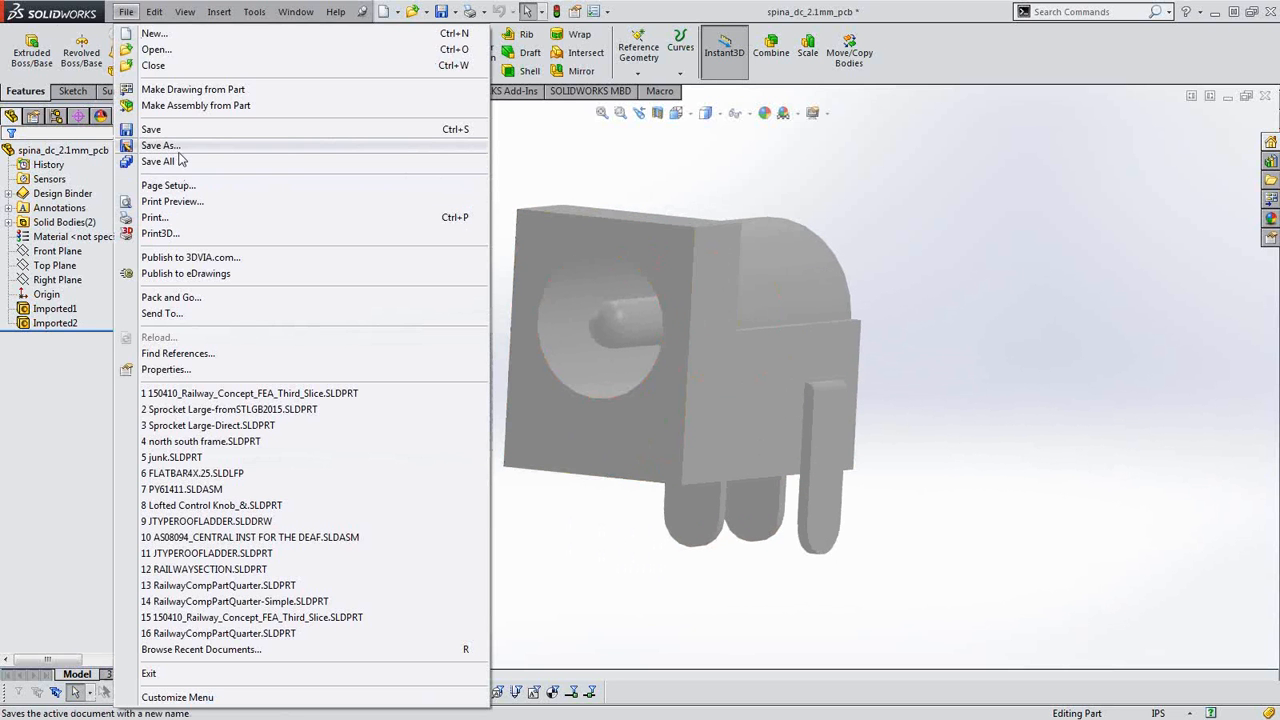
{"action": "left_click", "coordinate": [160, 145]}
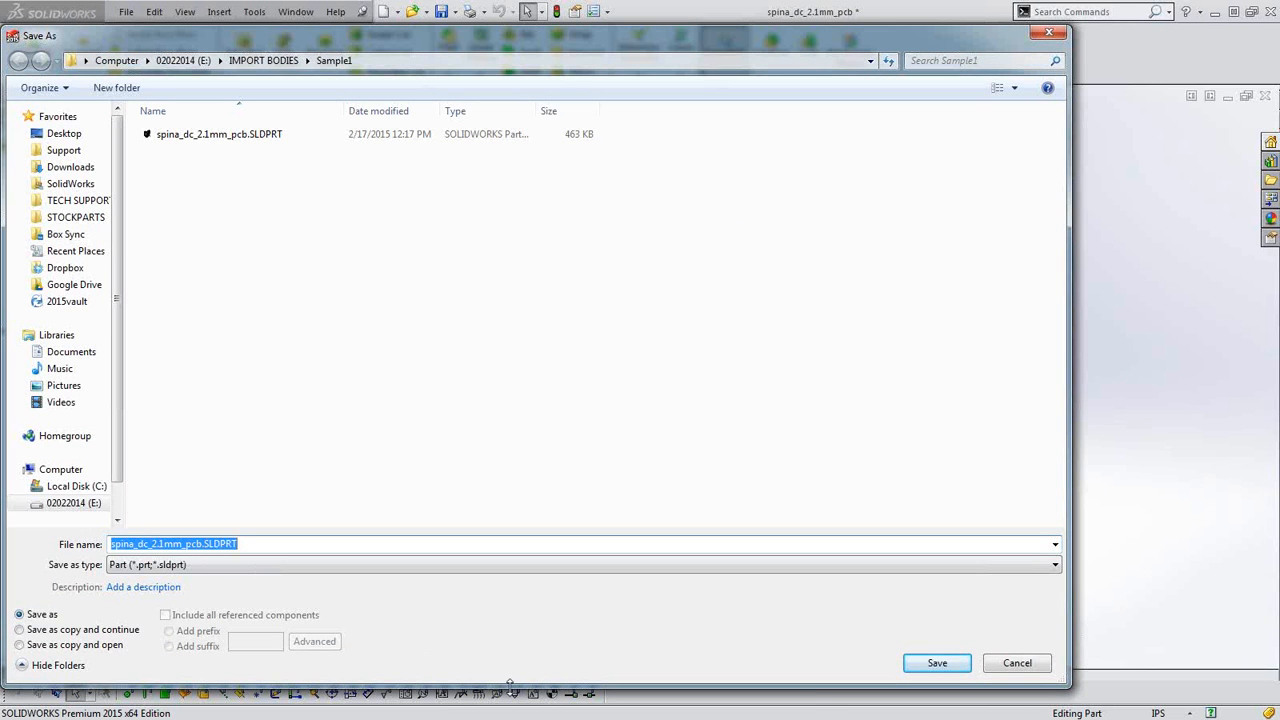
{"action": "left_click", "coordinate": [935, 663]}
{"action": "left_click", "coordinate": [678, 370]}
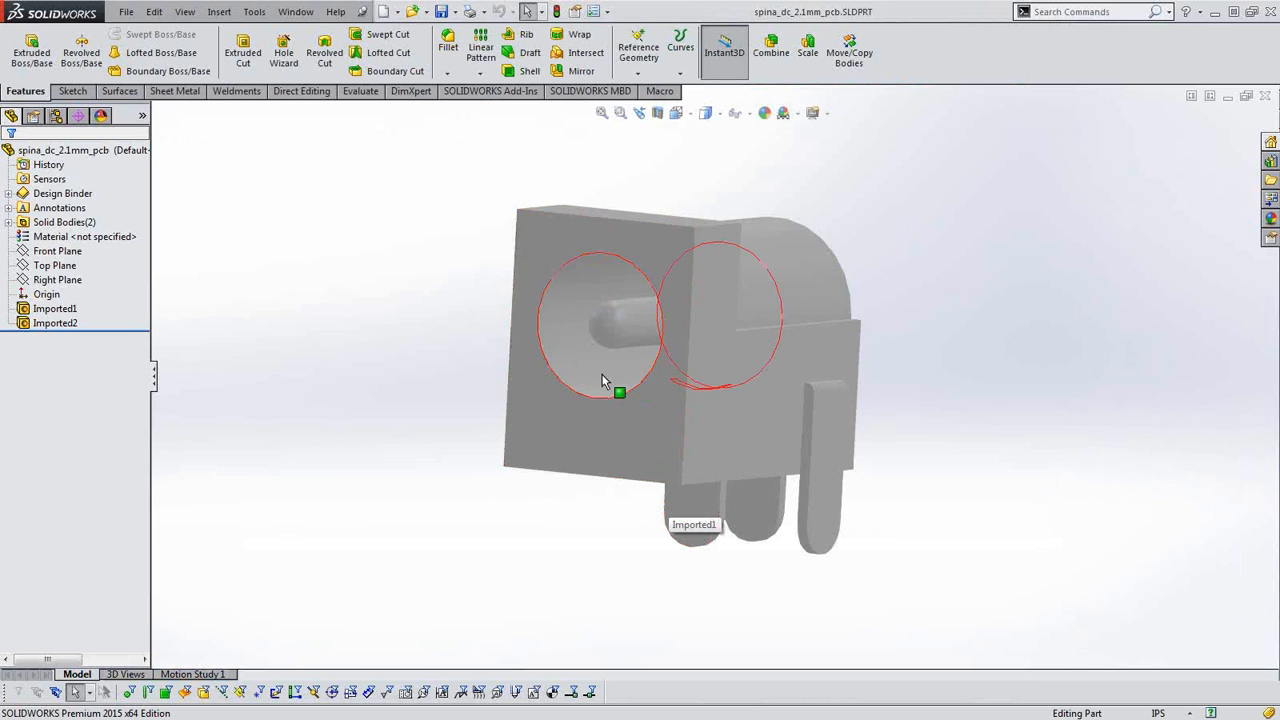
{"action": "middle_click_drag", "start_coordinate": [602, 367], "coordinate": [574, 382]}
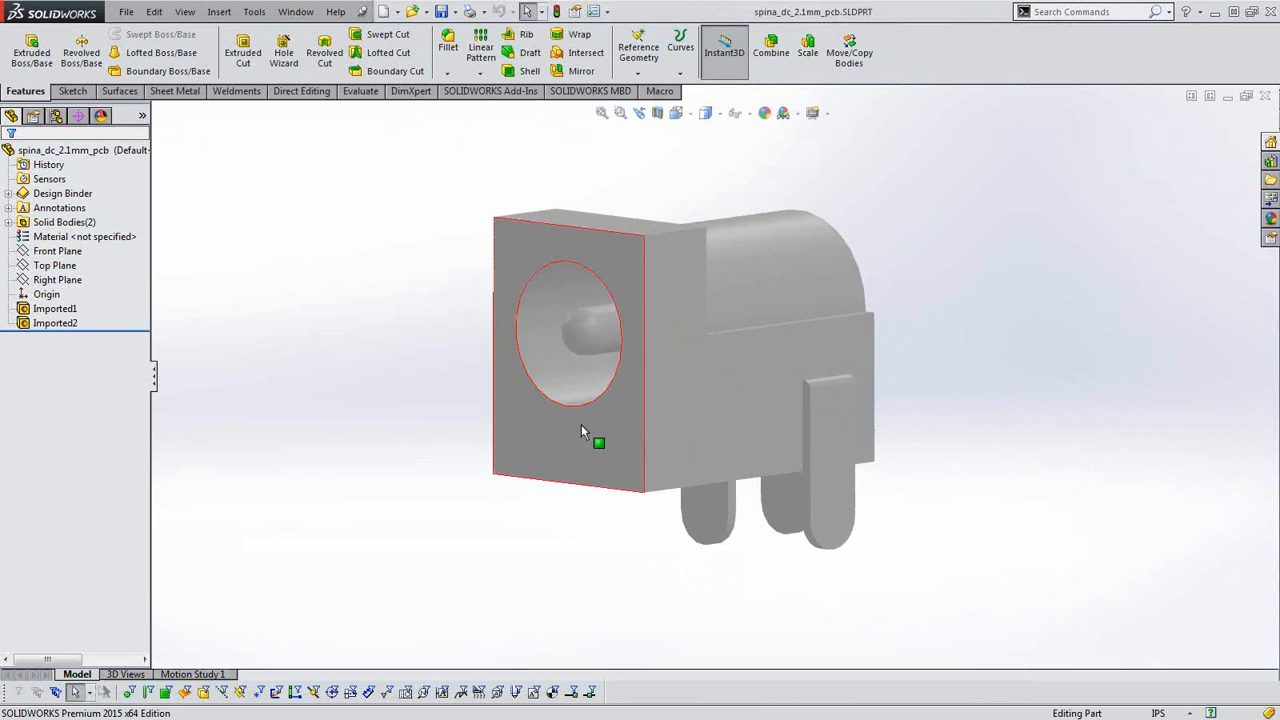
{"action": "scroll", "coordinate": [585, 427], "scroll_direction": "up", "scroll_amount": 2}
{"action": "middle_click_drag", "start_coordinate": [697, 409], "coordinate": [712, 340]}
{"action": "scroll", "coordinate": [687, 347], "scroll_direction": "down", "scroll_amount": 2}
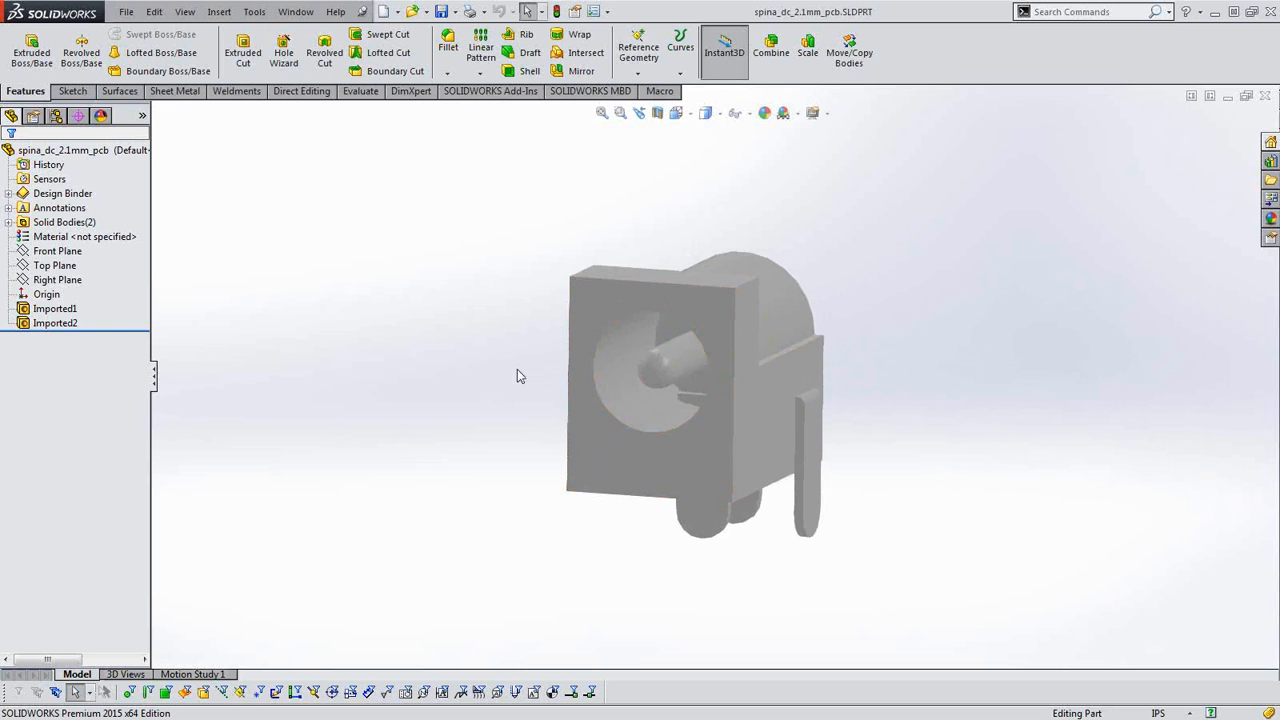
{"action": "middle_click_drag", "start_coordinate": [795, 440], "coordinate": [750, 451]}
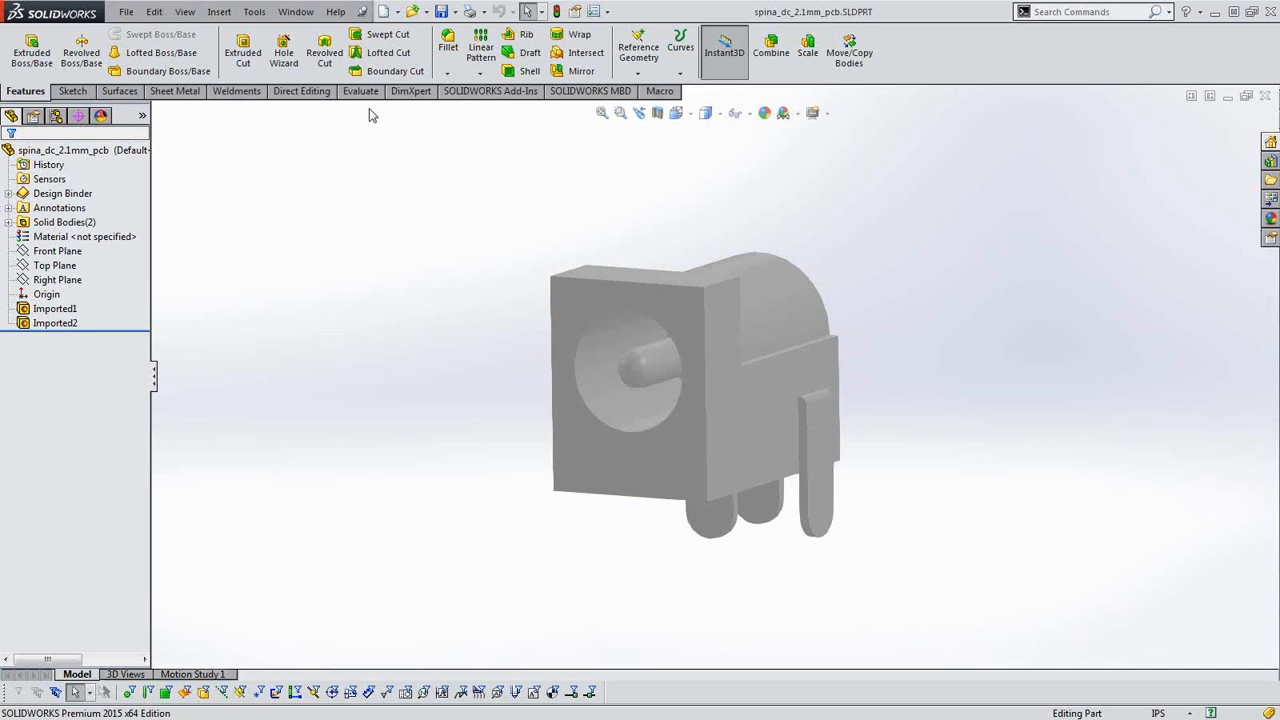
Activate the FeatureWorks add-in for the current session.
{"action": "left_click", "coordinate": [607, 12]}
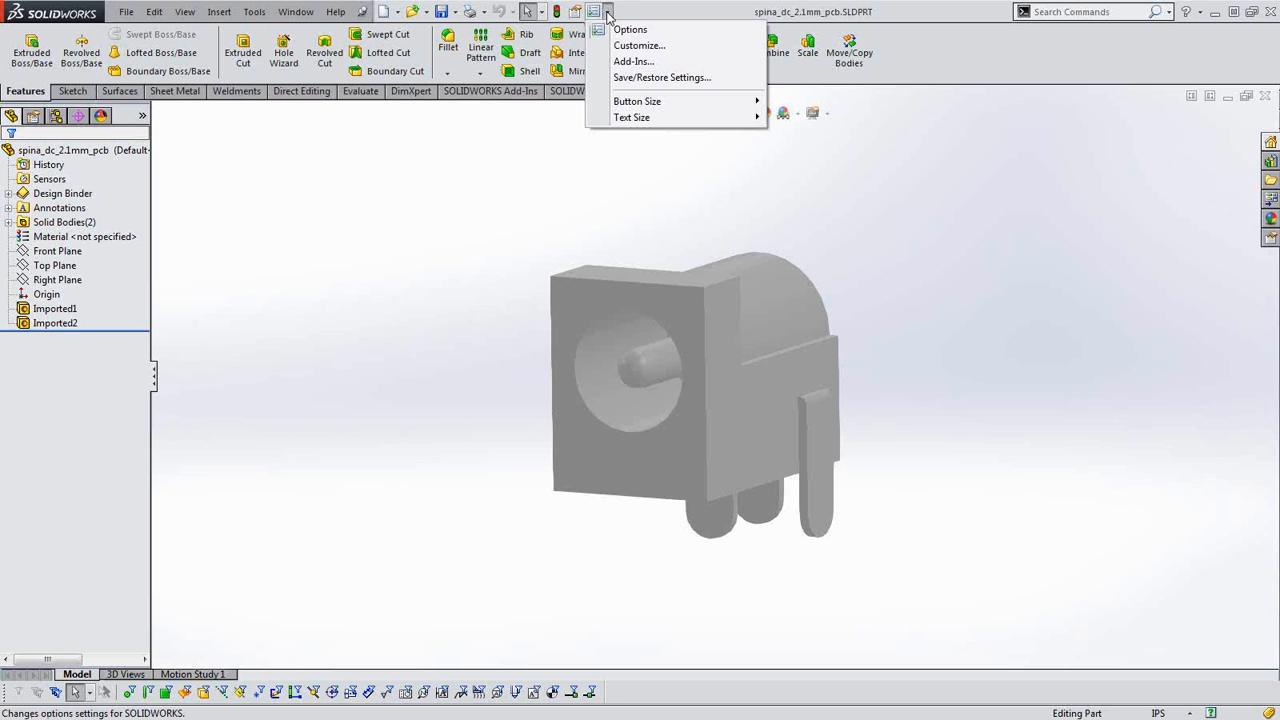
{"action": "left_click", "coordinate": [628, 64]}
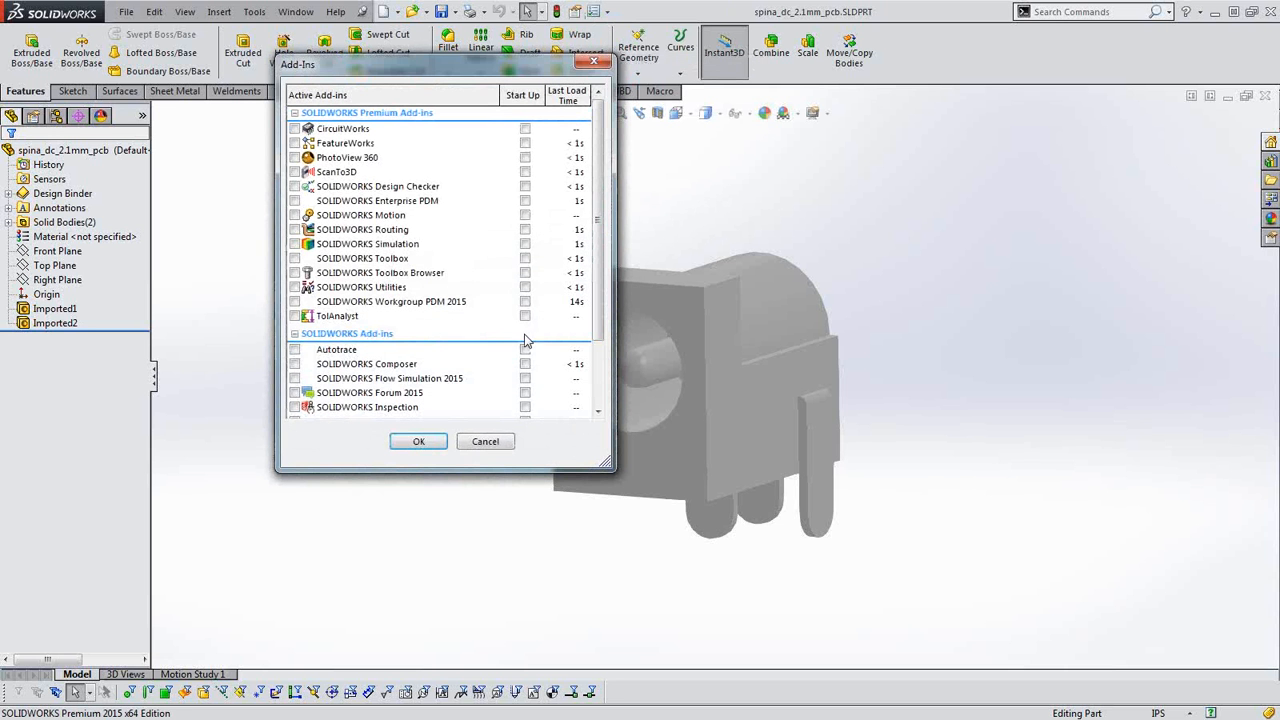
{"action": "left_click", "coordinate": [295, 143]}
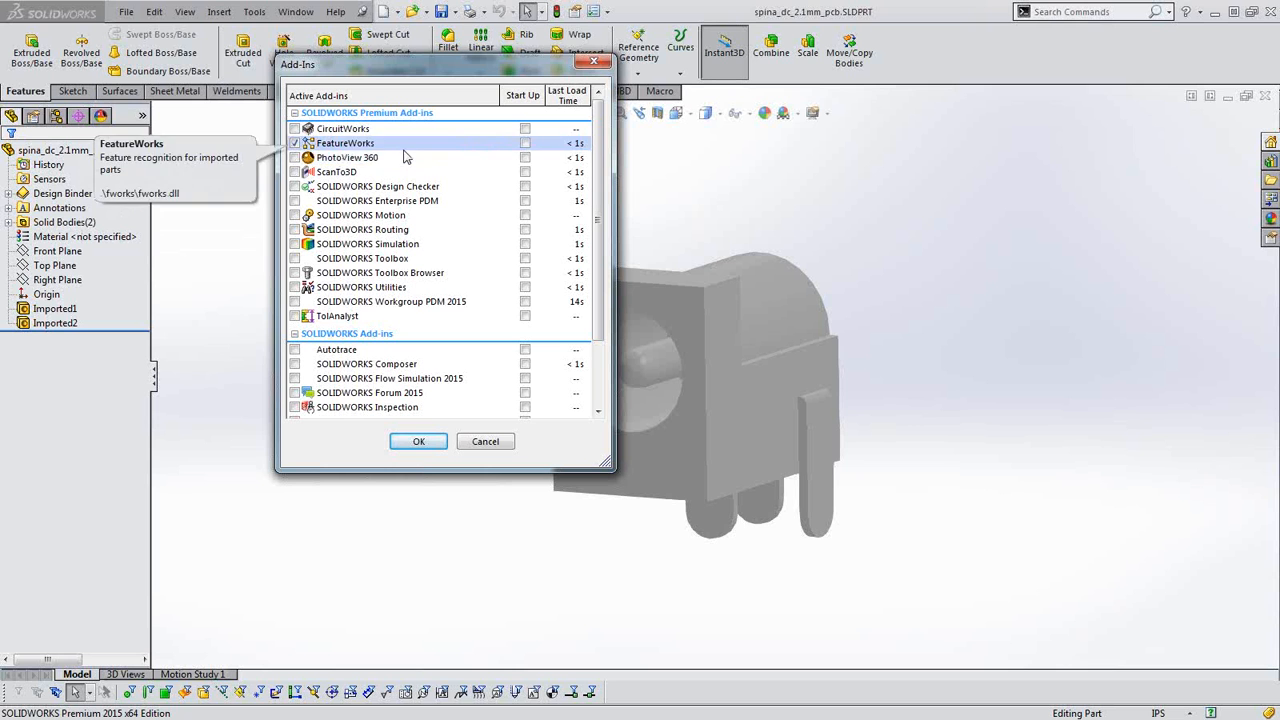
{"action": "left_click", "coordinate": [419, 442]}
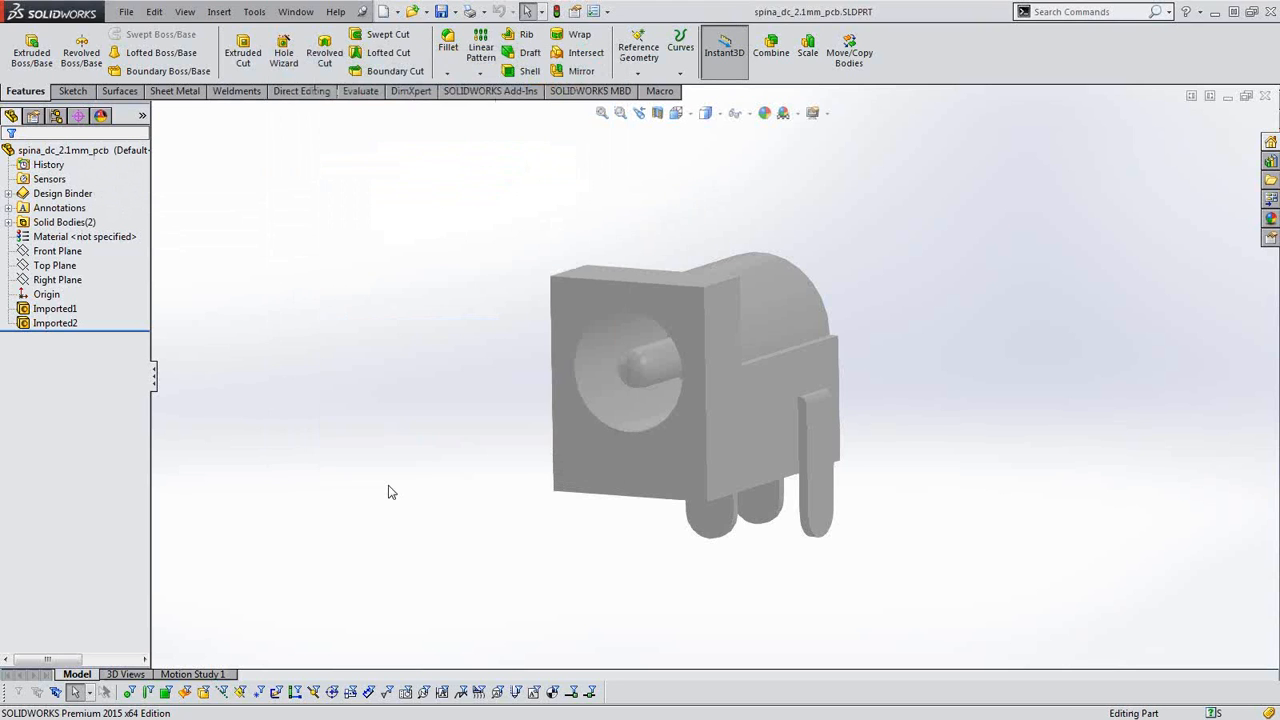
Run FeatureWorks on Imported1 with automatic recognition of standard features, leaving Volume out of the feature types.
{"action": "right_click", "coordinate": [316, 370]}
{"action": "left_click", "coordinate": [70, 310]}
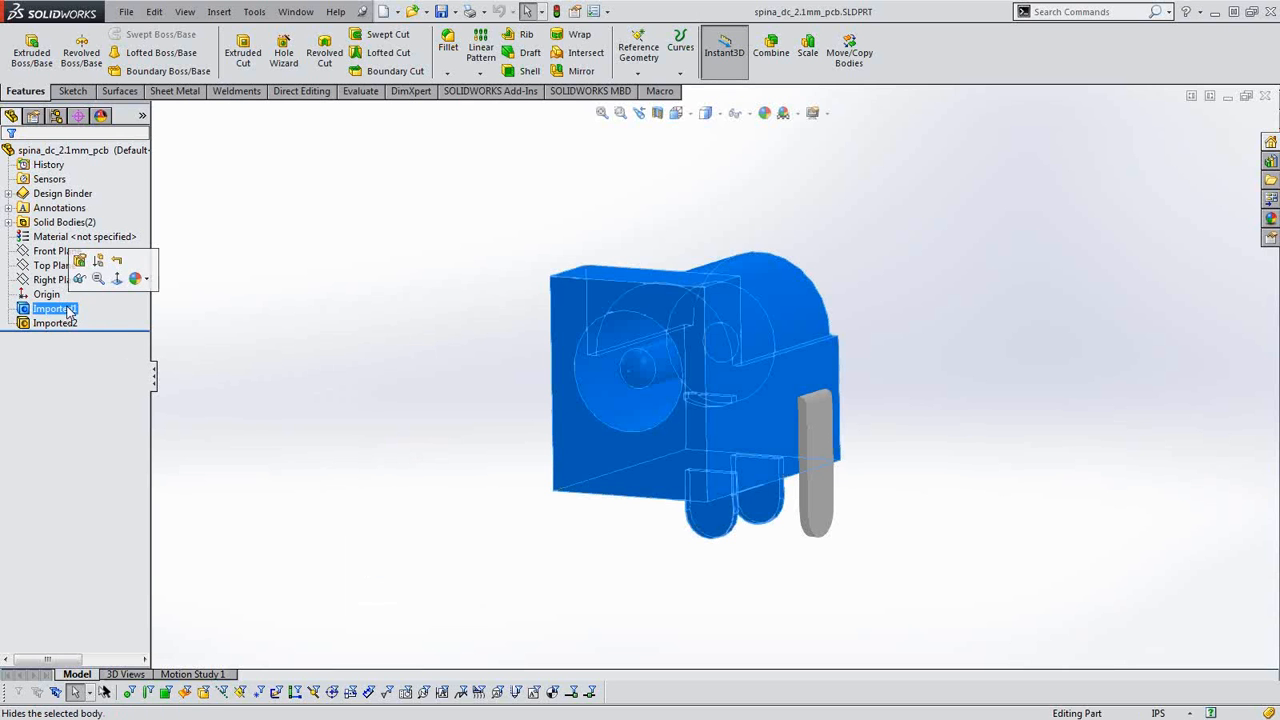
{"action": "right_click", "coordinate": [68, 310]}
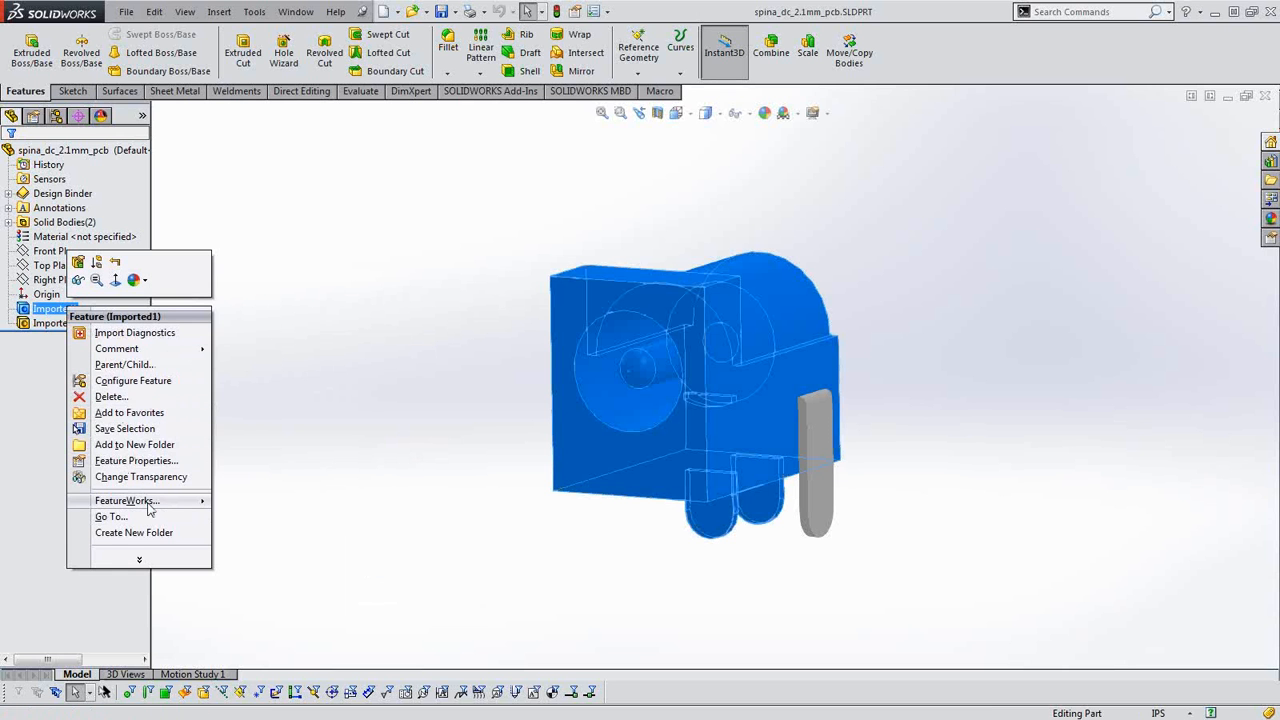
{"action": "mouse_move", "coordinate": [130, 500]}
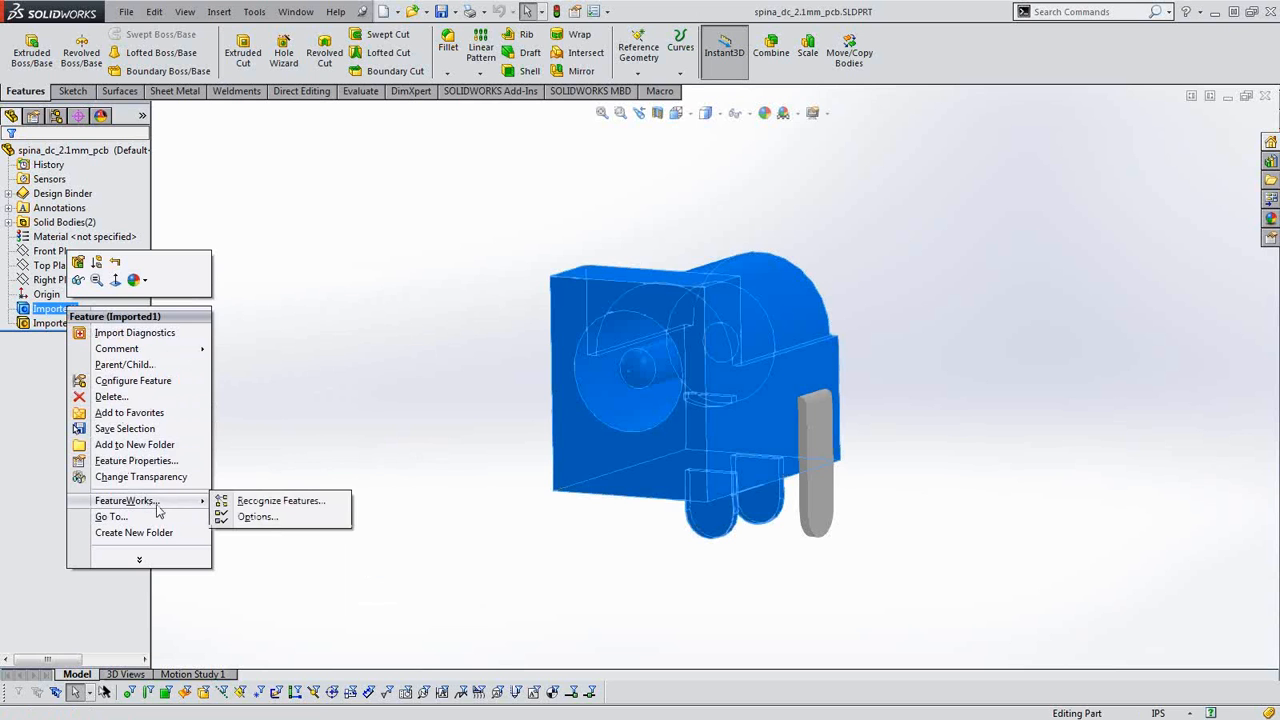
{"action": "left_click", "coordinate": [240, 502]}
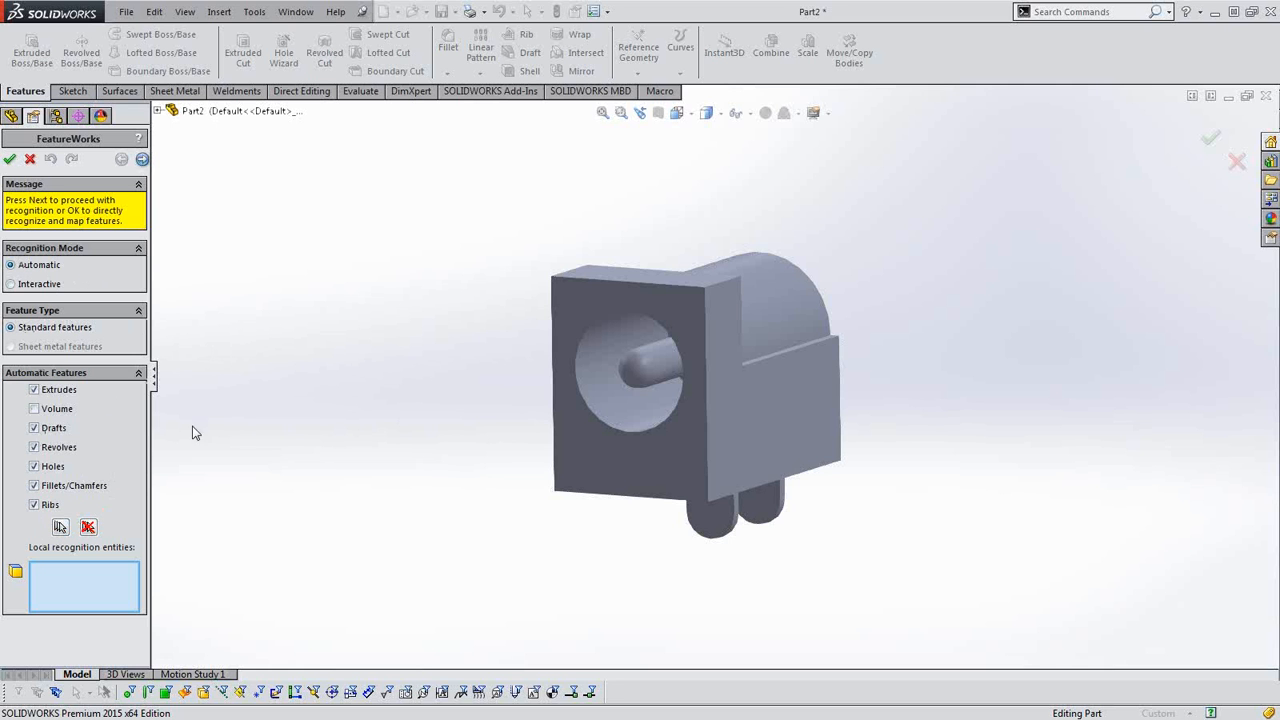
{"action": "left_click", "coordinate": [143, 160]}
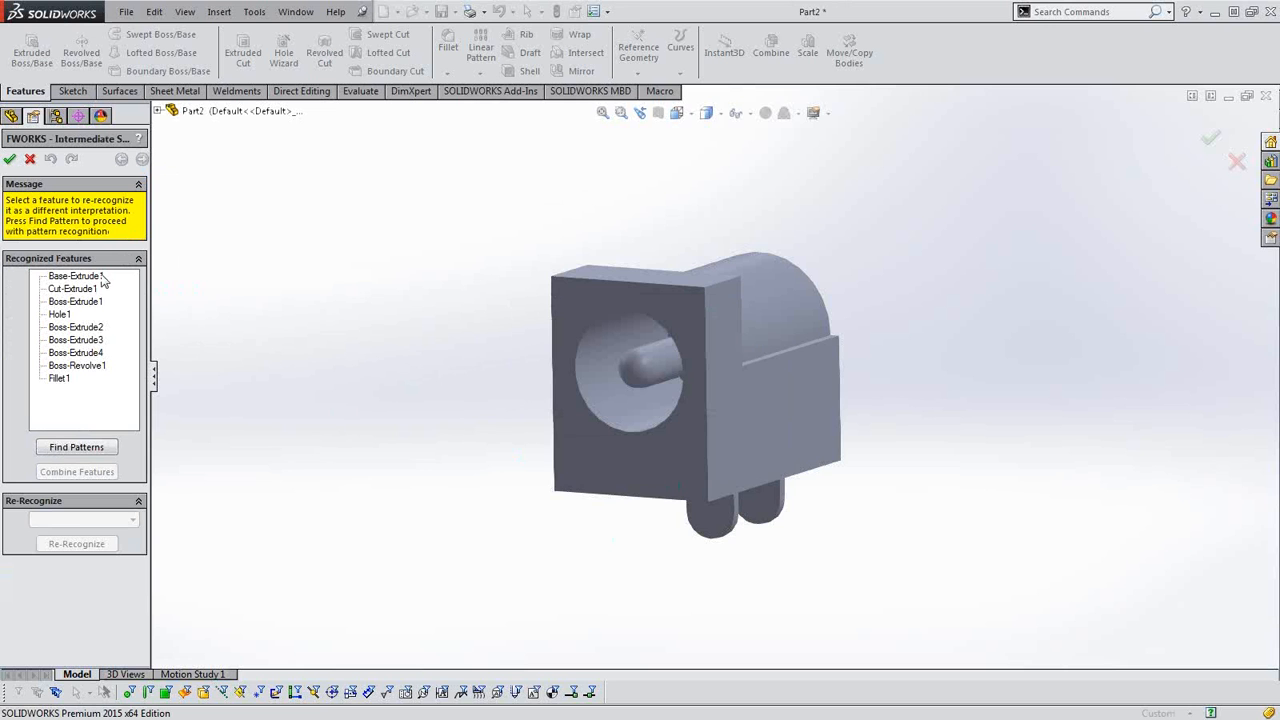
Review each recognized feature on the connector from Base-Extrude1 to Fillet1 and accept the recognition to map them into the part.
{"action": "left_click", "coordinate": [75, 276]}
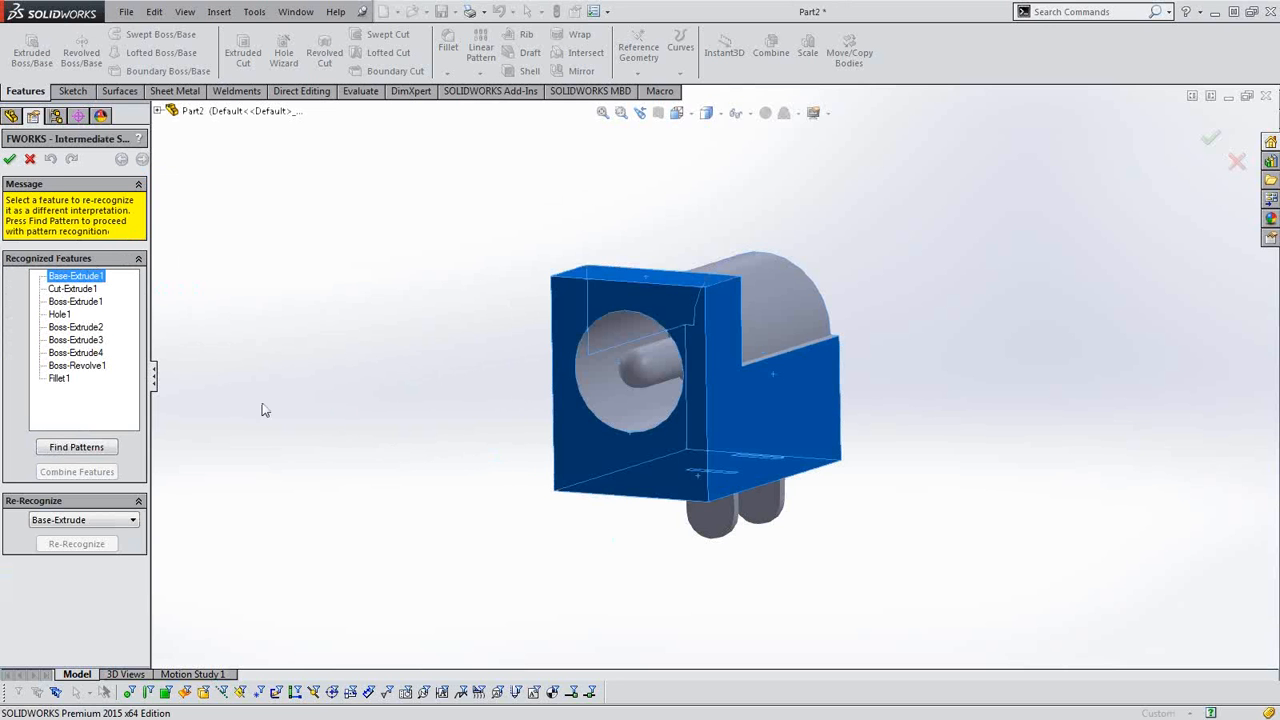
{"action": "left_click", "coordinate": [70, 289]}
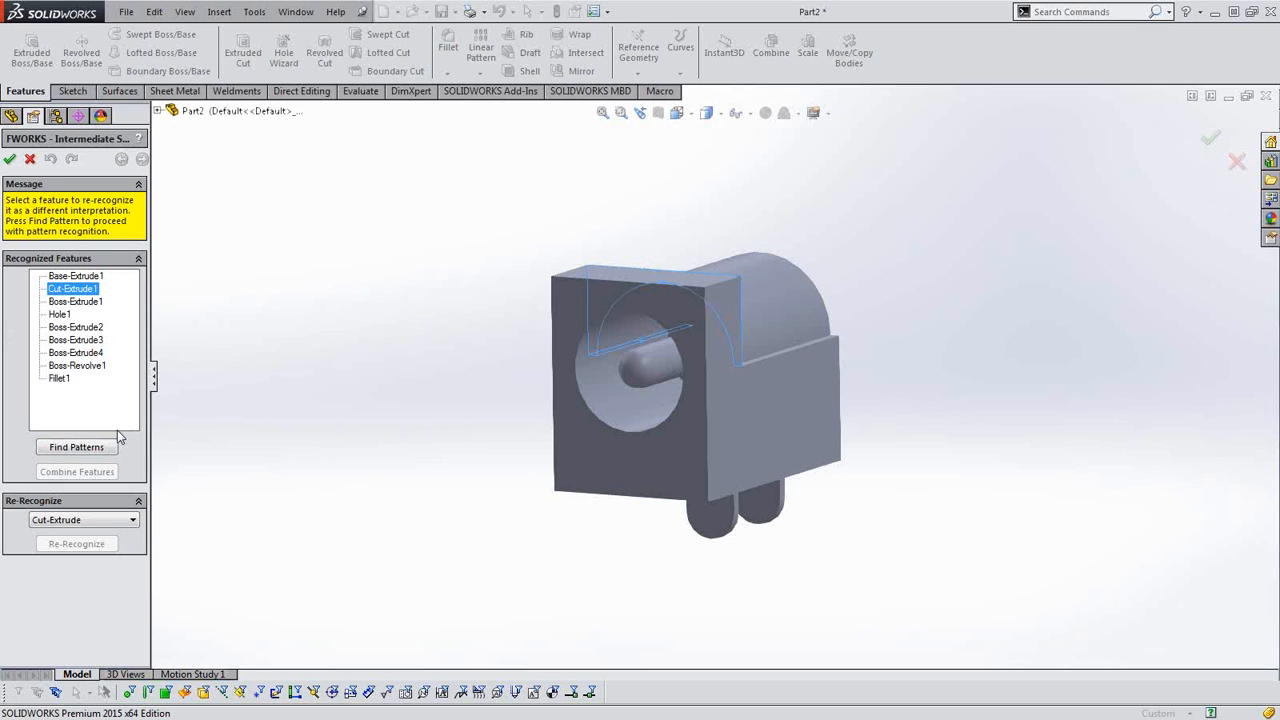
{"action": "left_click", "coordinate": [78, 302]}
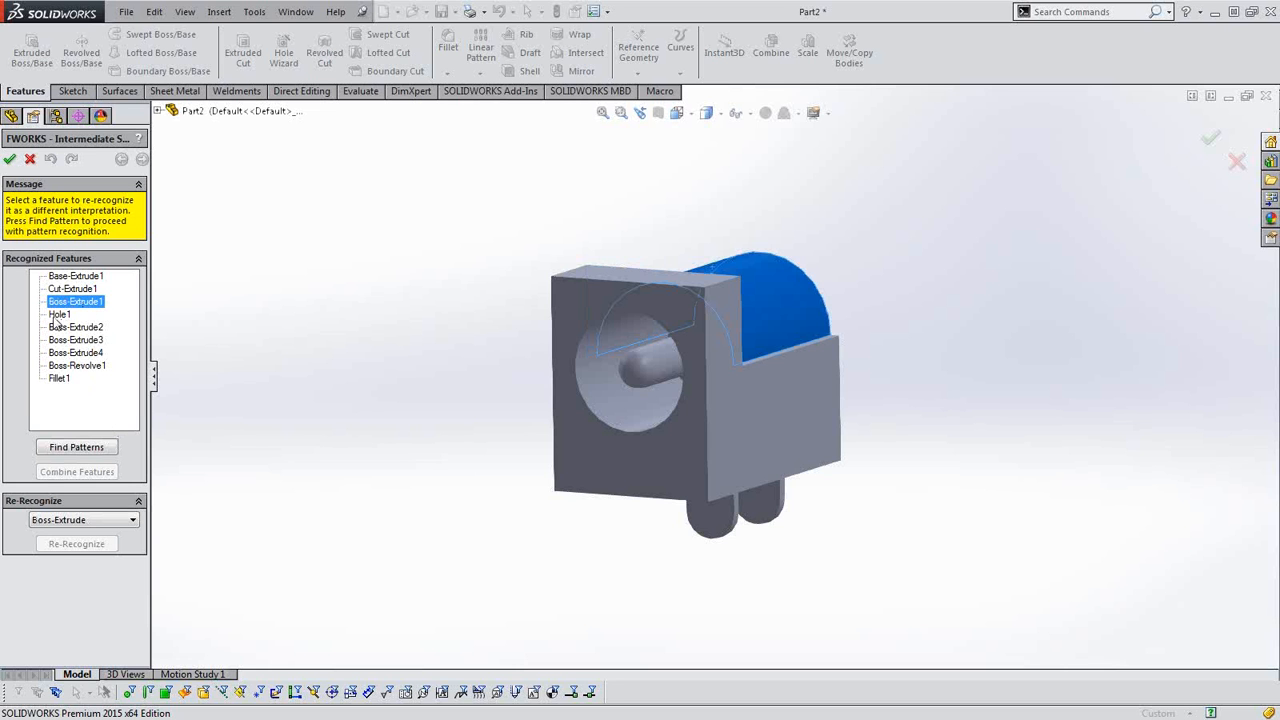
{"action": "left_click", "coordinate": [58, 315]}
{"action": "left_click", "coordinate": [66, 329]}
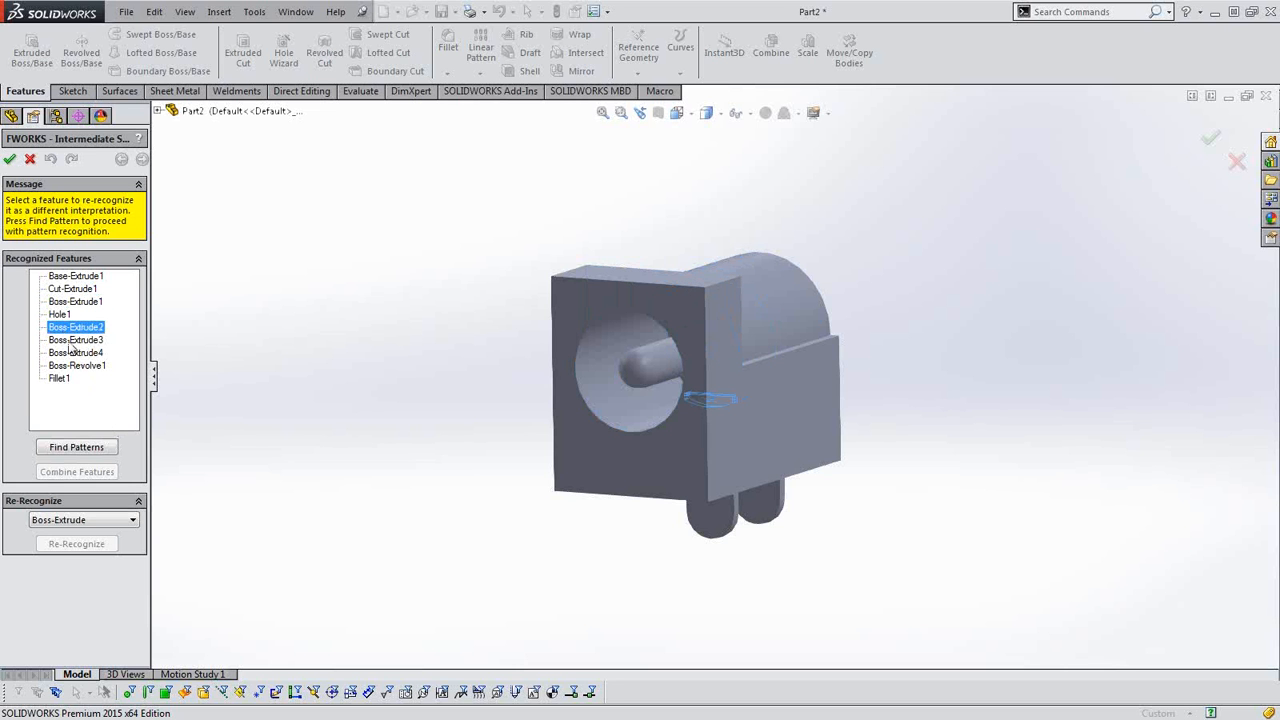
{"action": "left_click", "coordinate": [70, 341]}
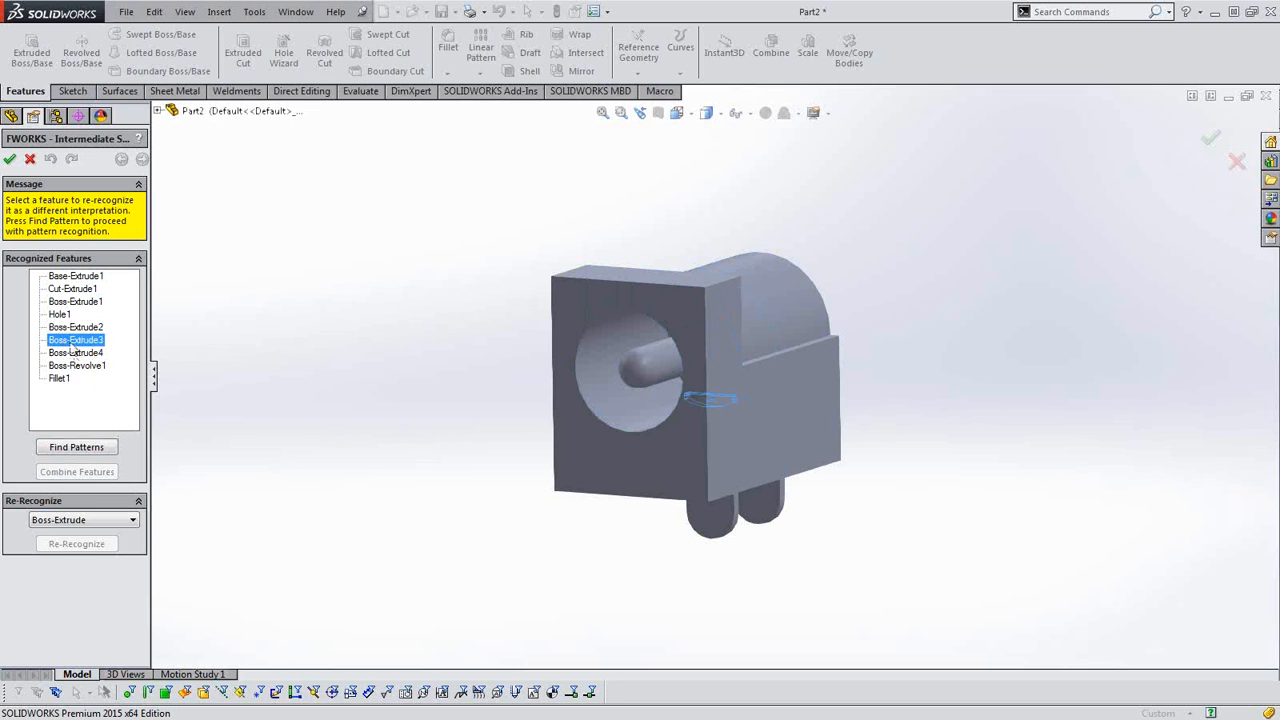
{"action": "left_click", "coordinate": [76, 353]}
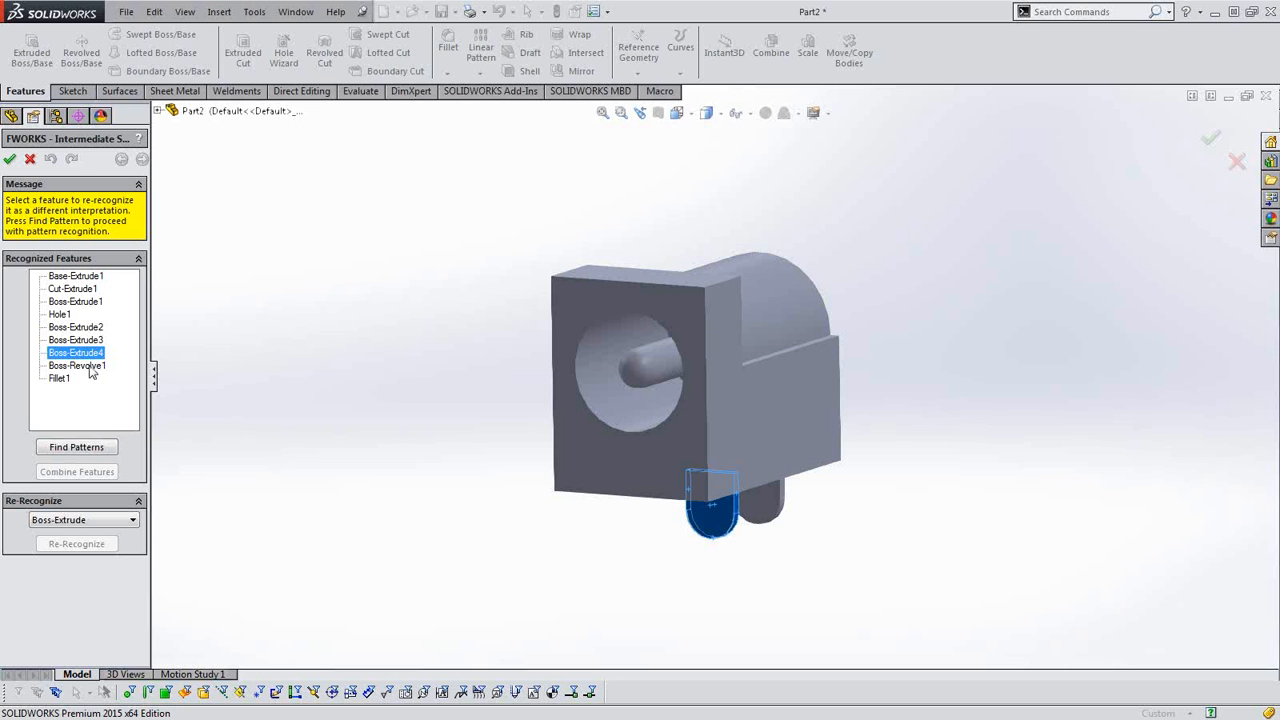
{"action": "left_click", "coordinate": [76, 366]}
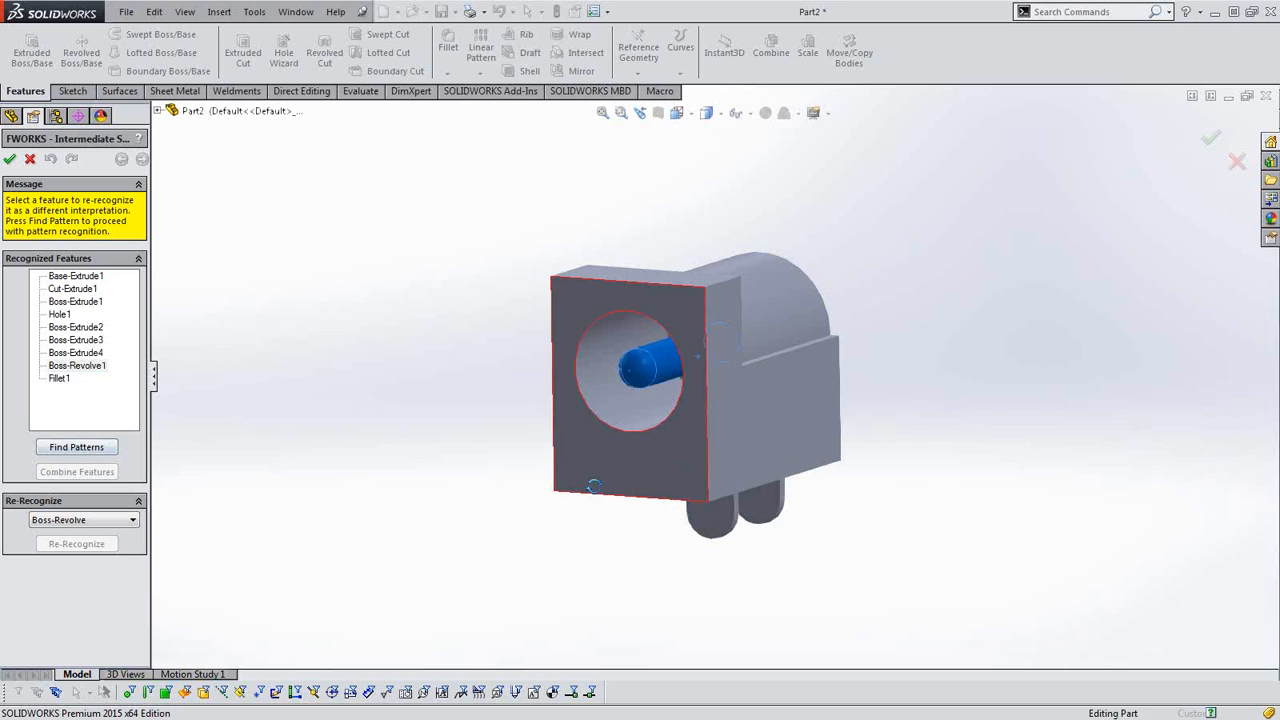
{"action": "middle_click_drag", "start_coordinate": [560, 494], "coordinate": [690, 373]}
{"action": "left_click", "coordinate": [58, 379]}
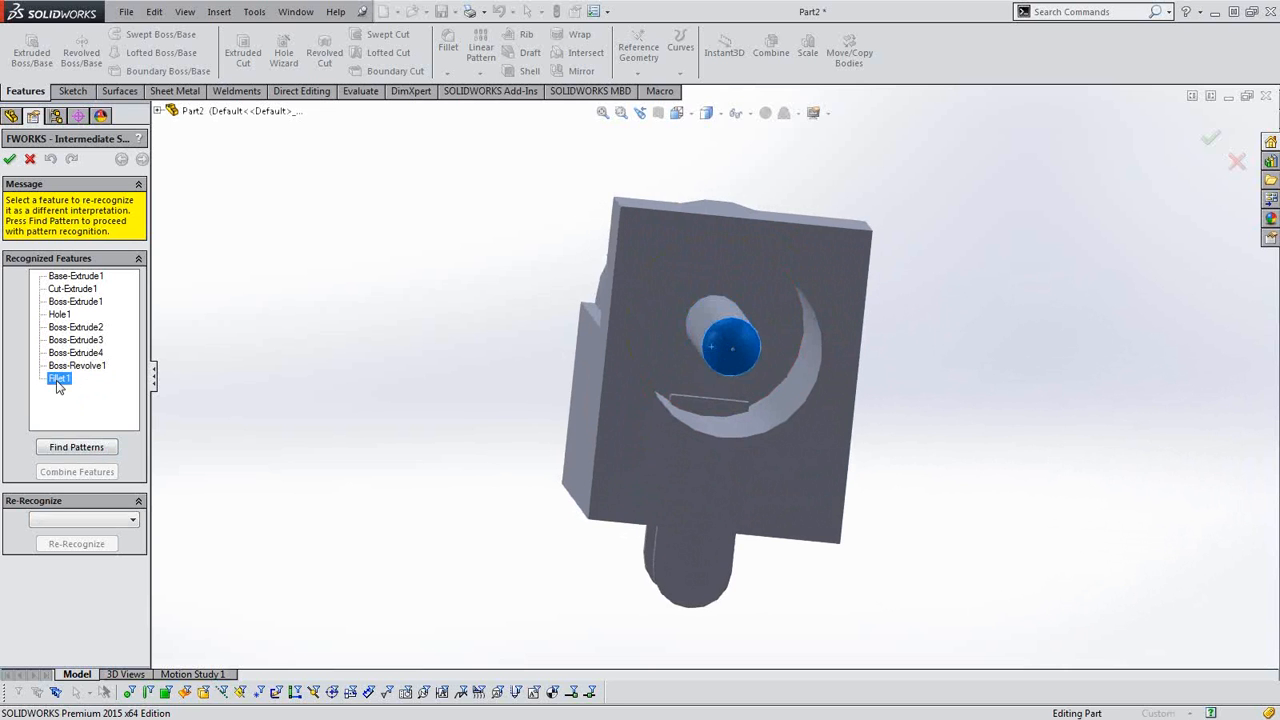
{"action": "middle_click_drag", "start_coordinate": [520, 500], "coordinate": [505, 493]}
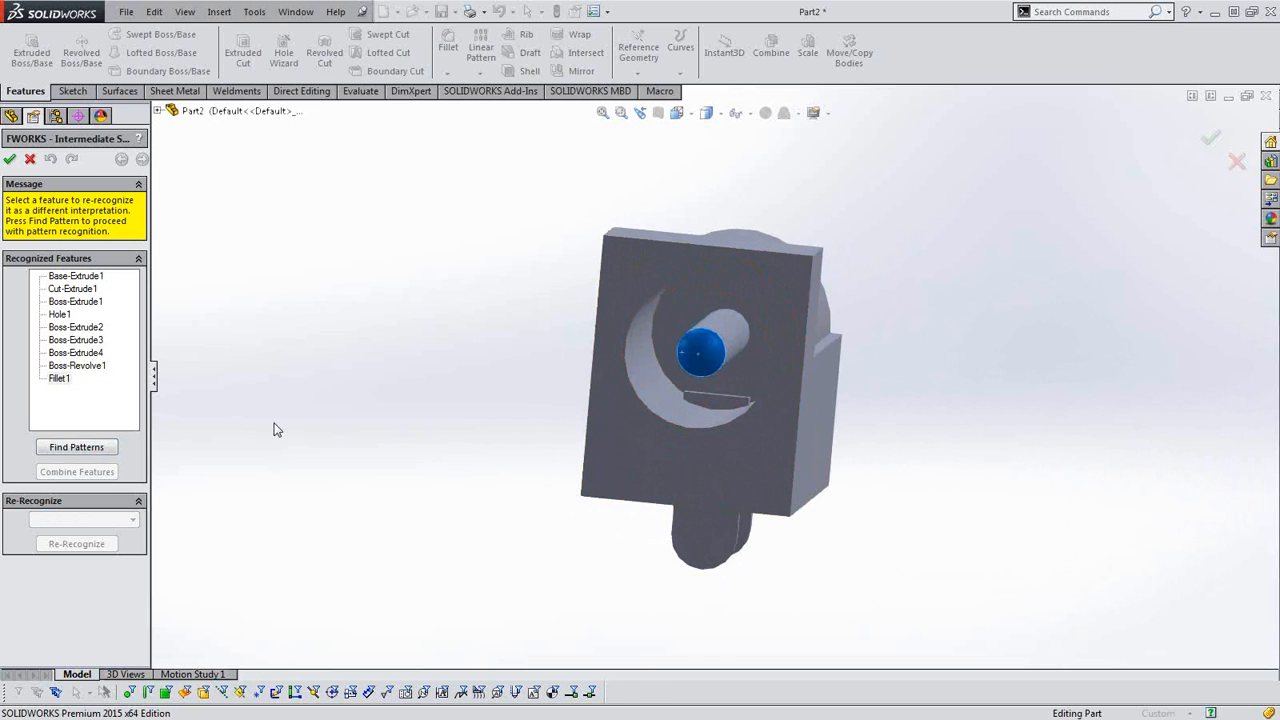
{"action": "middle_click_drag", "start_coordinate": [665, 419], "coordinate": [620, 425]}
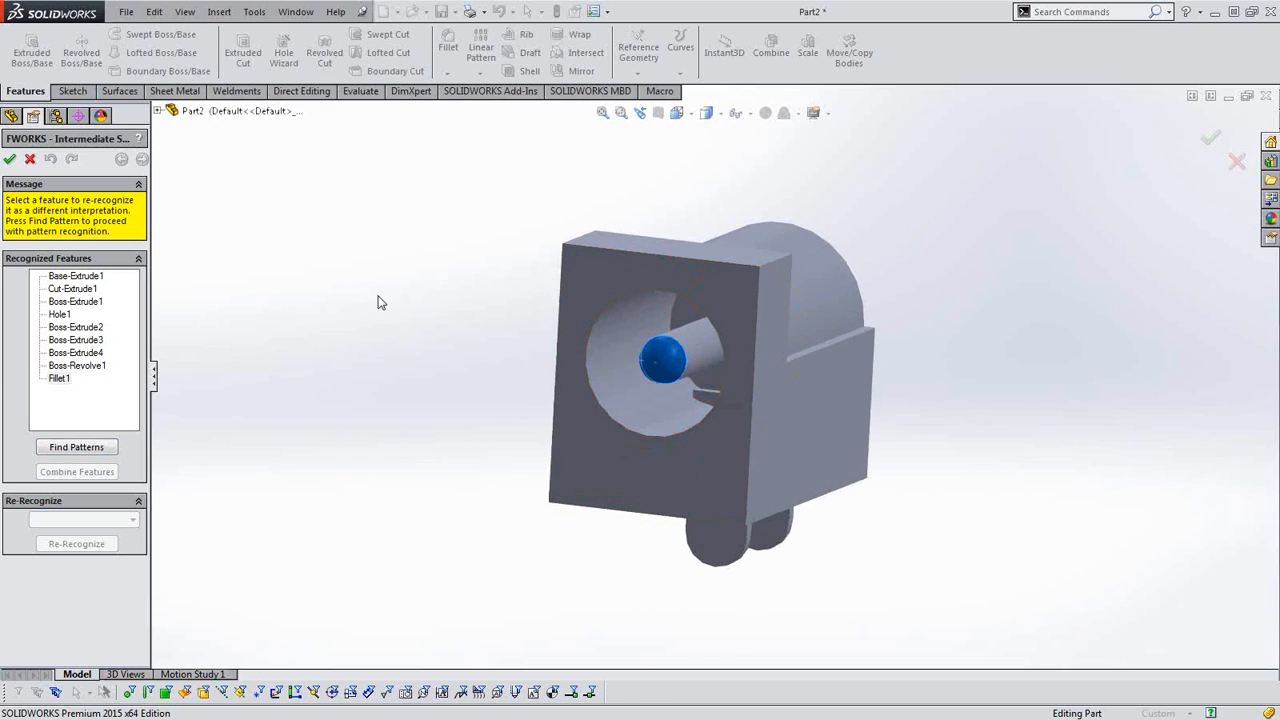
{"action": "left_click", "coordinate": [10, 160]}
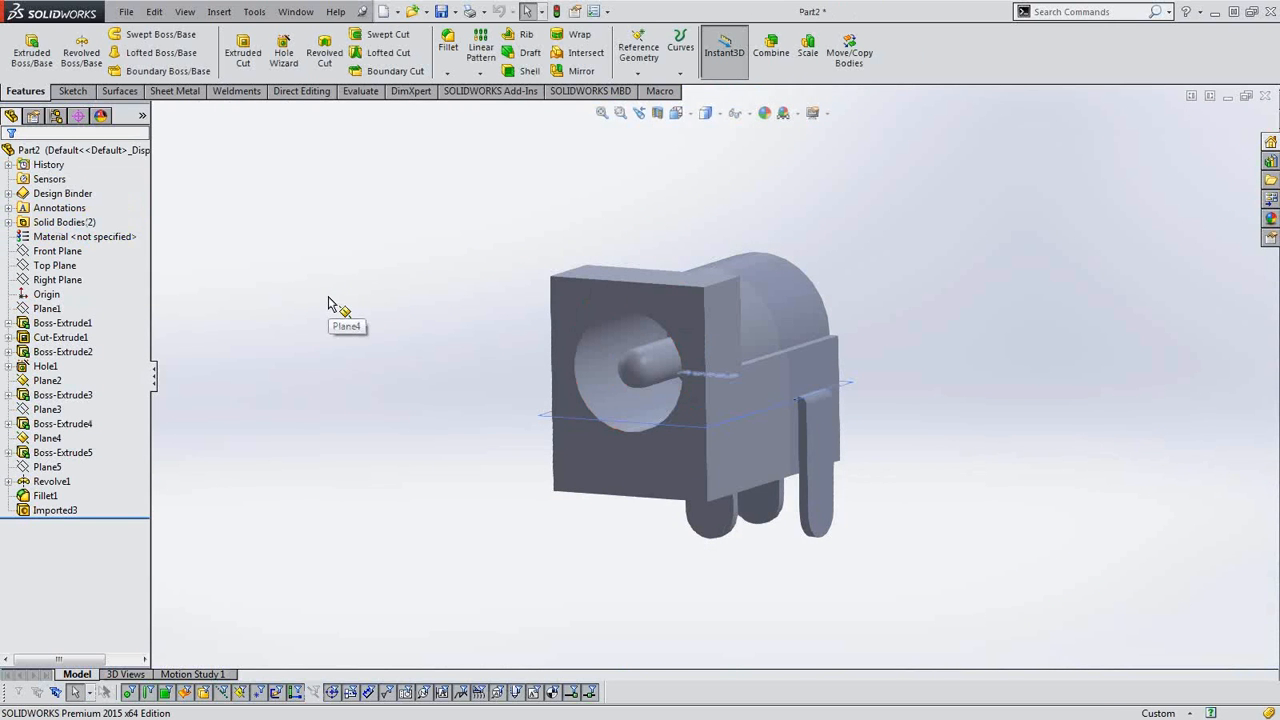
Inspect the mapped Boss-Extrude1 and Revolve1, including the revolve's sketch and its angle dimension.
{"action": "left_click", "coordinate": [55, 324]}
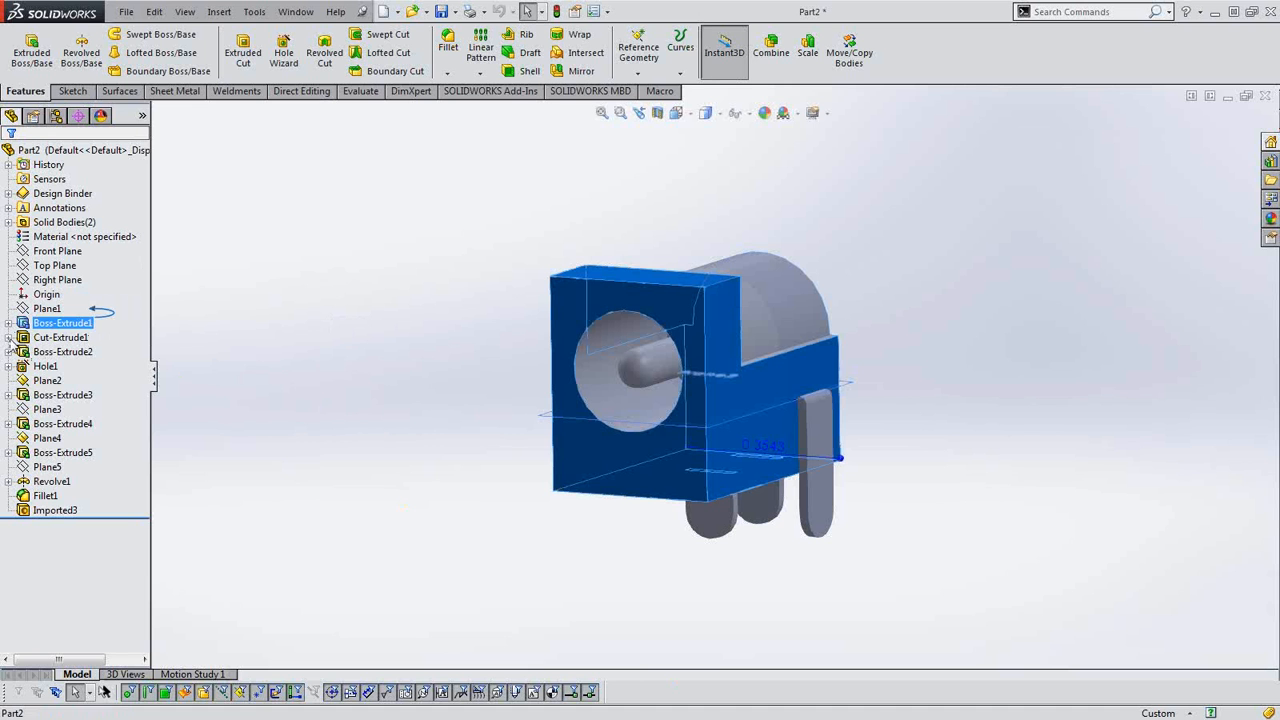
{"action": "left_click", "coordinate": [45, 482]}
{"action": "left_click", "coordinate": [8, 481]}
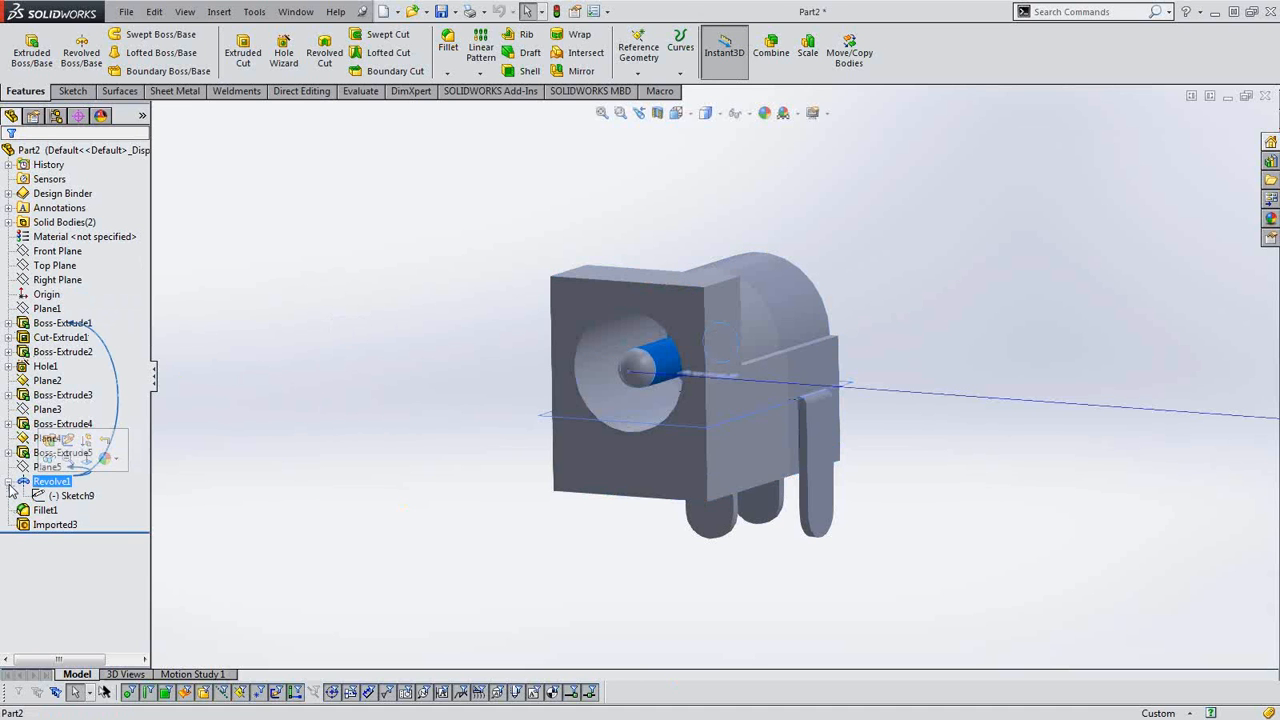
{"action": "scroll", "coordinate": [825, 508], "scroll_direction": "up", "scroll_amount": 5}
{"action": "middle_click_drag", "start_coordinate": [825, 508], "coordinate": [810, 523]}
{"action": "scroll", "coordinate": [813, 526], "scroll_direction": "up", "scroll_amount": 8}
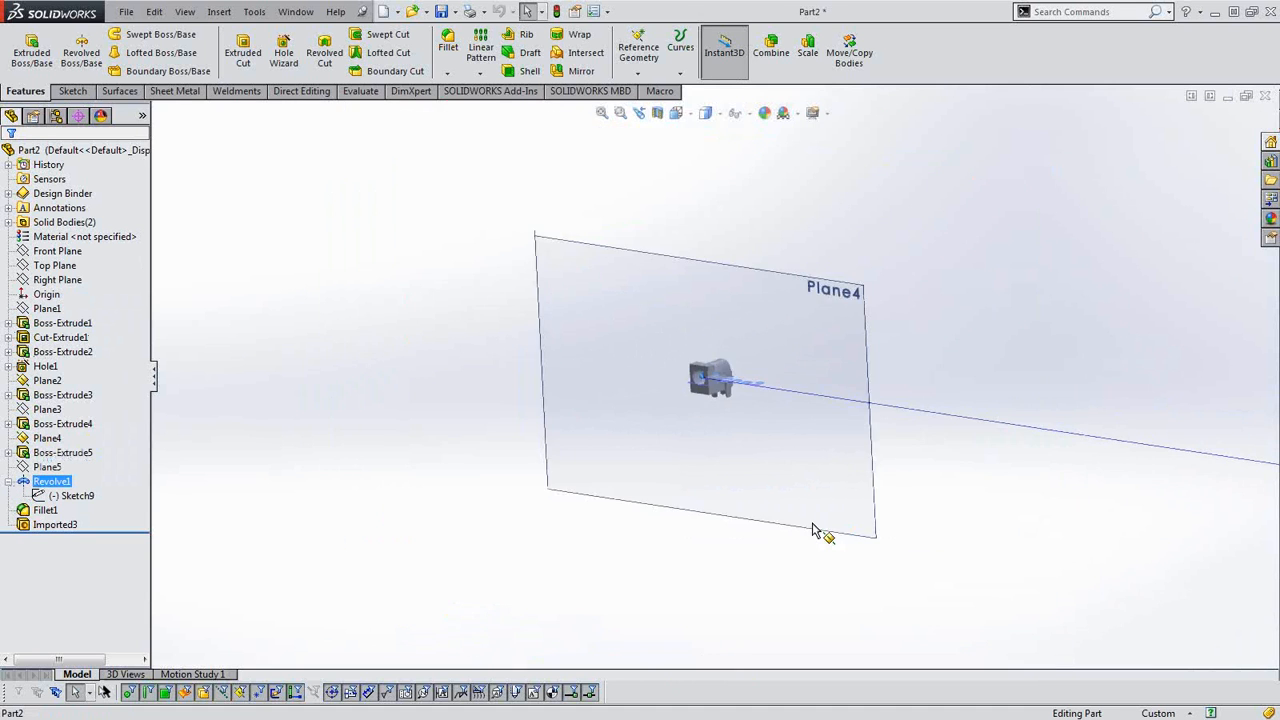
{"action": "scroll", "coordinate": [814, 529], "scroll_direction": "up", "scroll_amount": 3}
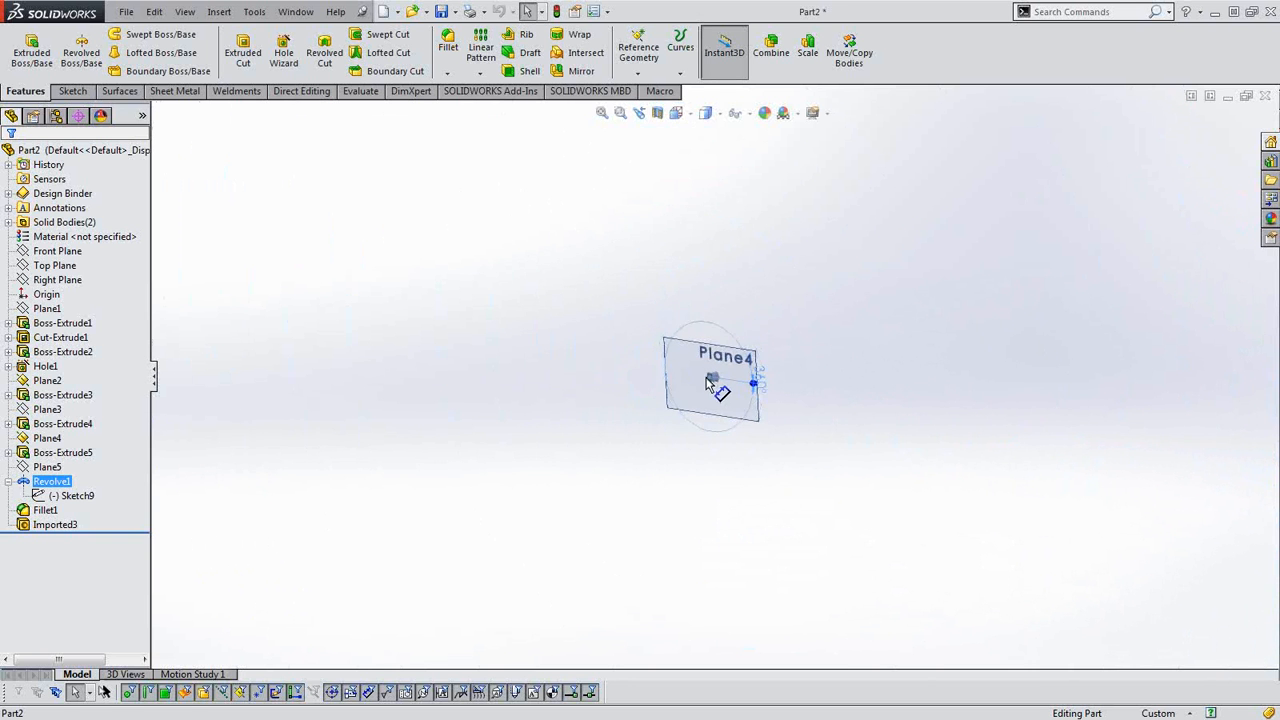
{"action": "left_click", "coordinate": [708, 383]}
{"action": "scroll", "coordinate": [705, 375], "scroll_direction": "down", "scroll_amount": 10}
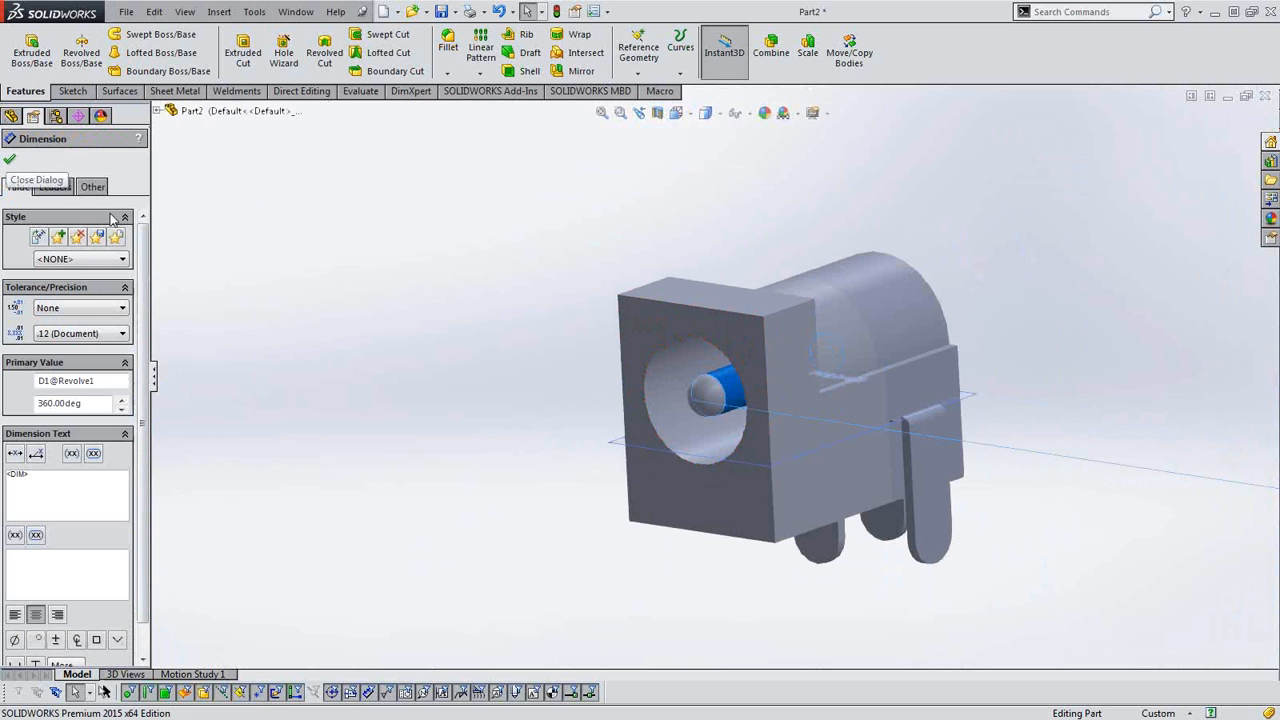
{"action": "left_click", "coordinate": [10, 160]}
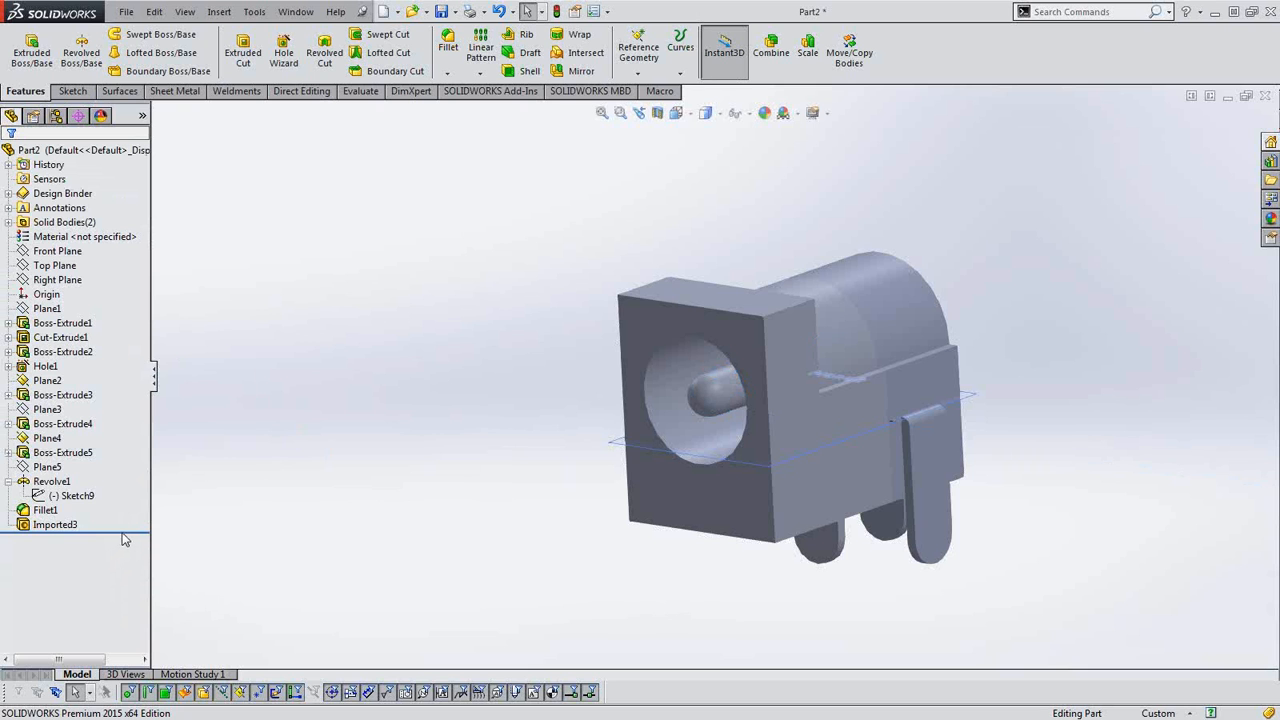
Roll the model back to just before Fillet1 and inspect the front end of the centre pin.
{"action": "left_click_drag", "start_coordinate": [126, 532], "coordinate": [133, 489]}
{"action": "scroll", "coordinate": [750, 425], "scroll_direction": "down", "scroll_amount": 3}
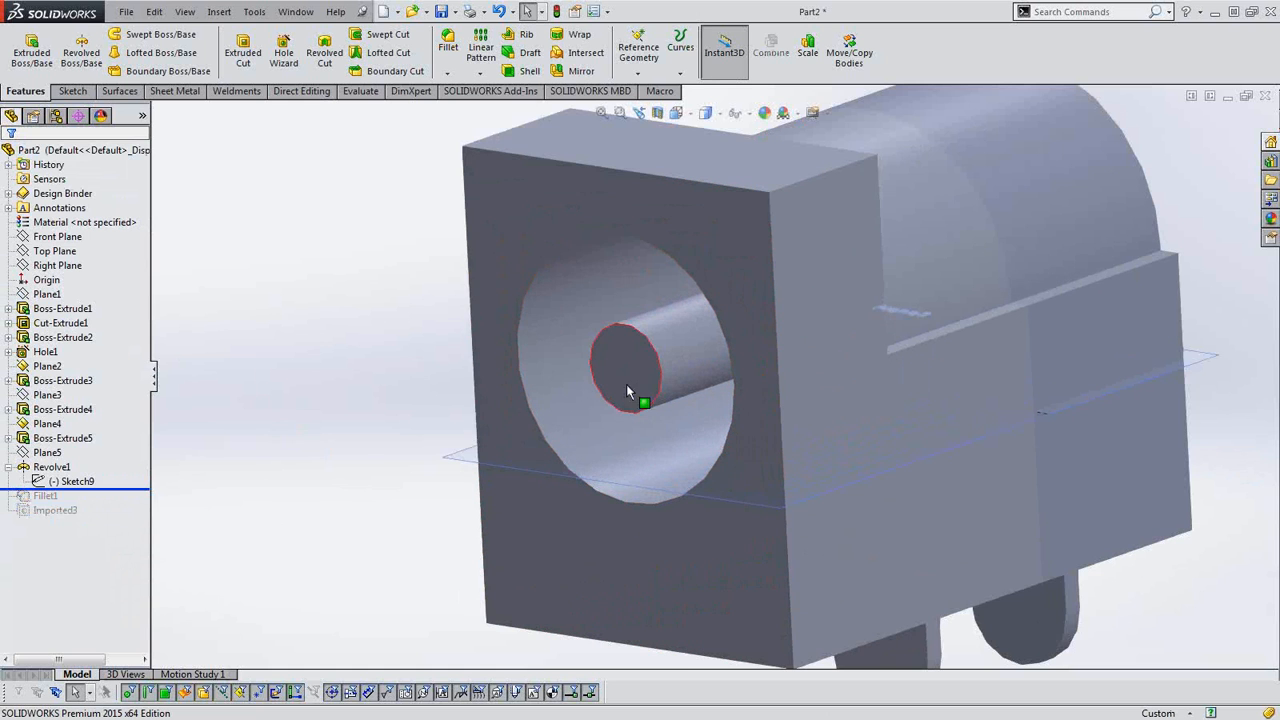
{"action": "mouse_move", "coordinate": [126, 492]}
{"action": "left_mouse_down"}
{"action": "mouse_move", "coordinate": [121, 477]}
{"action": "mouse_move", "coordinate": [112, 490]}
{"action": "left_mouse_up"}
Open Sketch9 of Revolve1 for editing, examine the pin's revolve profile, and leave the sketch without changing it.
{"action": "right_click", "coordinate": [85, 484]}
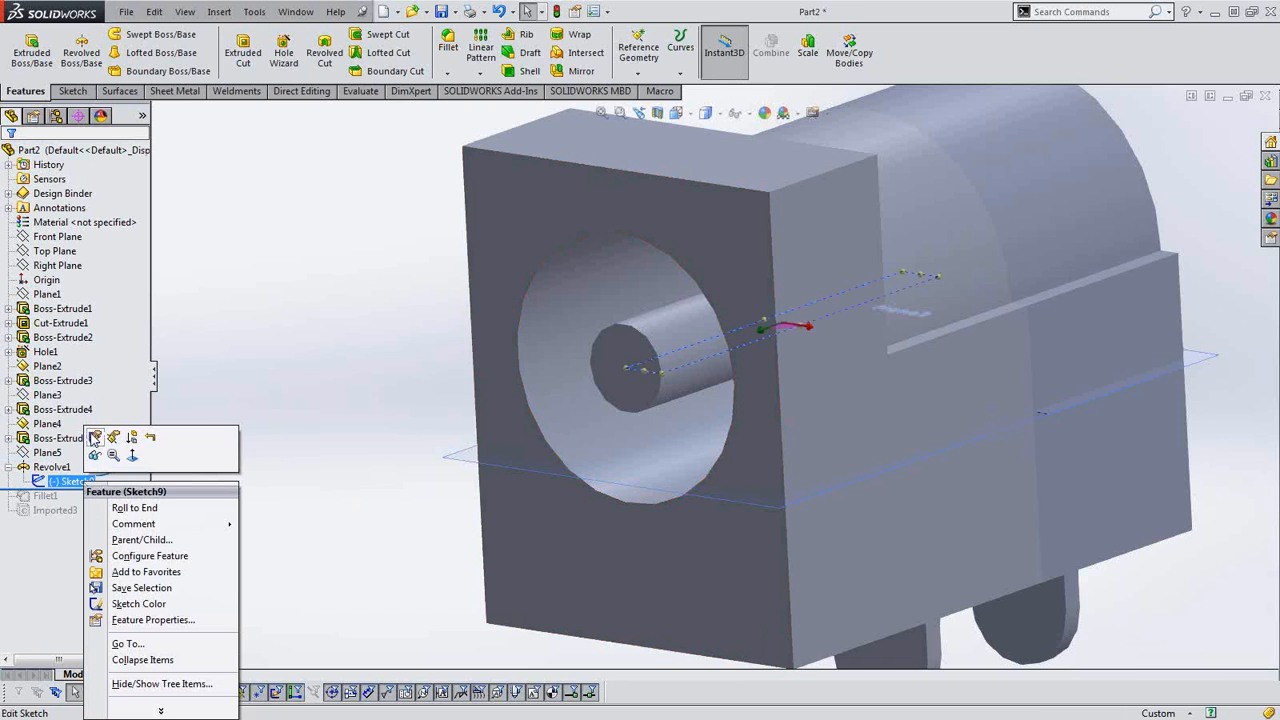
{"action": "left_click", "coordinate": [95, 438]}
{"action": "scroll", "coordinate": [725, 537], "scroll_direction": "up", "scroll_amount": 3}
{"action": "middle_click_drag", "start_coordinate": [757, 503], "coordinate": [734, 626]}
{"action": "scroll", "coordinate": [849, 425], "scroll_direction": "down", "scroll_amount": 2}
{"action": "scroll", "coordinate": [843, 430], "scroll_direction": "up", "scroll_amount": 4}
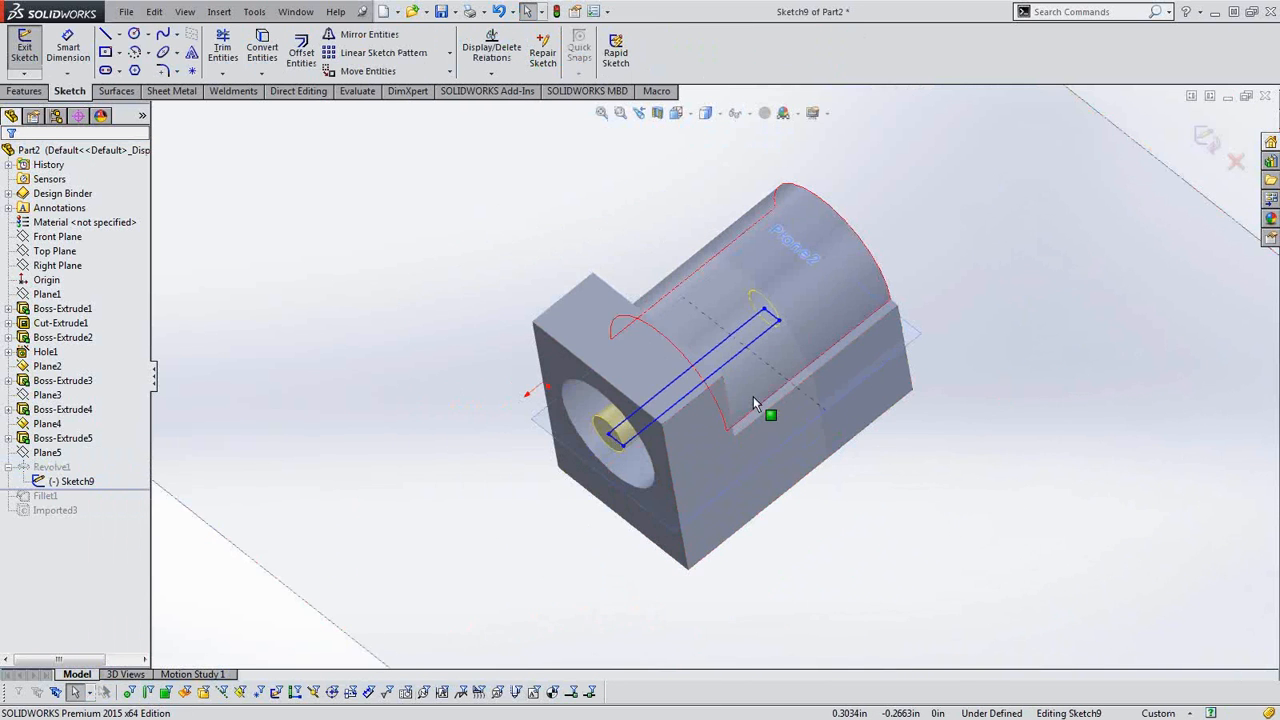
{"action": "middle_click_drag", "start_coordinate": [903, 480], "coordinate": [926, 406]}
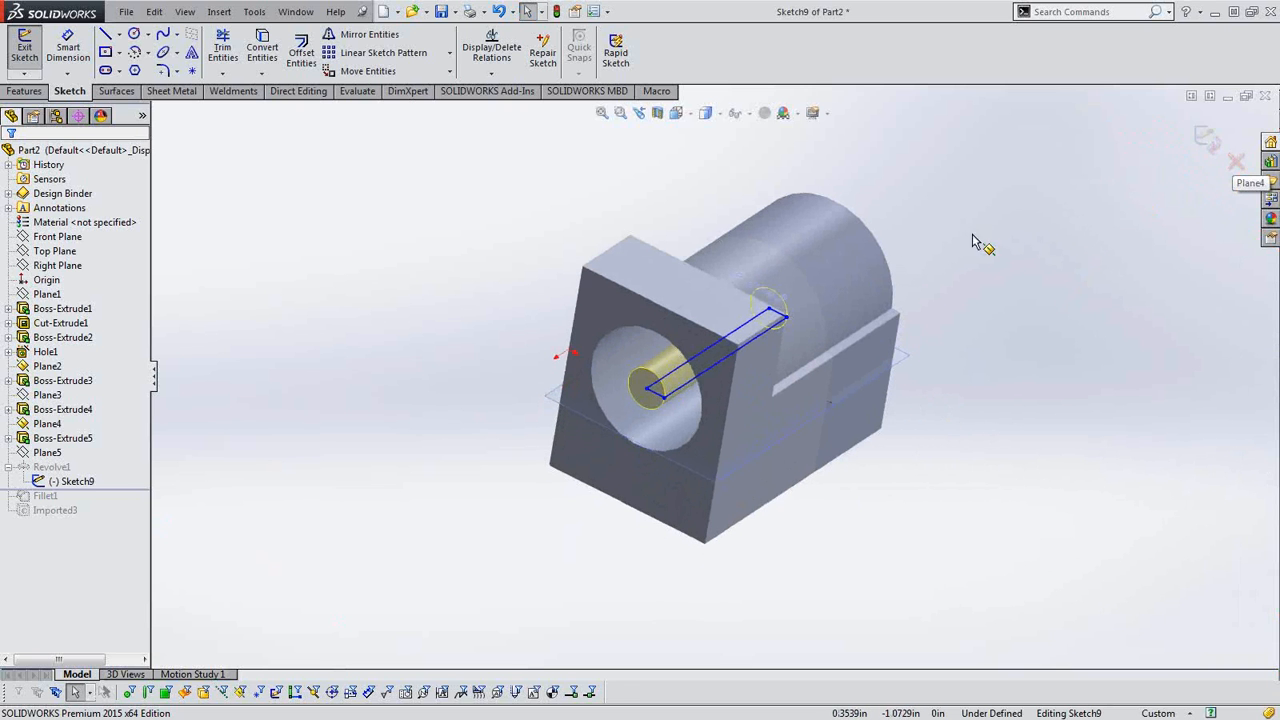
{"action": "left_click", "coordinate": [1236, 161]}
Toggle the selection filters for picking geometry in the model.
{"action": "left_click", "coordinate": [655, 376]}
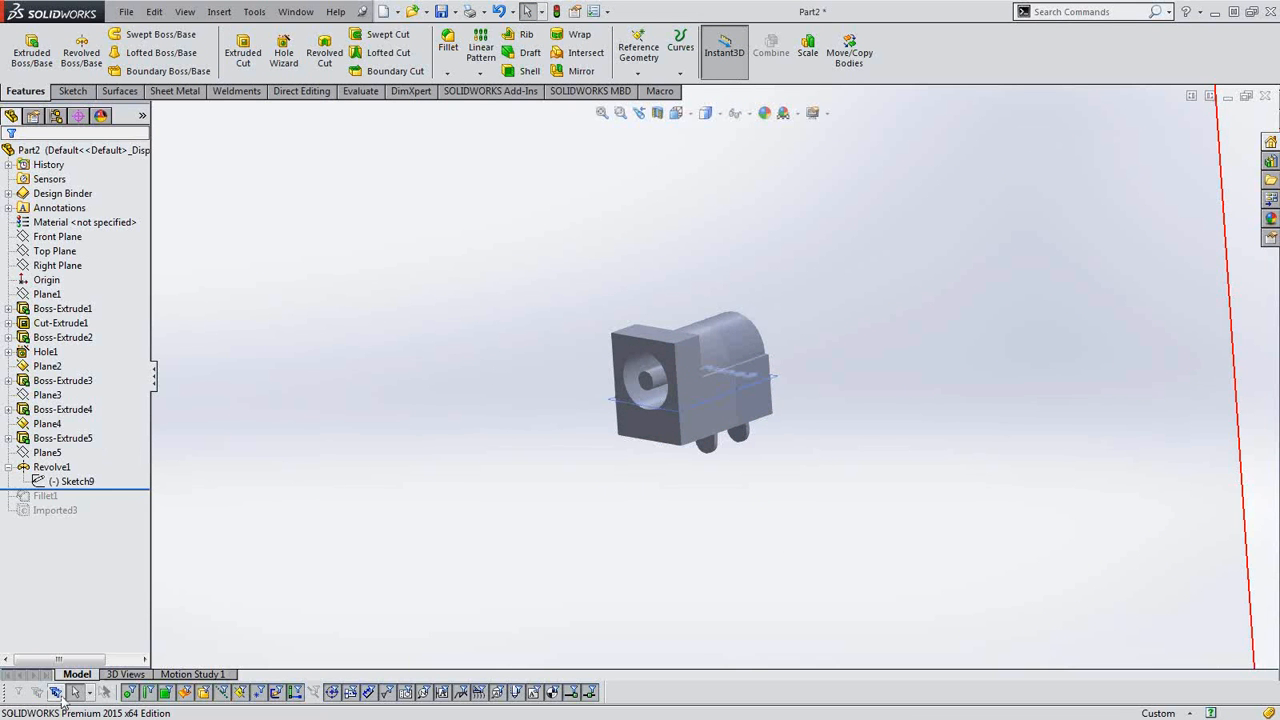
{"action": "left_click", "coordinate": [18, 692]}
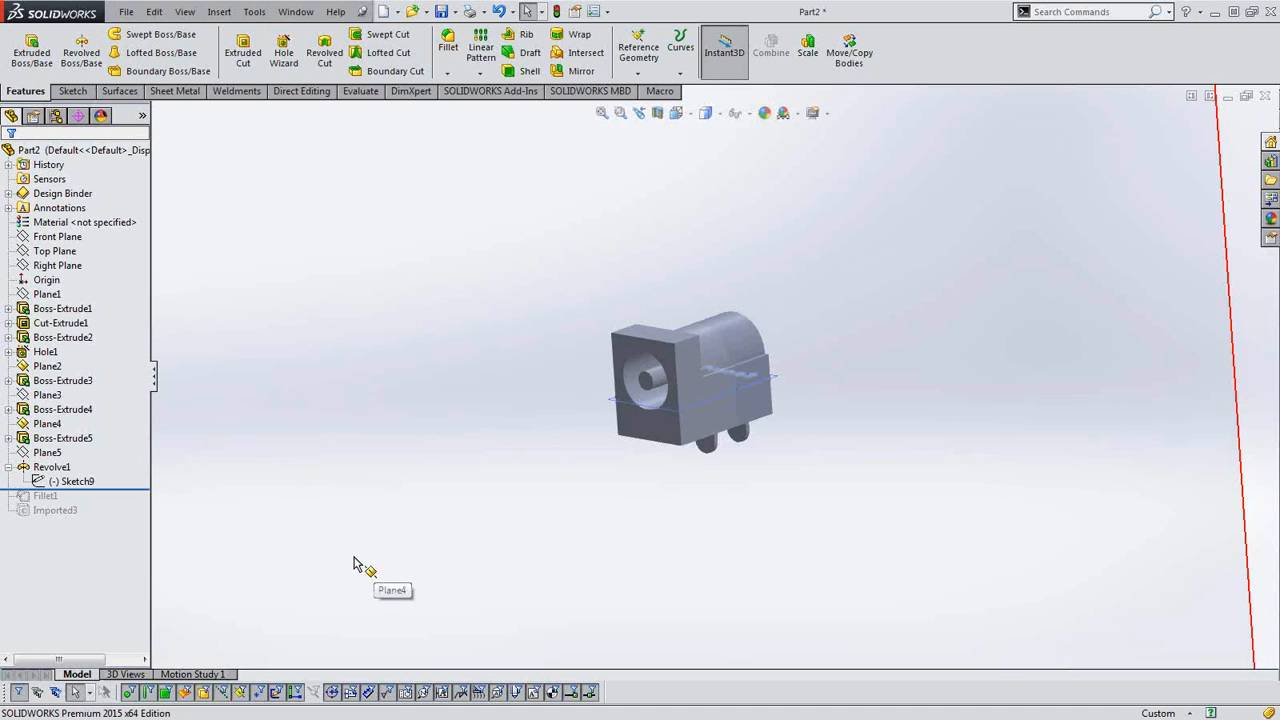
{"action": "middle_click_drag", "start_coordinate": [831, 449], "coordinate": [804, 430]}
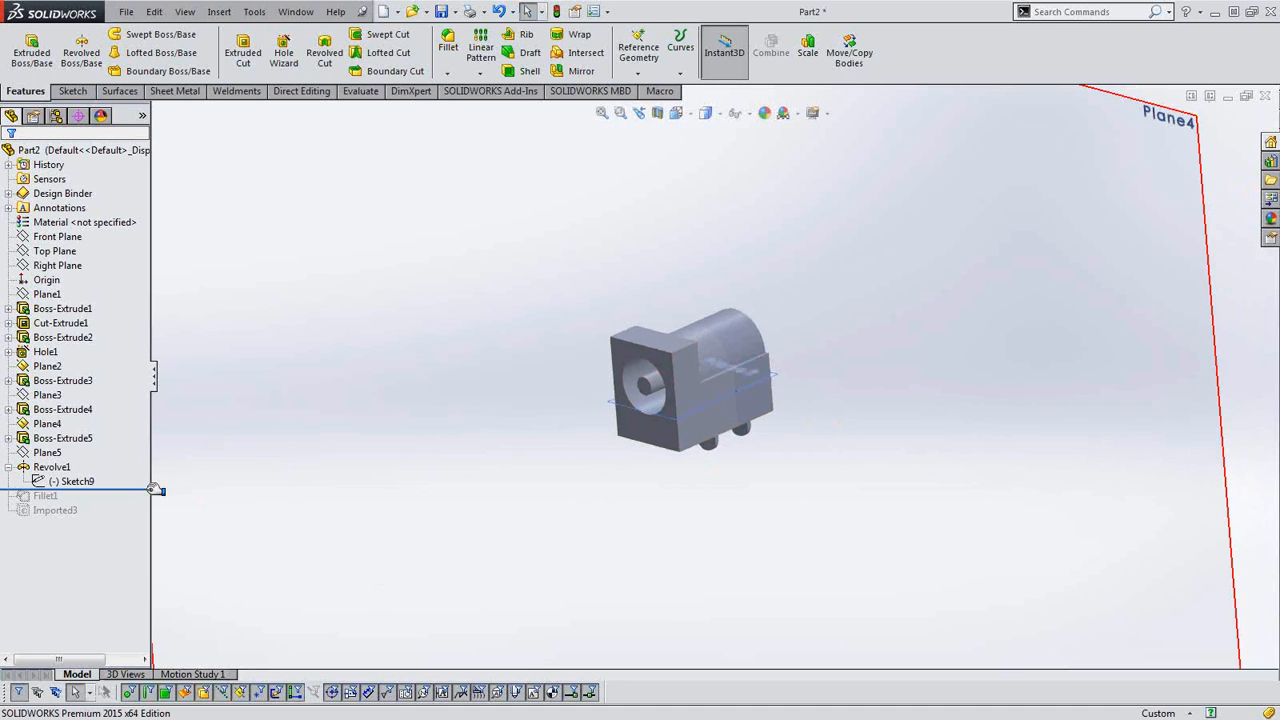
Roll the model forward past Fillet1 and examine the centre pin with Revolve1 and Fillet1 both selected.
{"action": "left_click", "coordinate": [51, 467]}
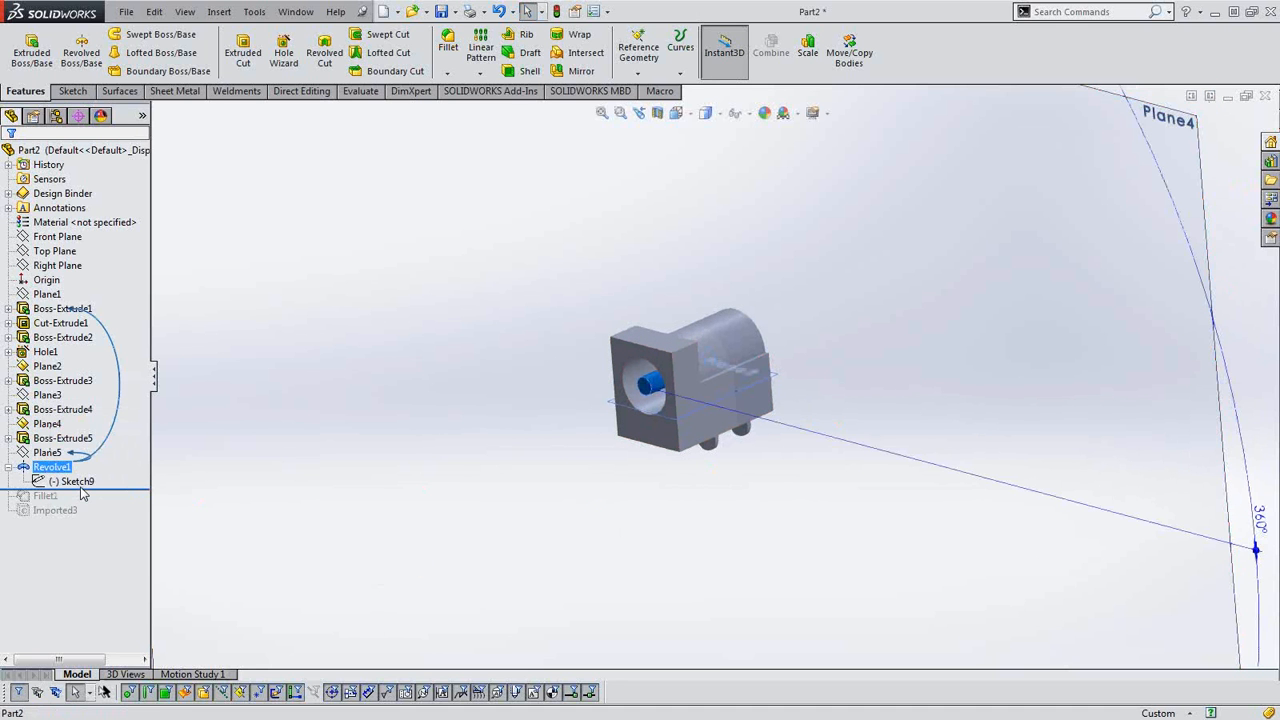
{"action": "left_click_drag", "start_coordinate": [82, 490], "coordinate": [78, 503]}
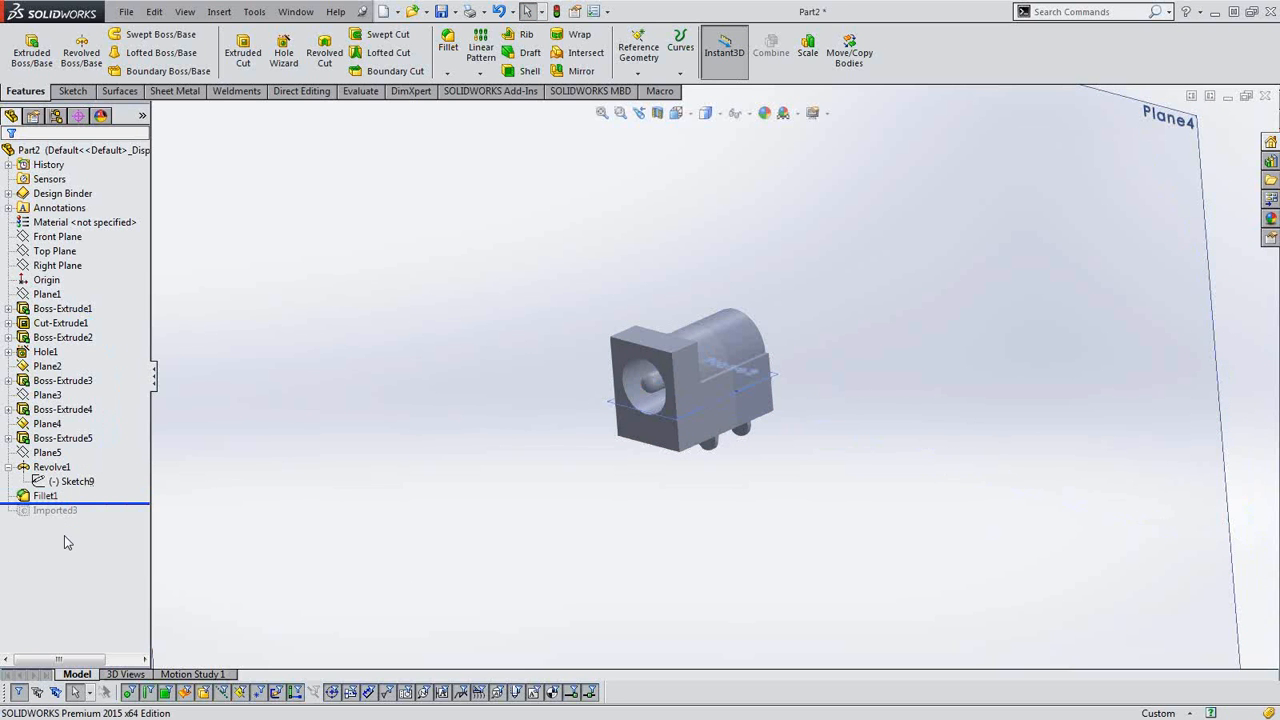
{"action": "left_click", "coordinate": [45, 496]}
{"action": "left_click", "coordinate": [51, 467], "text": "ctrl"}
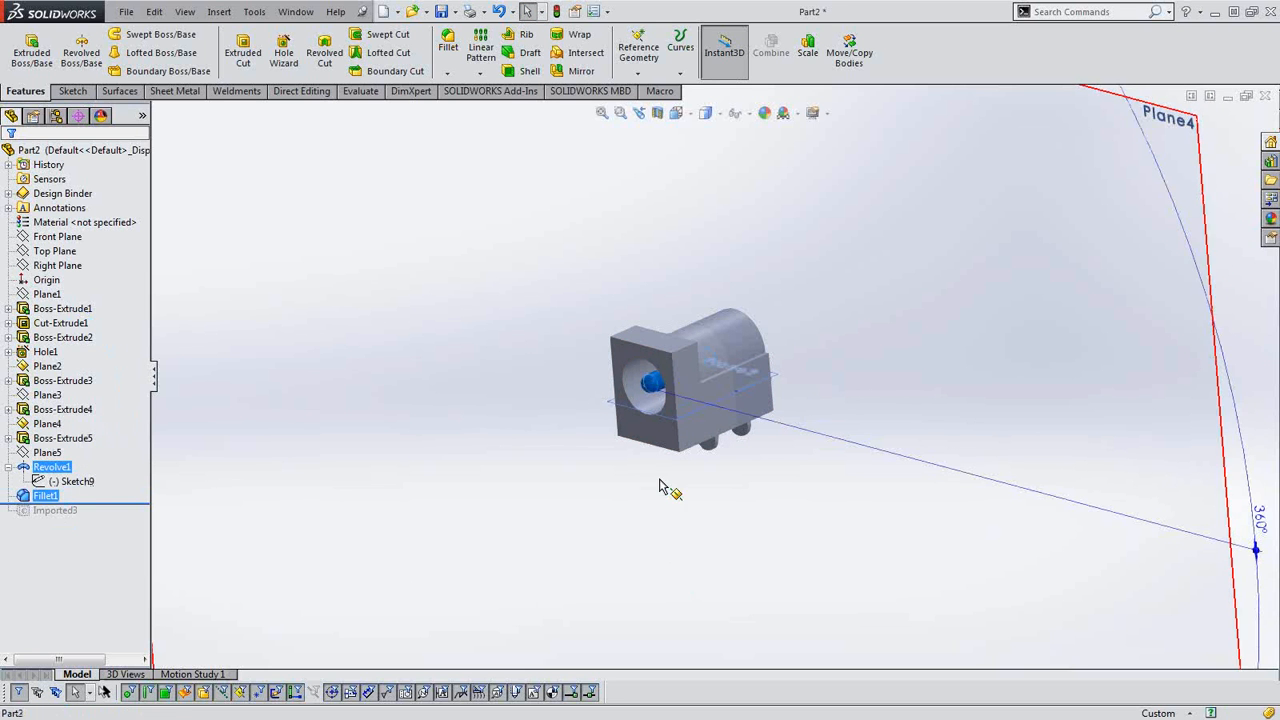
{"action": "scroll", "coordinate": [660, 487], "scroll_direction": "down", "scroll_amount": 3}
{"action": "scroll", "coordinate": [650, 500], "scroll_direction": "down", "scroll_amount": 3}
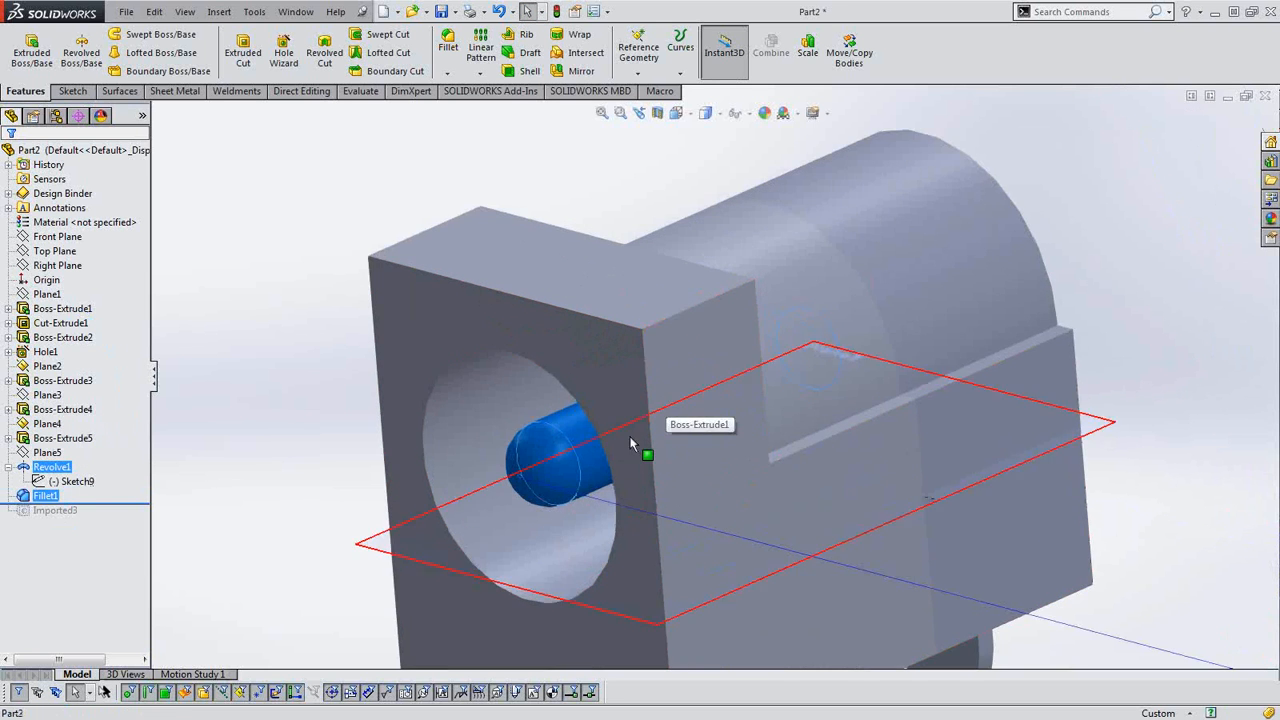
{"action": "scroll", "coordinate": [630, 443], "scroll_direction": "down", "scroll_amount": 4}
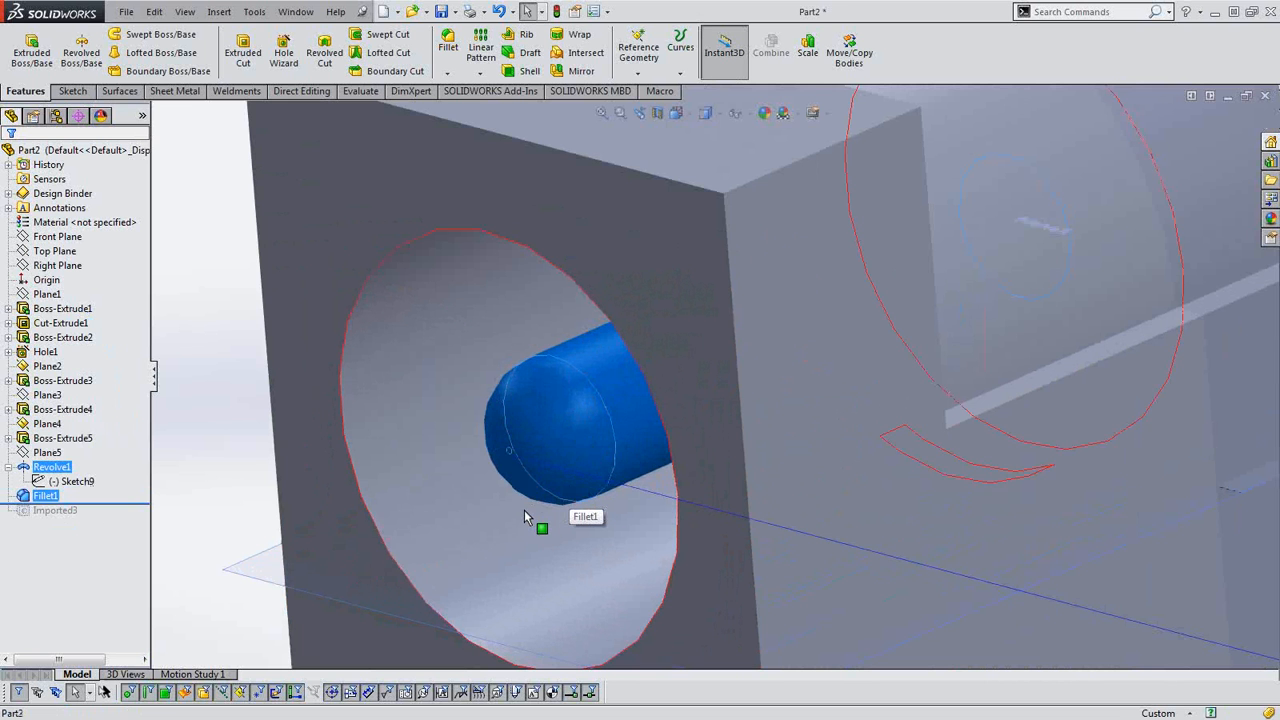
{"action": "scroll", "coordinate": [545, 515], "scroll_direction": "up", "scroll_amount": 5}
{"action": "middle_click_drag", "start_coordinate": [620, 590], "coordinate": [626, 545]}
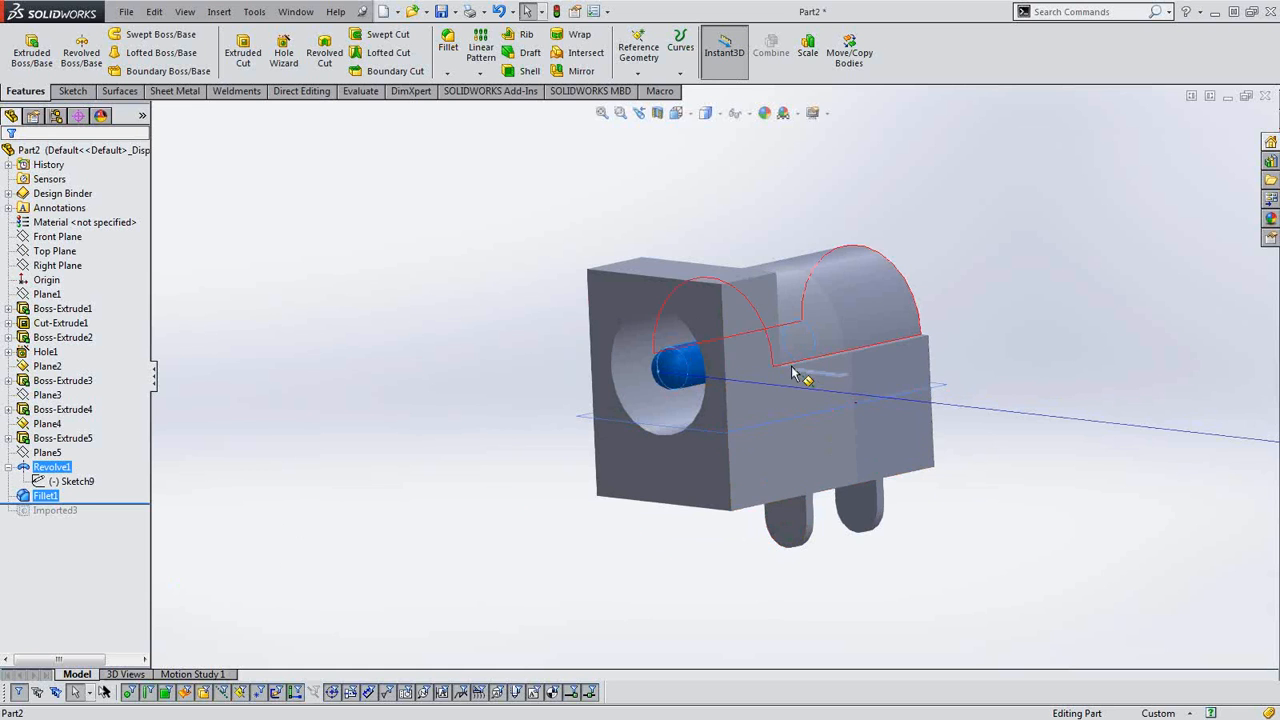
Save the recognized connector body as a new part file named MainBody.SLDPRT in the Sample1 folder.
{"action": "middle_click_drag", "start_coordinate": [793, 376], "coordinate": [774, 410]}
{"action": "scroll", "coordinate": [764, 407], "scroll_direction": "up", "scroll_amount": 2}
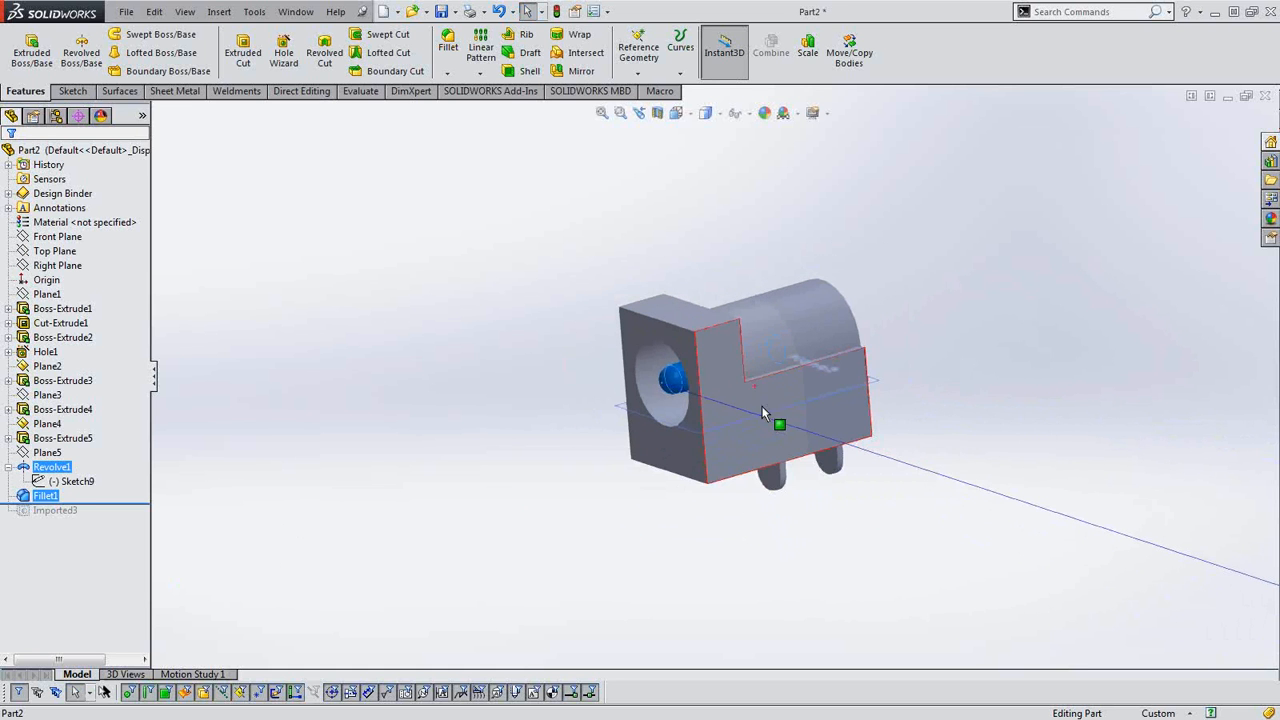
{"action": "left_click", "coordinate": [124, 12]}
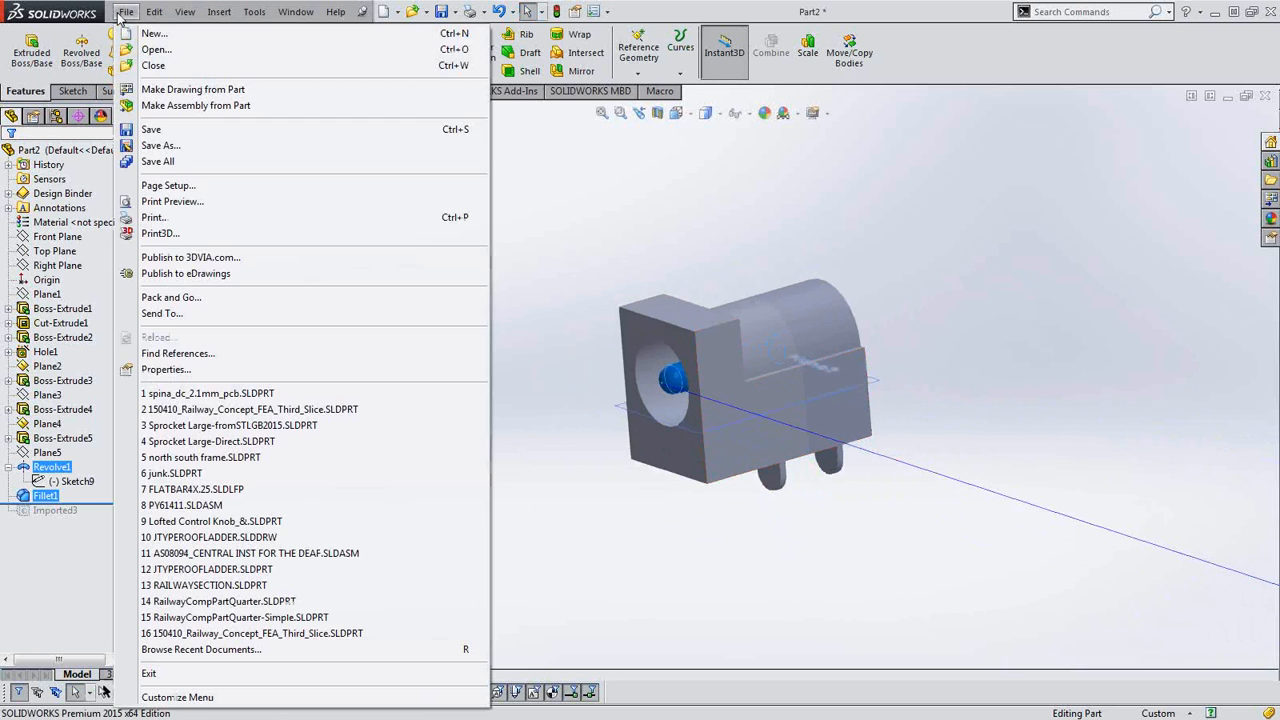
{"action": "left_click", "coordinate": [161, 151]}
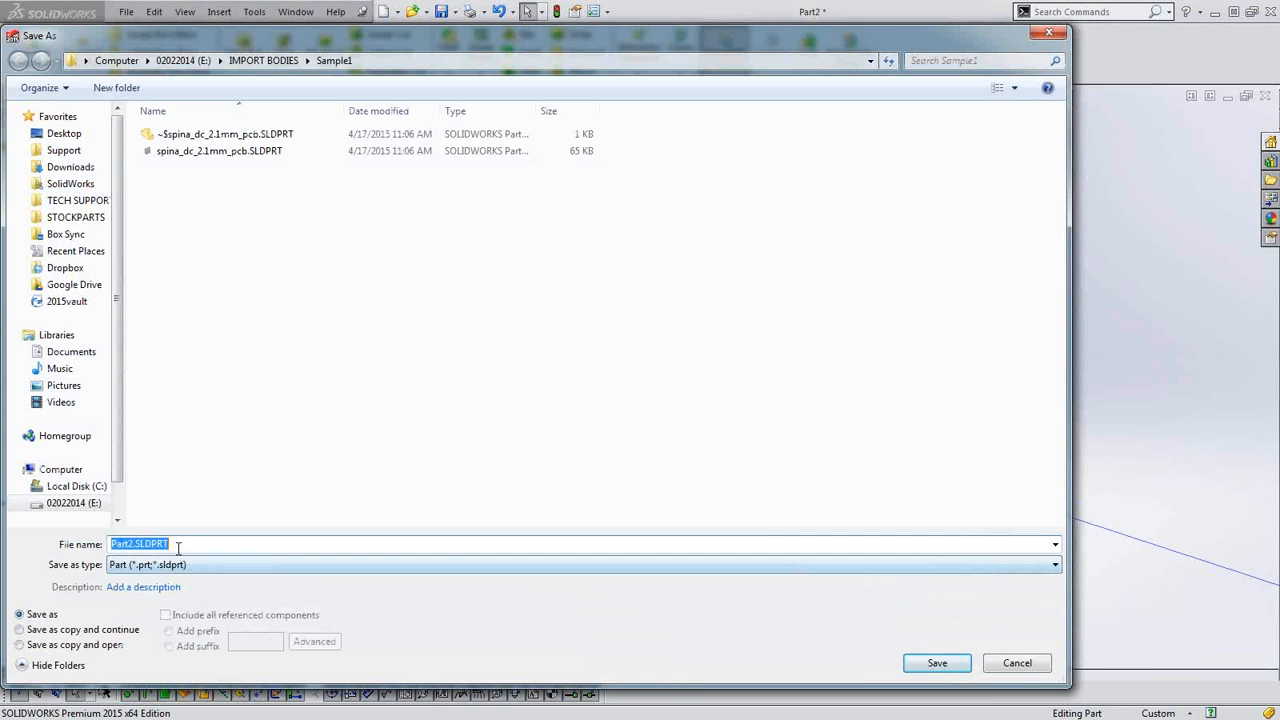
{"action": "left_click_drag", "start_coordinate": [134, 544], "coordinate": [95, 540]}
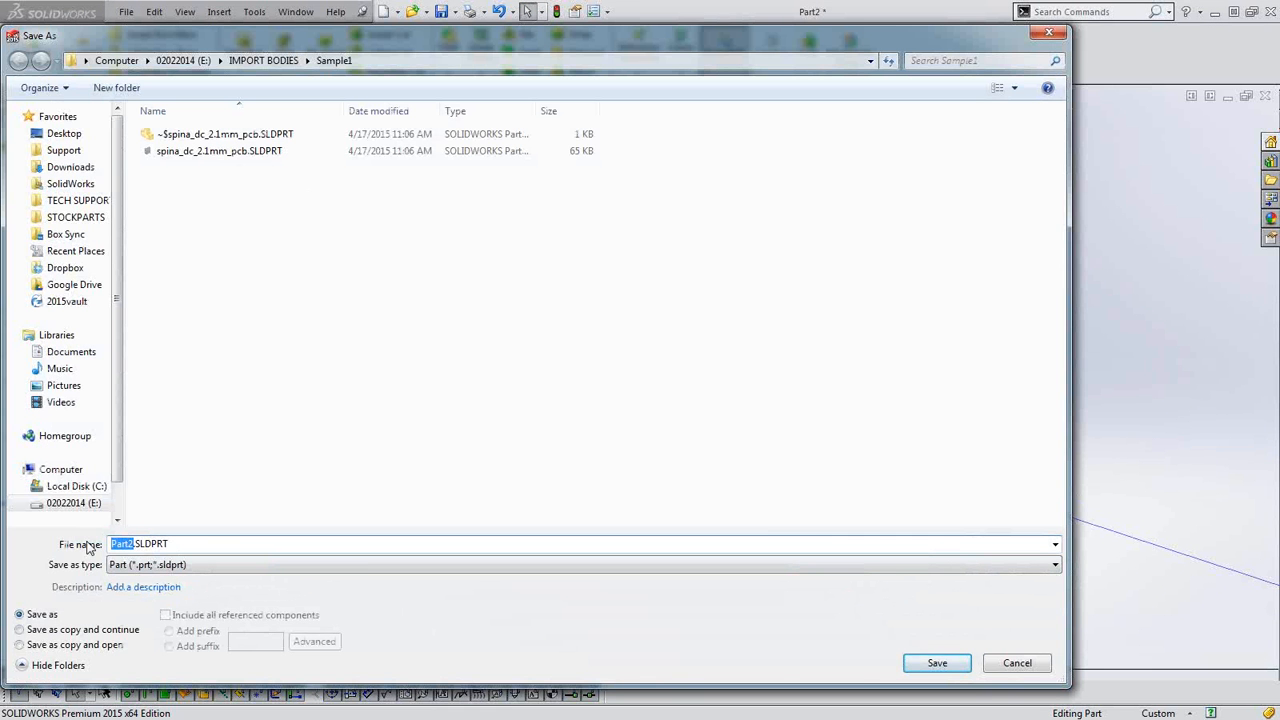
{"action": "type", "text": "MainBody"}
{"action": "left_click", "coordinate": [937, 663]}
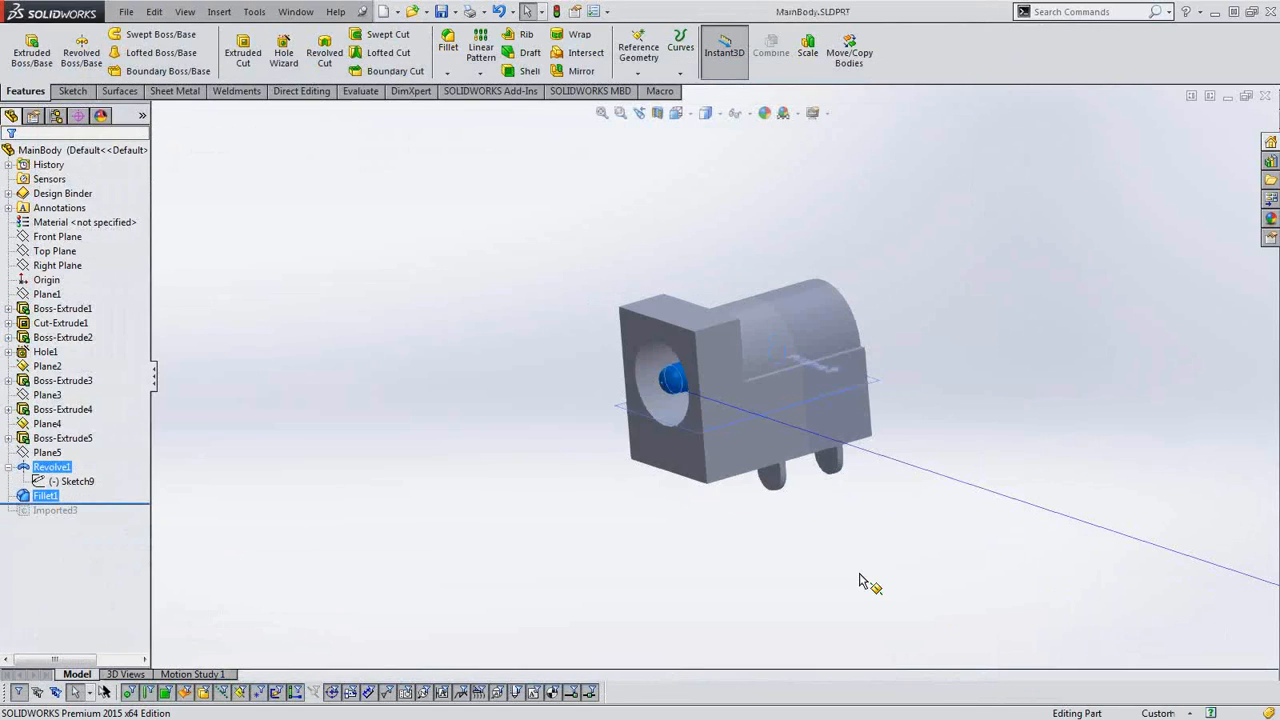
Close the MainBody part and the spina_dc_2.1mm_pcb part.
{"action": "middle_click_drag", "start_coordinate": [716, 445], "coordinate": [735, 438]}
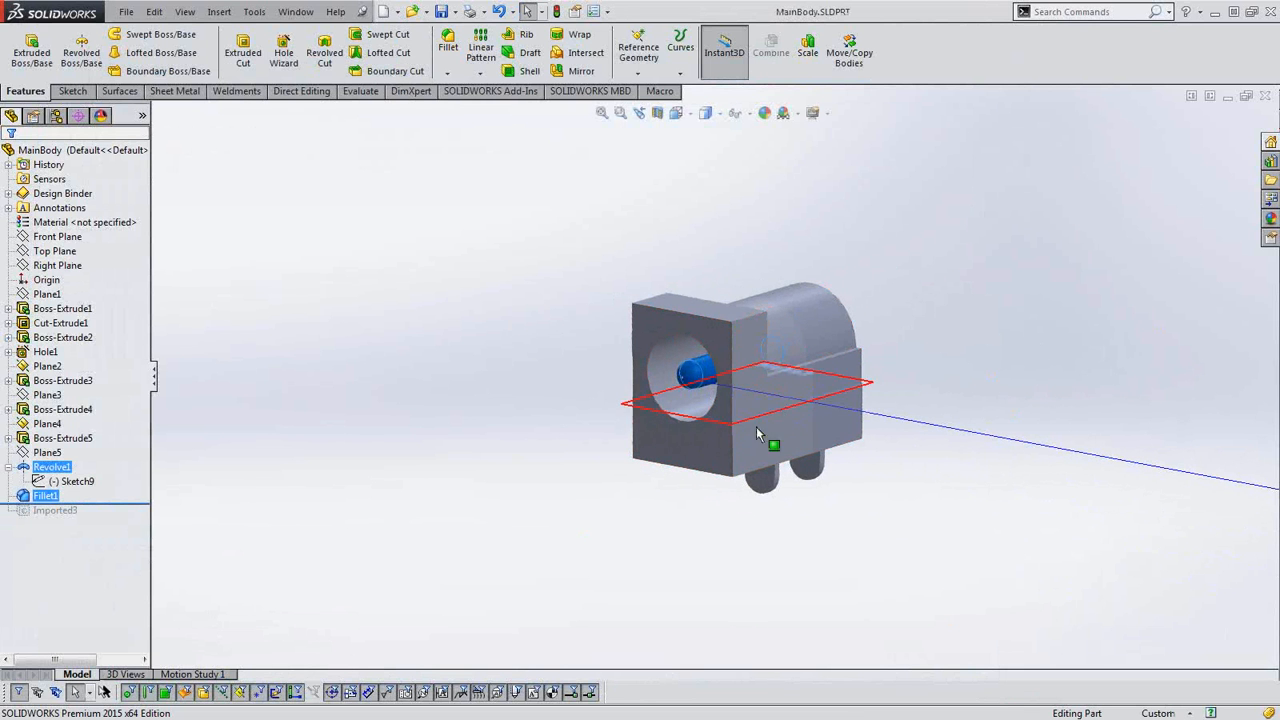
{"action": "left_click", "coordinate": [1265, 97]}
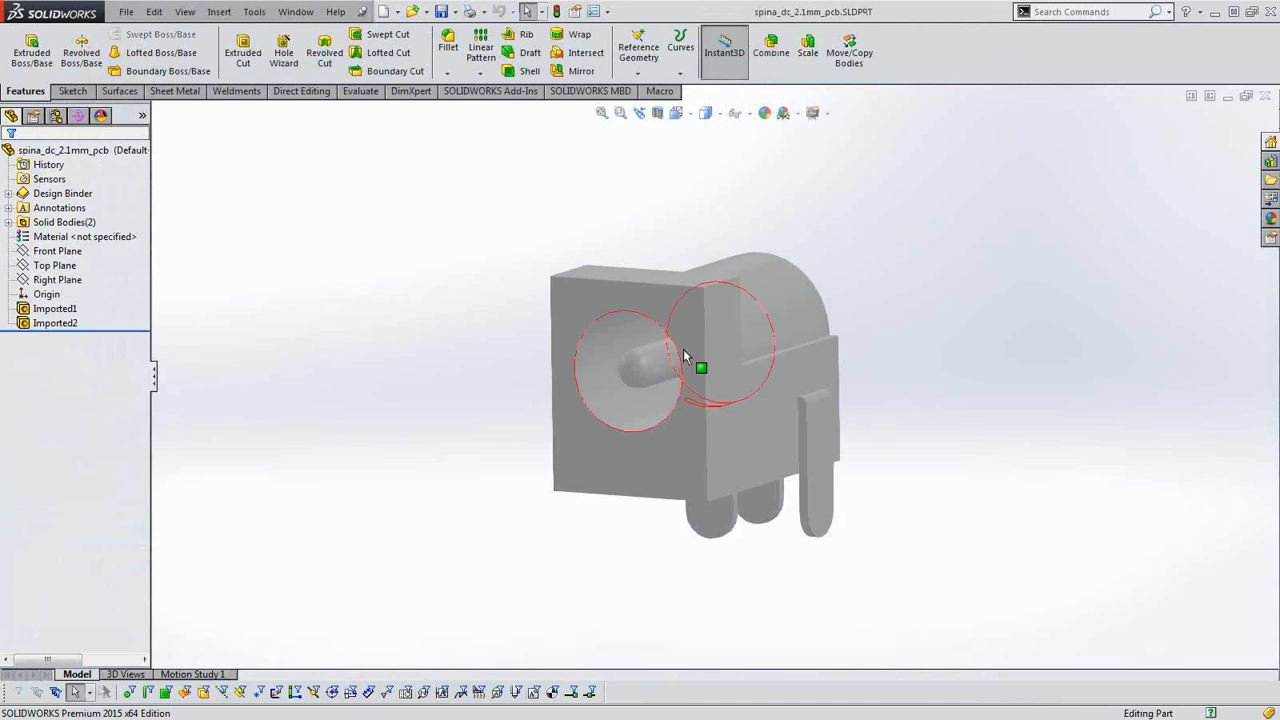
{"action": "left_click", "coordinate": [1265, 96]}
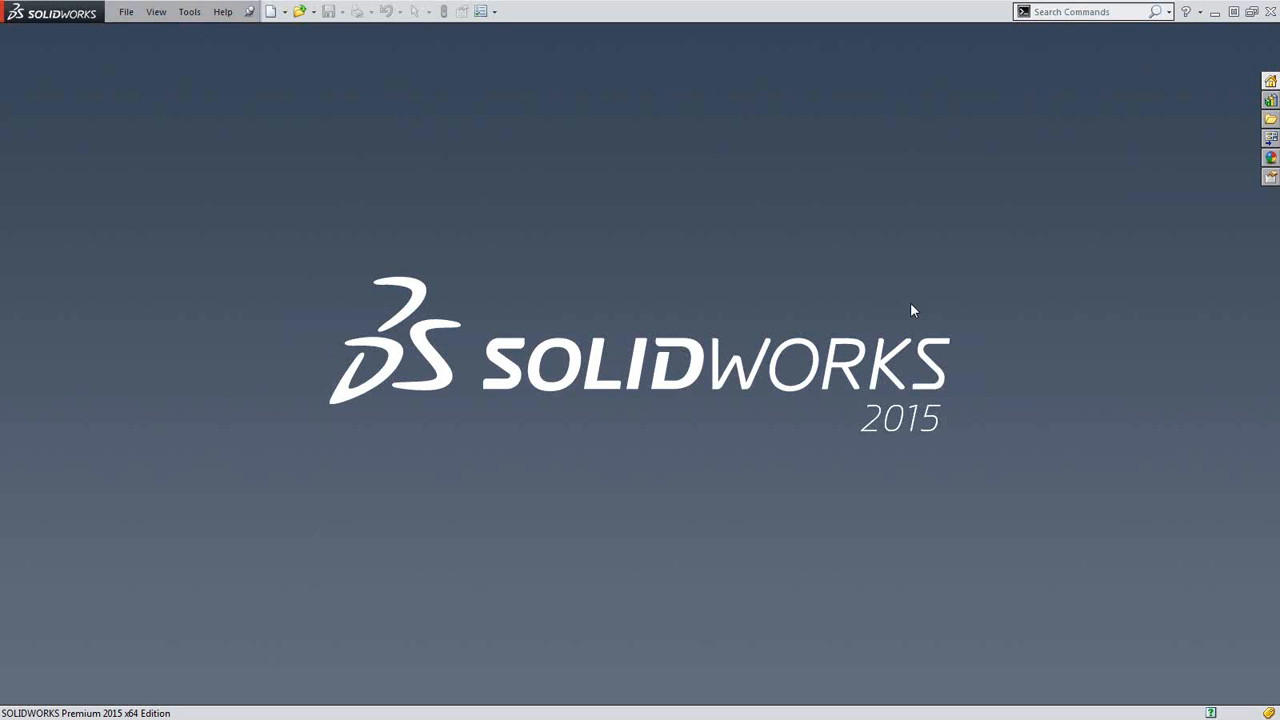
Start opening a document and browse to the Sample3 folder inside IMPORT BODIES.
{"action": "left_click", "coordinate": [127, 11]}
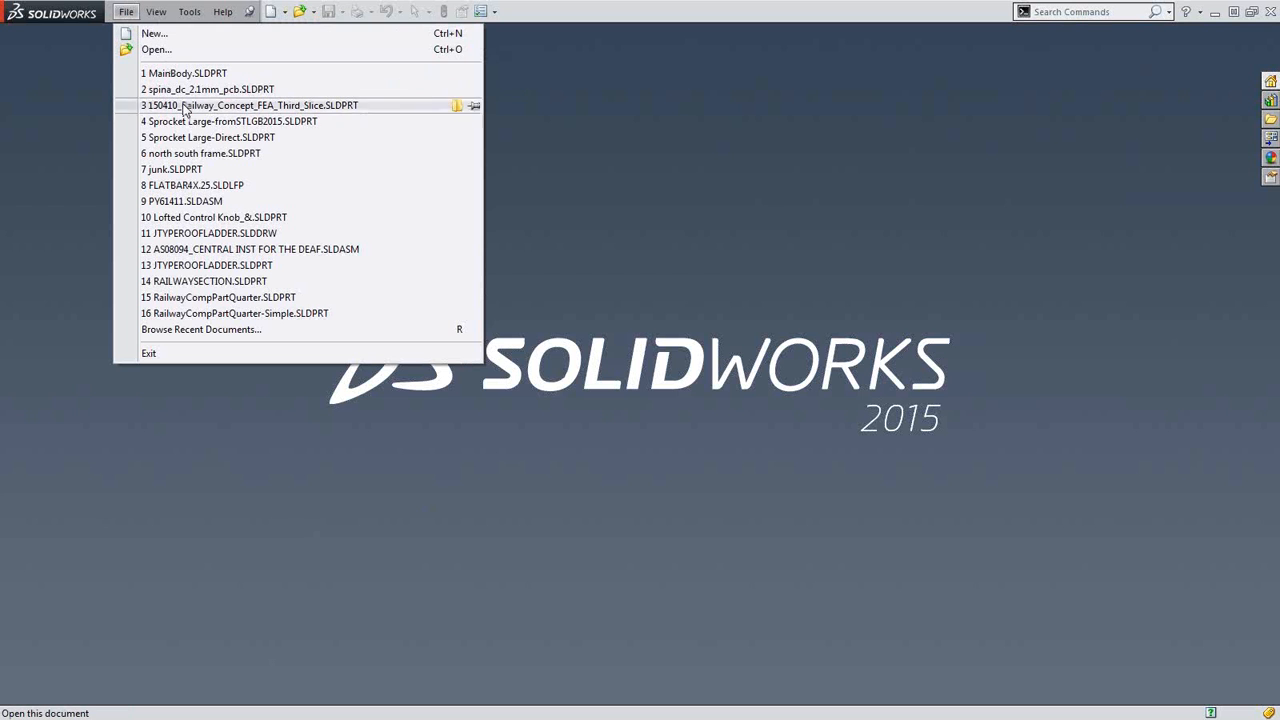
{"action": "left_click", "coordinate": [150, 49]}
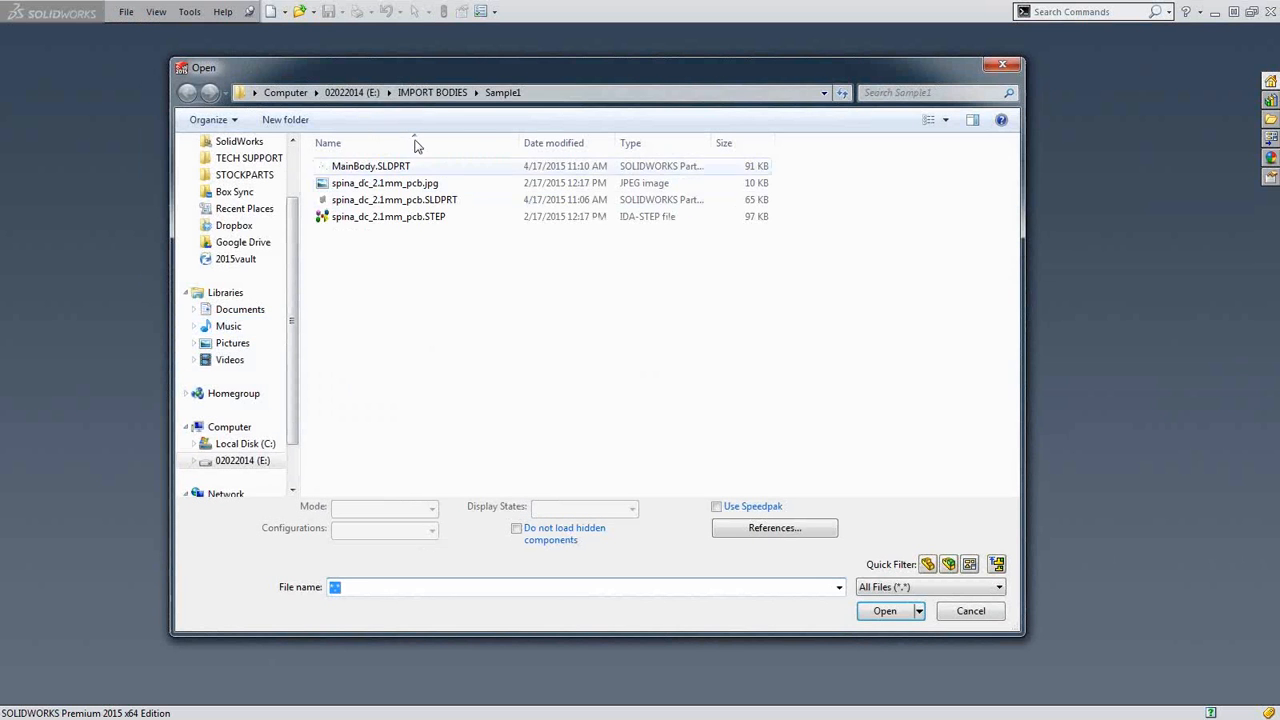
{"action": "left_click", "coordinate": [432, 93]}
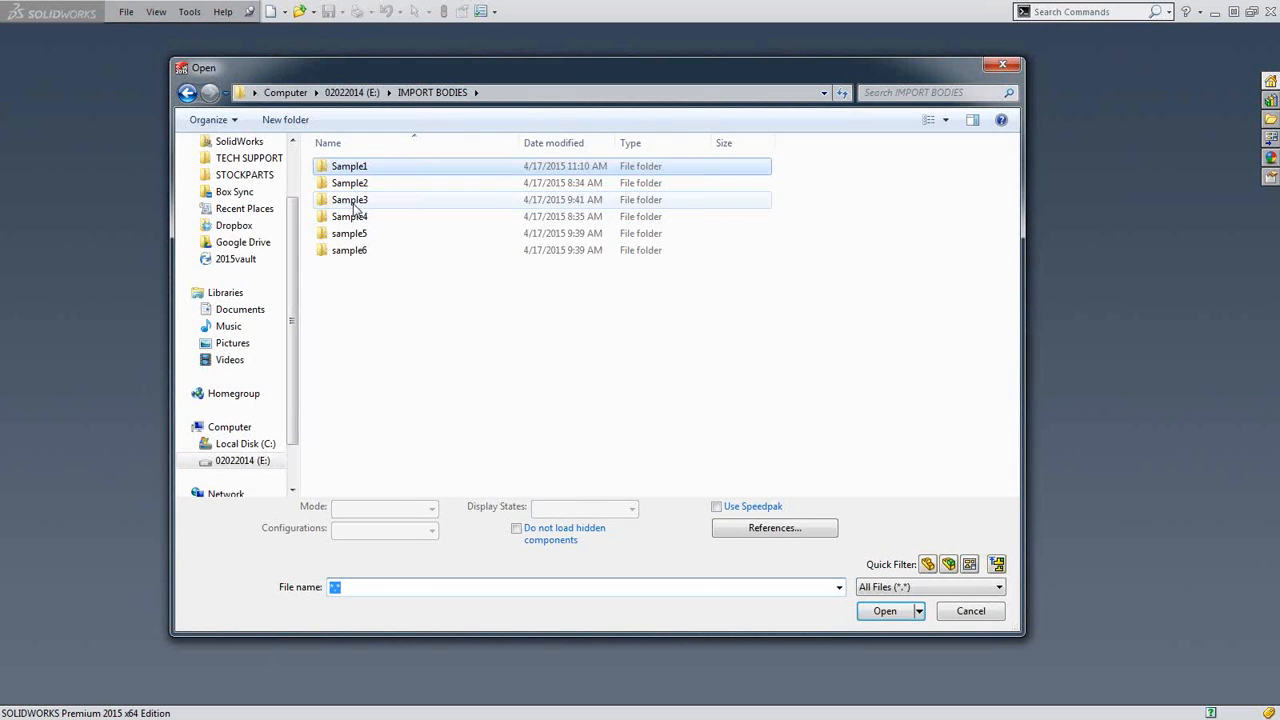
{"action": "left_click", "coordinate": [356, 201]}
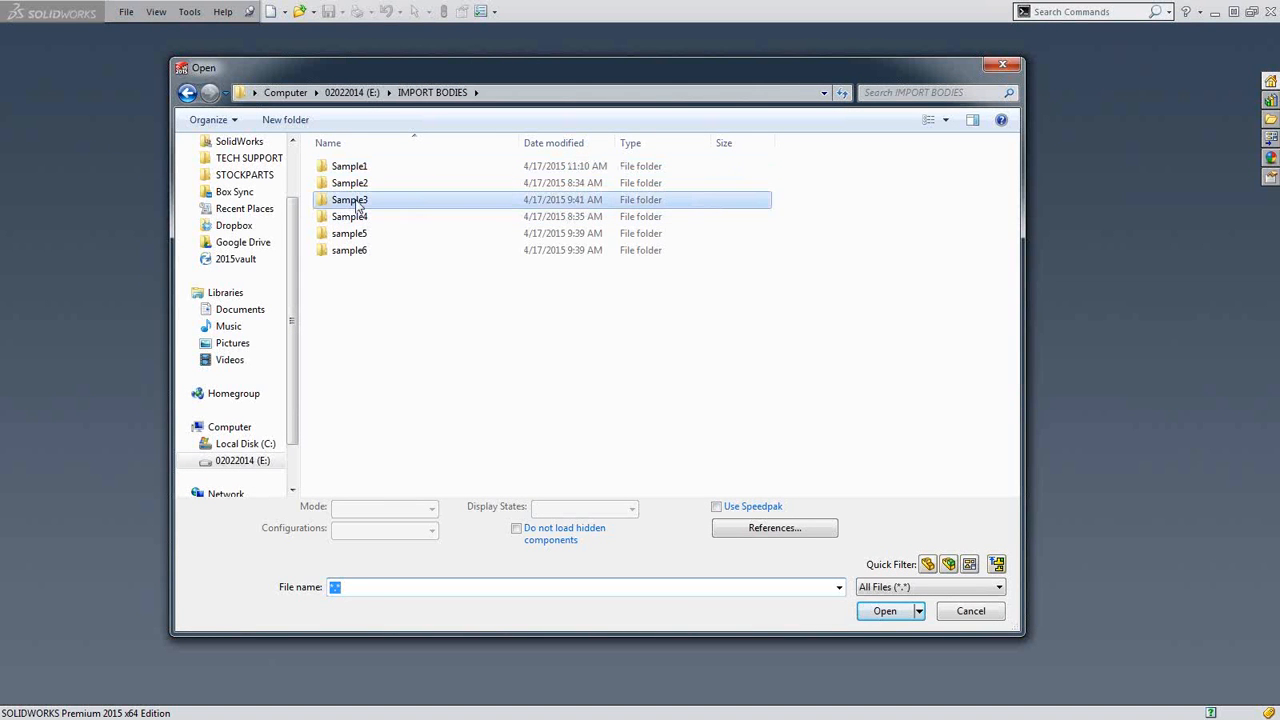
{"action": "double_click", "coordinate": [358, 203]}
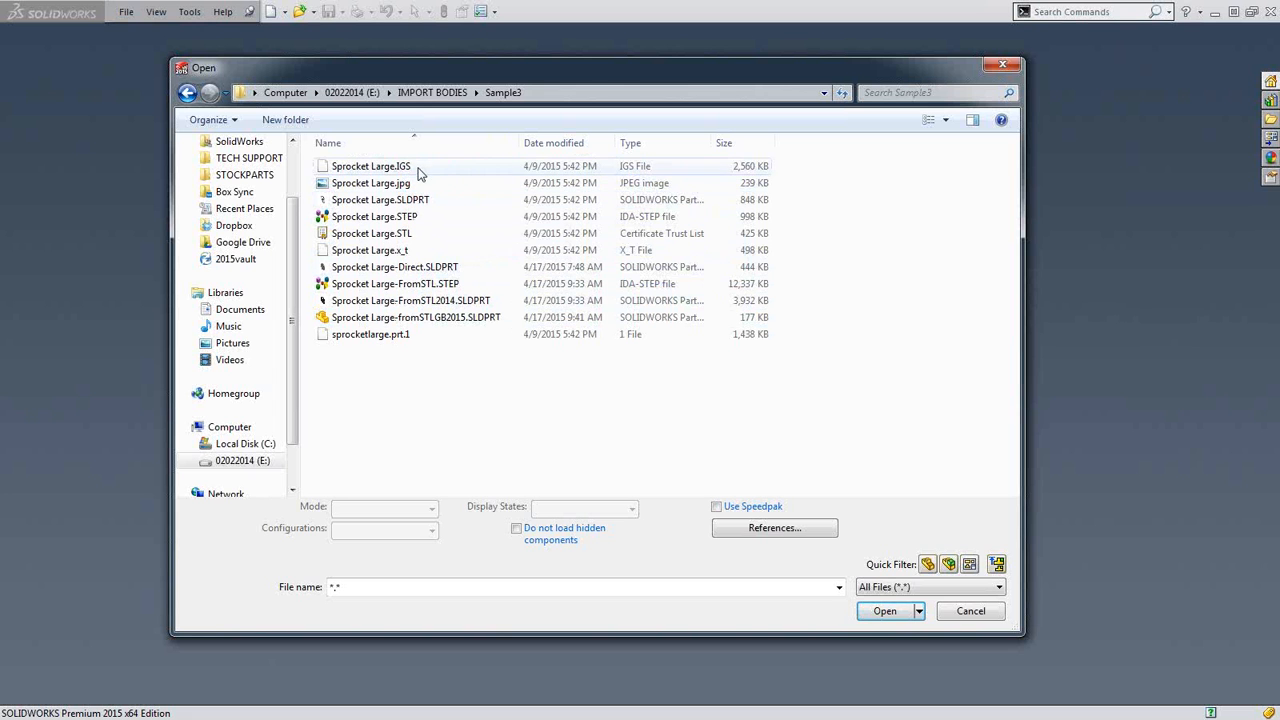
Filter the files to STL (*.stl), open Sprocket Large.STL with the current import settings, and decline Import Diagnostics.
{"action": "left_click", "coordinate": [888, 588]}
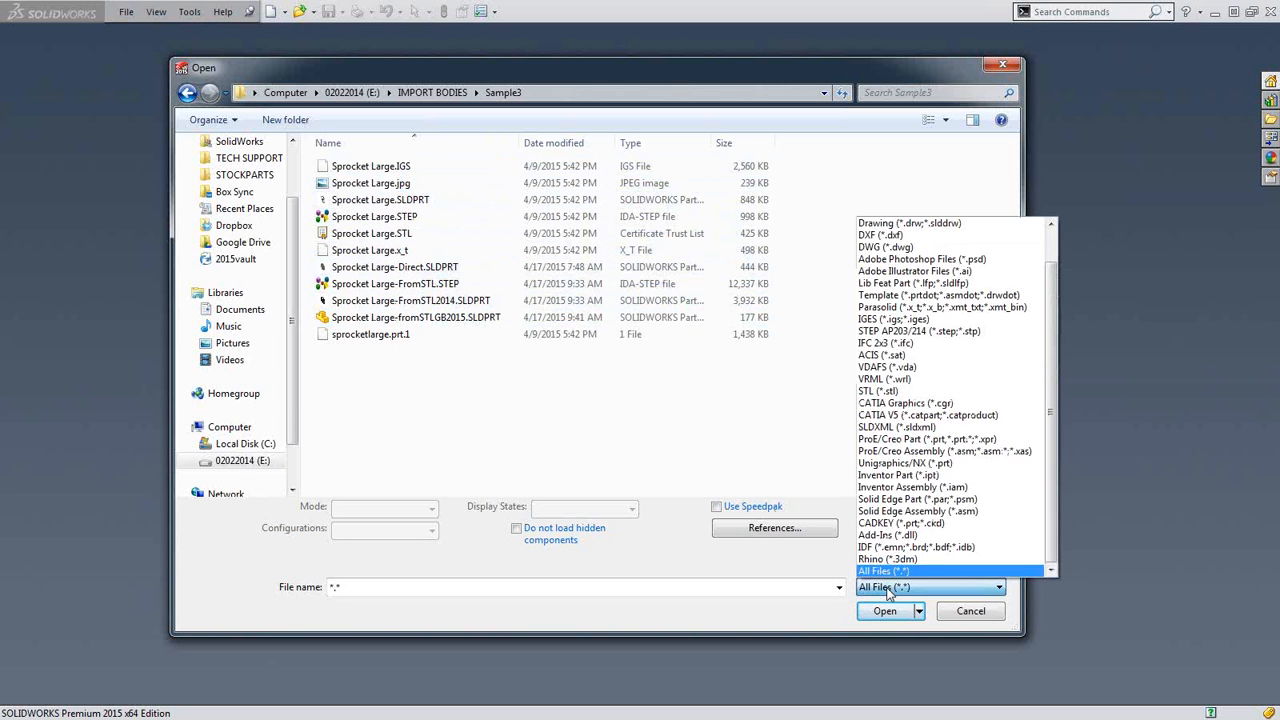
{"action": "left_click", "coordinate": [897, 391]}
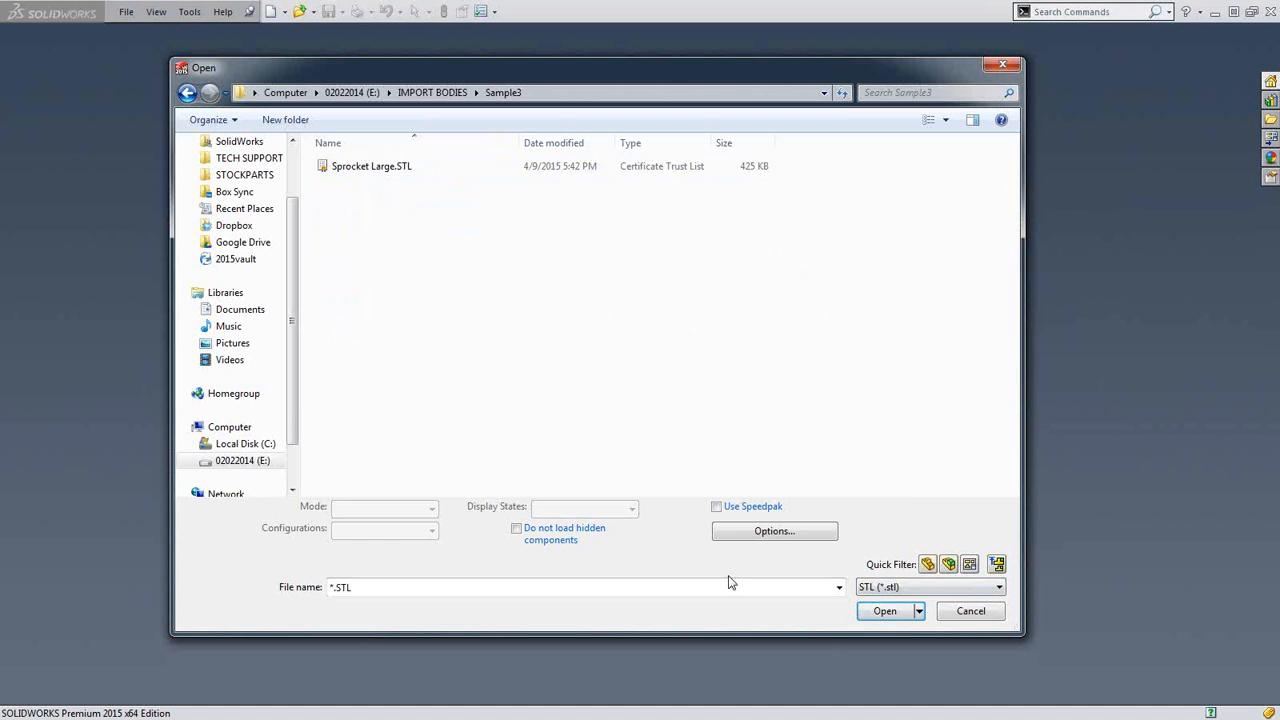
{"action": "left_click", "coordinate": [389, 170]}
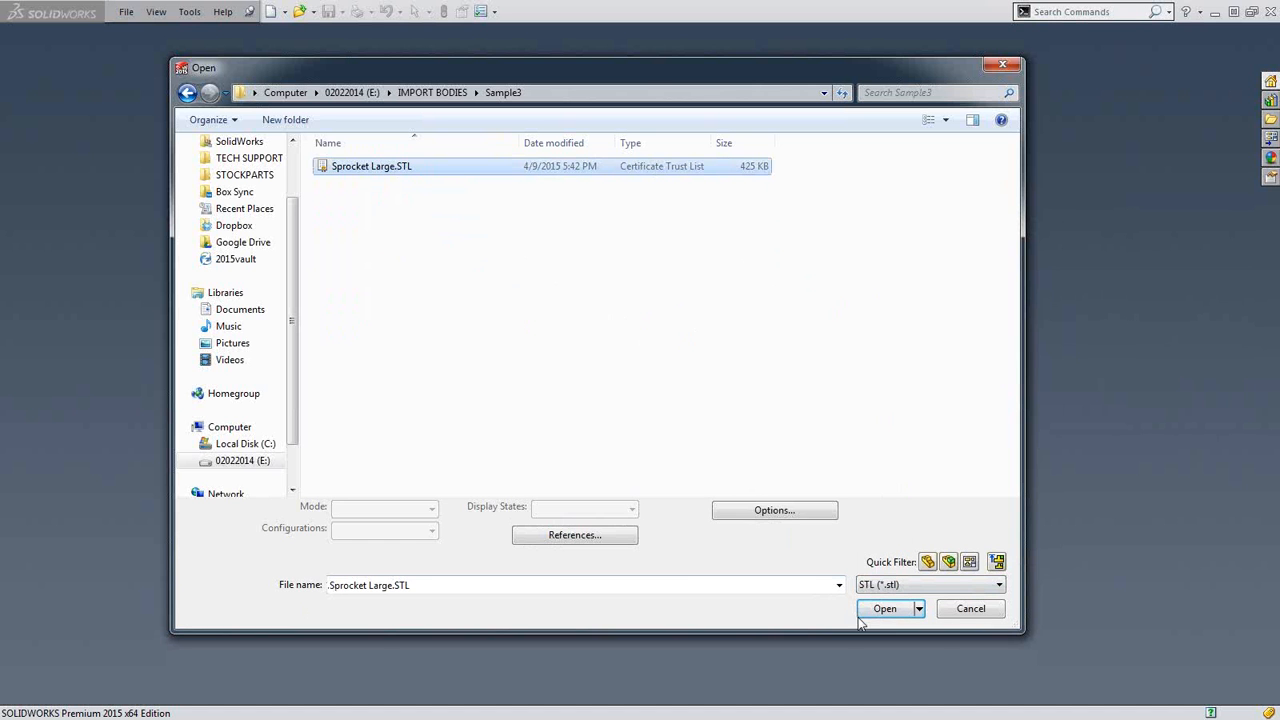
{"action": "left_click", "coordinate": [886, 608]}
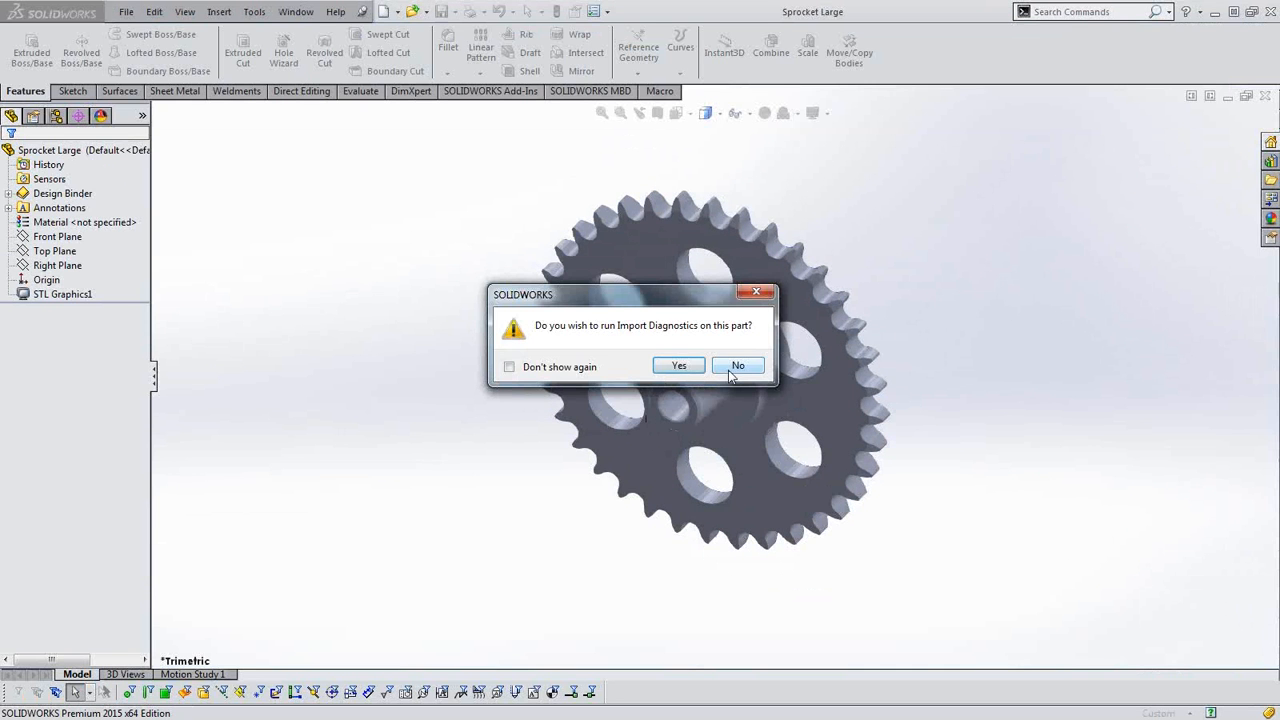
{"action": "left_click", "coordinate": [737, 366]}
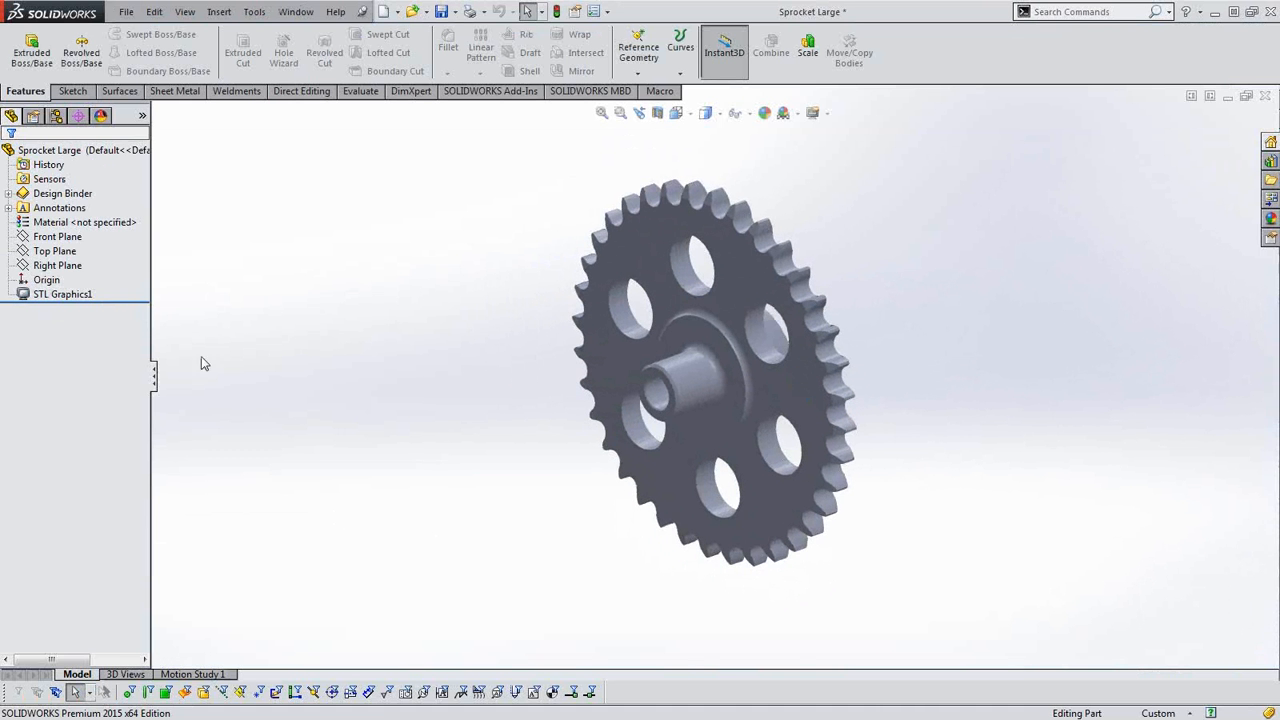
Examine the sprocket imported as STL graphics from several angles, and close it without saving.
{"action": "scroll", "coordinate": [733, 393], "scroll_direction": "down", "scroll_amount": 3}
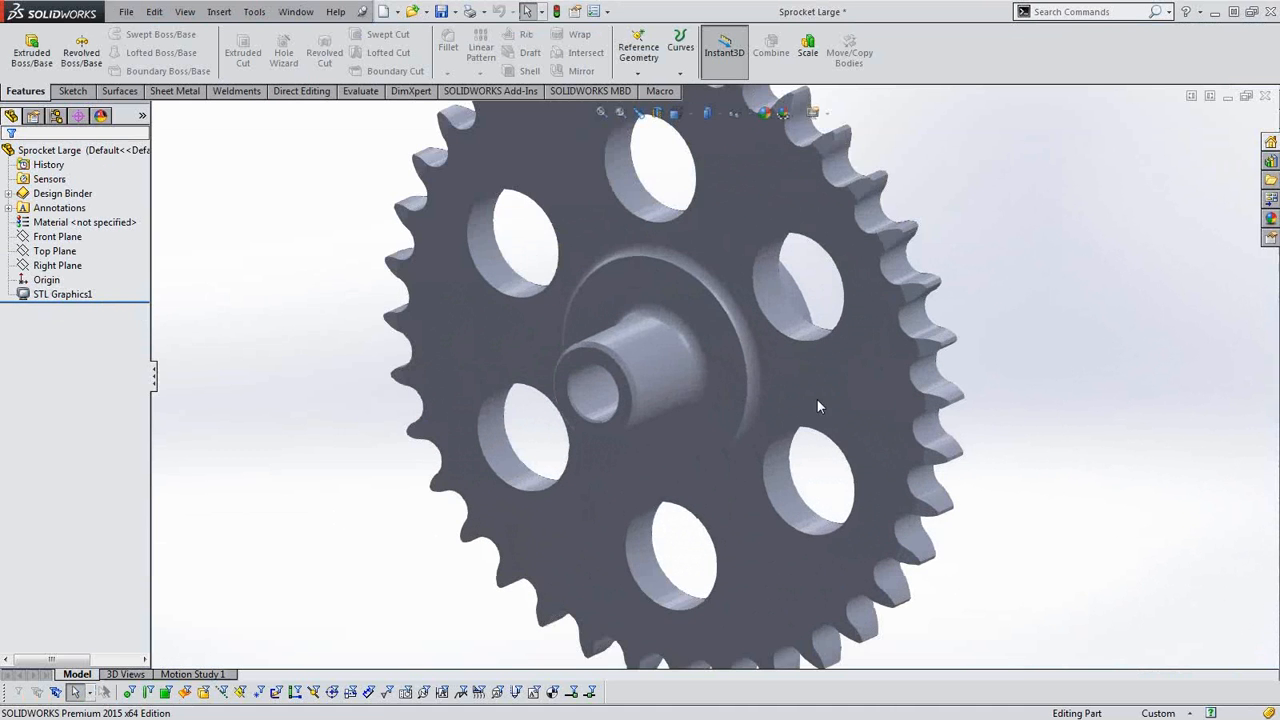
{"action": "scroll", "coordinate": [817, 406], "scroll_direction": "up", "scroll_amount": 3}
{"action": "middle_click_drag", "start_coordinate": [914, 394], "coordinate": [752, 390]}
{"action": "scroll", "coordinate": [662, 445], "scroll_direction": "up", "scroll_amount": 2}
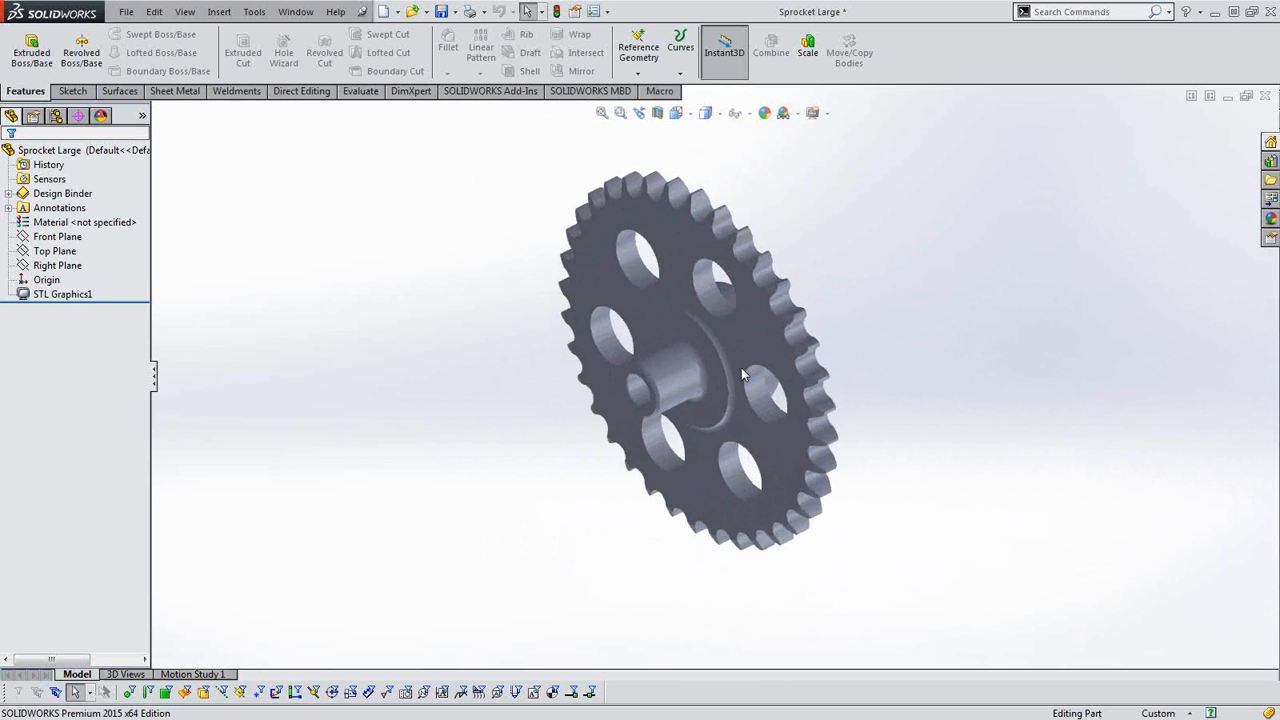
{"action": "left_click", "coordinate": [1265, 100]}
{"action": "left_click", "coordinate": [567, 389]}
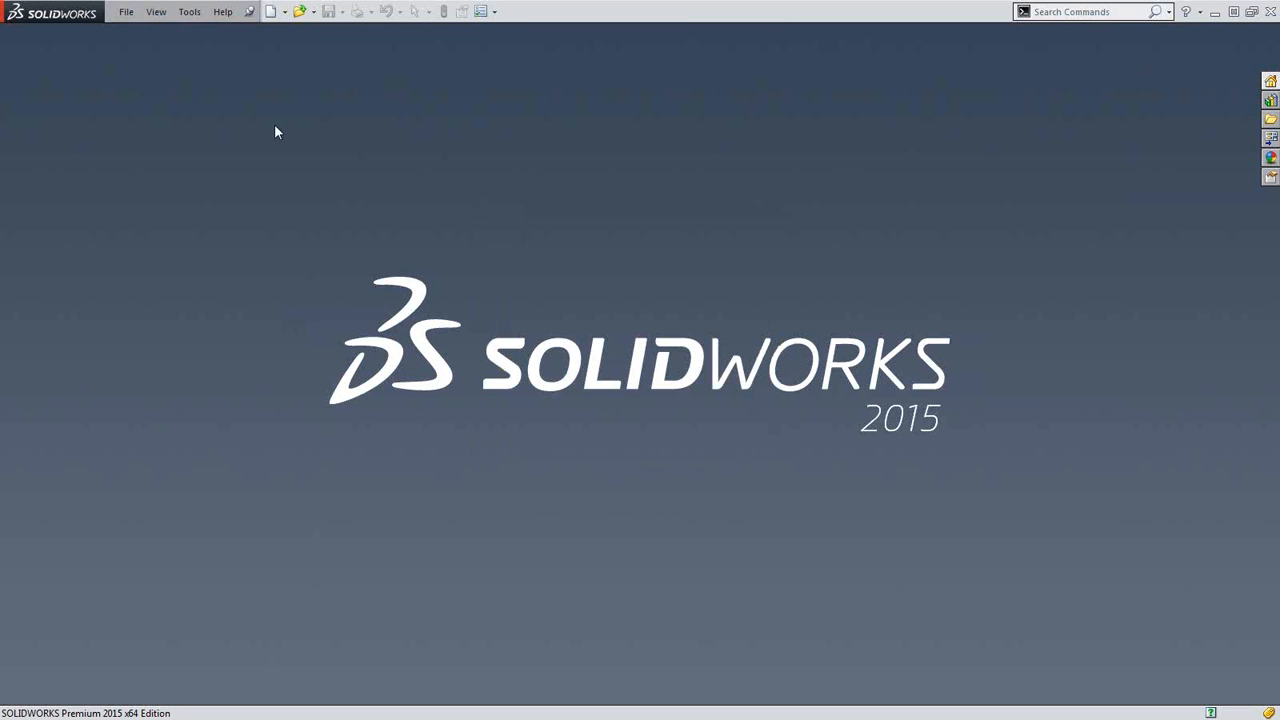
Open Sprocket Large.STL with the STL import option set to Solid Body, and decline Import Diagnostics.
{"action": "left_click", "coordinate": [126, 11]}
{"action": "left_click", "coordinate": [140, 46]}
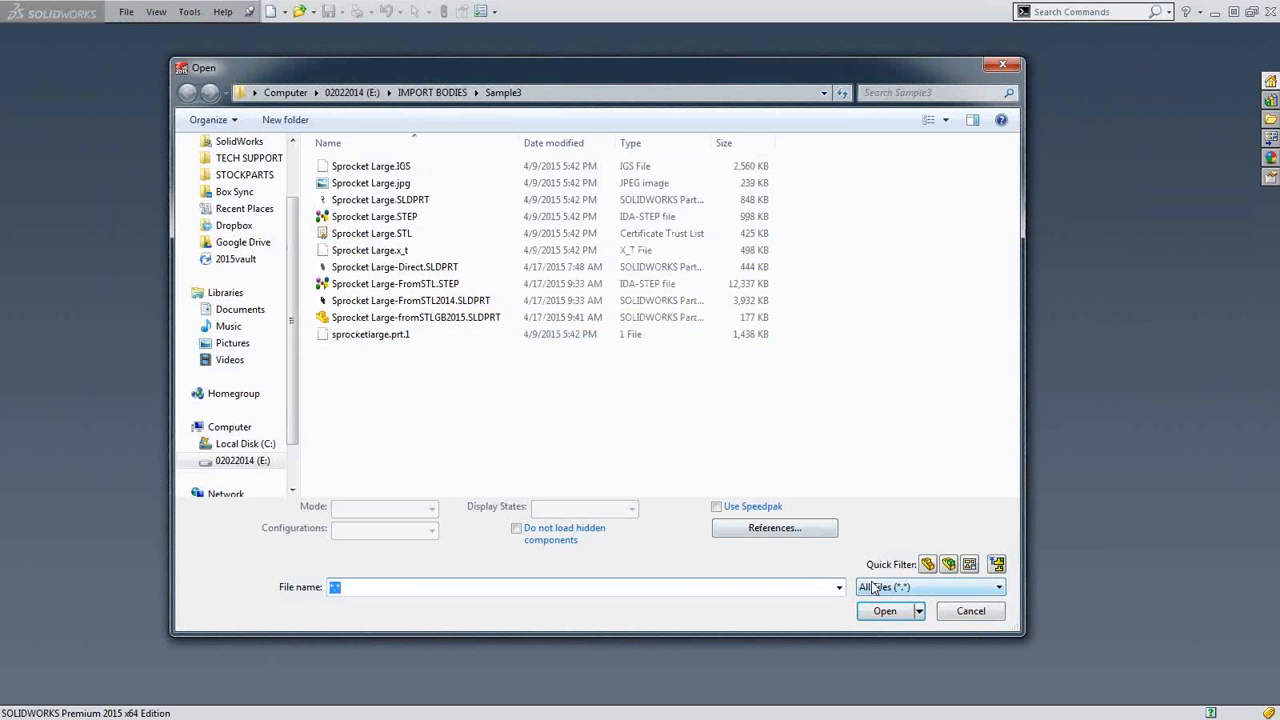
{"action": "left_click", "coordinate": [870, 587]}
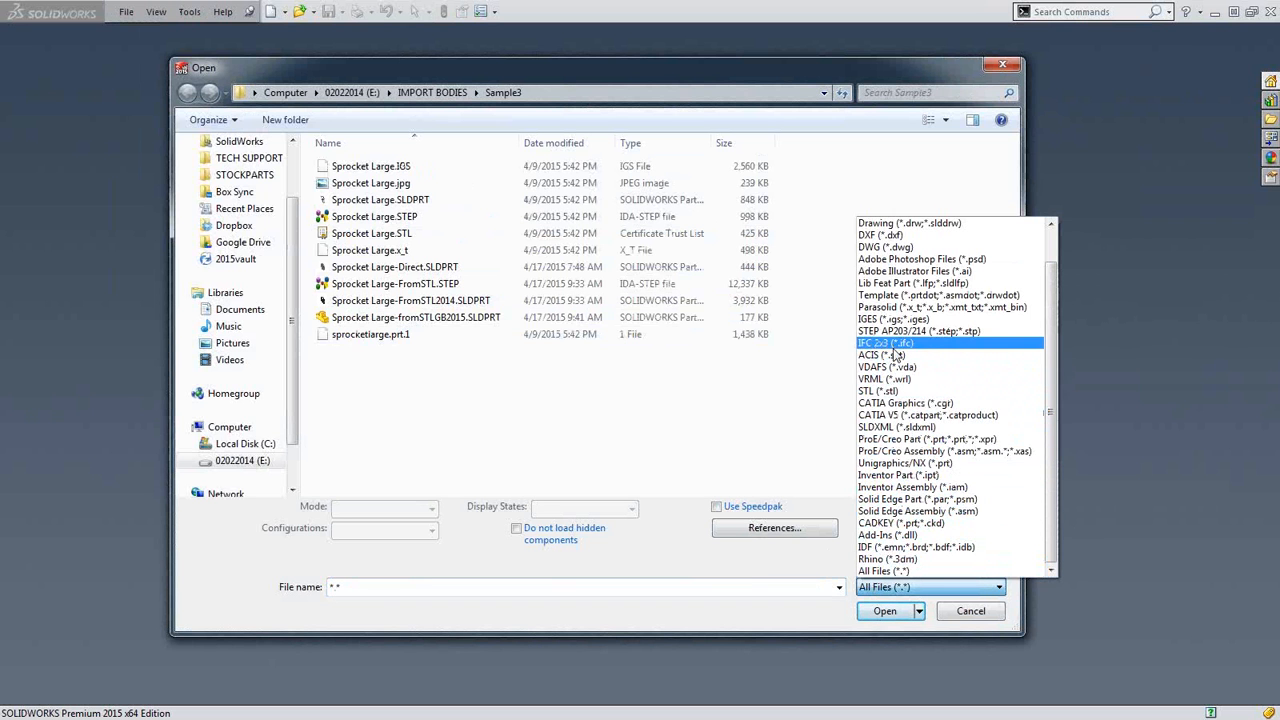
{"action": "left_click", "coordinate": [905, 391]}
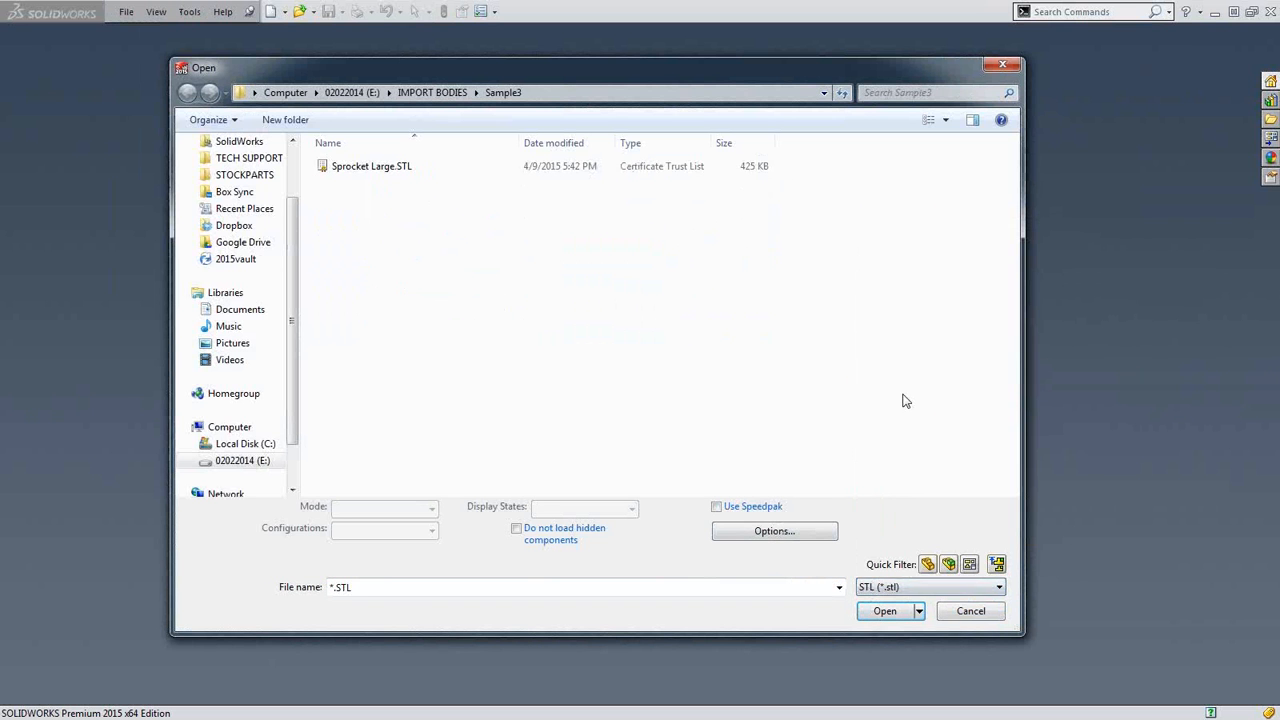
{"action": "left_click", "coordinate": [788, 534]}
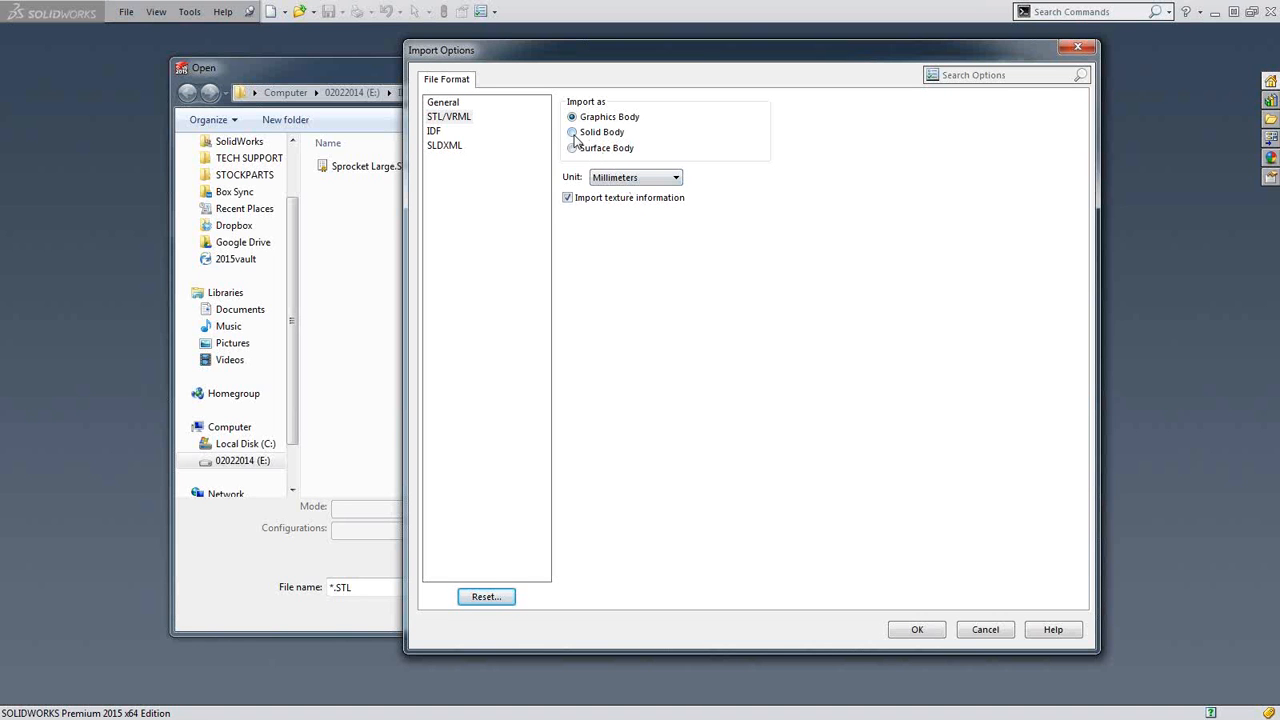
{"action": "left_click", "coordinate": [573, 133]}
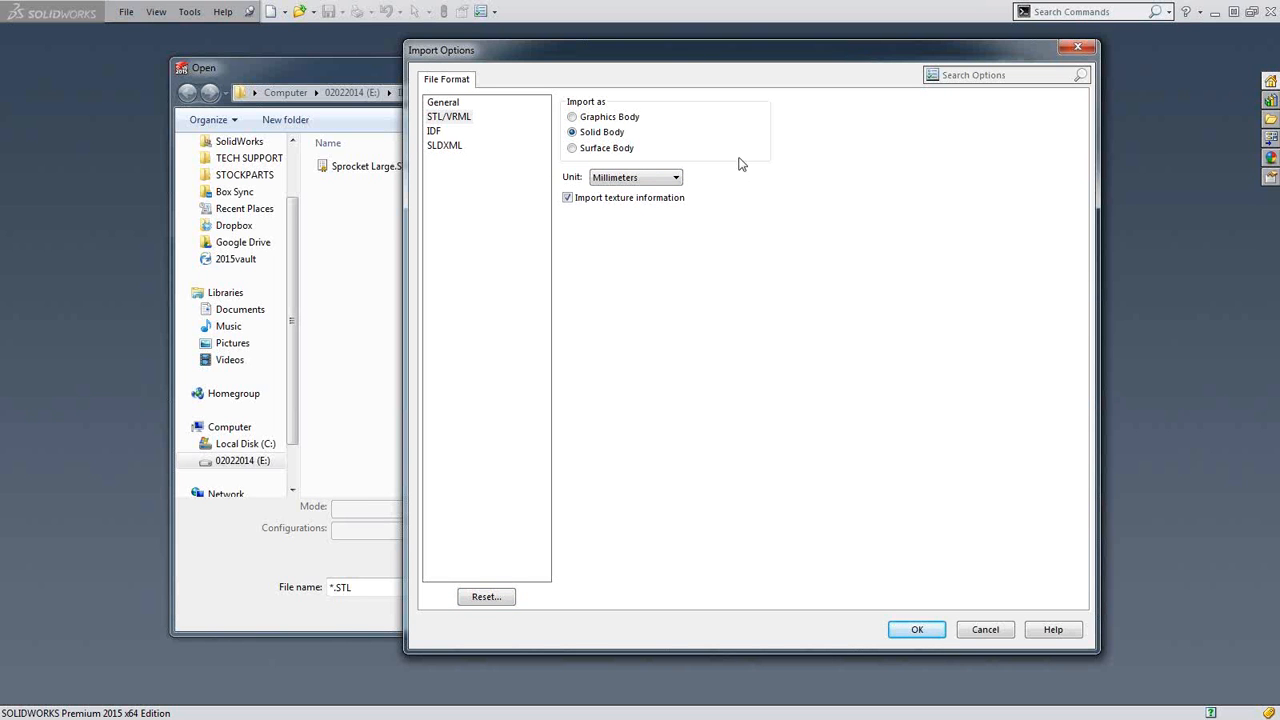
{"action": "left_click", "coordinate": [925, 630]}
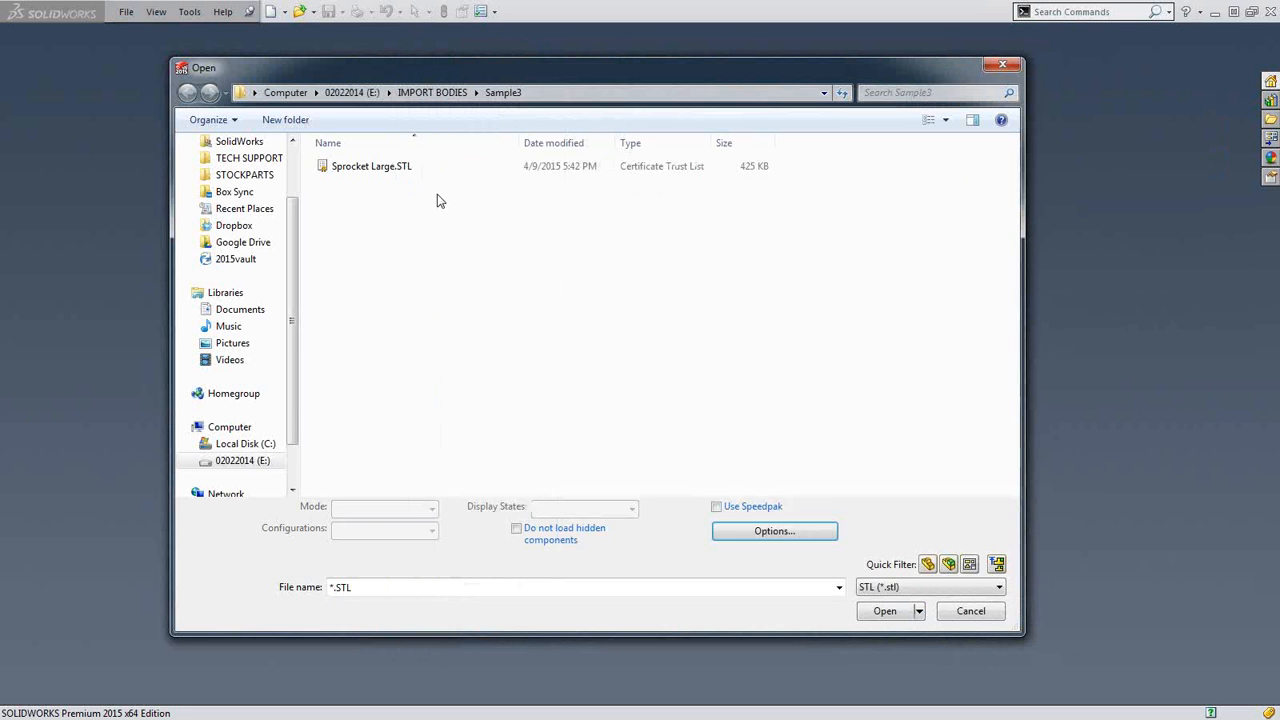
{"action": "left_click", "coordinate": [874, 617]}
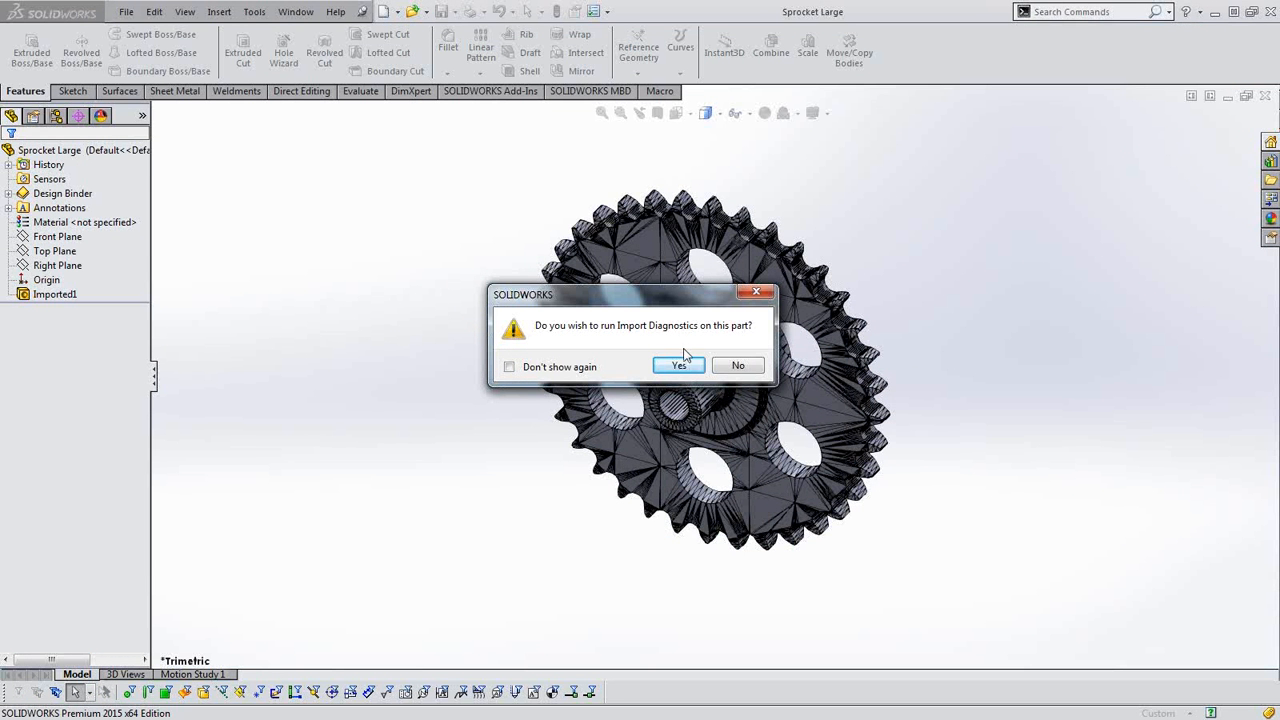
{"action": "left_click", "coordinate": [737, 366]}
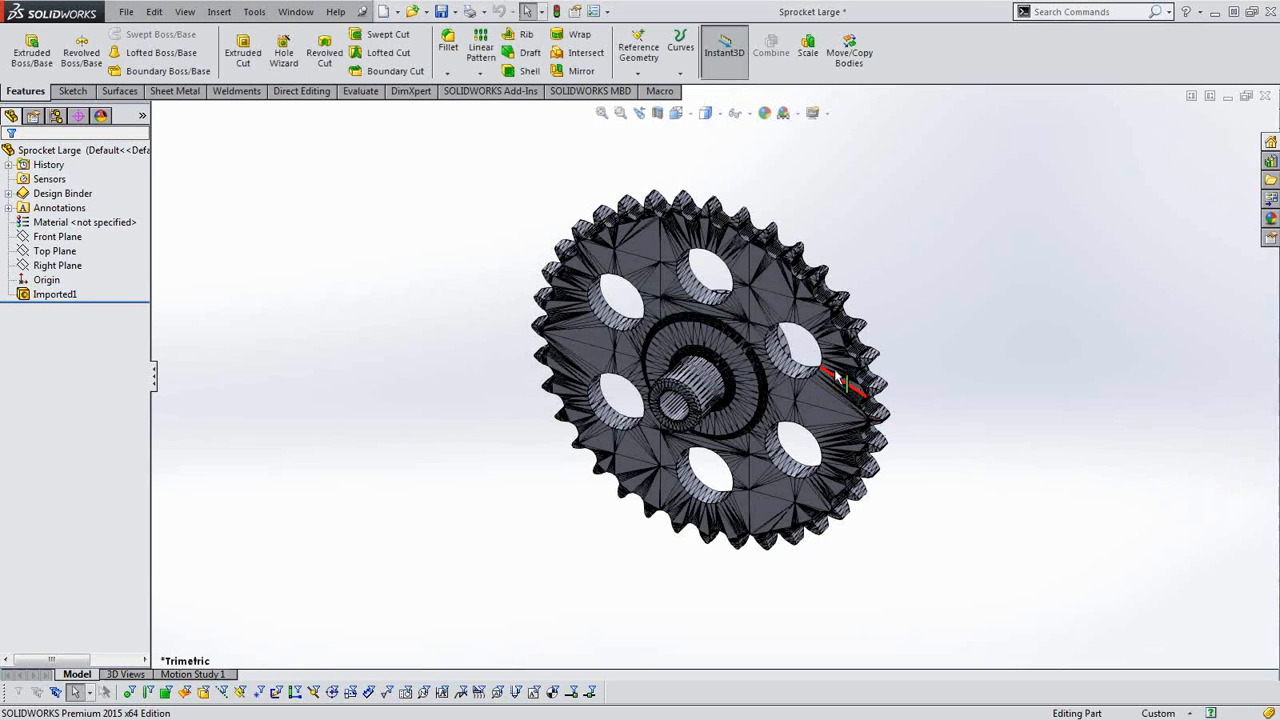
Select individual triangular facets on the ring around the sprocket's hub and examine the faceted surface of the imported solid.
{"action": "scroll", "coordinate": [838, 378], "scroll_direction": "down", "scroll_amount": 6}
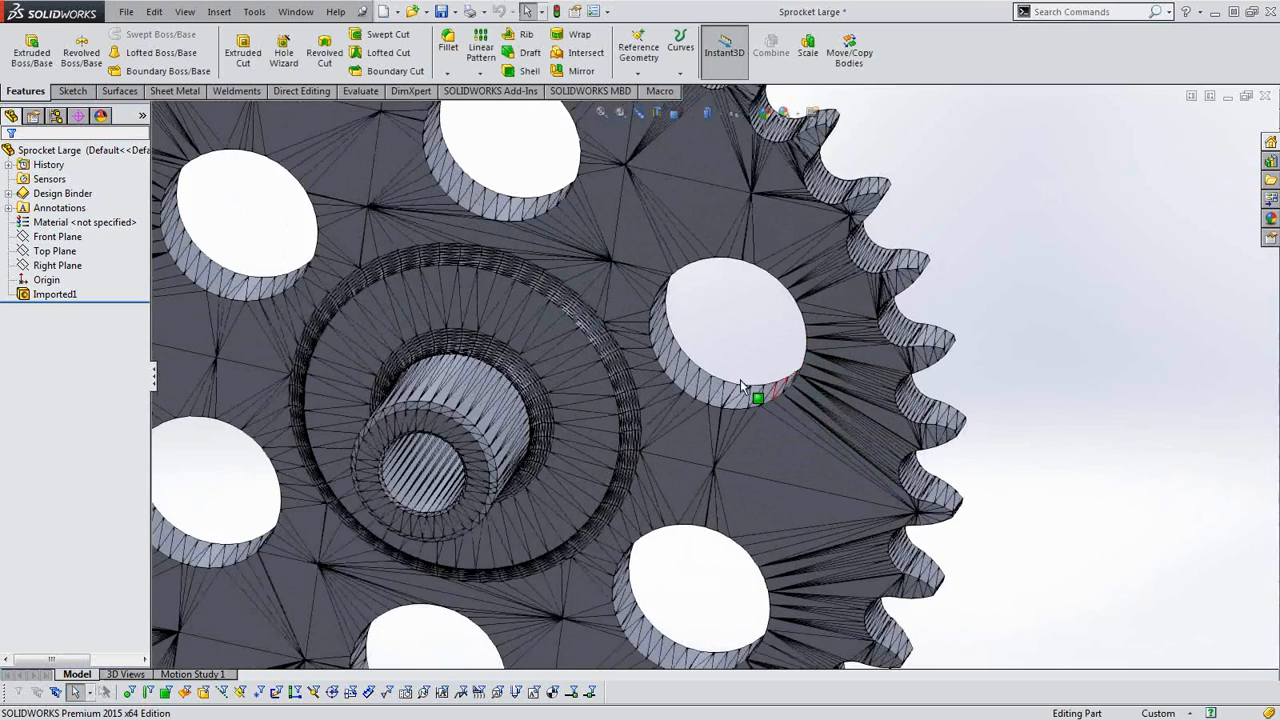
{"action": "scroll", "coordinate": [740, 381], "scroll_direction": "down", "scroll_amount": 8}
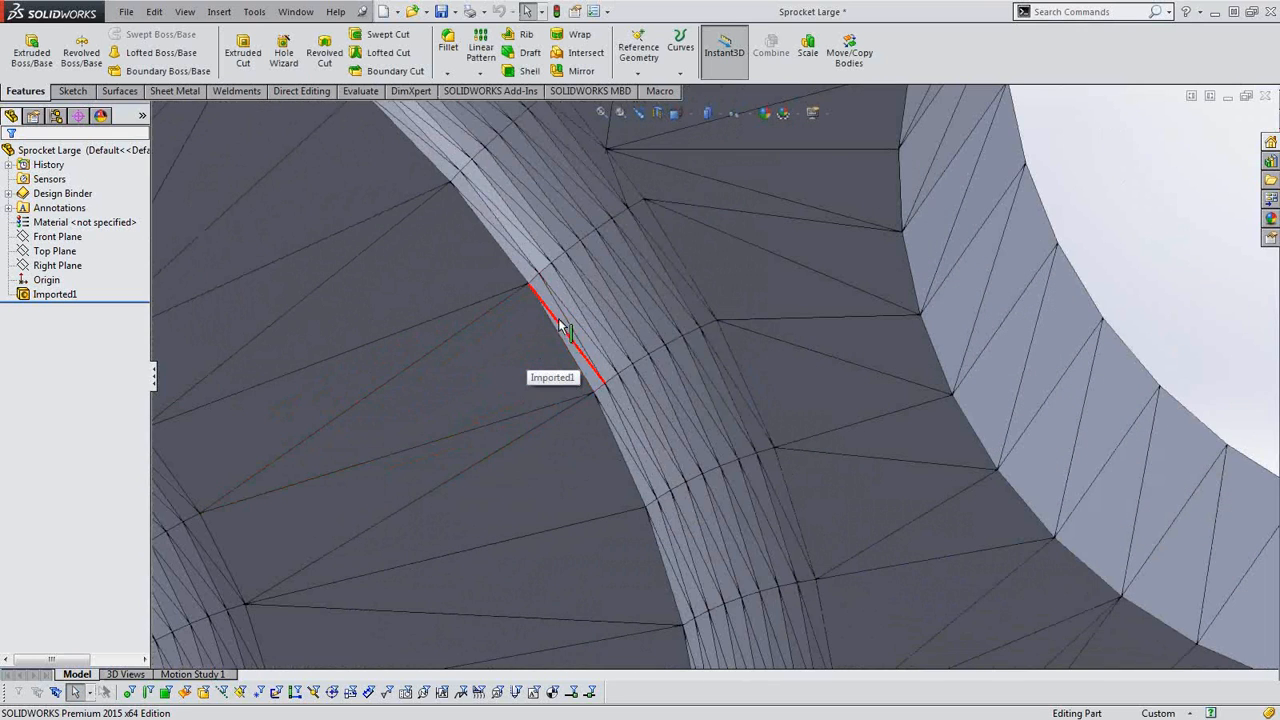
{"action": "left_click", "coordinate": [566, 341]}
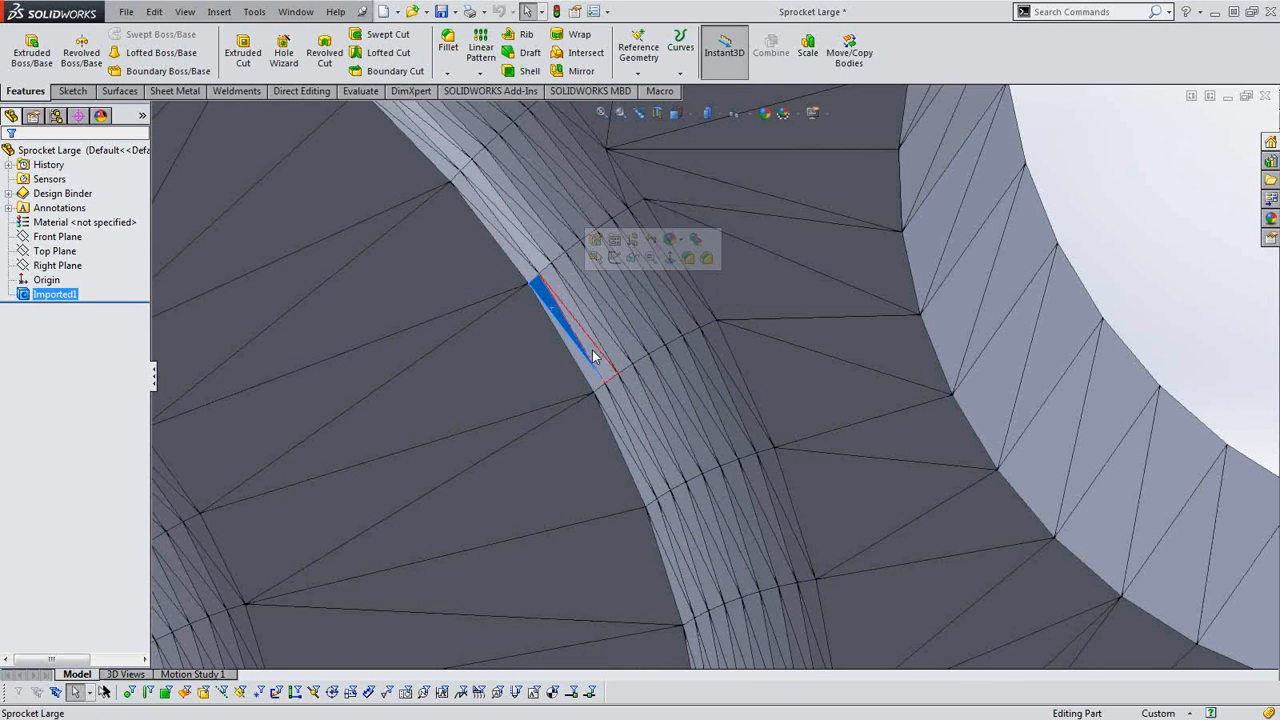
{"action": "left_click", "coordinate": [566, 300]}
{"action": "left_click", "coordinate": [563, 291]}
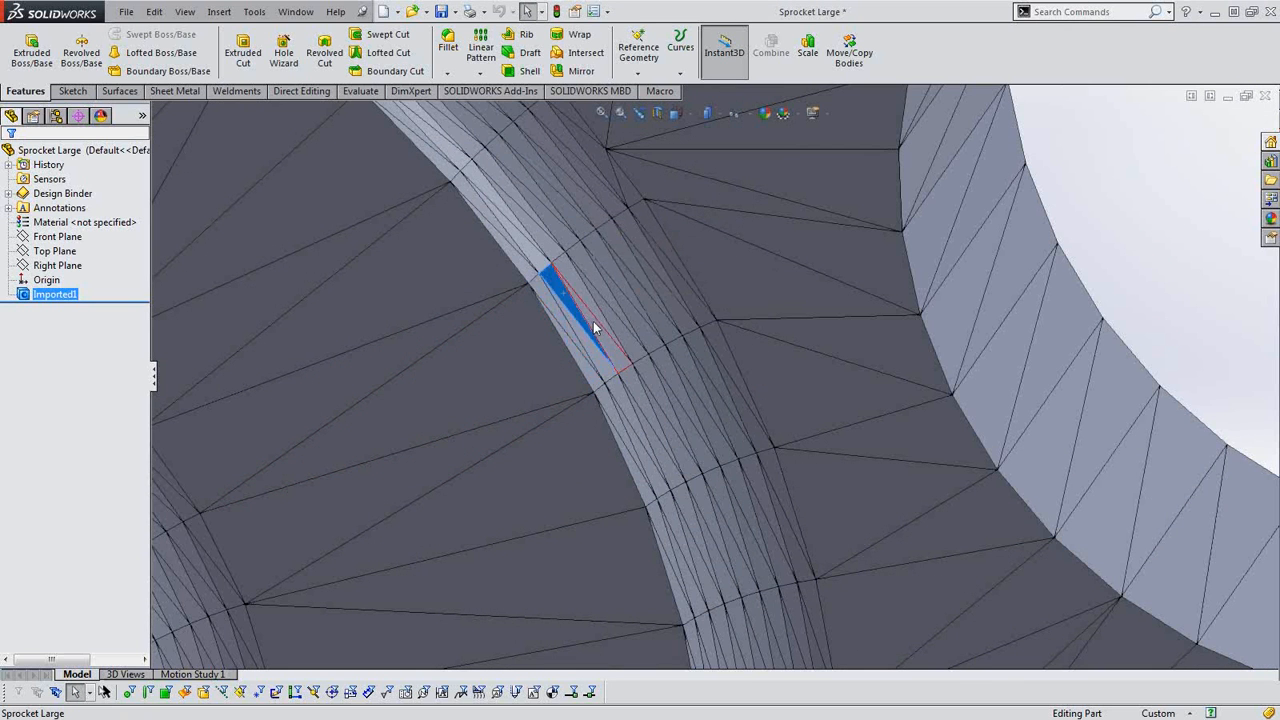
{"action": "left_click", "coordinate": [592, 318]}
{"action": "scroll", "coordinate": [635, 399], "scroll_direction": "up", "scroll_amount": 4}
{"action": "scroll", "coordinate": [665, 470], "scroll_direction": "up", "scroll_amount": 10}
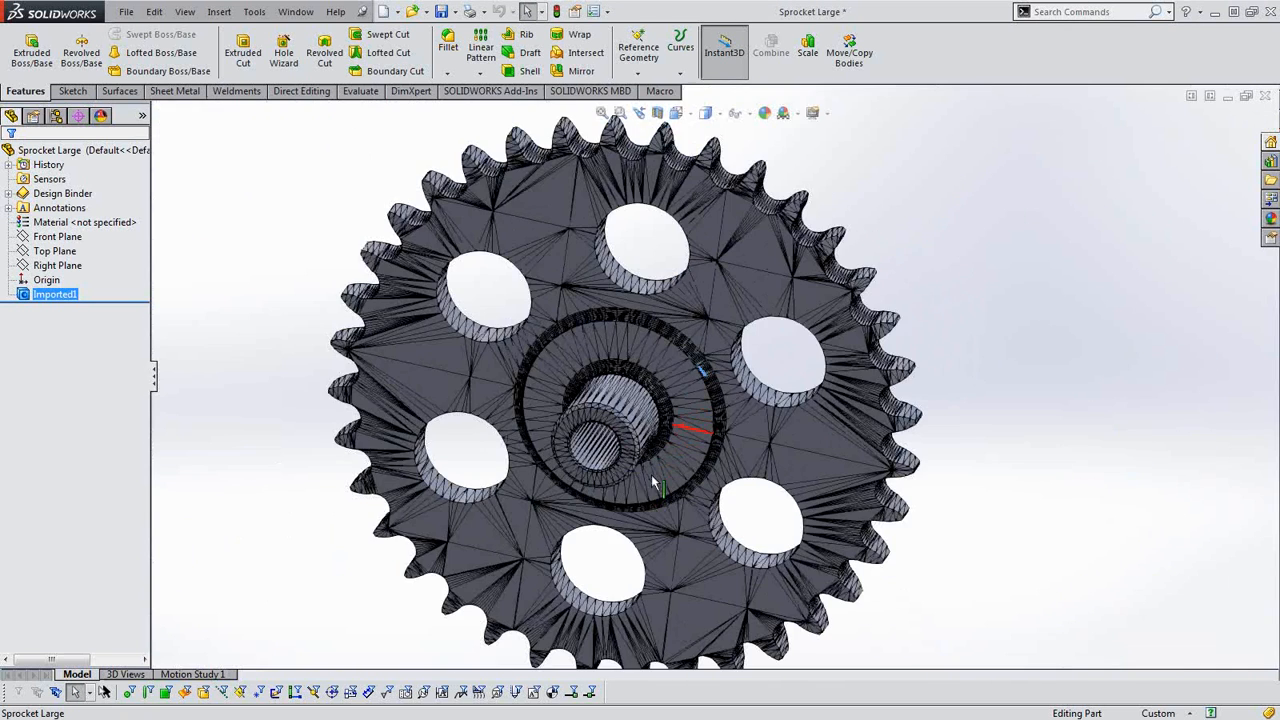
{"action": "middle_click_drag", "start_coordinate": [742, 395], "coordinate": [686, 420]}
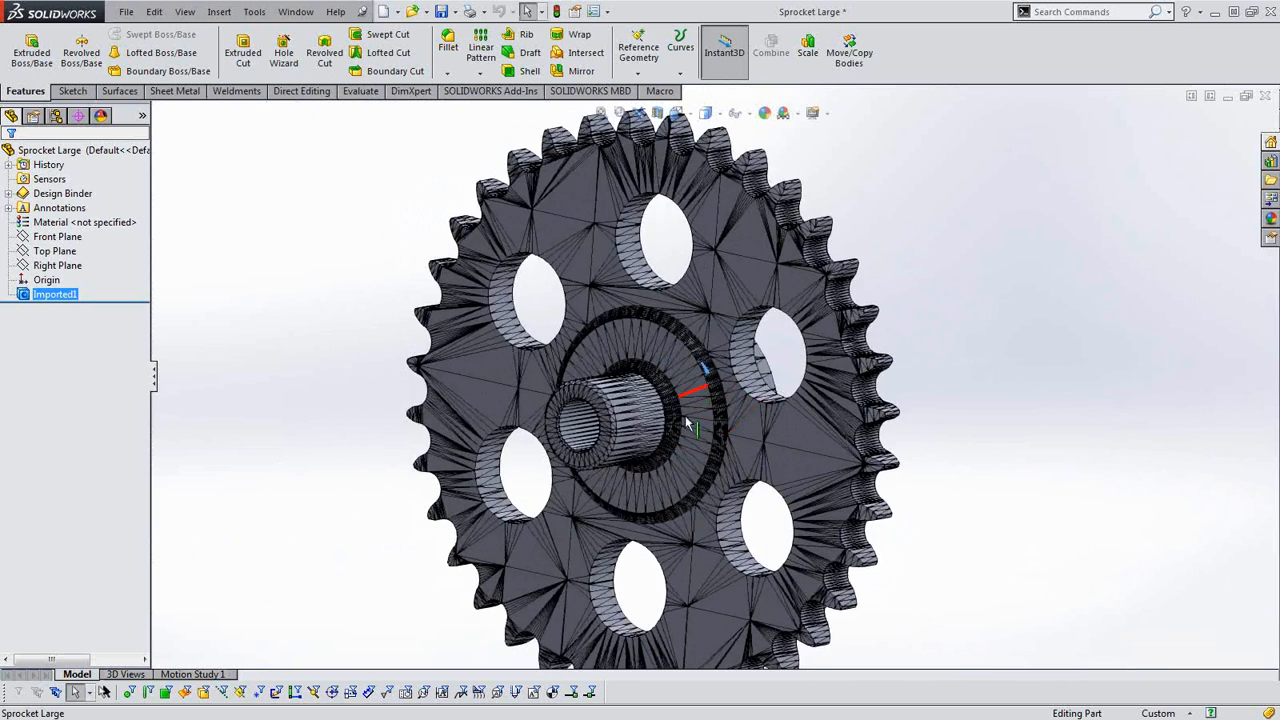
Measure the length of the edge across the tip of one sprocket tooth in the imported solid.
{"action": "scroll", "coordinate": [688, 455], "scroll_direction": "up", "scroll_amount": 3}
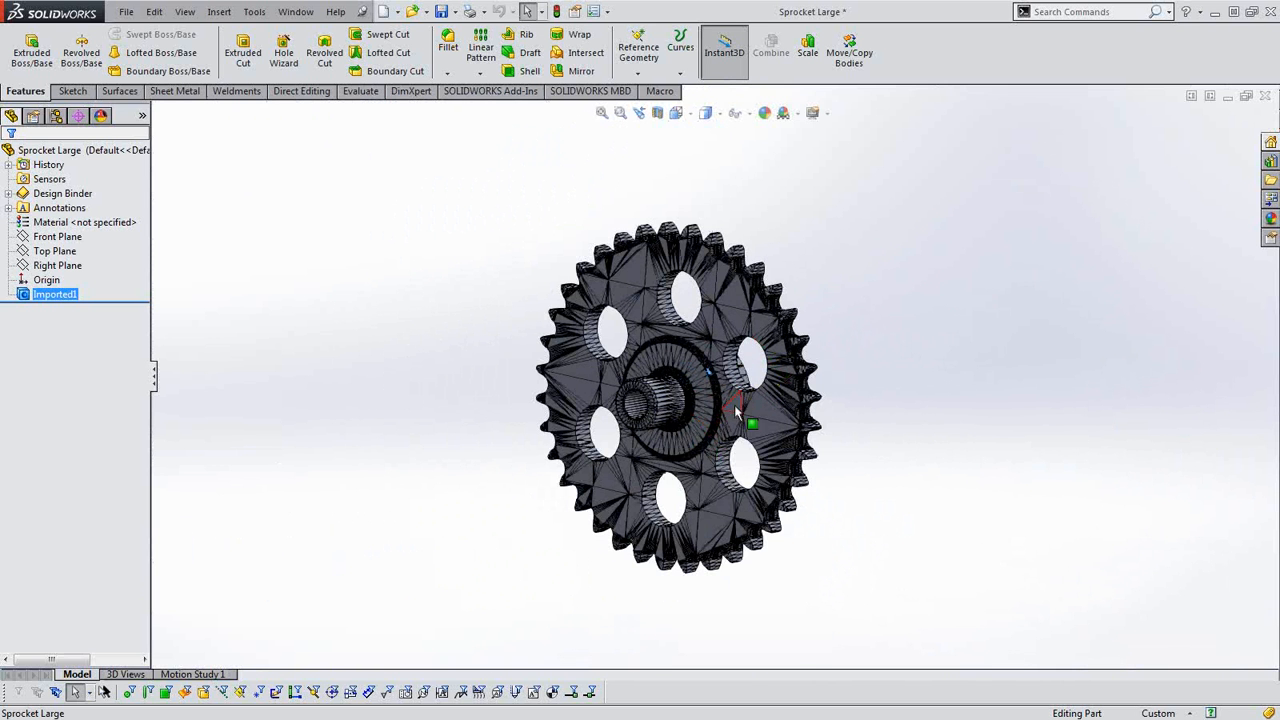
{"action": "middle_click_drag", "start_coordinate": [740, 390], "coordinate": [732, 404]}
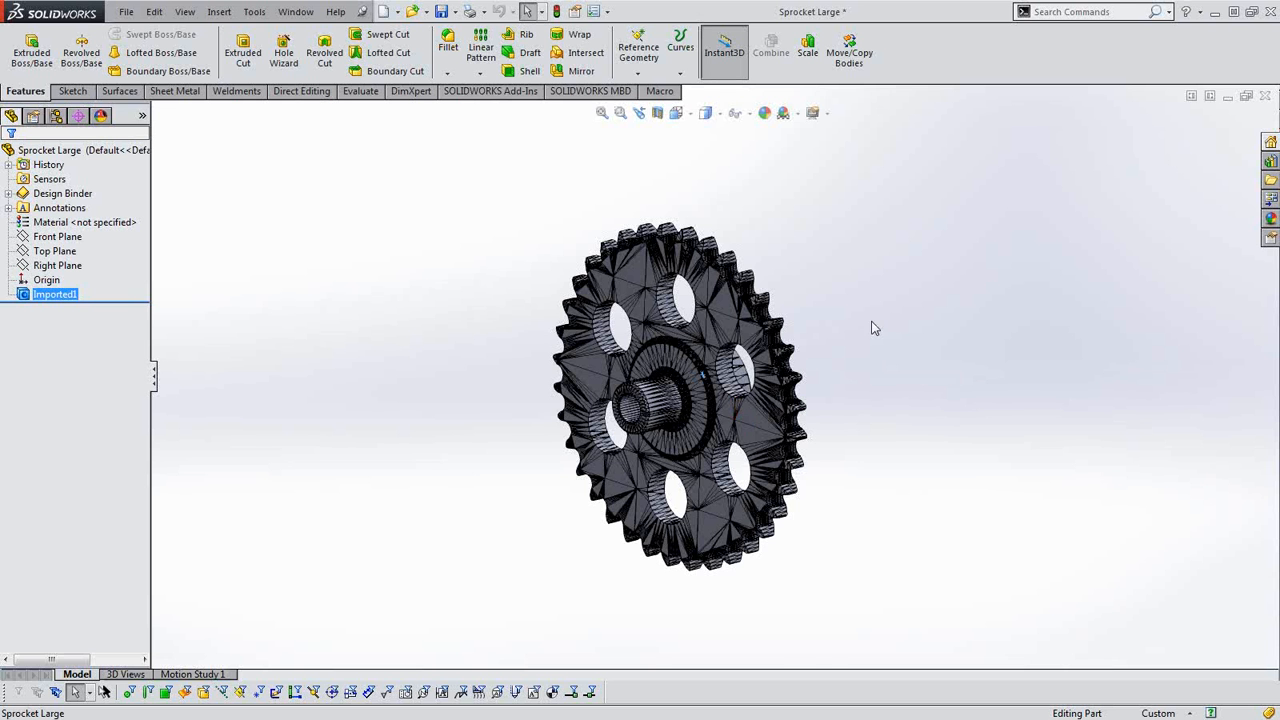
{"action": "scroll", "coordinate": [808, 360], "scroll_direction": "down", "scroll_amount": 5}
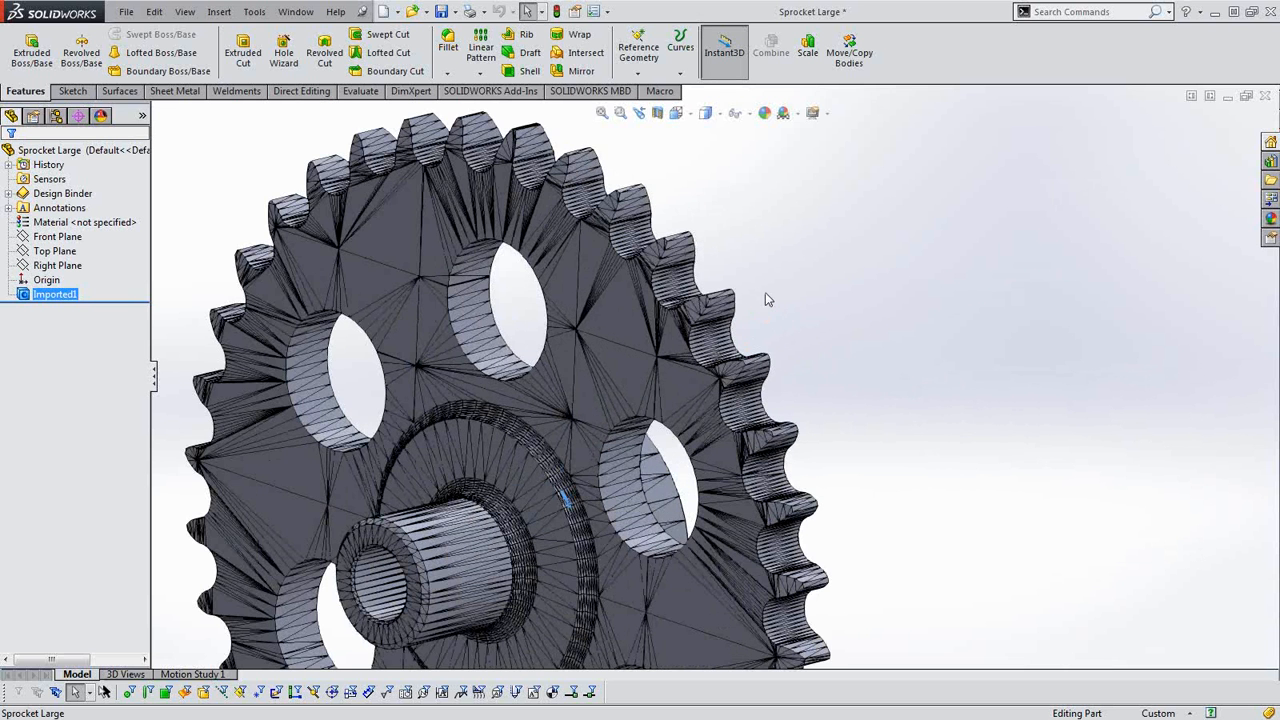
{"action": "scroll", "coordinate": [795, 333], "scroll_direction": "up", "scroll_amount": 6}
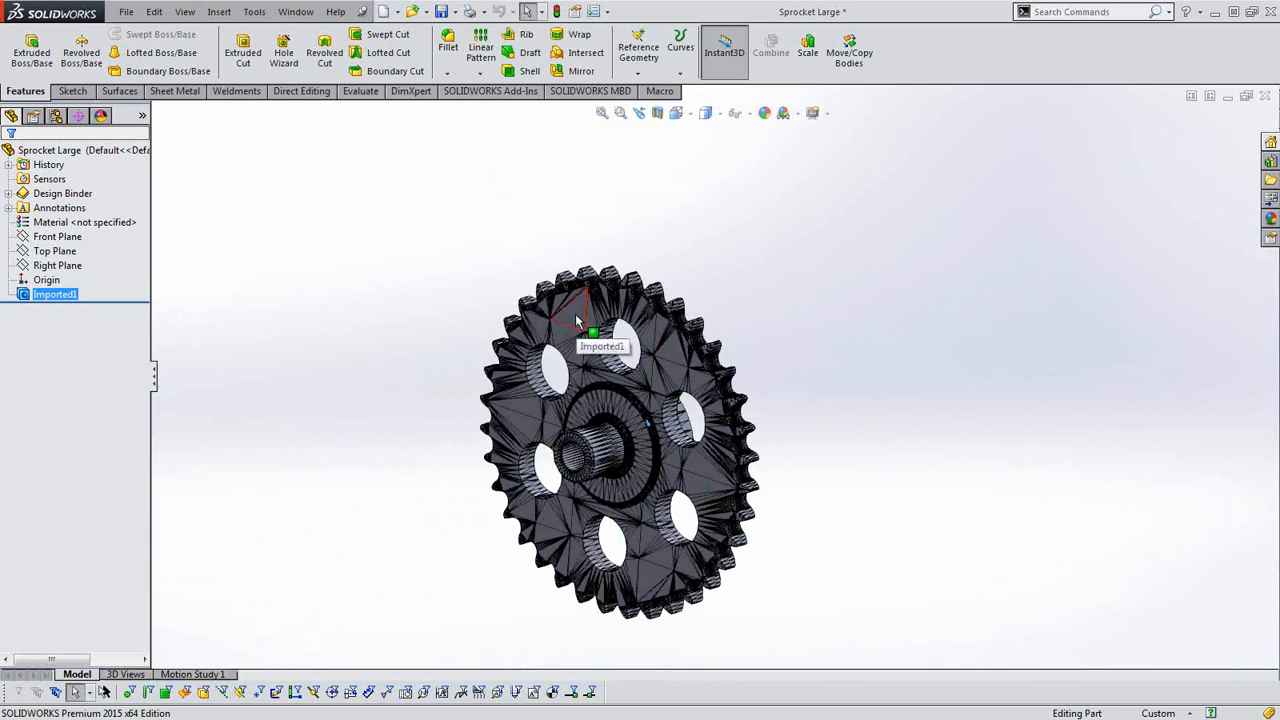
{"action": "left_click", "coordinate": [267, 171]}
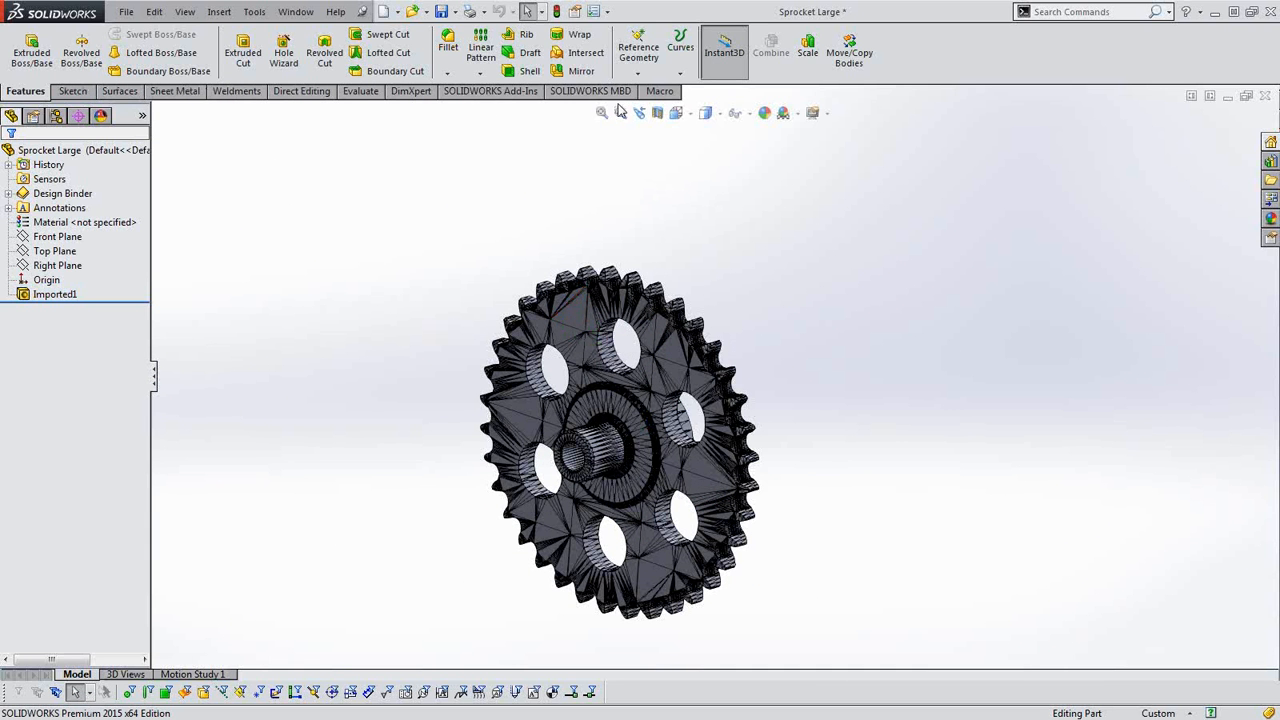
{"action": "left_click", "coordinate": [360, 91]}
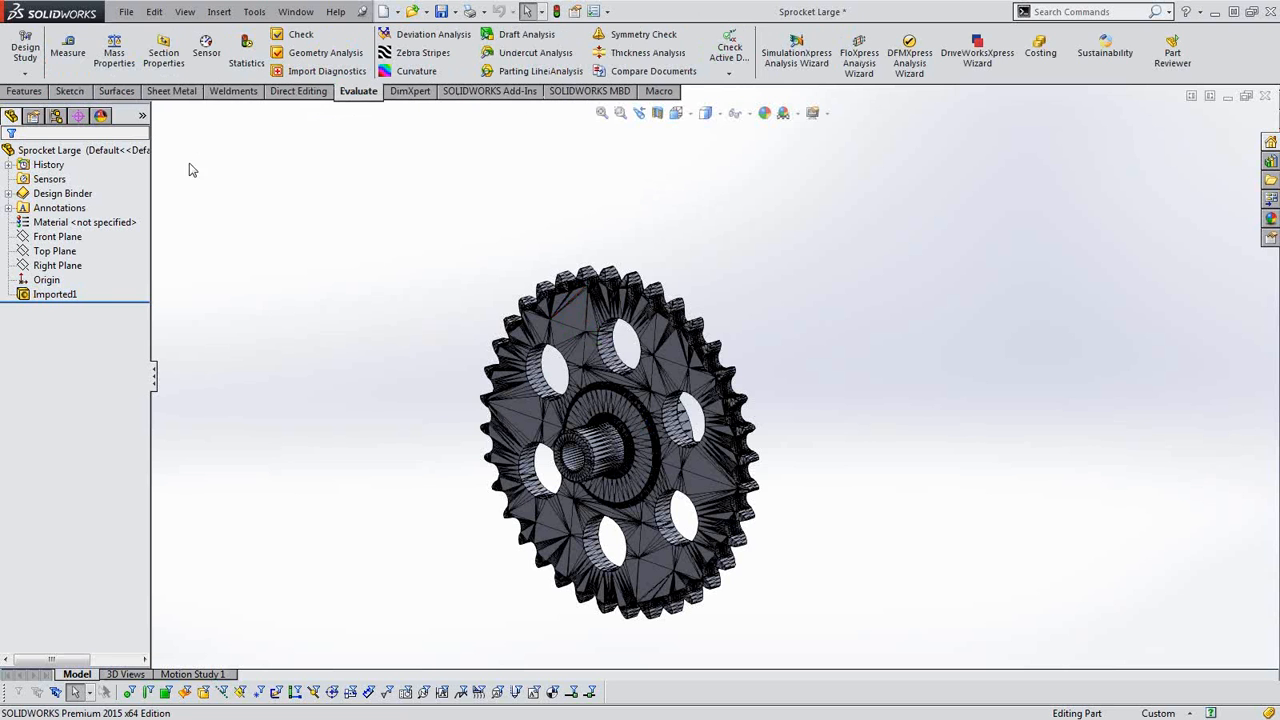
{"action": "left_click", "coordinate": [68, 50]}
{"action": "scroll", "coordinate": [700, 335], "scroll_direction": "down", "scroll_amount": 10}
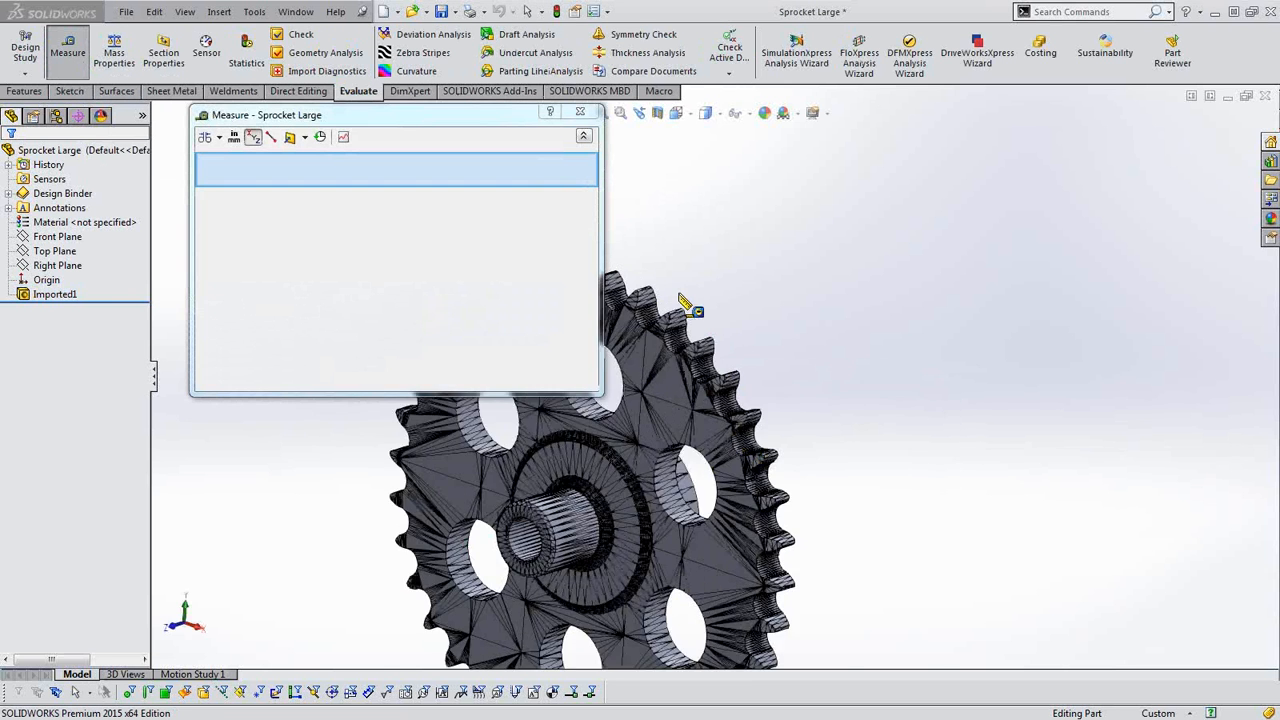
{"action": "scroll", "coordinate": [710, 328], "scroll_direction": "down", "scroll_amount": 4}
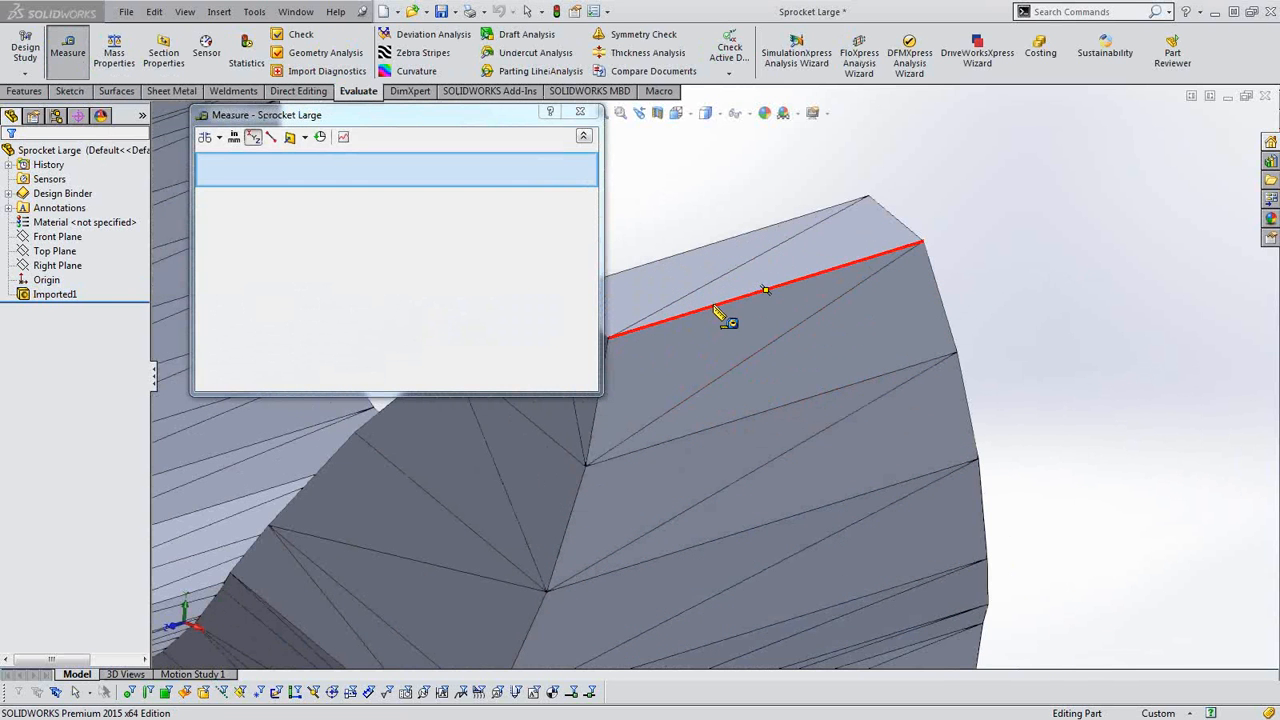
{"action": "left_click", "coordinate": [714, 306]}
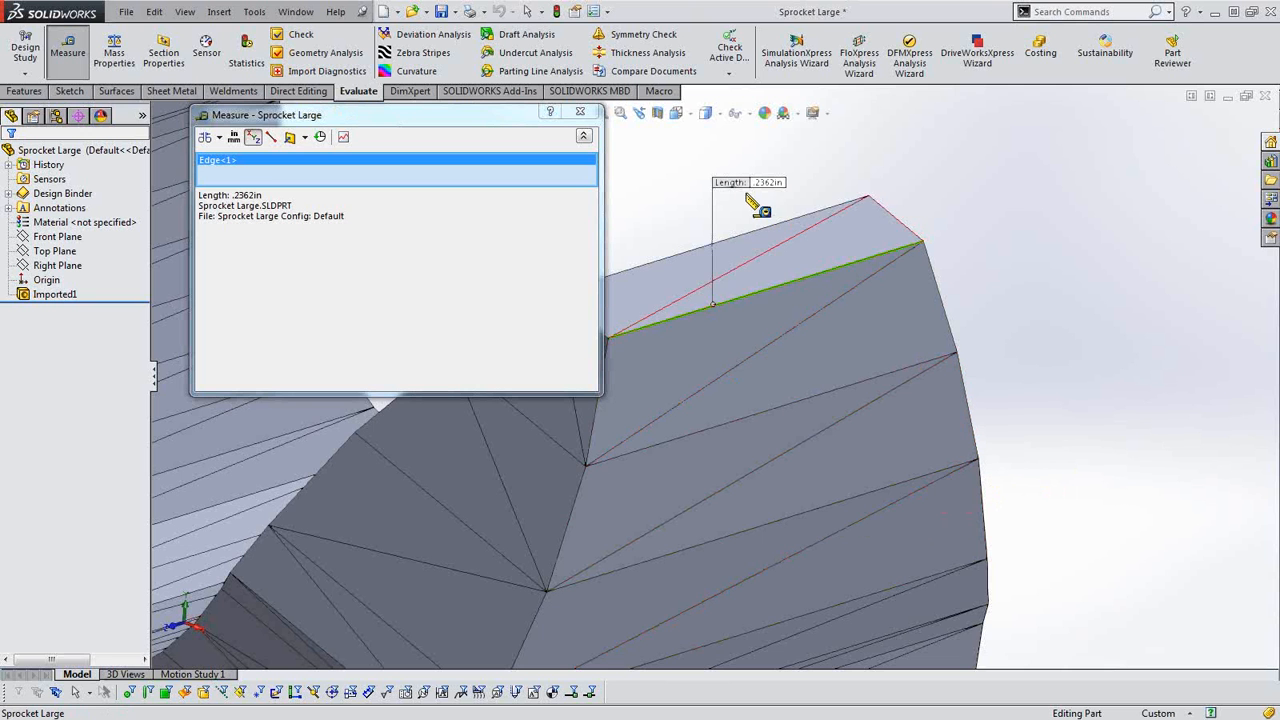
{"action": "scroll", "coordinate": [762, 208], "scroll_direction": "up", "scroll_amount": 1}
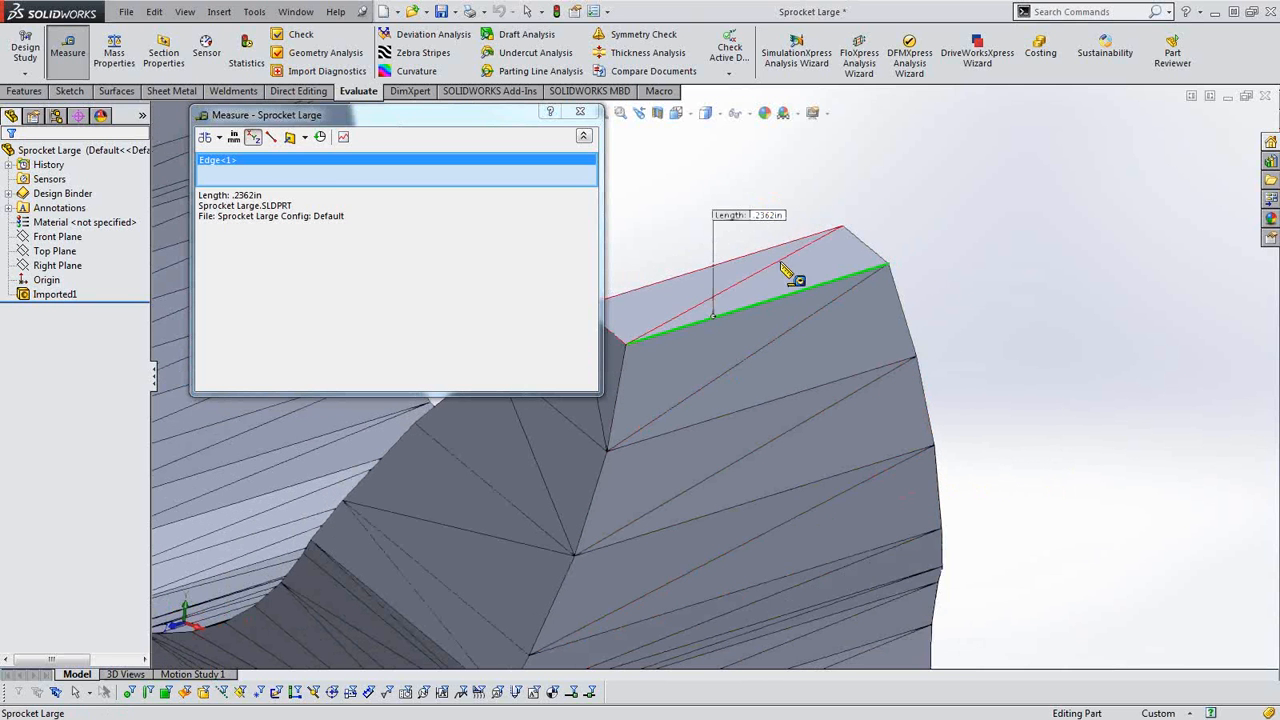
{"action": "left_click", "coordinate": [581, 113]}
Close the Sprocket Large part without saving.
{"action": "scroll", "coordinate": [970, 395], "scroll_direction": "up", "scroll_amount": 3}
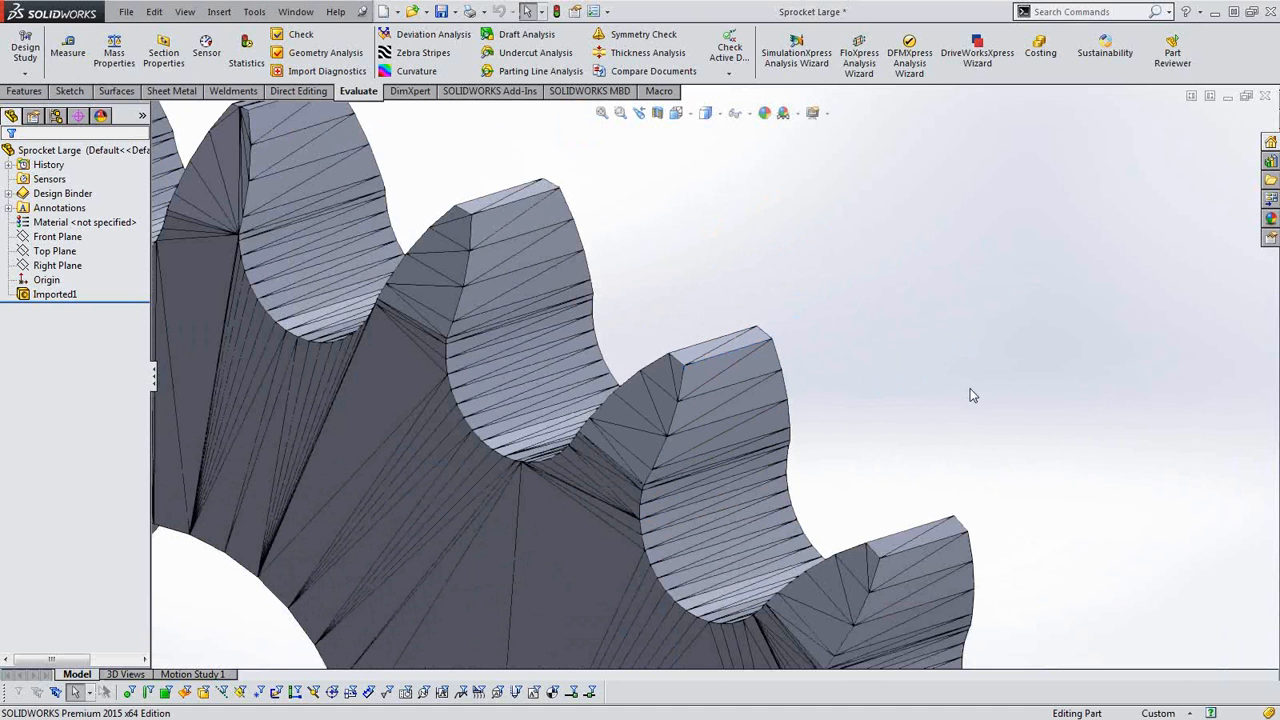
{"action": "left_click", "coordinate": [1264, 95]}
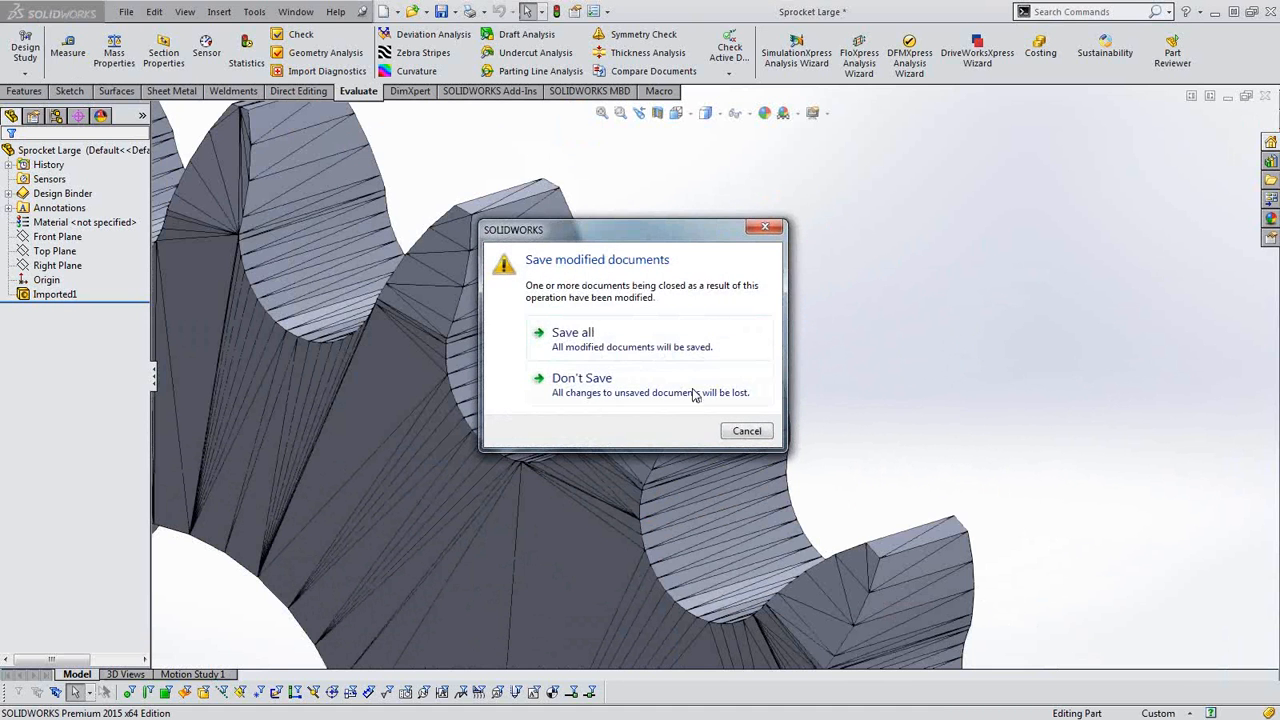
{"action": "left_click", "coordinate": [614, 386]}
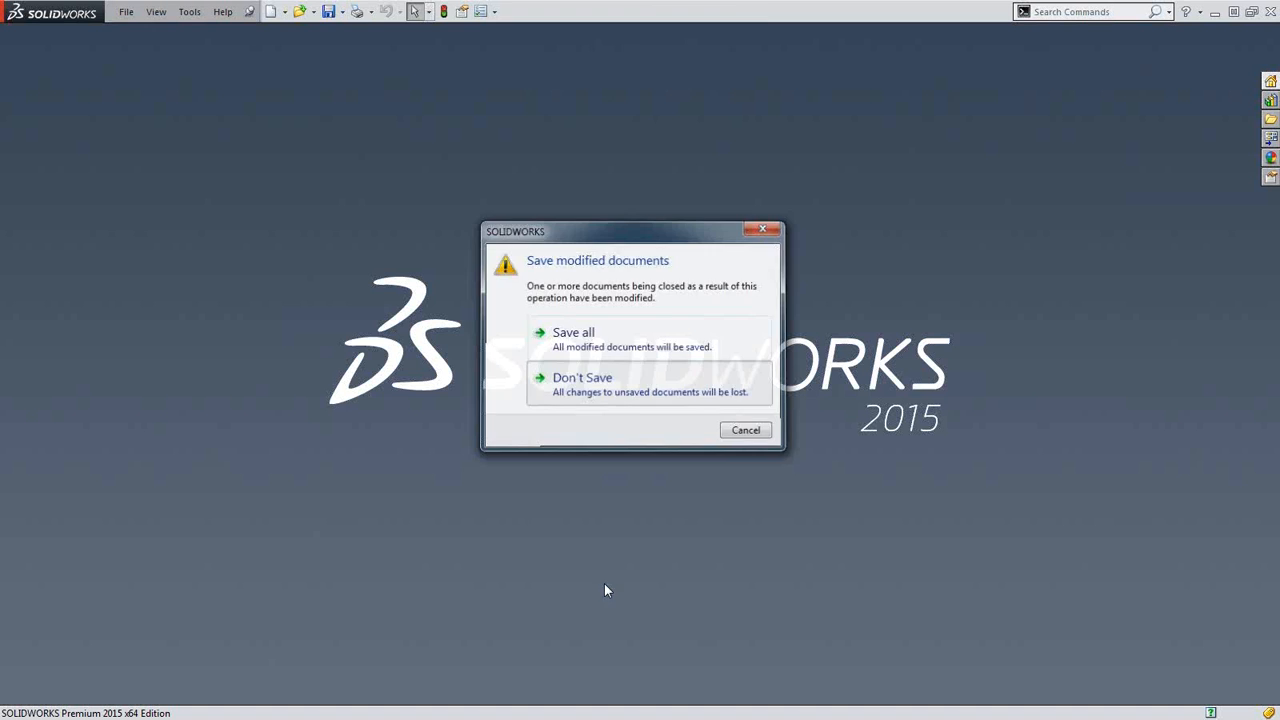
Start opening a file filtered to STL (*.stl), and set the STL import unit to Inches.
{"action": "left_click", "coordinate": [125, 13]}
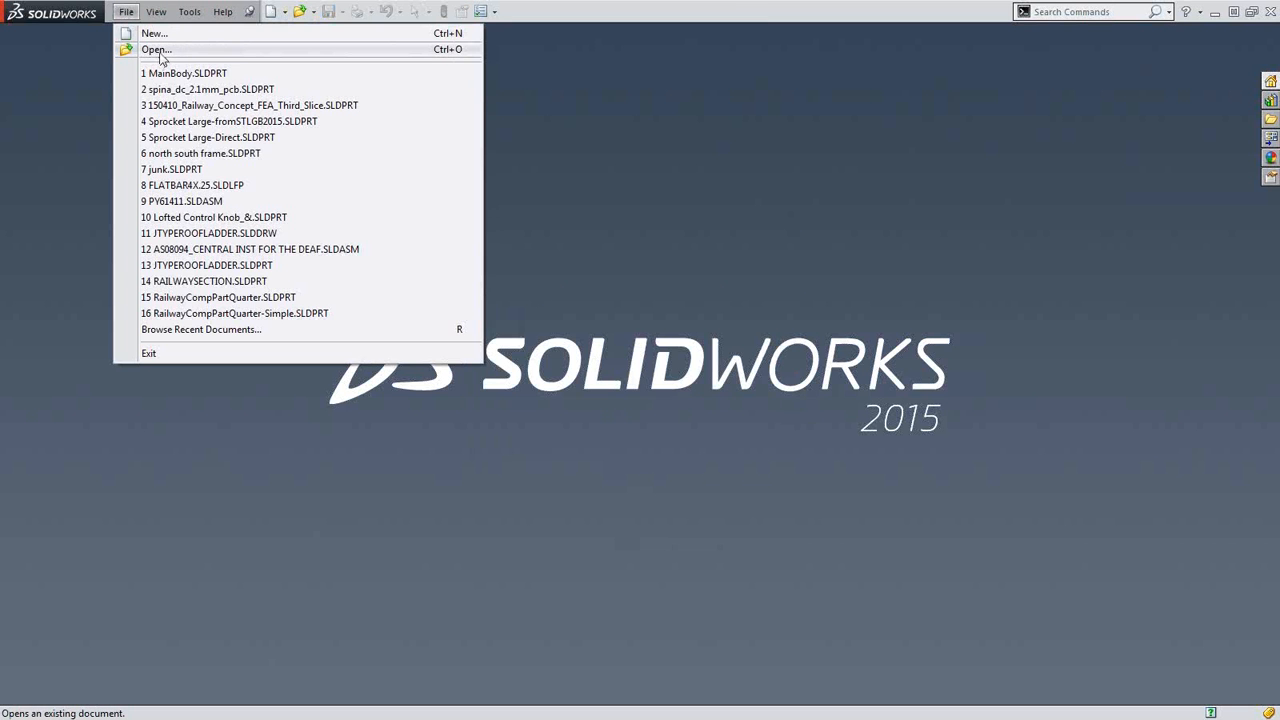
{"action": "left_click", "coordinate": [157, 50]}
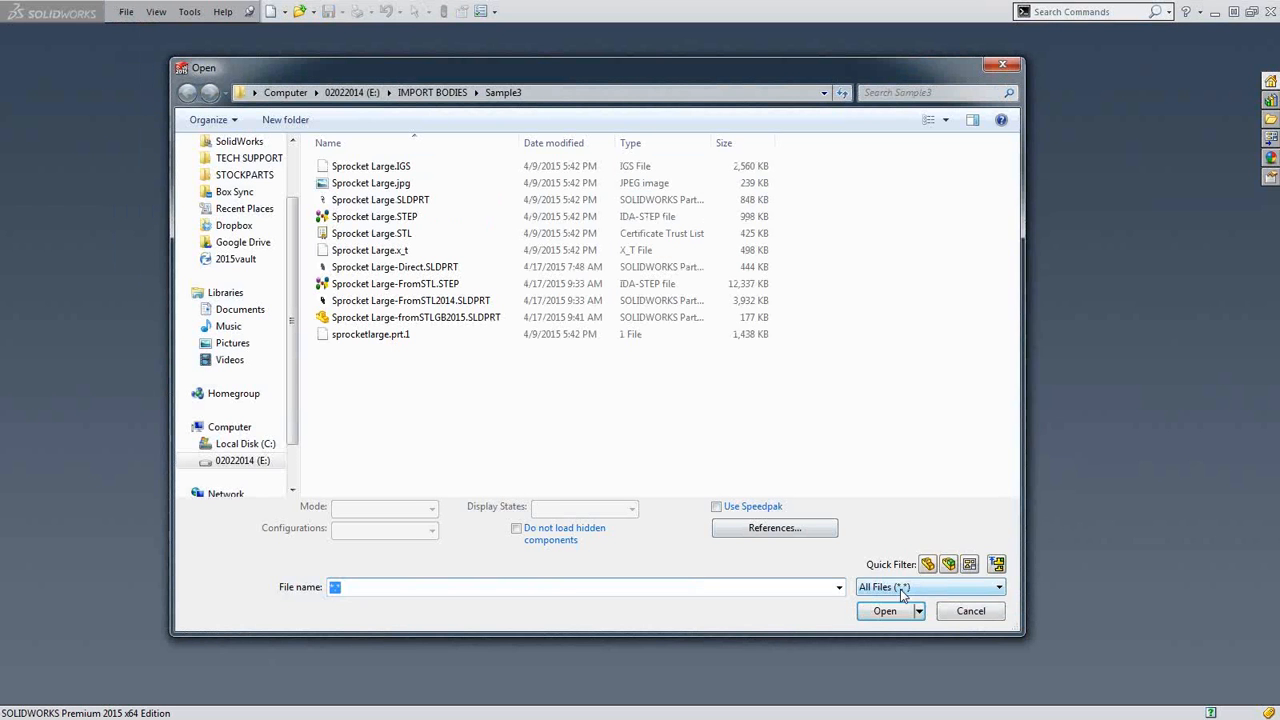
{"action": "left_click", "coordinate": [903, 588]}
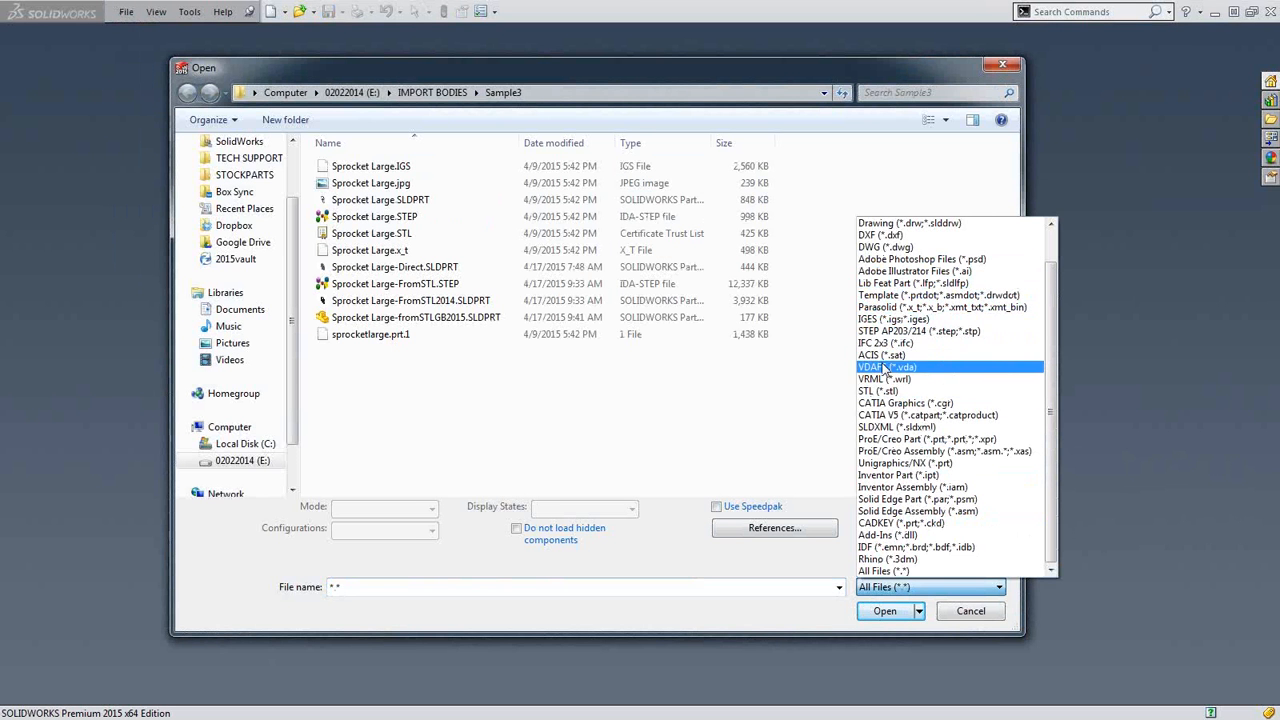
{"action": "left_click", "coordinate": [880, 391]}
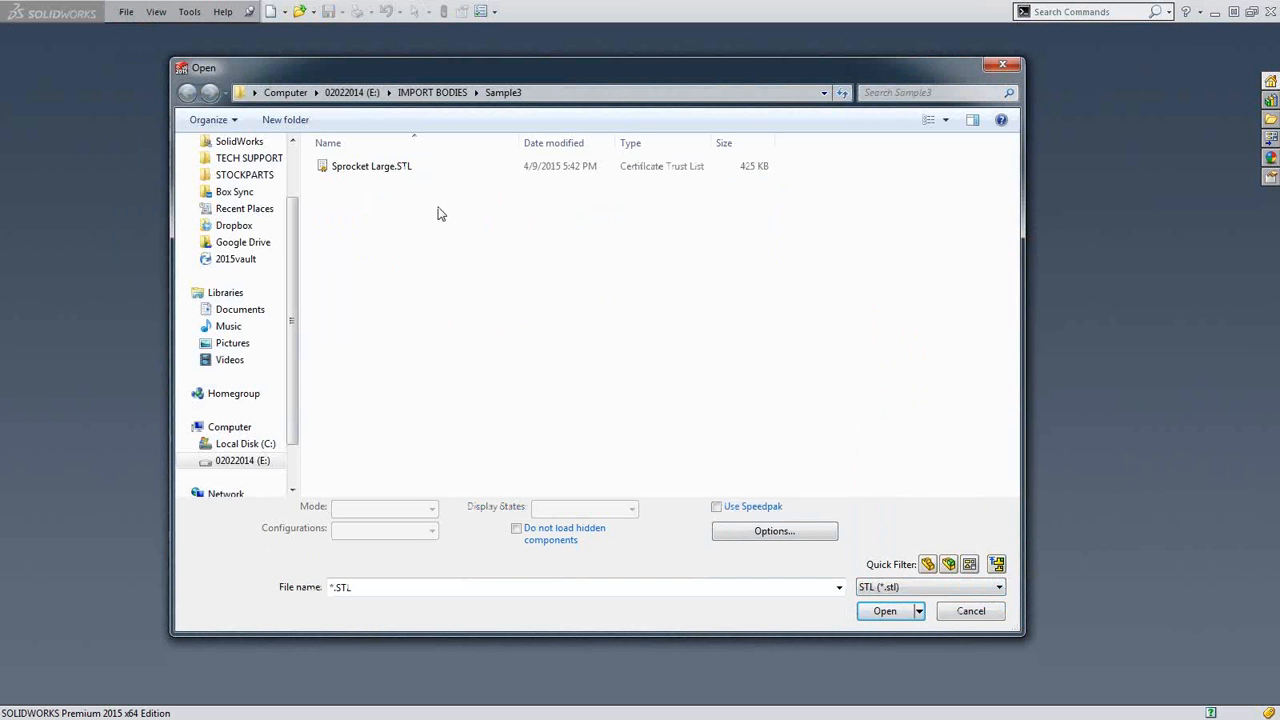
{"action": "left_click", "coordinate": [786, 529]}
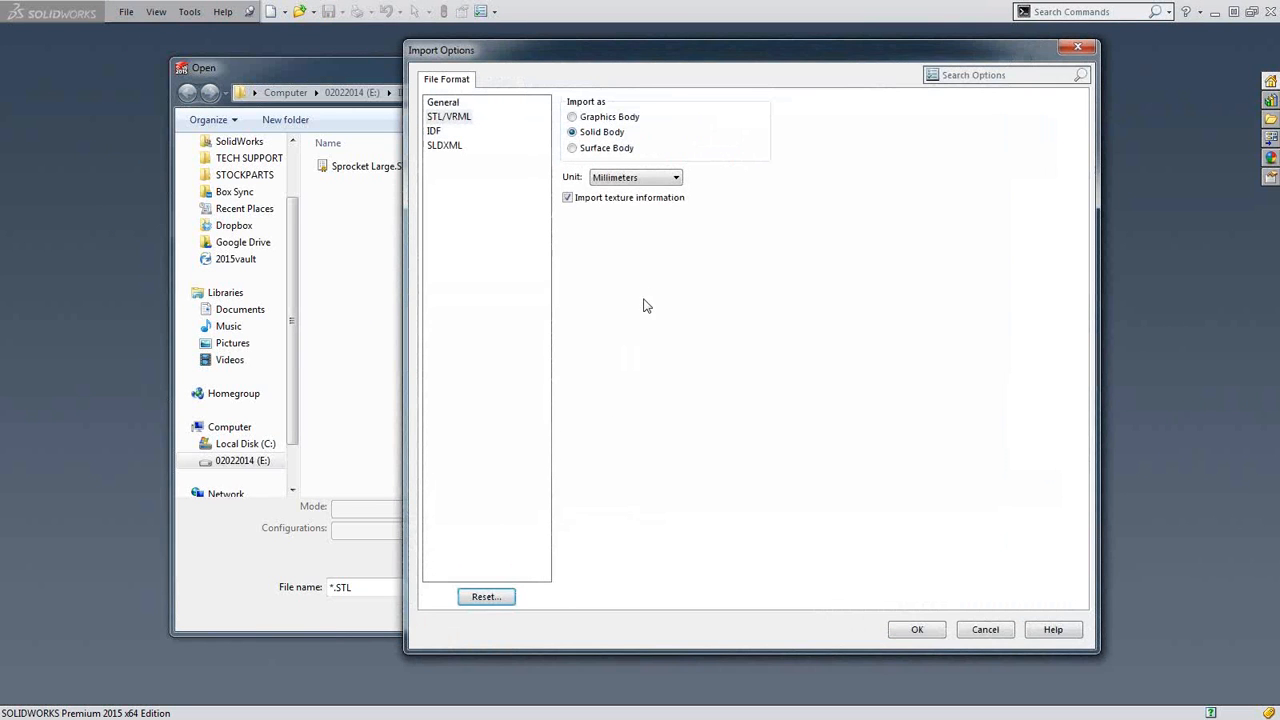
{"action": "left_click", "coordinate": [632, 181]}
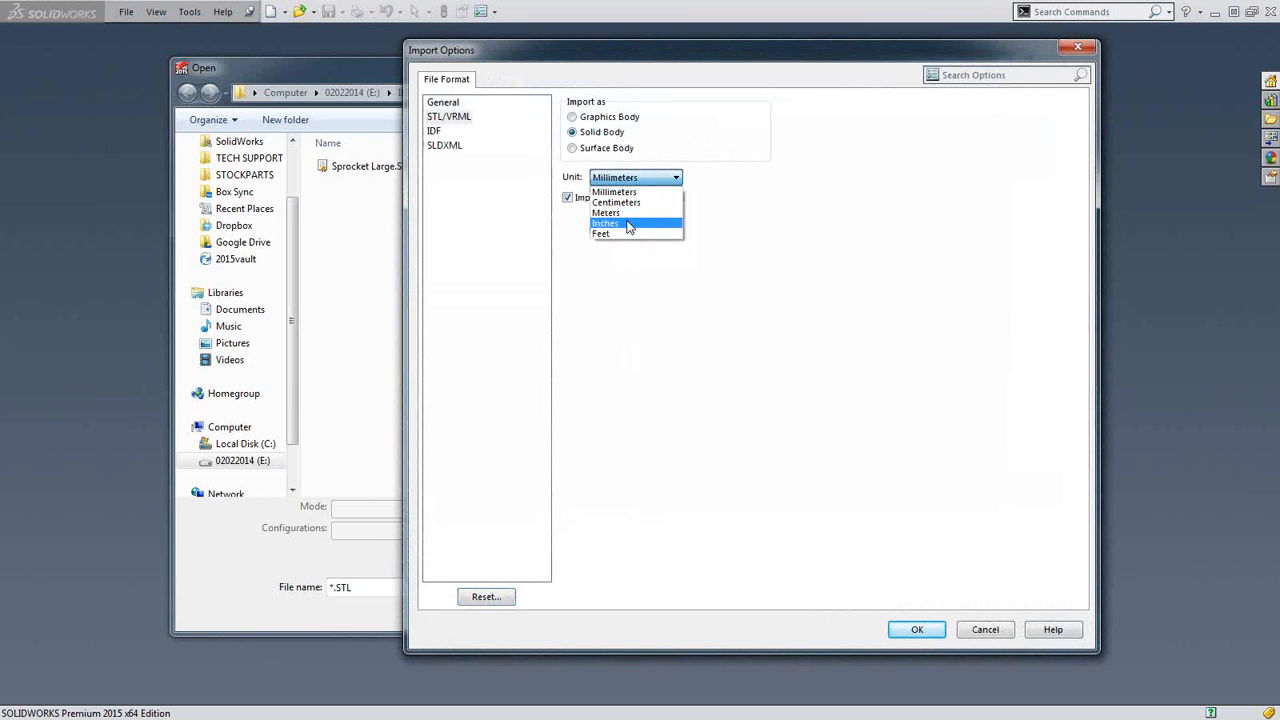
{"action": "left_click", "coordinate": [629, 224]}
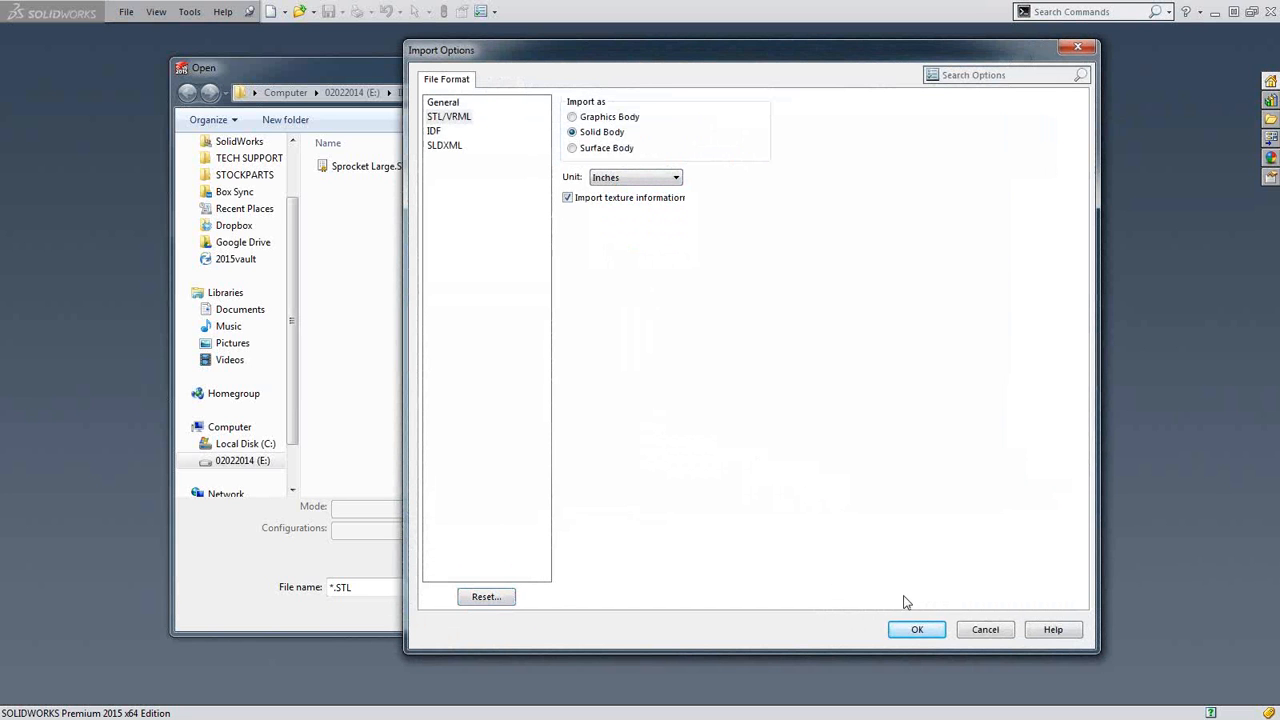
{"action": "left_click", "coordinate": [918, 629]}
Open Sprocket Large.STL with these import options, and decline Import Diagnostics.
{"action": "left_click", "coordinate": [380, 166]}
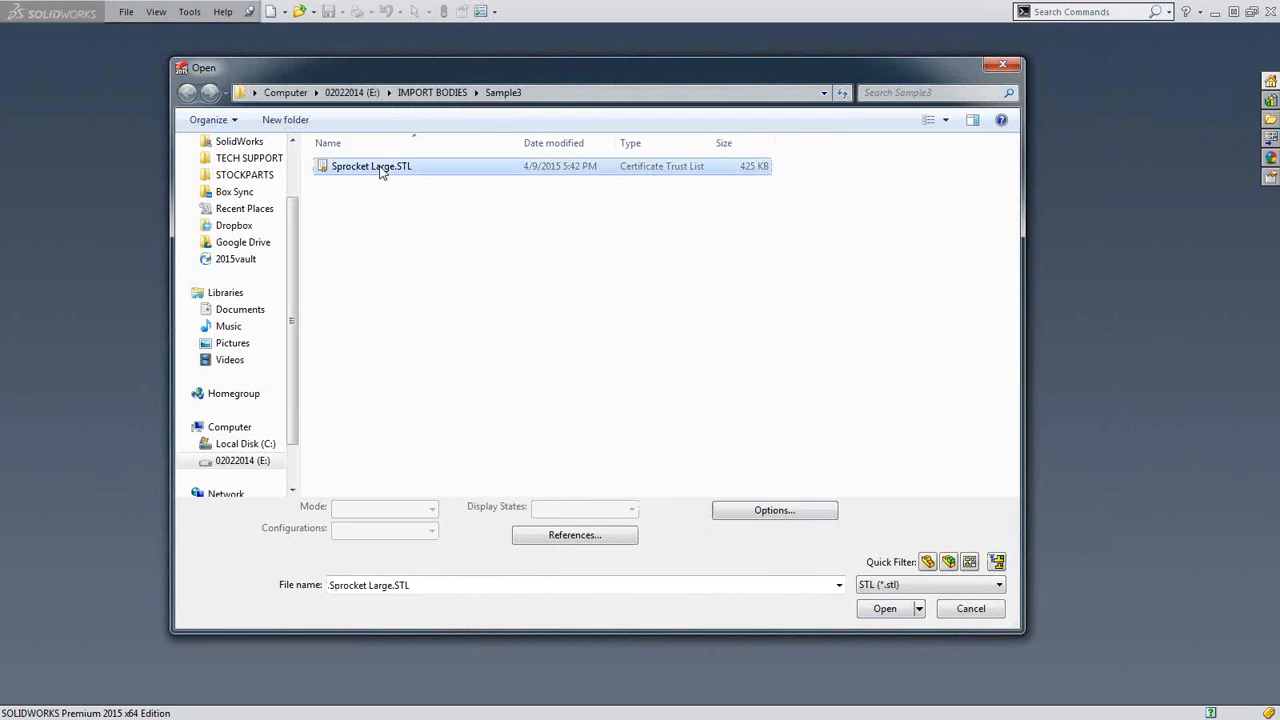
{"action": "left_click", "coordinate": [872, 609]}
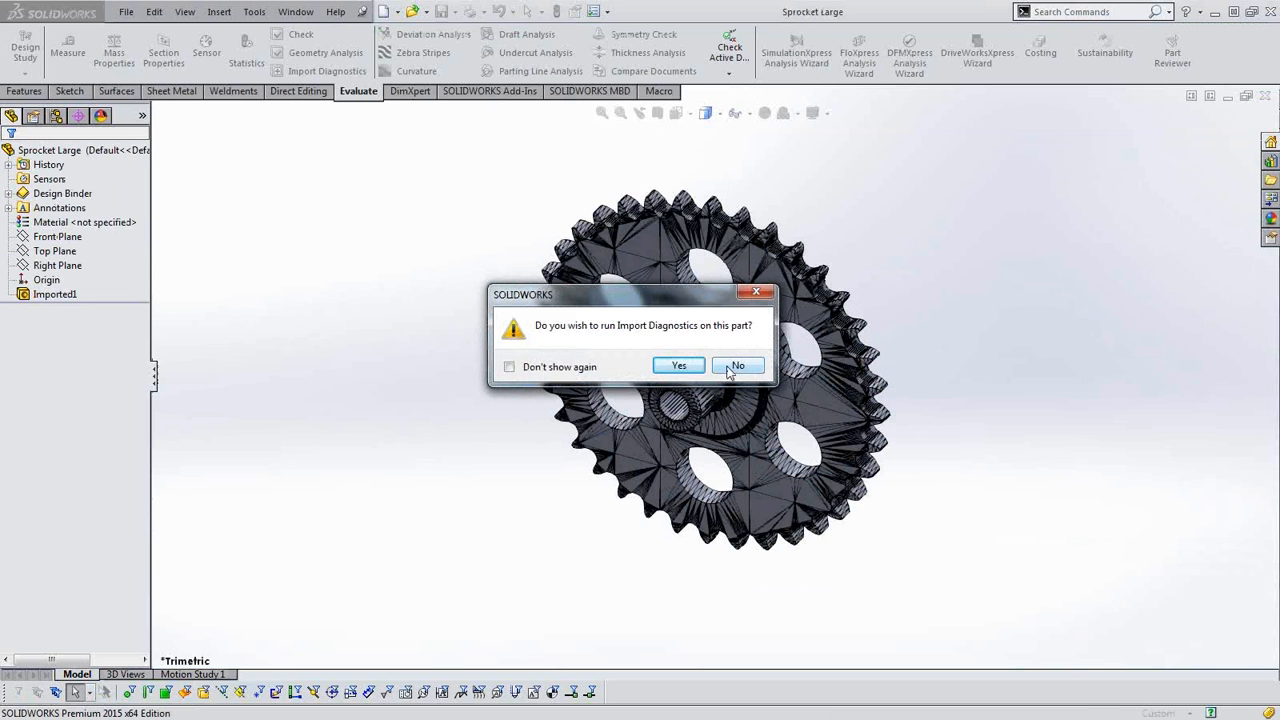
{"action": "left_click", "coordinate": [729, 371]}
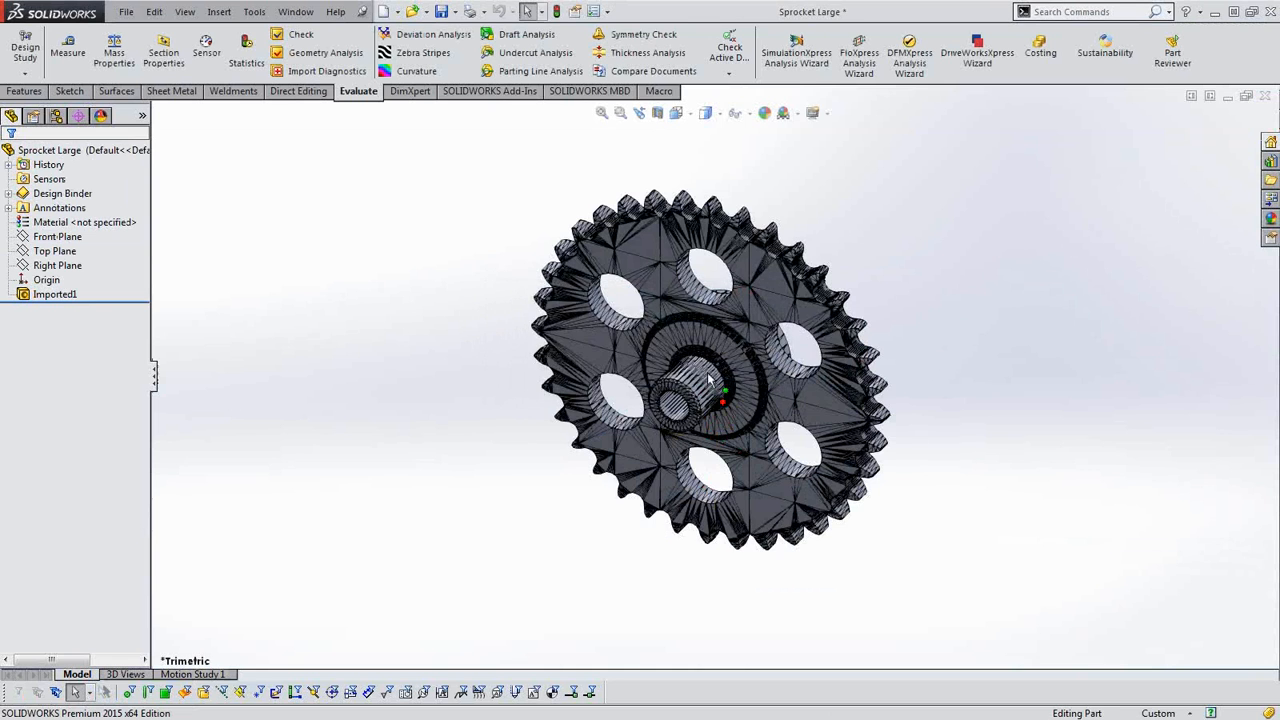
Measure the length of a tooth tip edge on the sprocket imported in inches.
{"action": "middle_click_drag", "start_coordinate": [712, 380], "coordinate": [755, 279]}
{"action": "scroll", "coordinate": [757, 280], "scroll_direction": "down", "scroll_amount": 8}
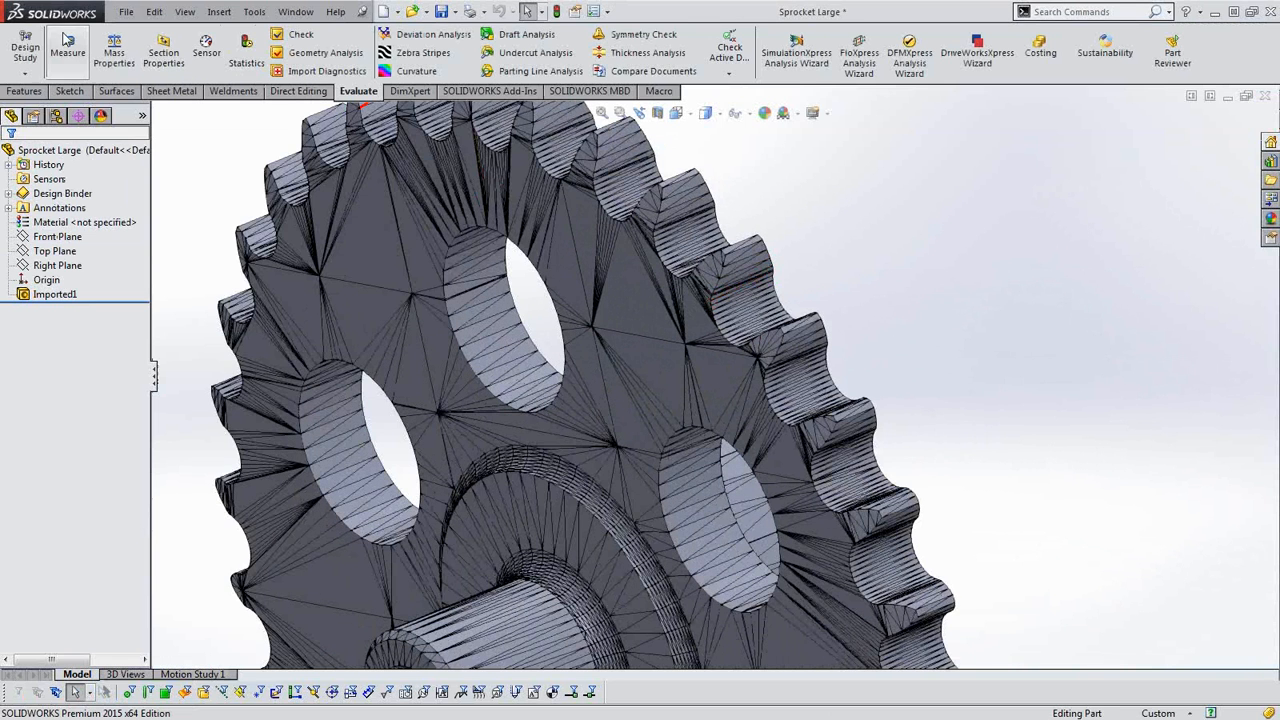
{"action": "left_click", "coordinate": [78, 52]}
{"action": "scroll", "coordinate": [790, 265], "scroll_direction": "down", "scroll_amount": 2}
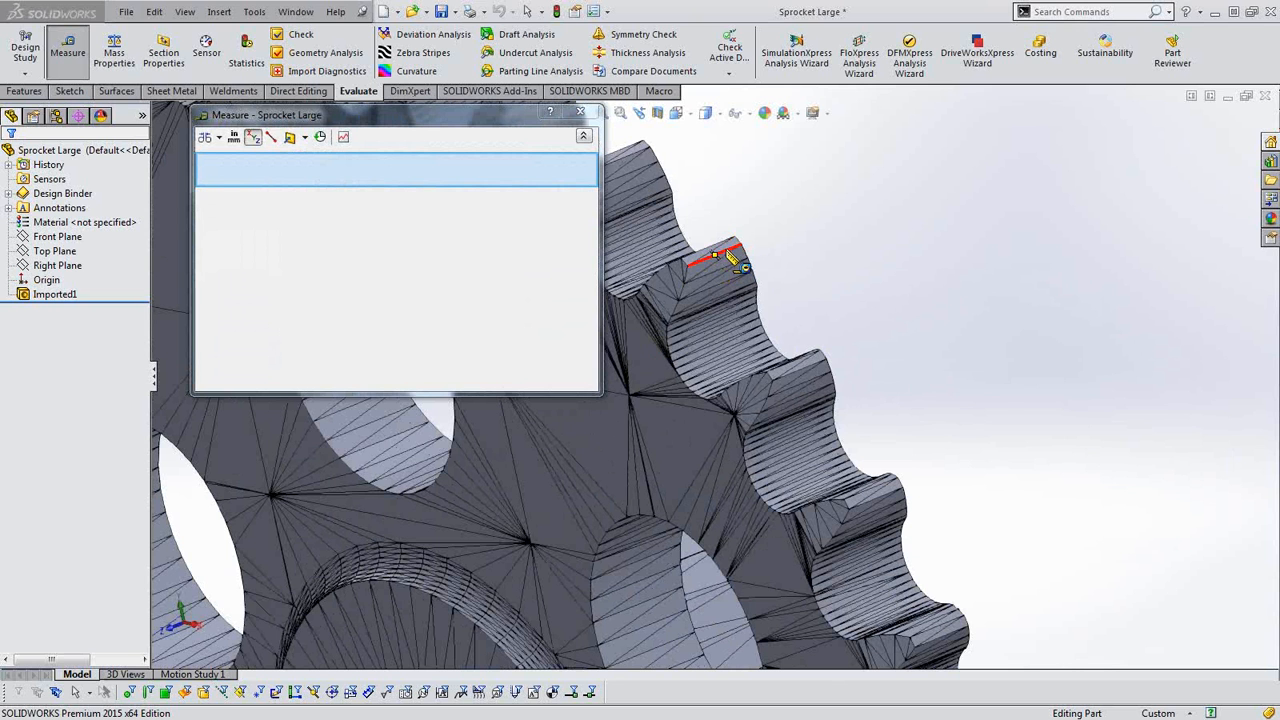
{"action": "left_click", "coordinate": [728, 250]}
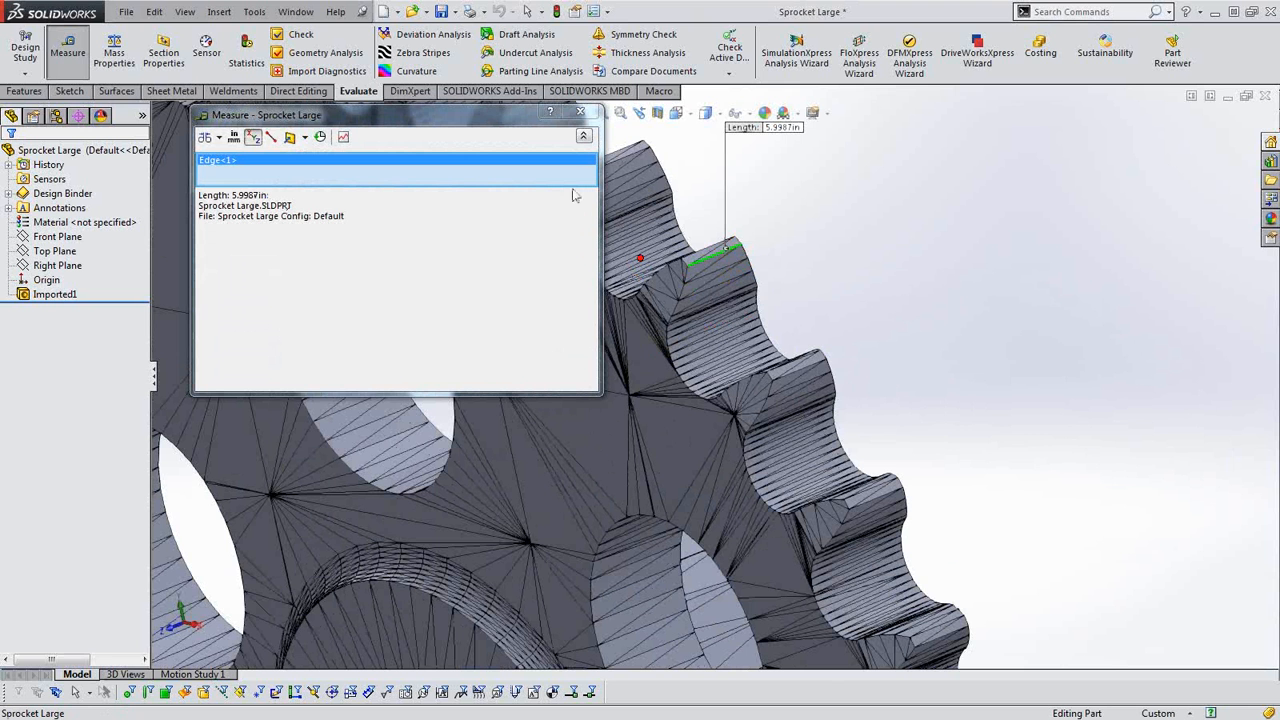
{"action": "left_click", "coordinate": [581, 112]}
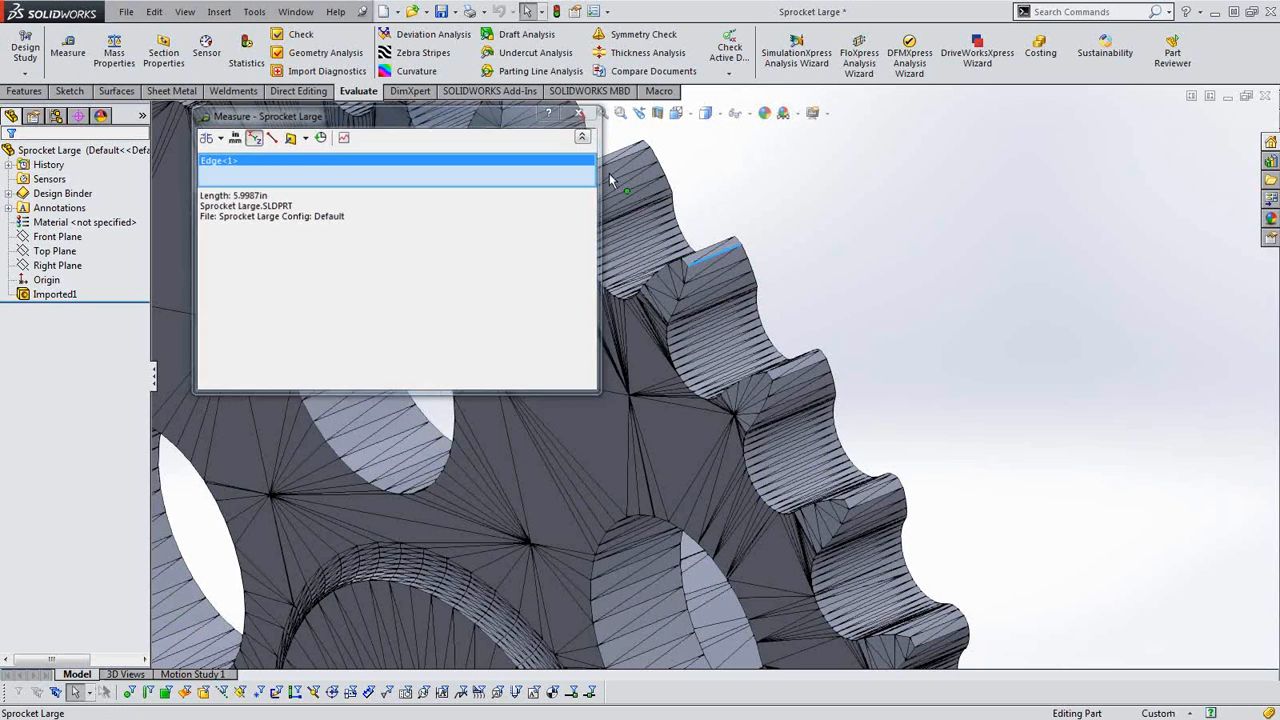
Examine the faceted surfaces and overall shape of the sprocket imported in inches.
{"action": "scroll", "coordinate": [892, 421], "scroll_direction": "up", "scroll_amount": 10}
{"action": "middle_click_drag", "start_coordinate": [836, 428], "coordinate": [857, 432]}
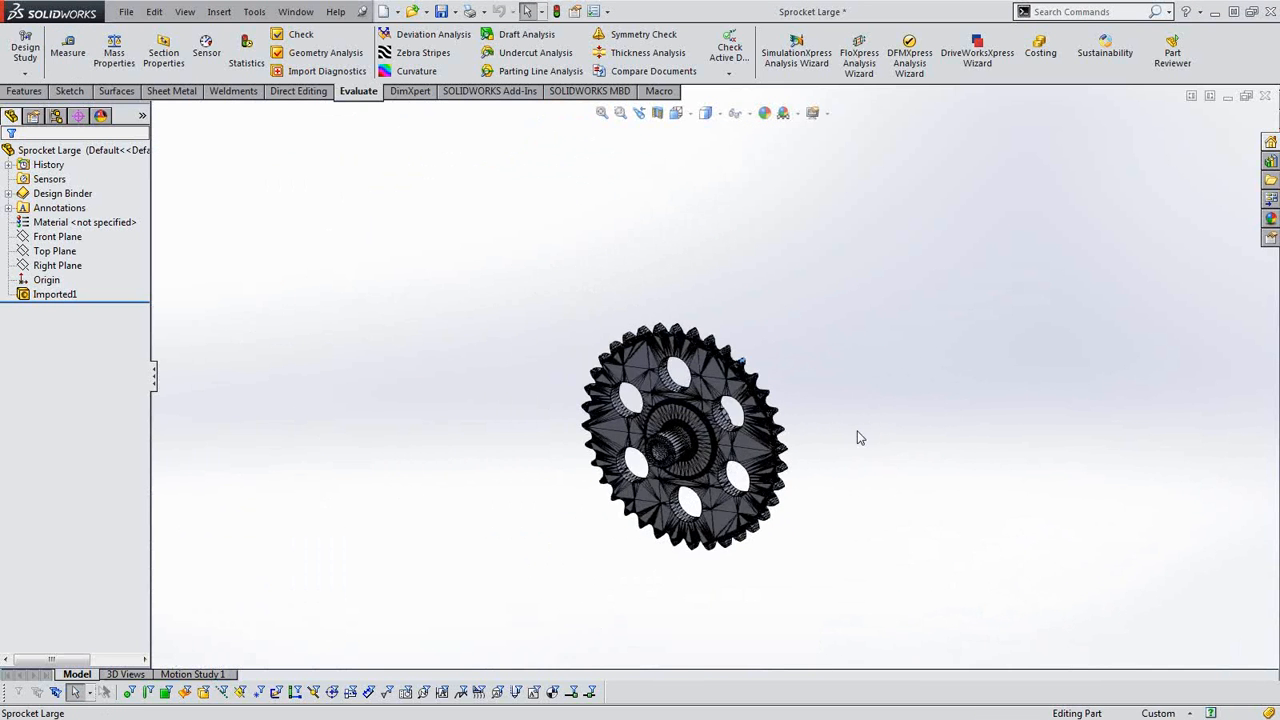
{"action": "scroll", "coordinate": [765, 372], "scroll_direction": "down", "scroll_amount": 4}
{"action": "scroll", "coordinate": [571, 402], "scroll_direction": "up", "scroll_amount": 2}
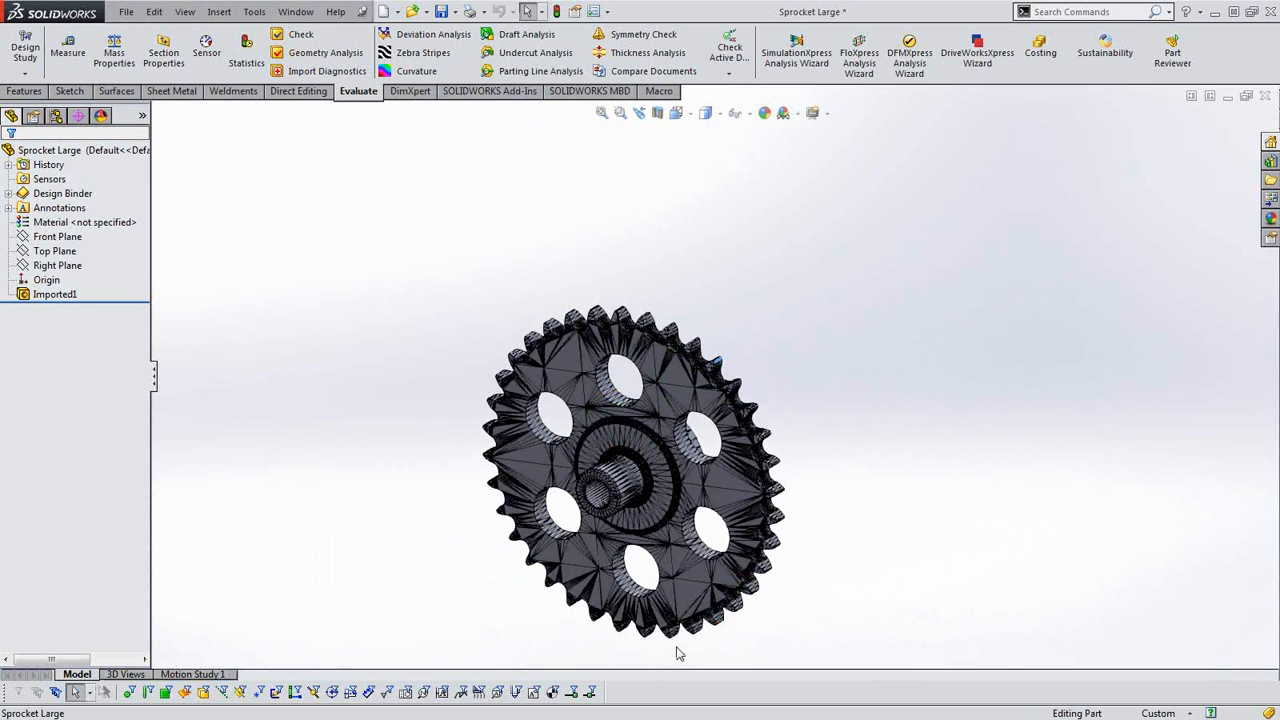
{"action": "scroll", "coordinate": [660, 598], "scroll_direction": "up", "scroll_amount": 3}
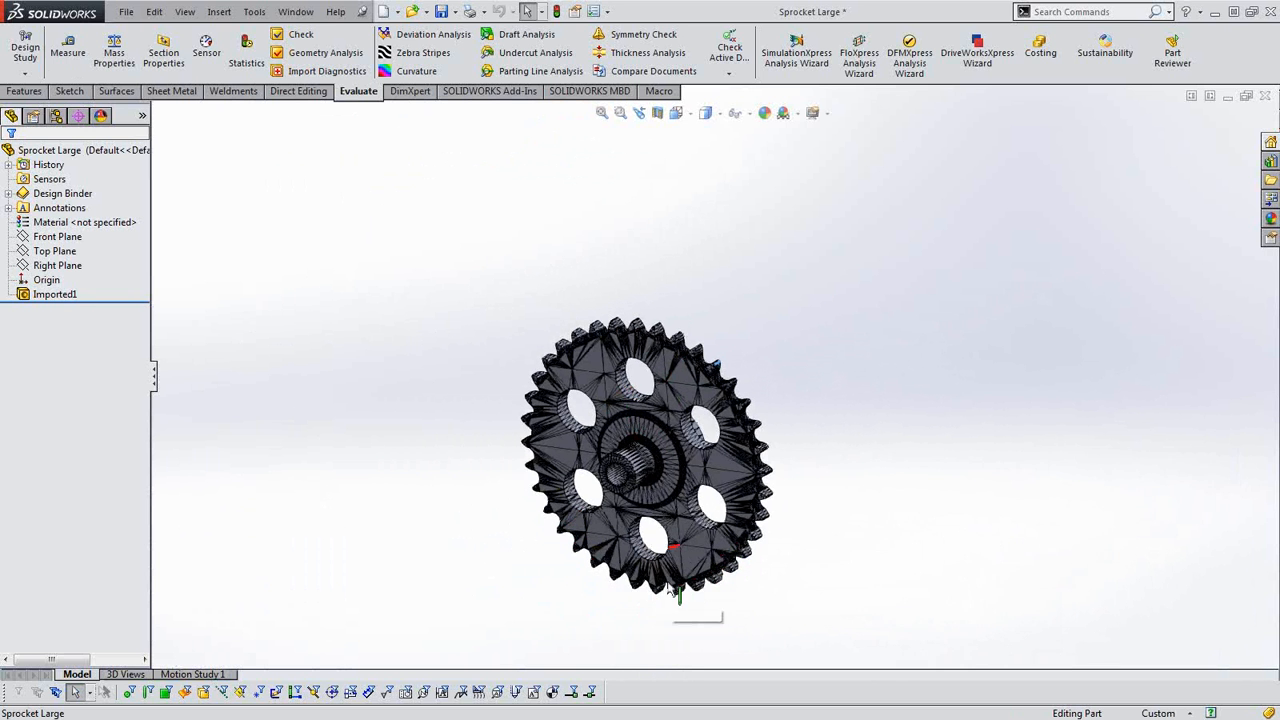
{"action": "scroll", "coordinate": [675, 485], "scroll_direction": "down", "scroll_amount": 3}
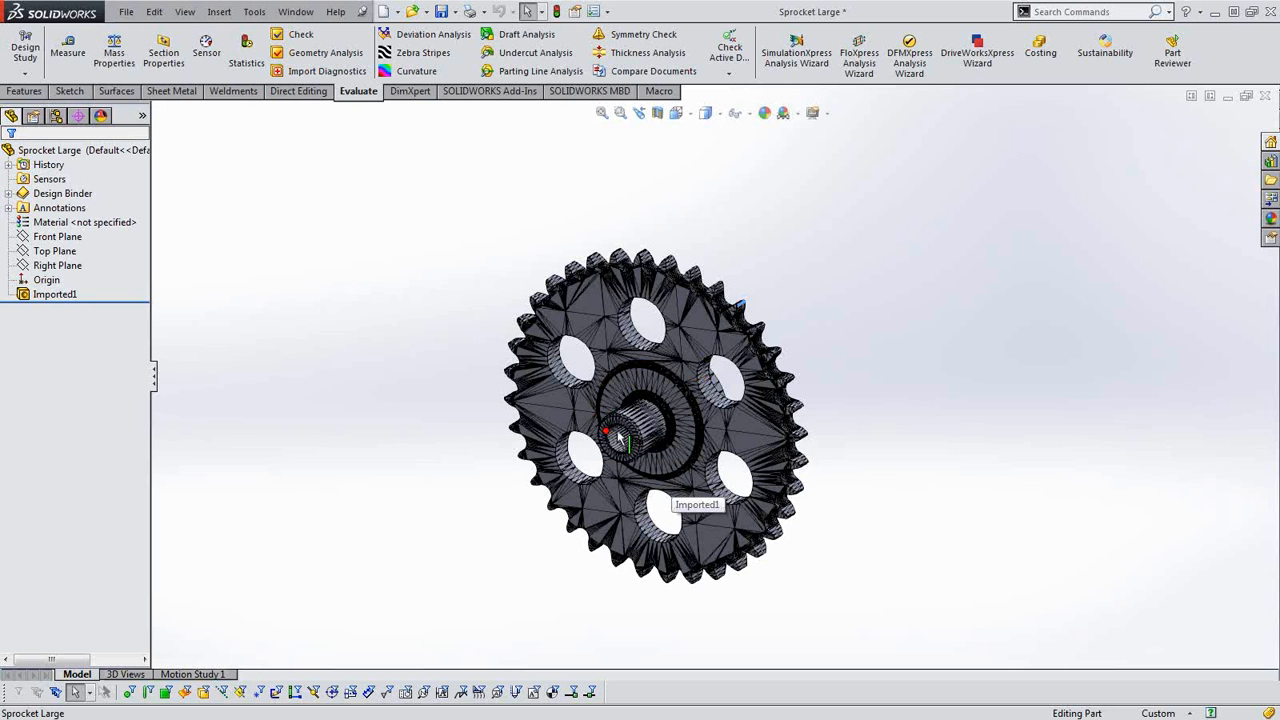
{"action": "scroll", "coordinate": [676, 352], "scroll_direction": "down", "scroll_amount": 2}
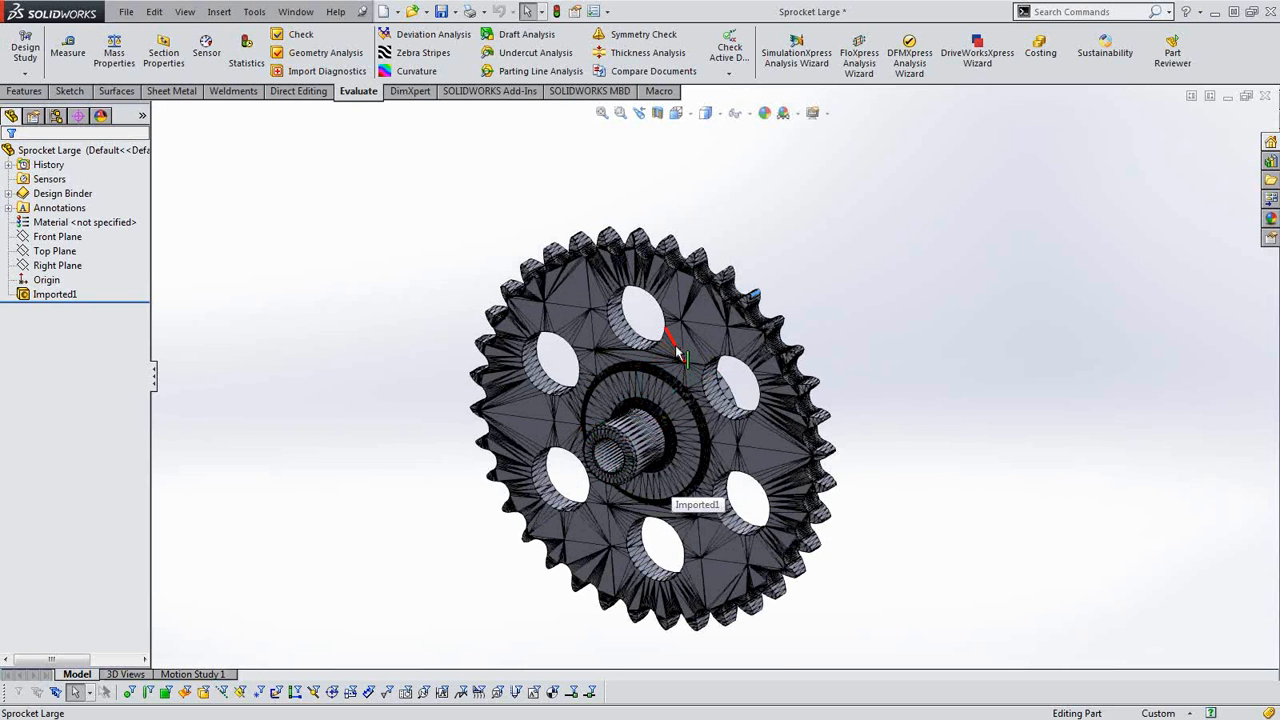
{"action": "scroll", "coordinate": [676, 352], "scroll_direction": "down", "scroll_amount": 1}
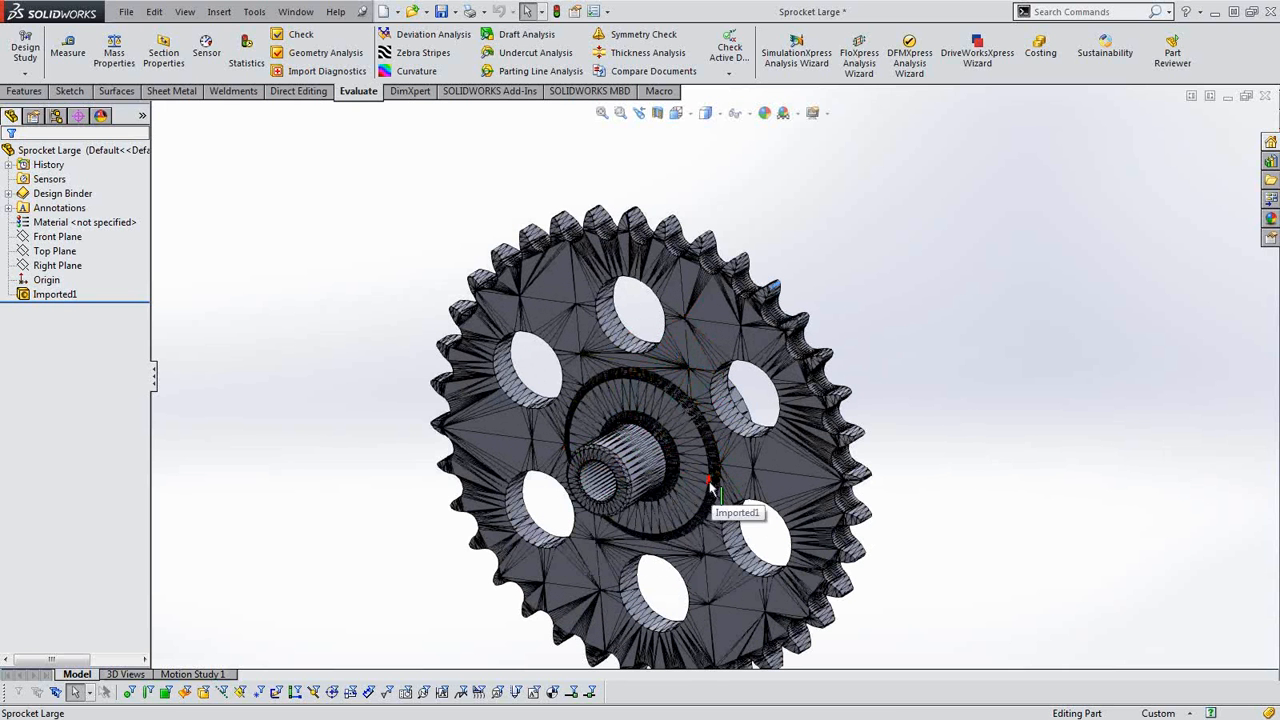
{"action": "scroll", "coordinate": [735, 460], "scroll_direction": "up", "scroll_amount": 2}
{"action": "scroll", "coordinate": [682, 255], "scroll_direction": "down", "scroll_amount": 2}
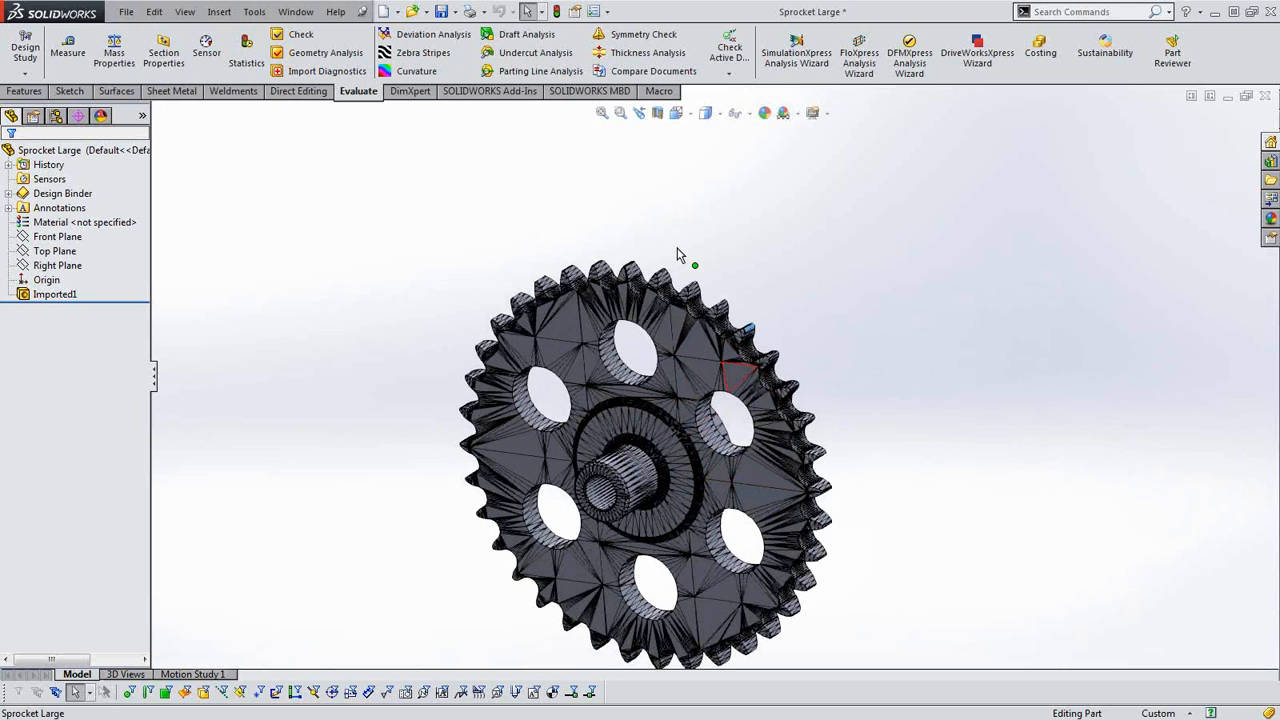
Close the inch-unit Sprocket Large part and discard its changes.
{"action": "left_click", "coordinate": [1264, 96]}
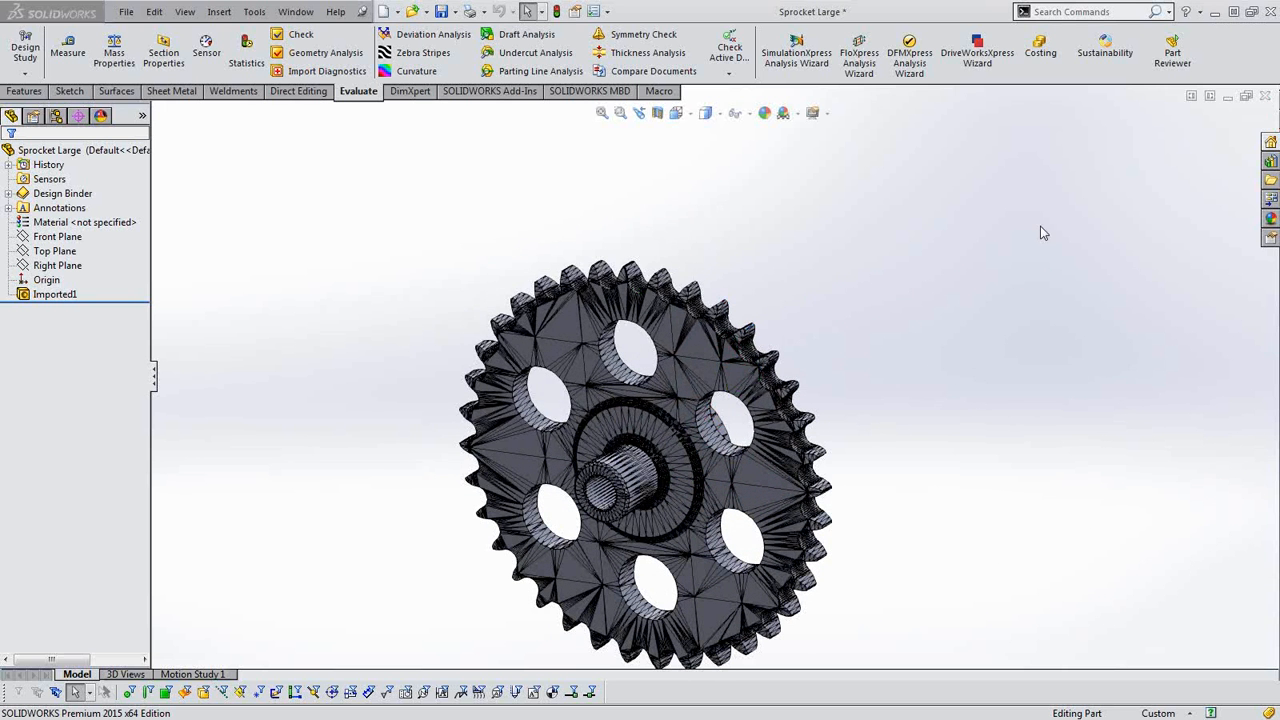
{"action": "left_click", "coordinate": [617, 396]}
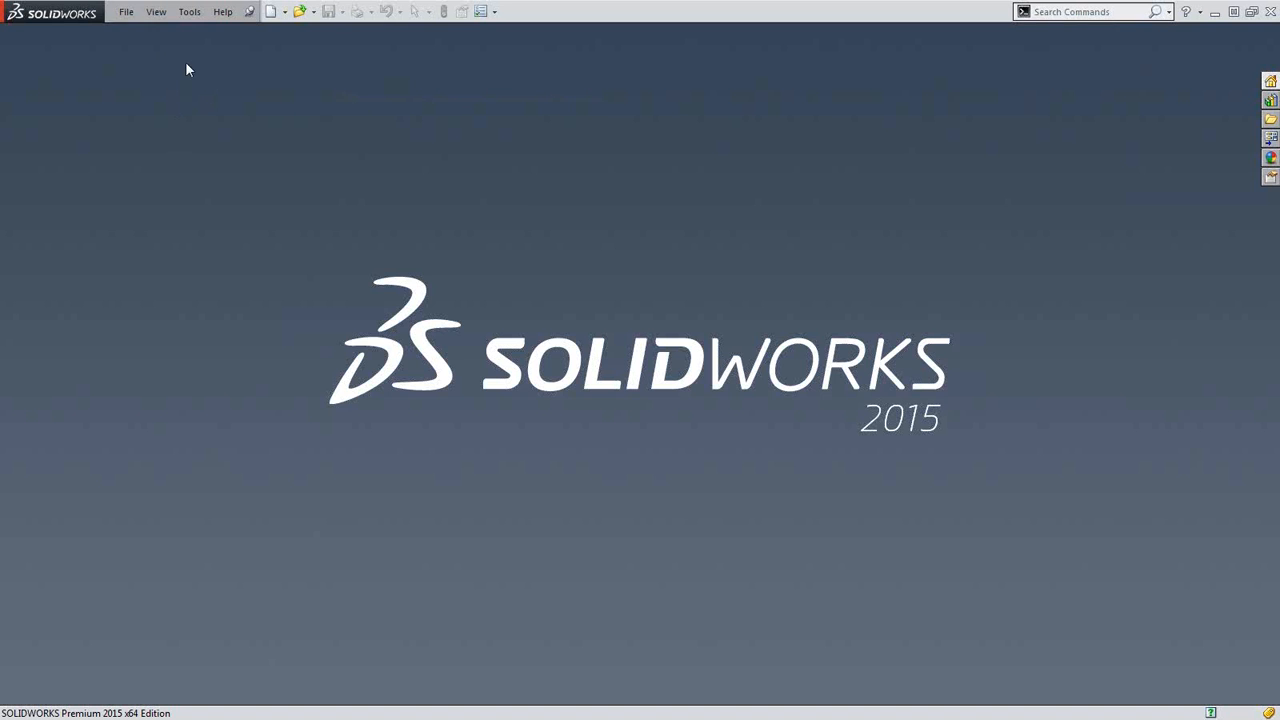
Start opening a file filtered to STL (*.stl), and set the STL import unit to Millimeters.
{"action": "left_click", "coordinate": [126, 12]}
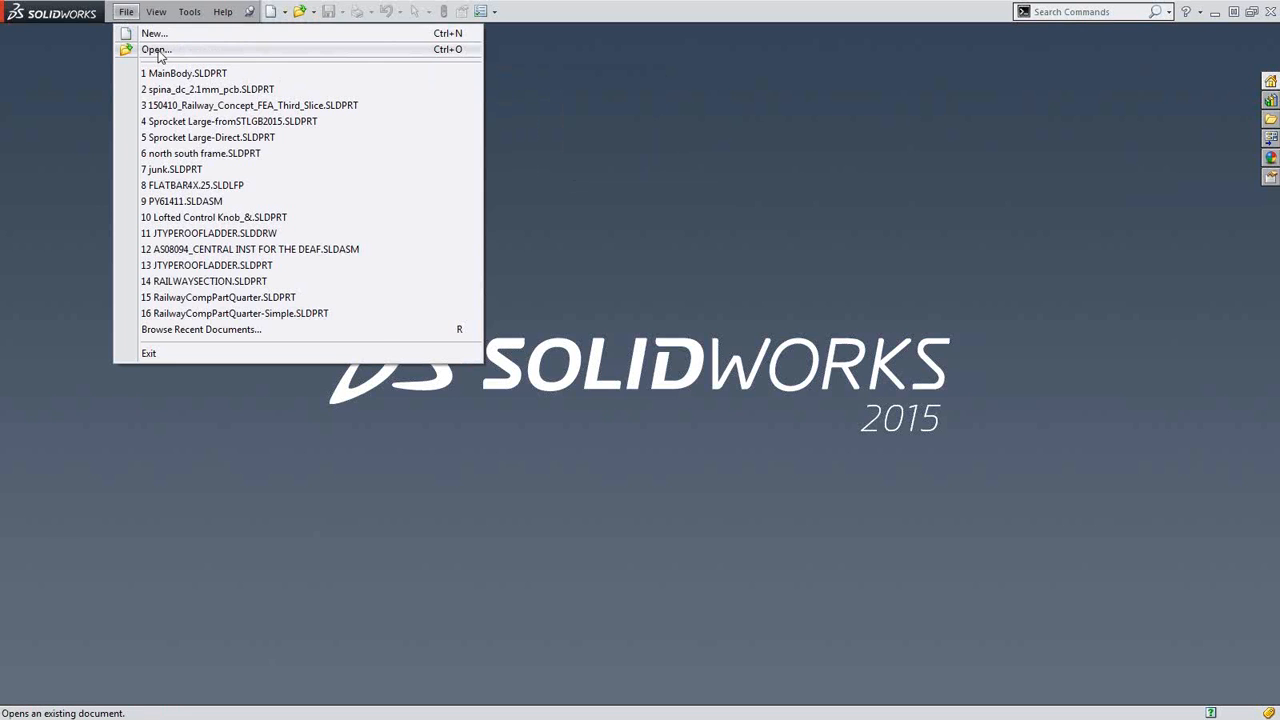
{"action": "left_click", "coordinate": [150, 49]}
{"action": "left_click", "coordinate": [930, 587]}
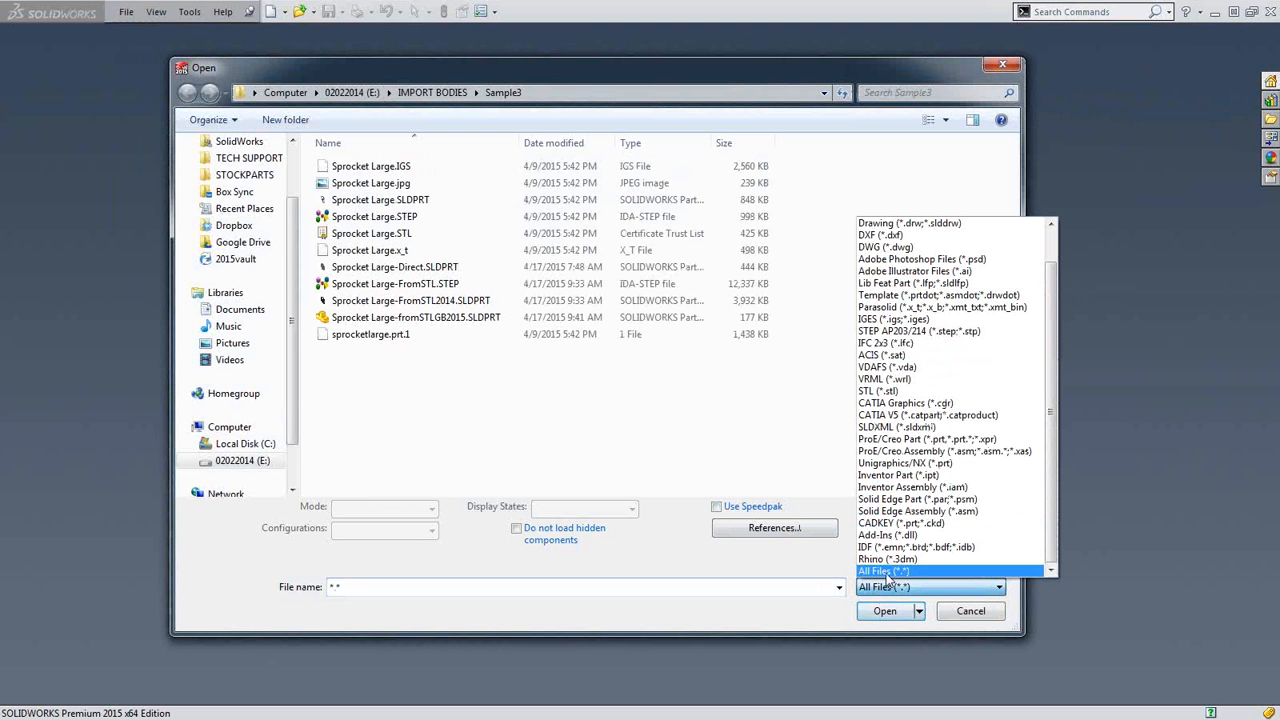
{"action": "left_click", "coordinate": [905, 391]}
{"action": "left_click", "coordinate": [774, 531]}
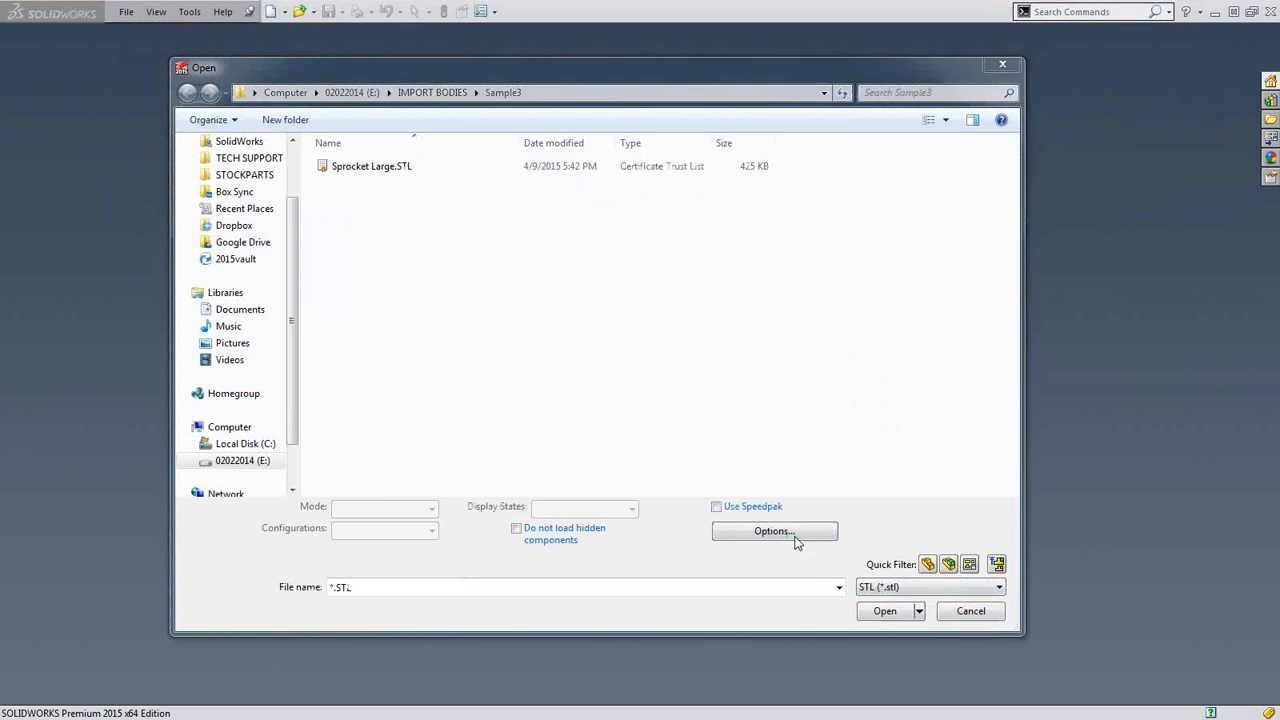
{"action": "left_click", "coordinate": [605, 177]}
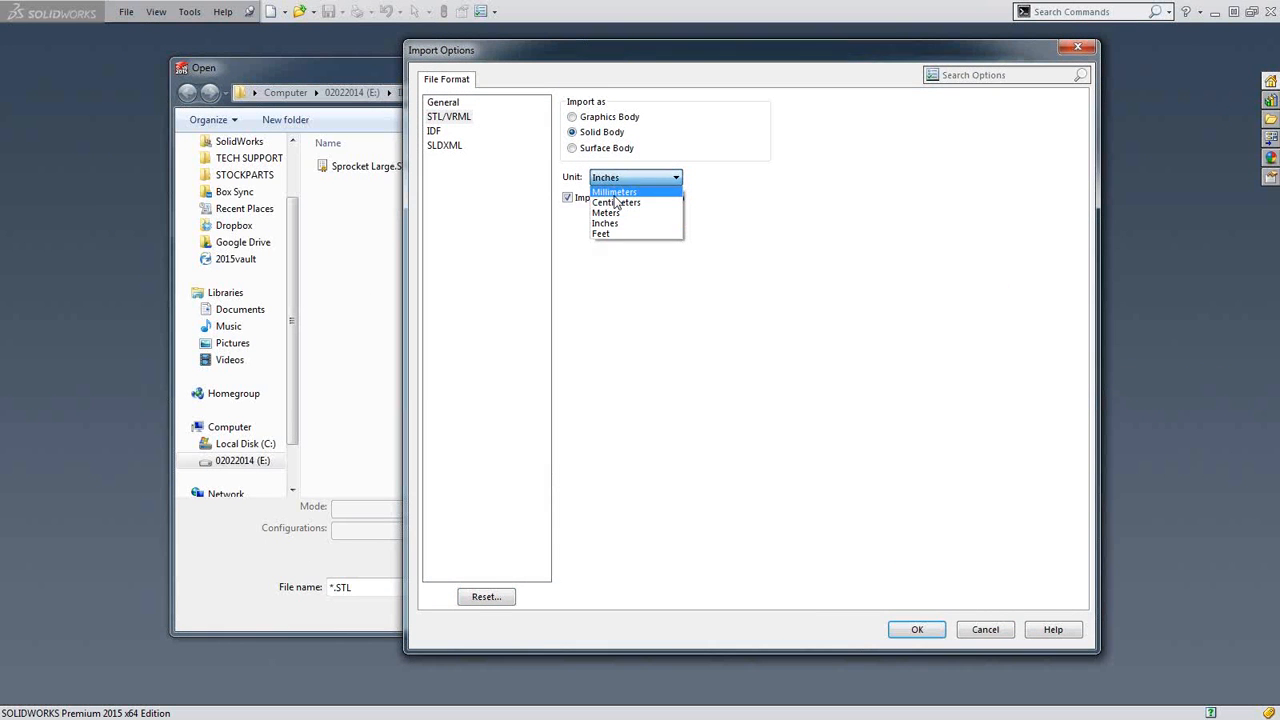
{"action": "left_click", "coordinate": [613, 191]}
{"action": "left_click", "coordinate": [917, 629]}
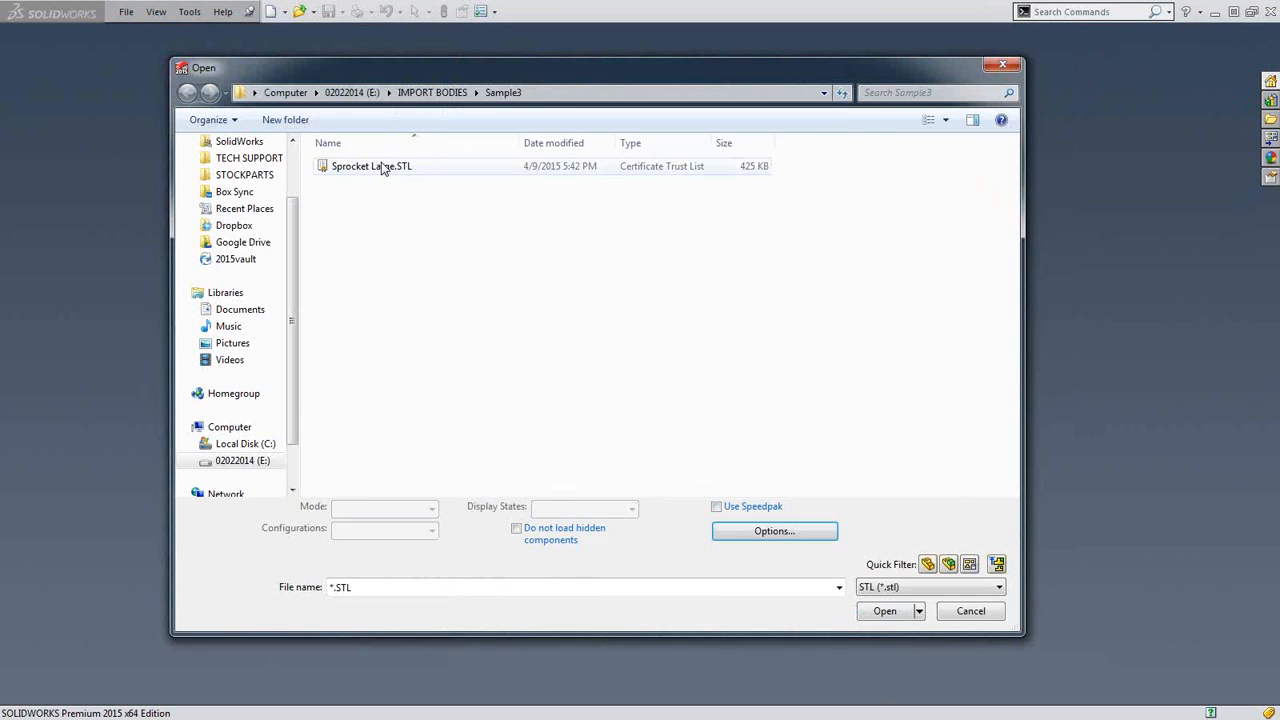
Open Sprocket Large.STL with the millimeter import options, and decline Import Diagnostics.
{"action": "left_click", "coordinate": [381, 167]}
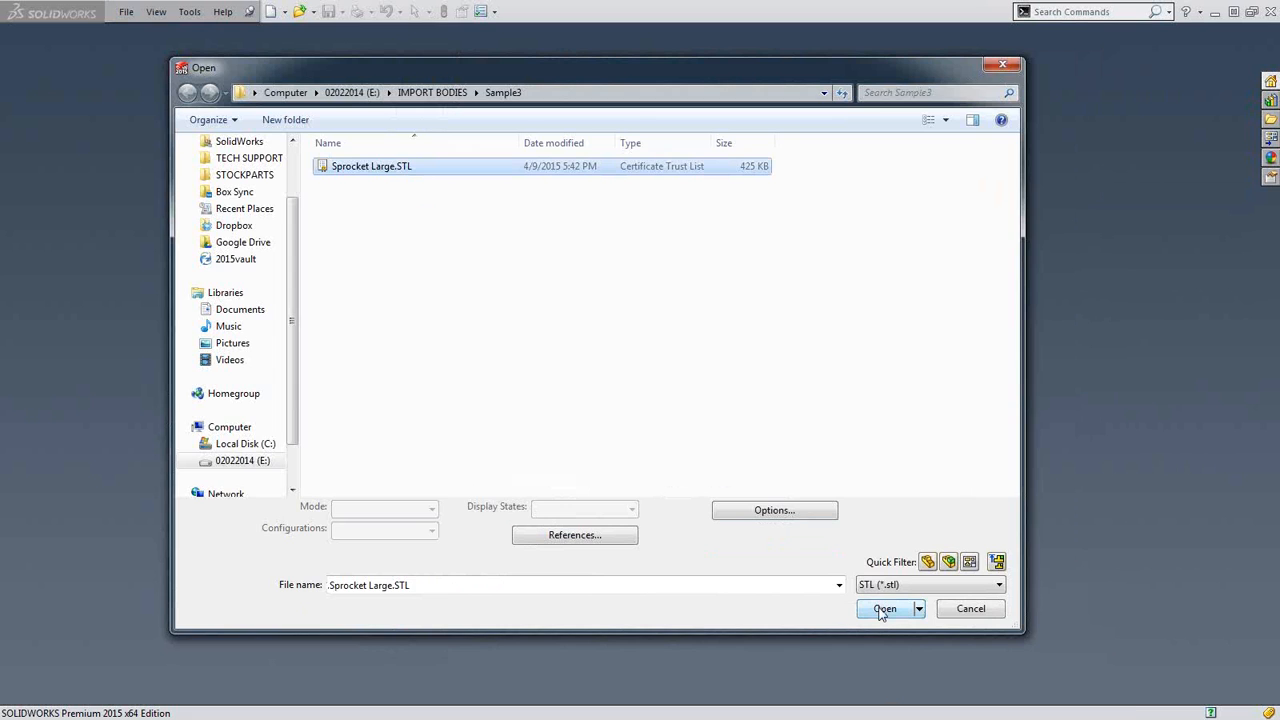
{"action": "left_click", "coordinate": [884, 609]}
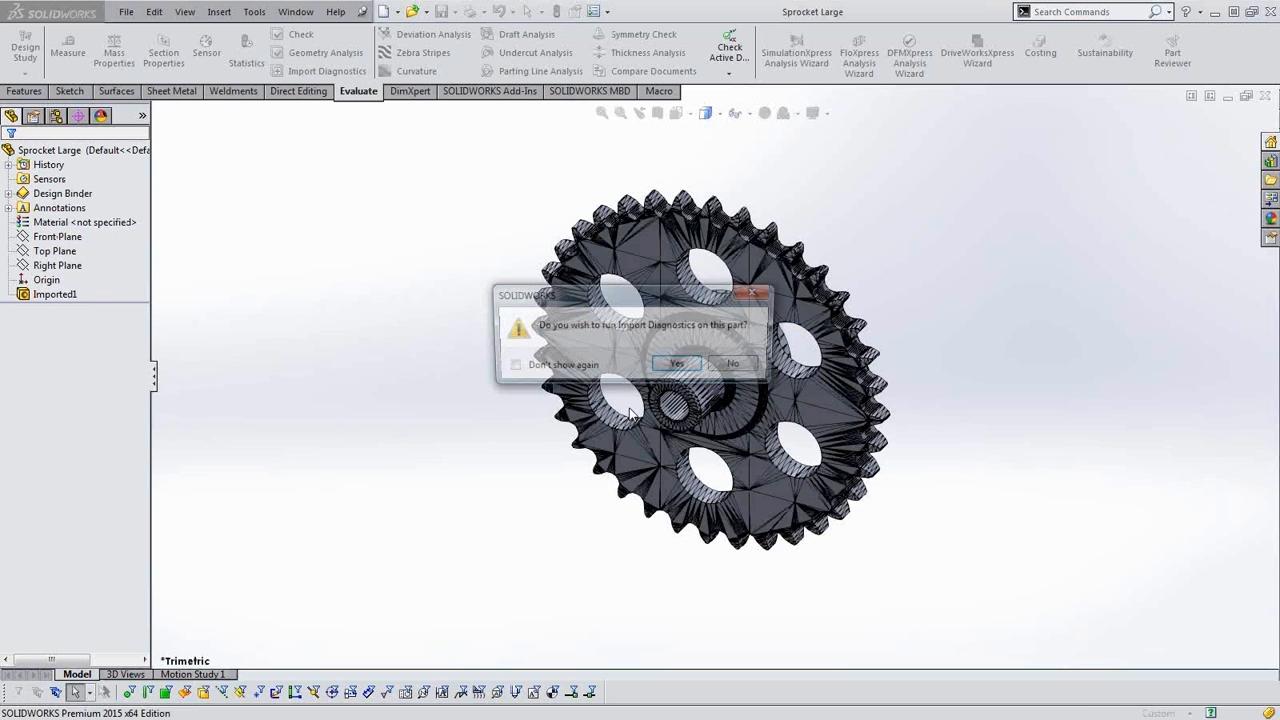
{"action": "left_click", "coordinate": [737, 366]}
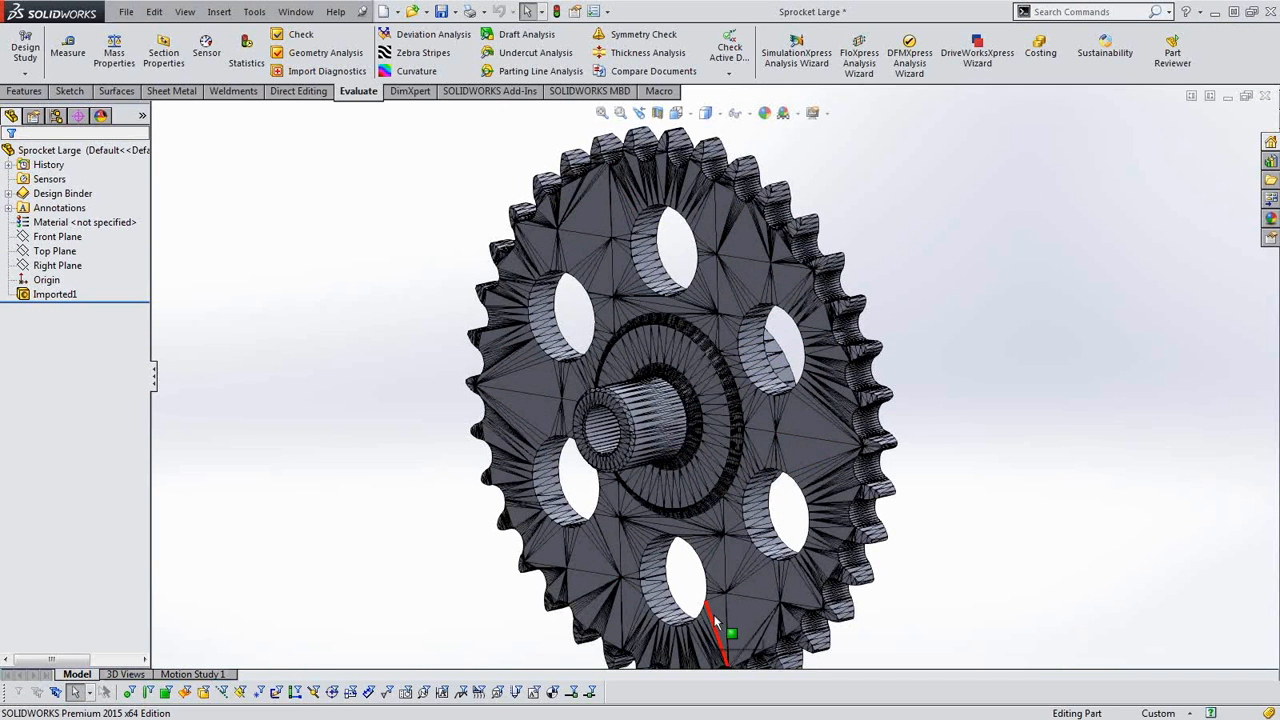
Examine the triangulated faces on the hub, holes and teeth of the sprocket imported in millimeters.
{"action": "scroll", "coordinate": [718, 628], "scroll_direction": "up", "scroll_amount": 1}
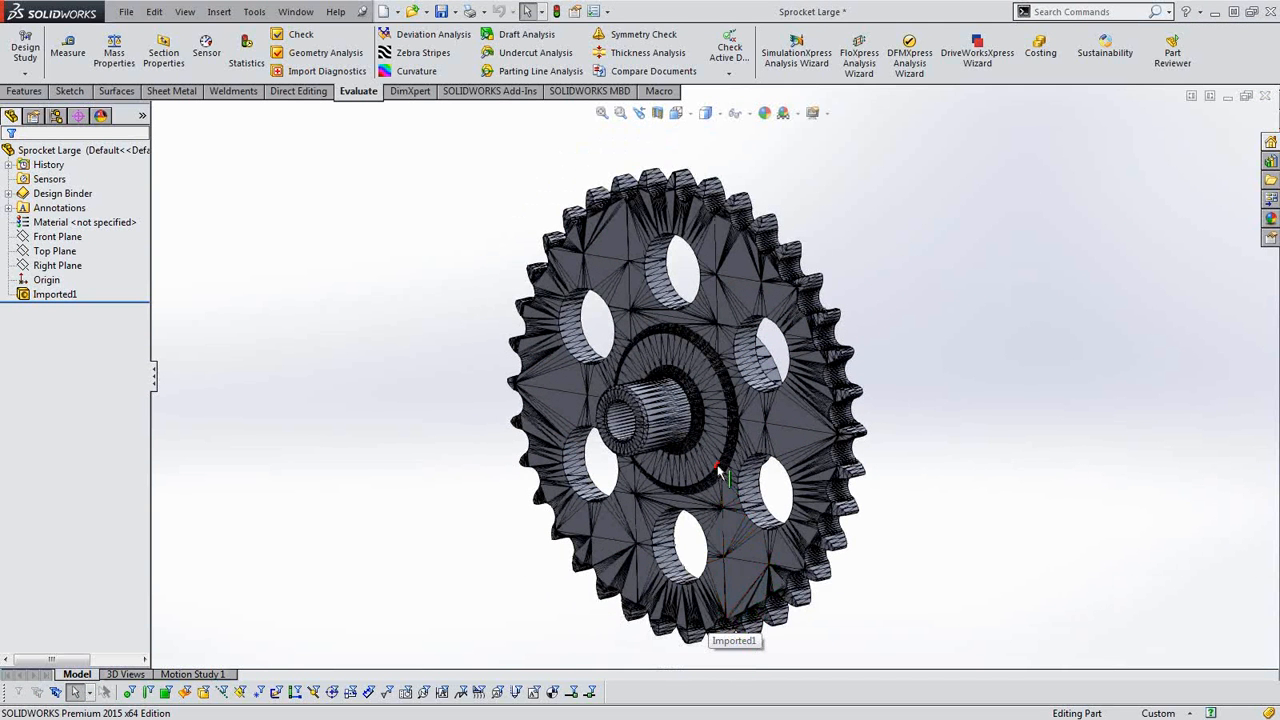
{"action": "scroll", "coordinate": [685, 447], "scroll_direction": "down", "scroll_amount": 3}
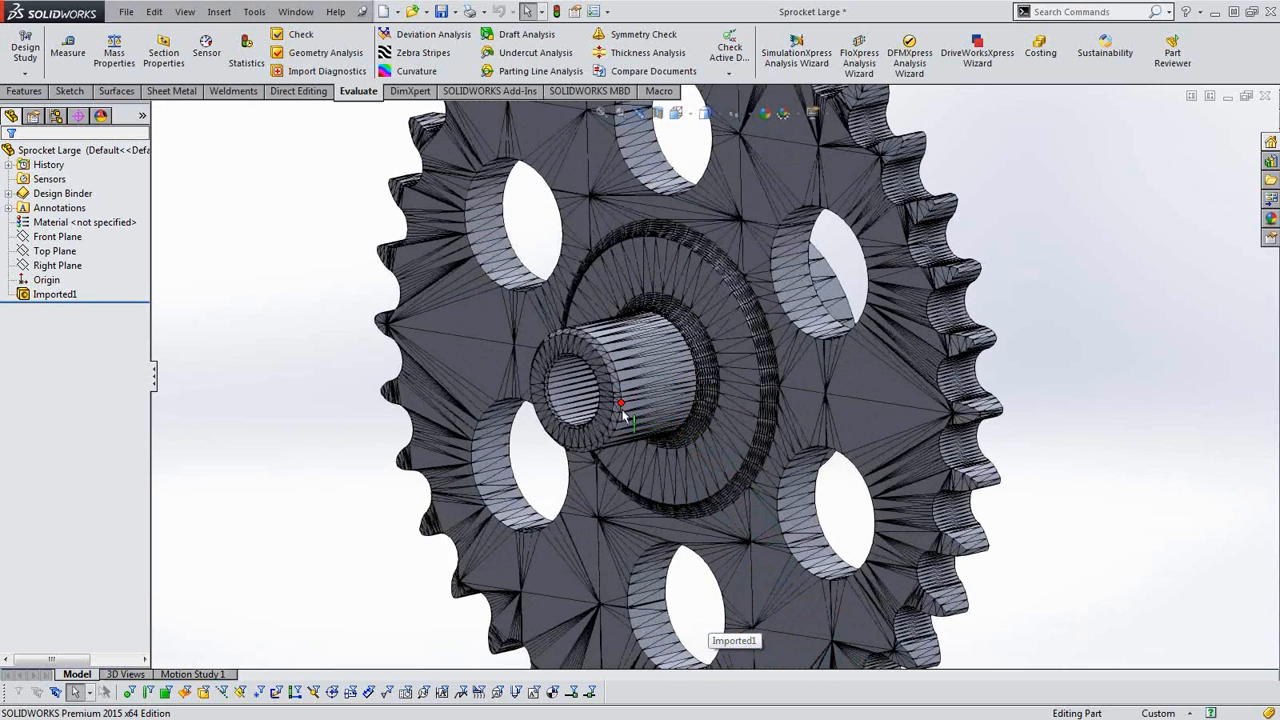
{"action": "scroll", "coordinate": [630, 405], "scroll_direction": "up", "scroll_amount": 3}
{"action": "scroll", "coordinate": [651, 394], "scroll_direction": "up", "scroll_amount": 2}
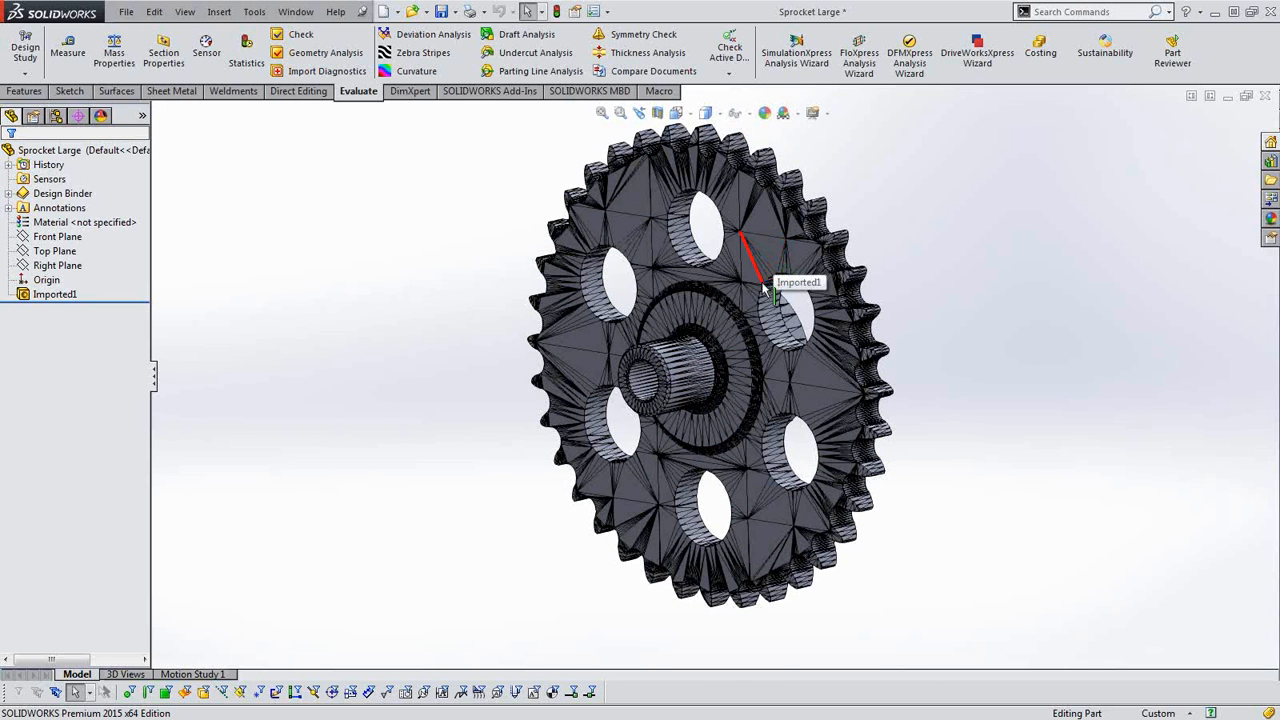
{"action": "scroll", "coordinate": [765, 285], "scroll_direction": "down", "scroll_amount": 4}
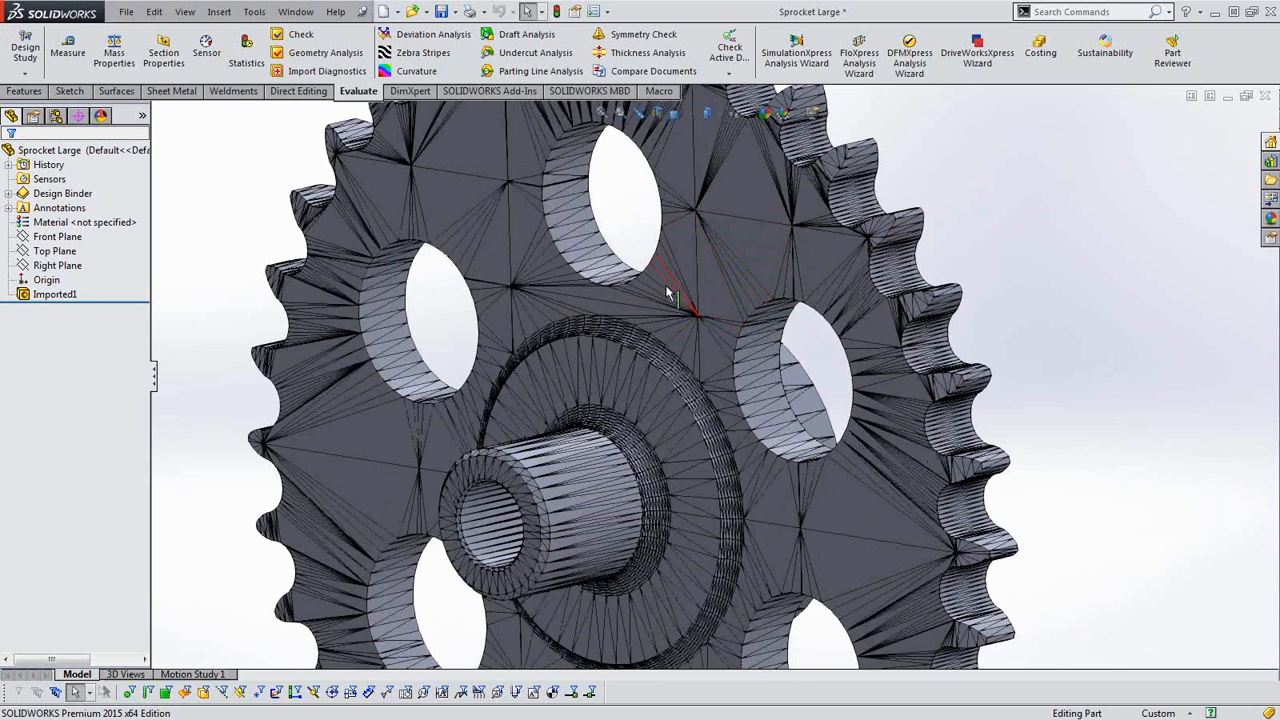
{"action": "scroll", "coordinate": [692, 412], "scroll_direction": "up", "scroll_amount": 8}
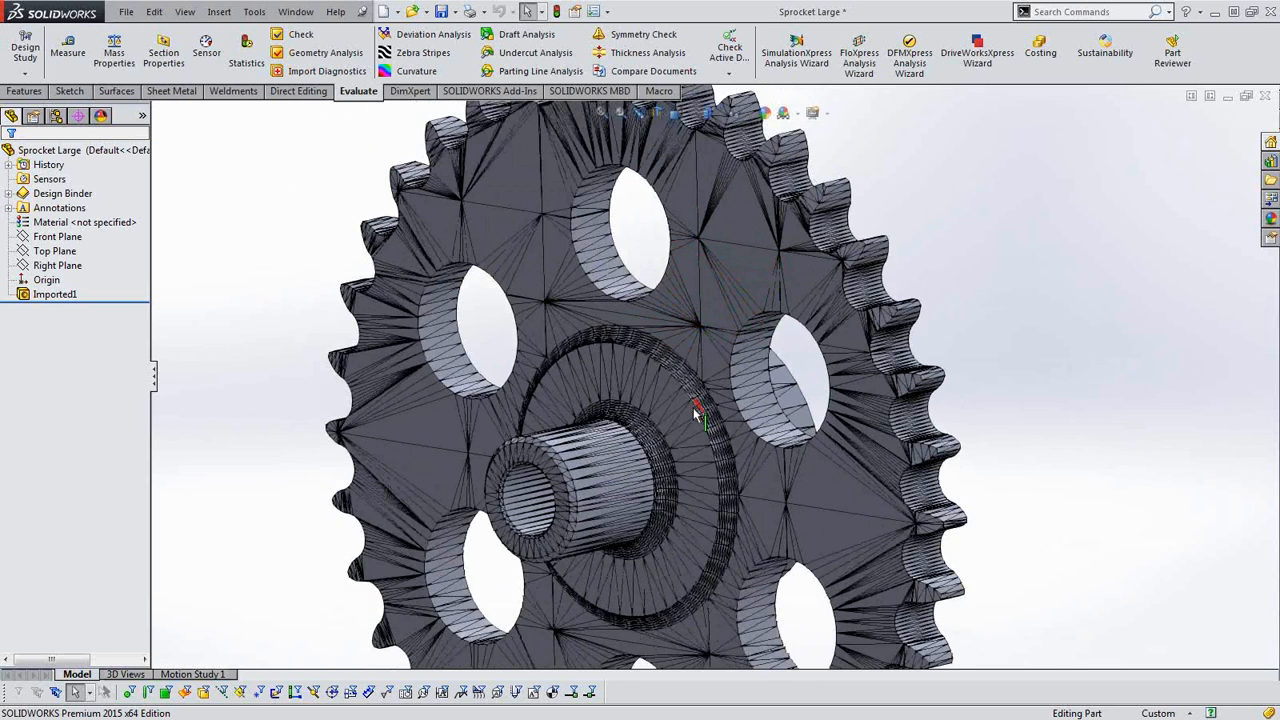
{"action": "middle_click_drag", "start_coordinate": [660, 487], "coordinate": [634, 332]}
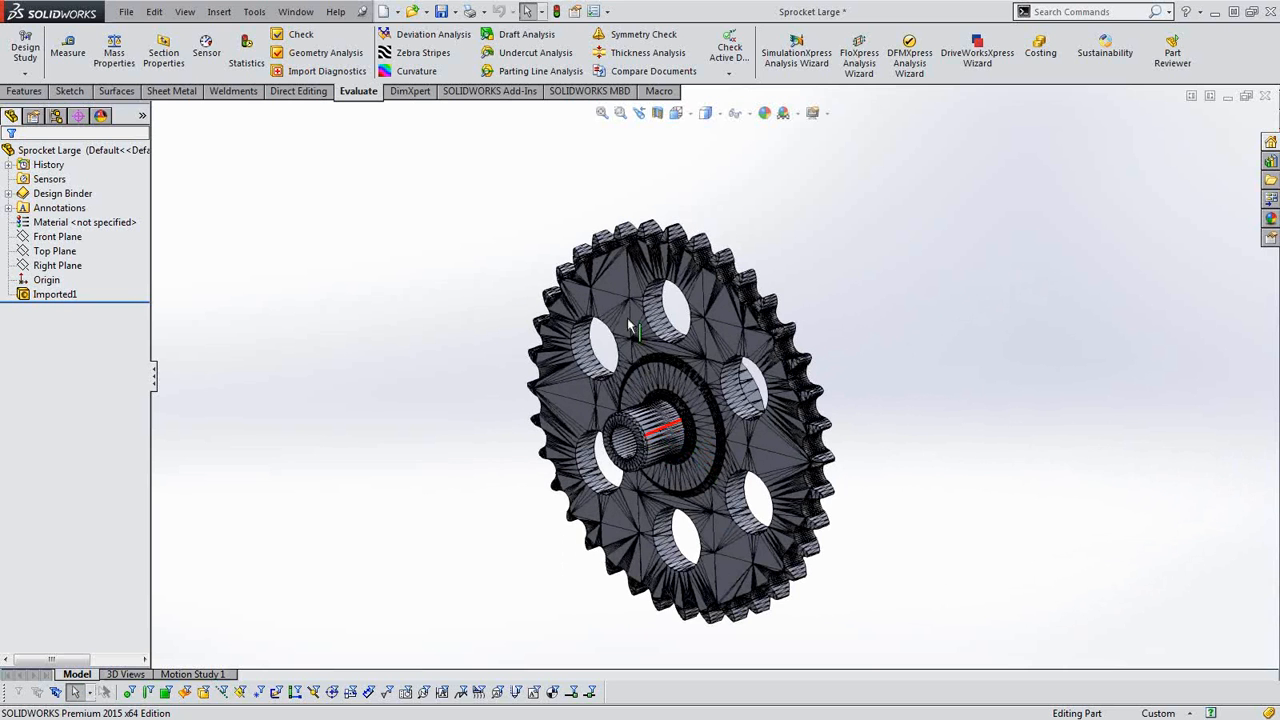
{"action": "left_click", "coordinate": [126, 12]}
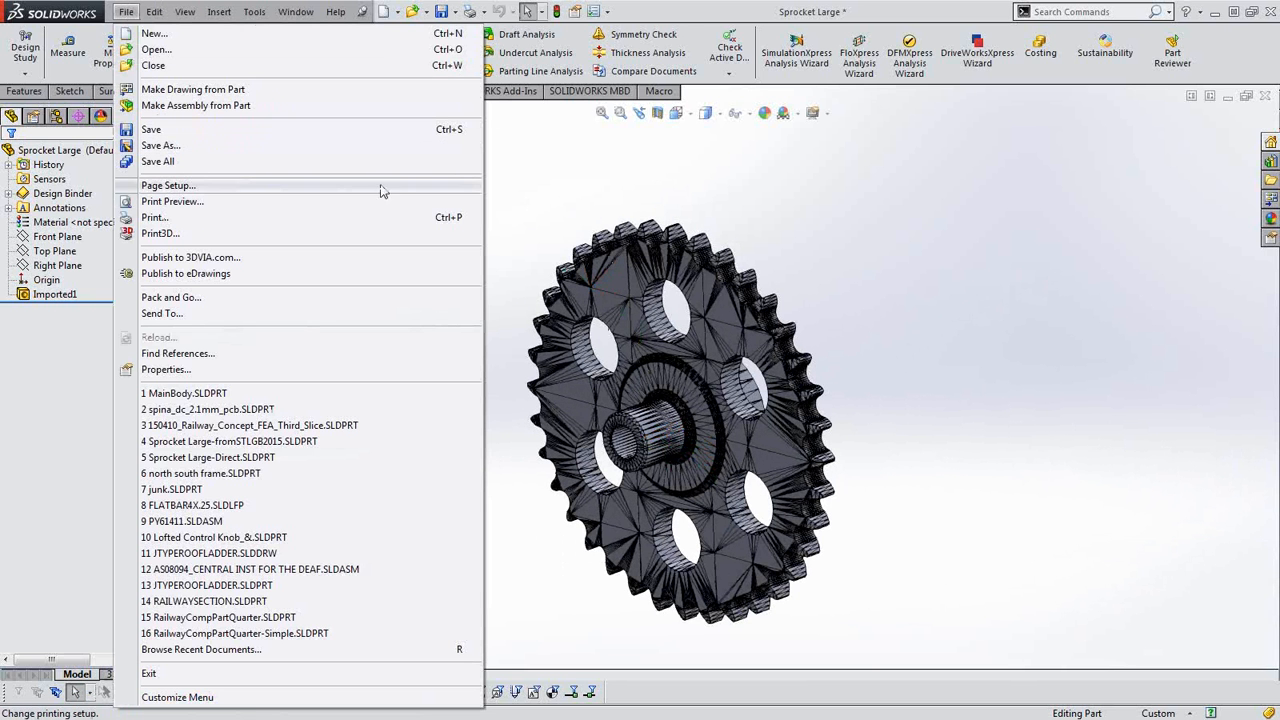
{"action": "left_click", "coordinate": [884, 562]}
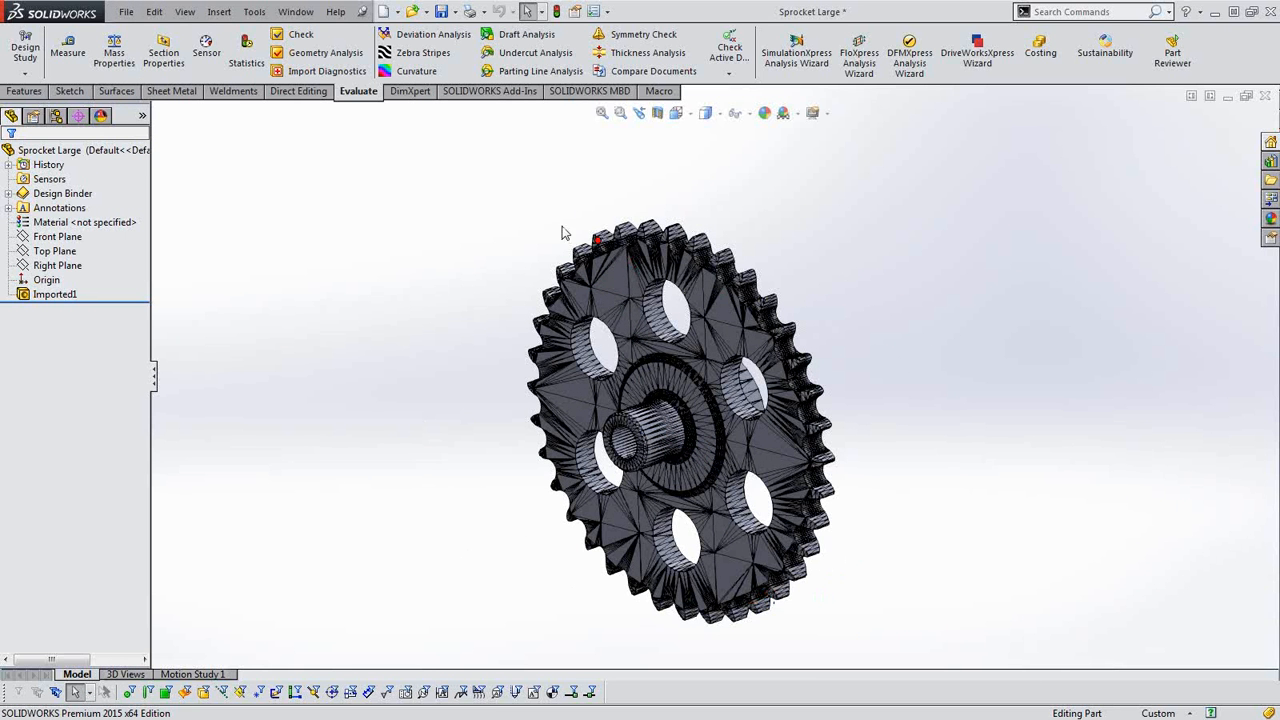
Save the imported sprocket in STEP AP214 format as Sprocket Large-FromSTL2.STEP in the Sample3 folder.
{"action": "left_click", "coordinate": [126, 12]}
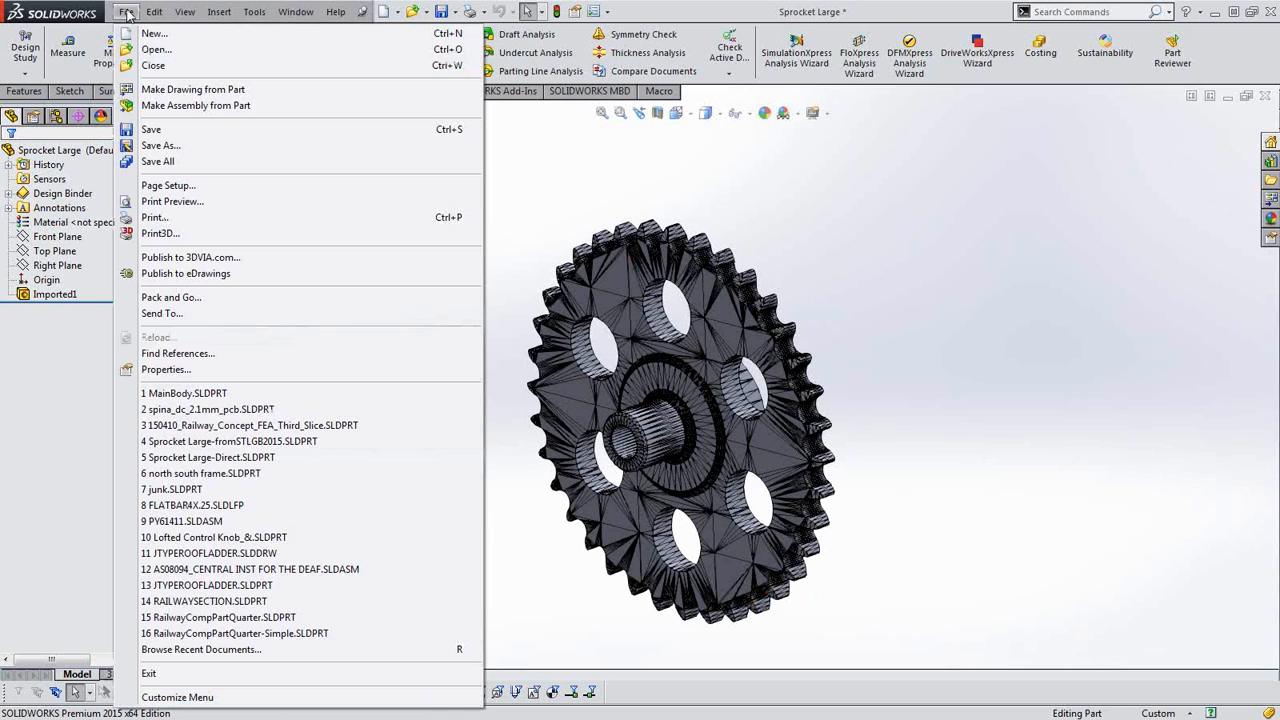
{"action": "left_click", "coordinate": [180, 146]}
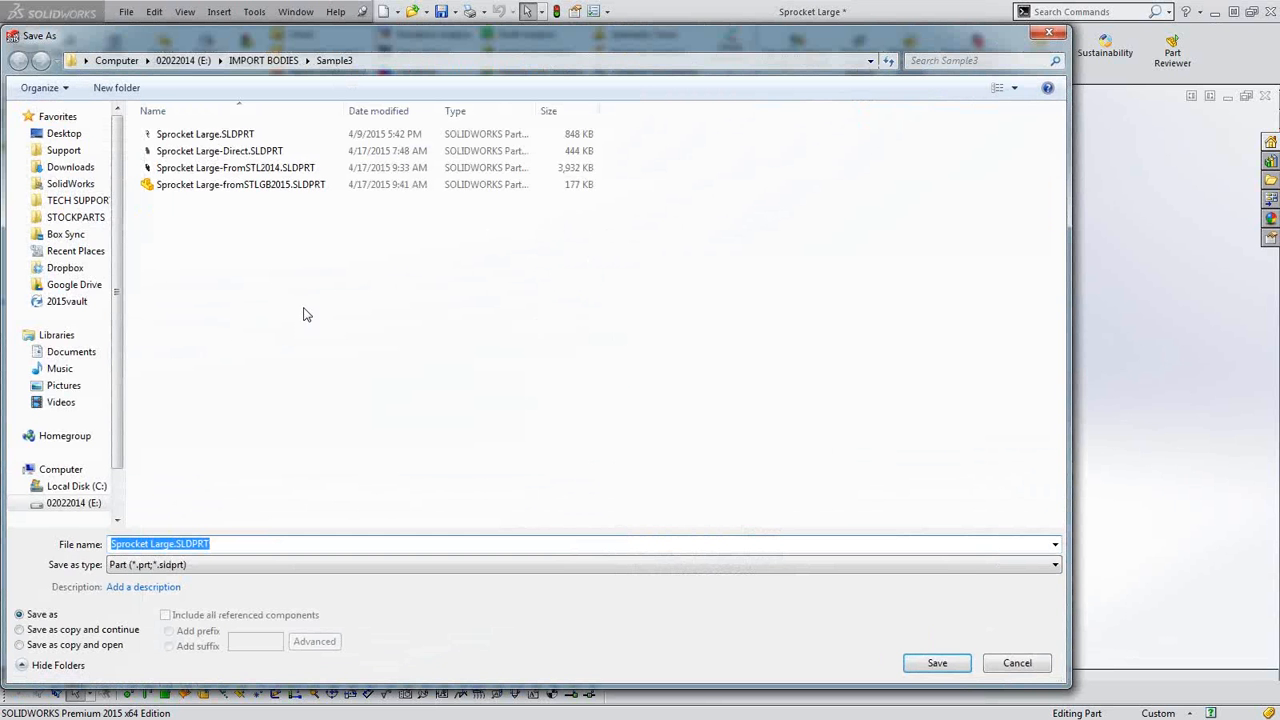
{"action": "left_click", "coordinate": [216, 566]}
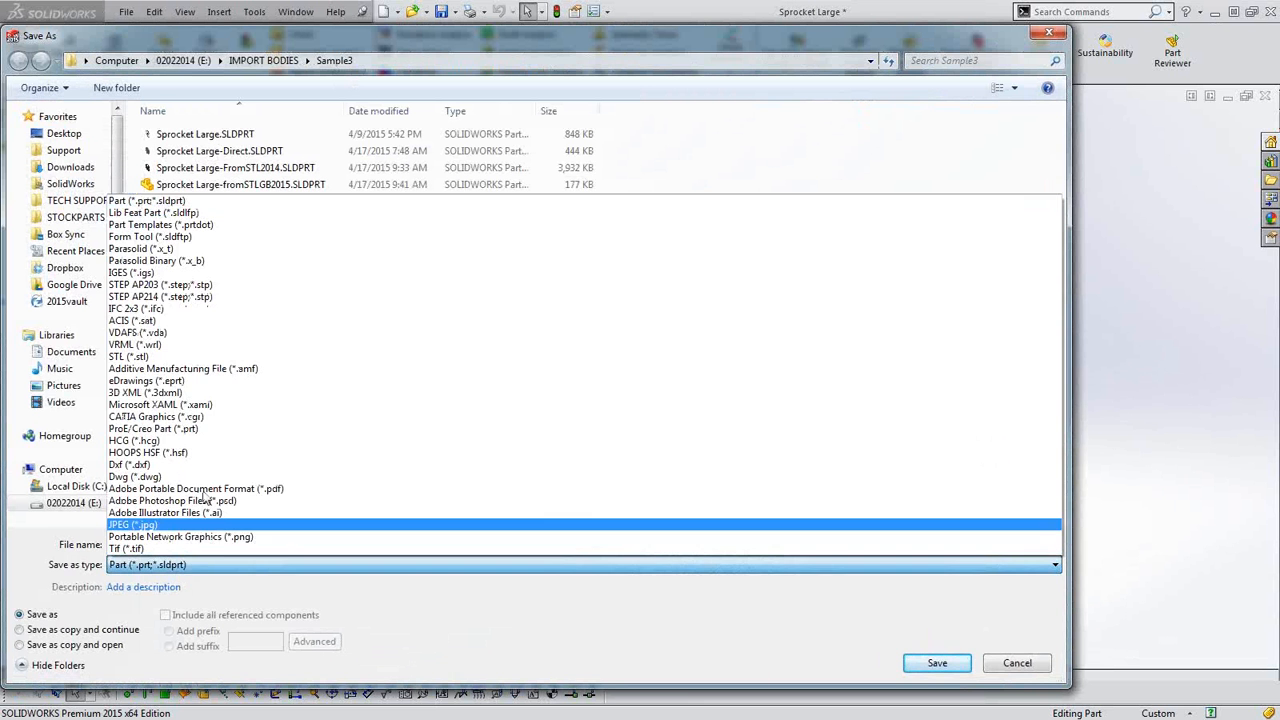
{"action": "left_click", "coordinate": [170, 297]}
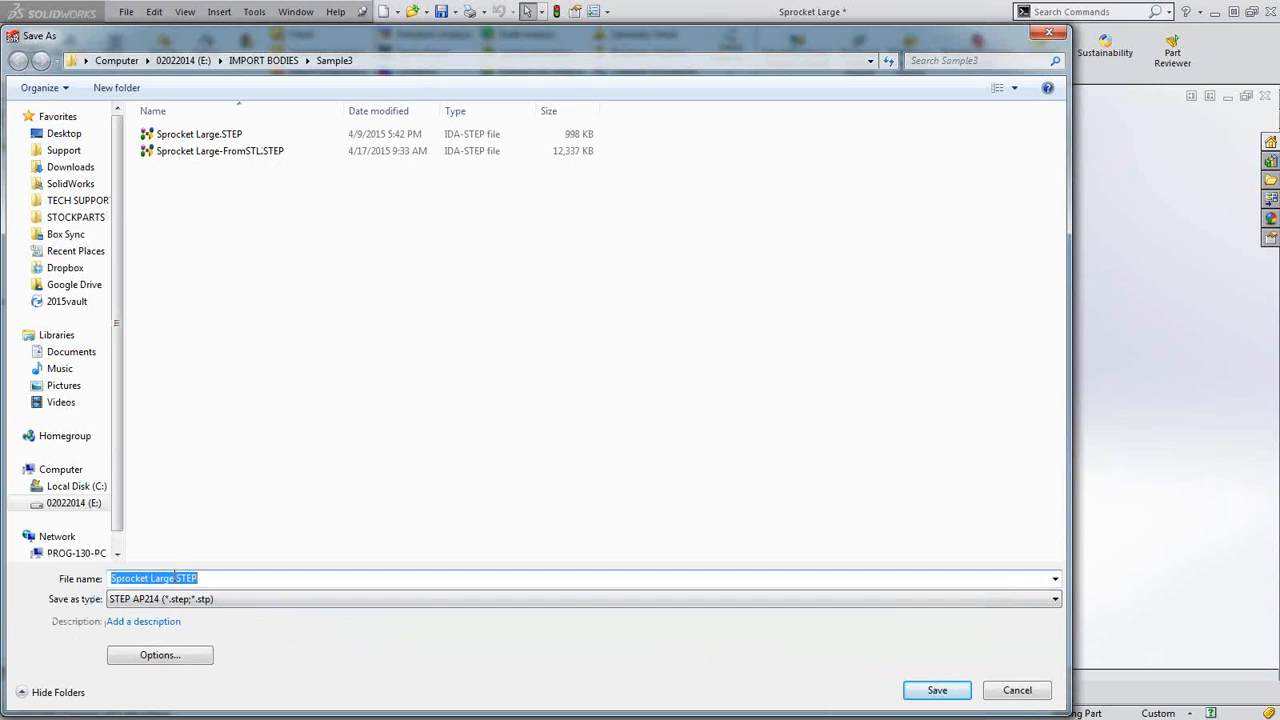
{"action": "left_click", "coordinate": [211, 158]}
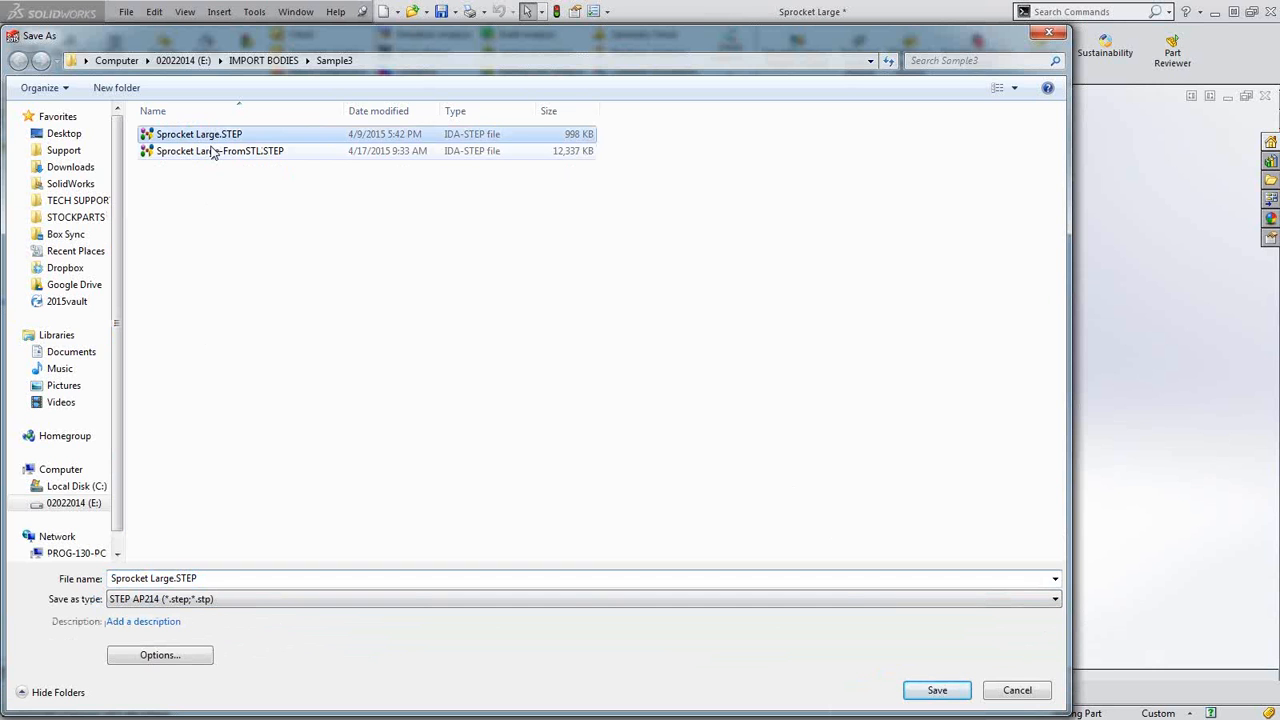
{"action": "left_click", "coordinate": [214, 578]}
{"action": "left_click", "coordinate": [214, 578]}
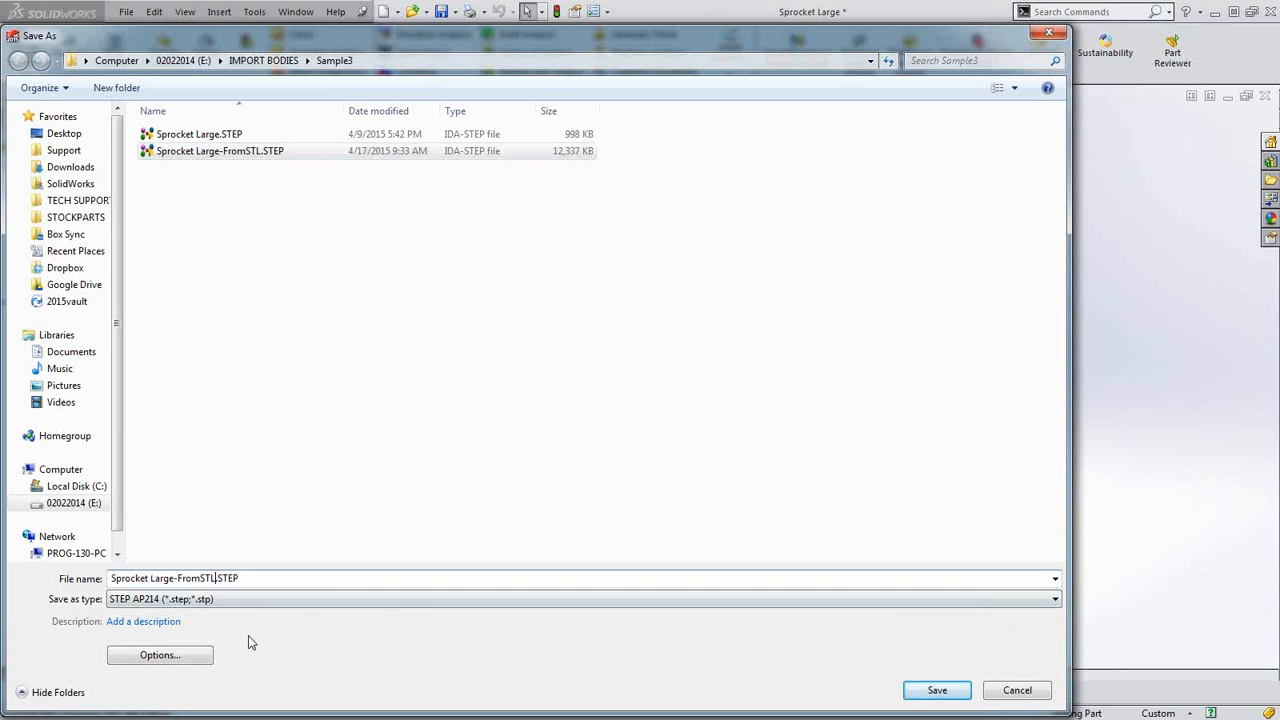
{"action": "type", "text": "2"}
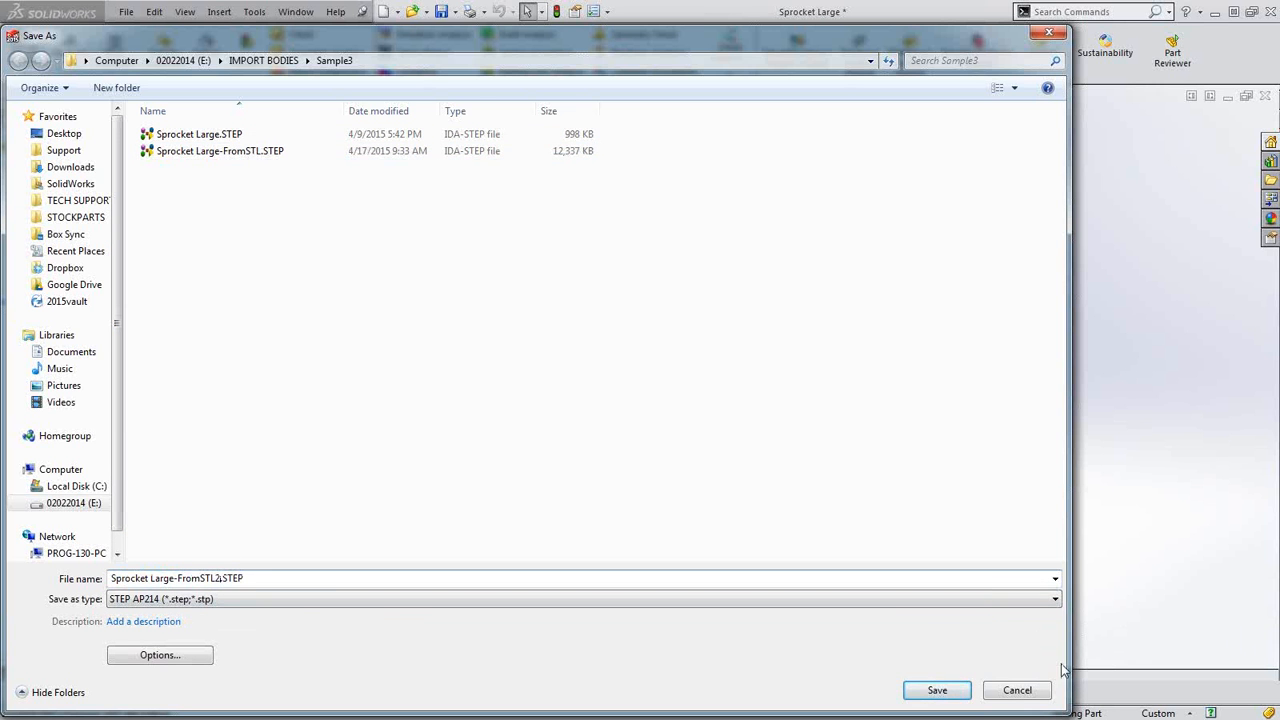
{"action": "left_click", "coordinate": [935, 690]}
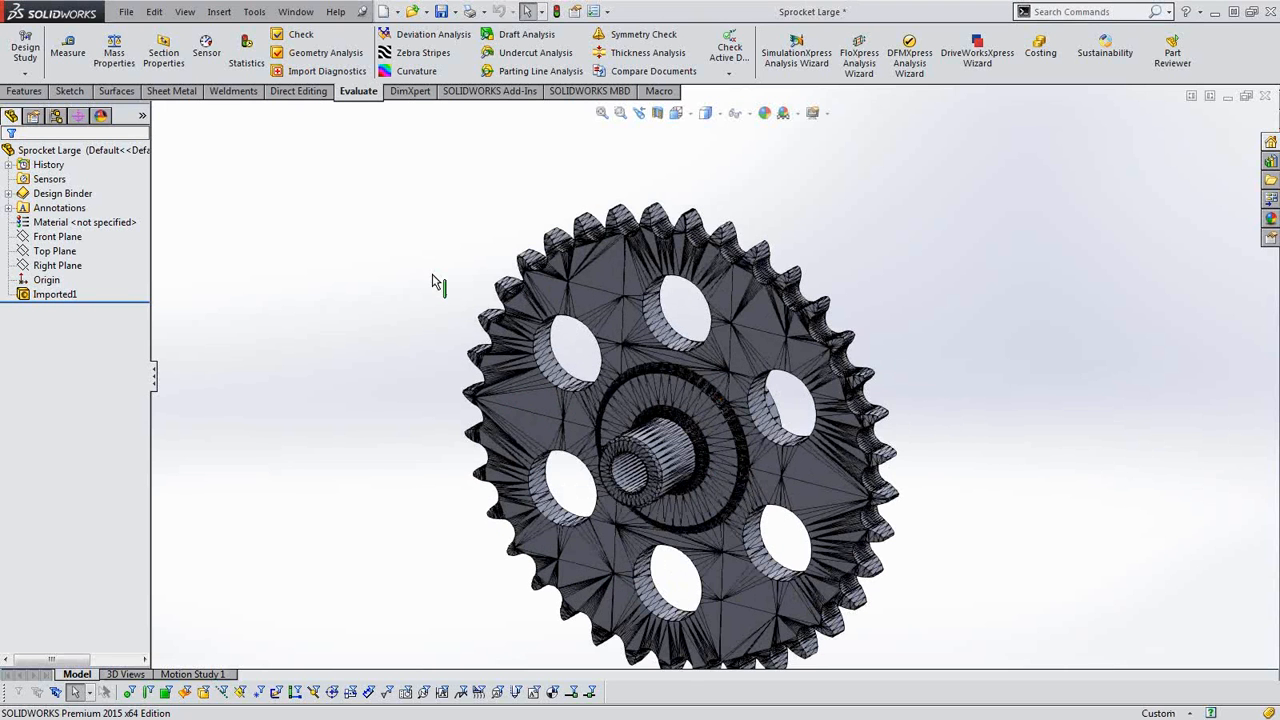
Close the STL-imported sprocket without saving, and open Sprocket Large-FromSTL2.STEP from the Sample3 folder, declining Import Diagnostics.
{"action": "scroll", "coordinate": [680, 434], "scroll_direction": "up", "scroll_amount": 1}
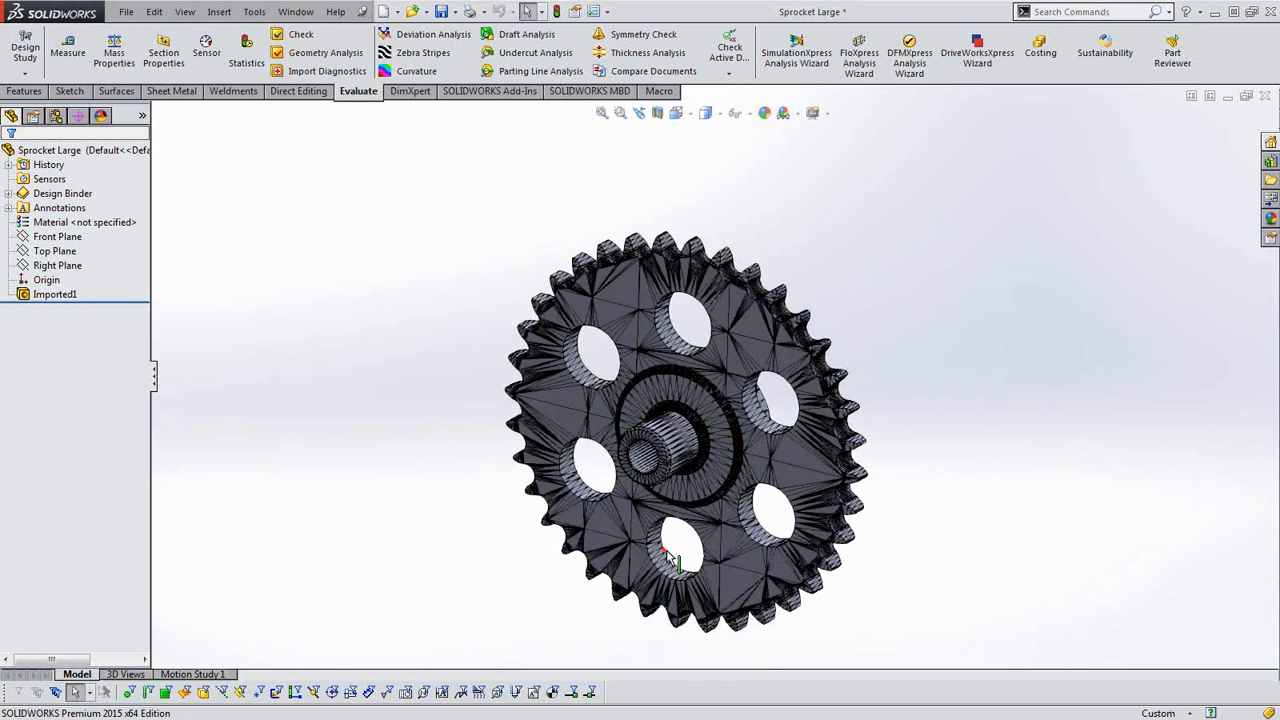
{"action": "left_click", "coordinate": [1272, 94]}
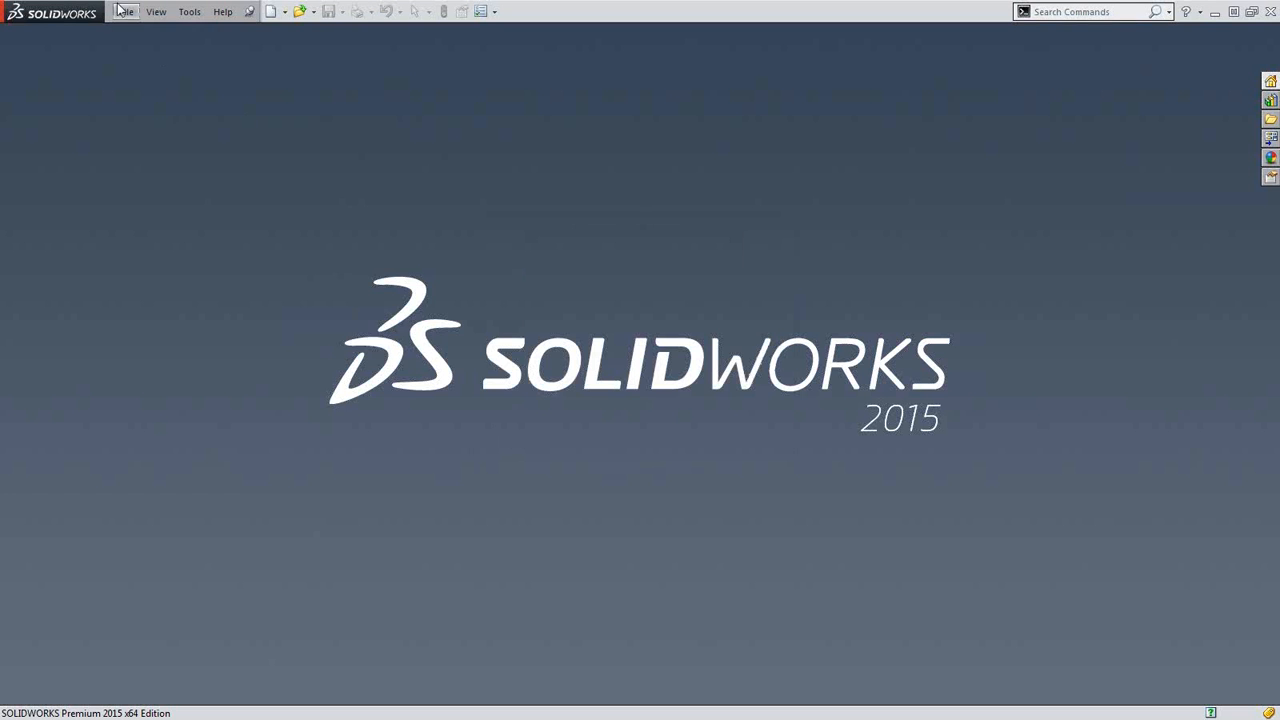
{"action": "left_click", "coordinate": [126, 11]}
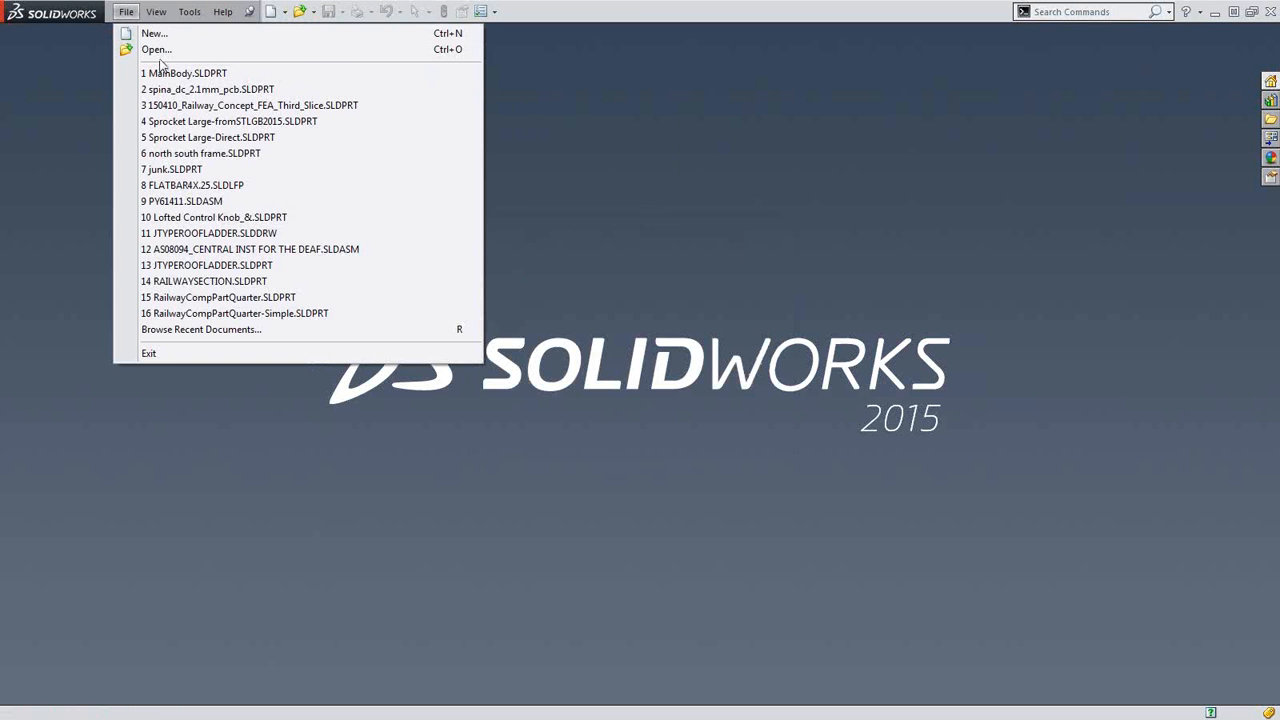
{"action": "left_click", "coordinate": [157, 50]}
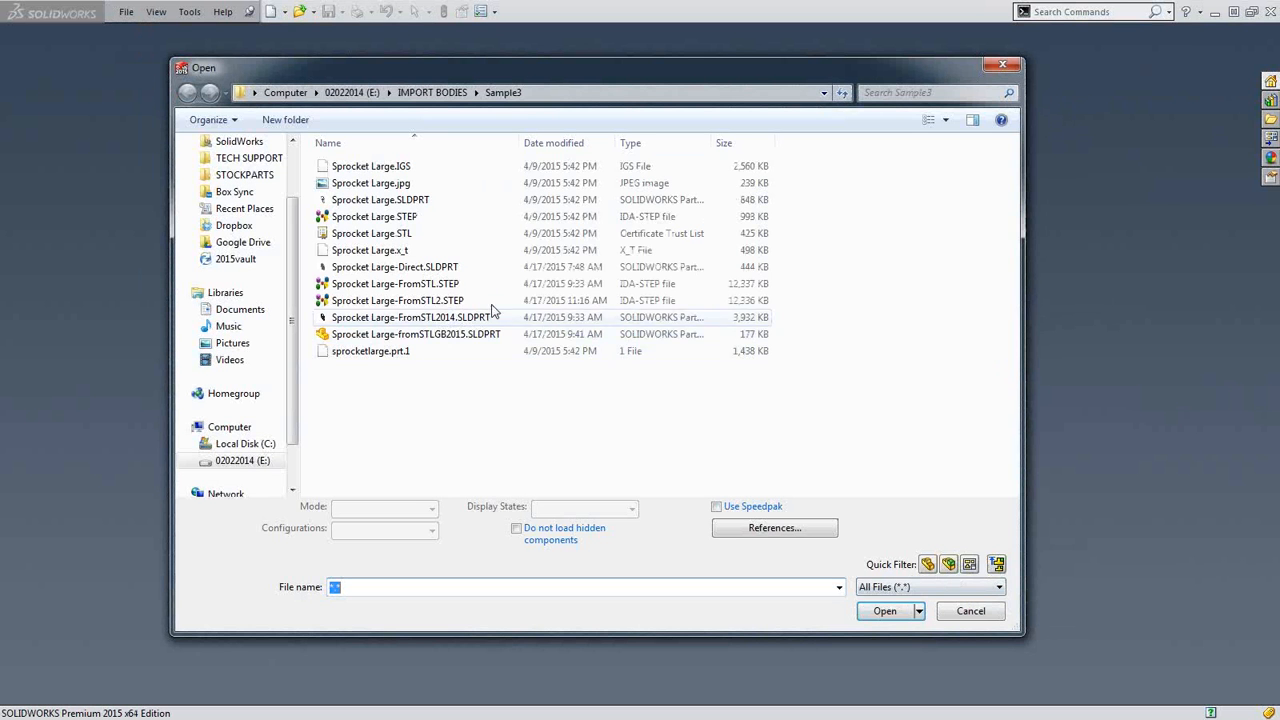
{"action": "left_click", "coordinate": [430, 302]}
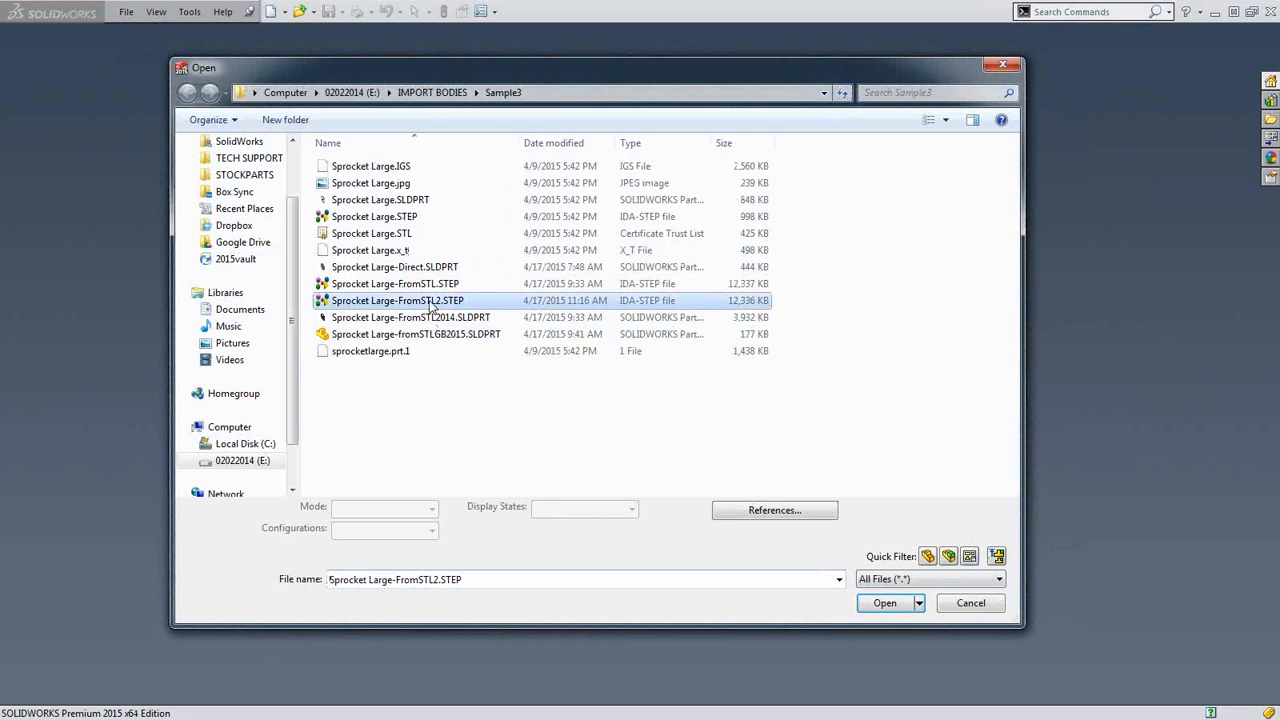
{"action": "left_click", "coordinate": [885, 603]}
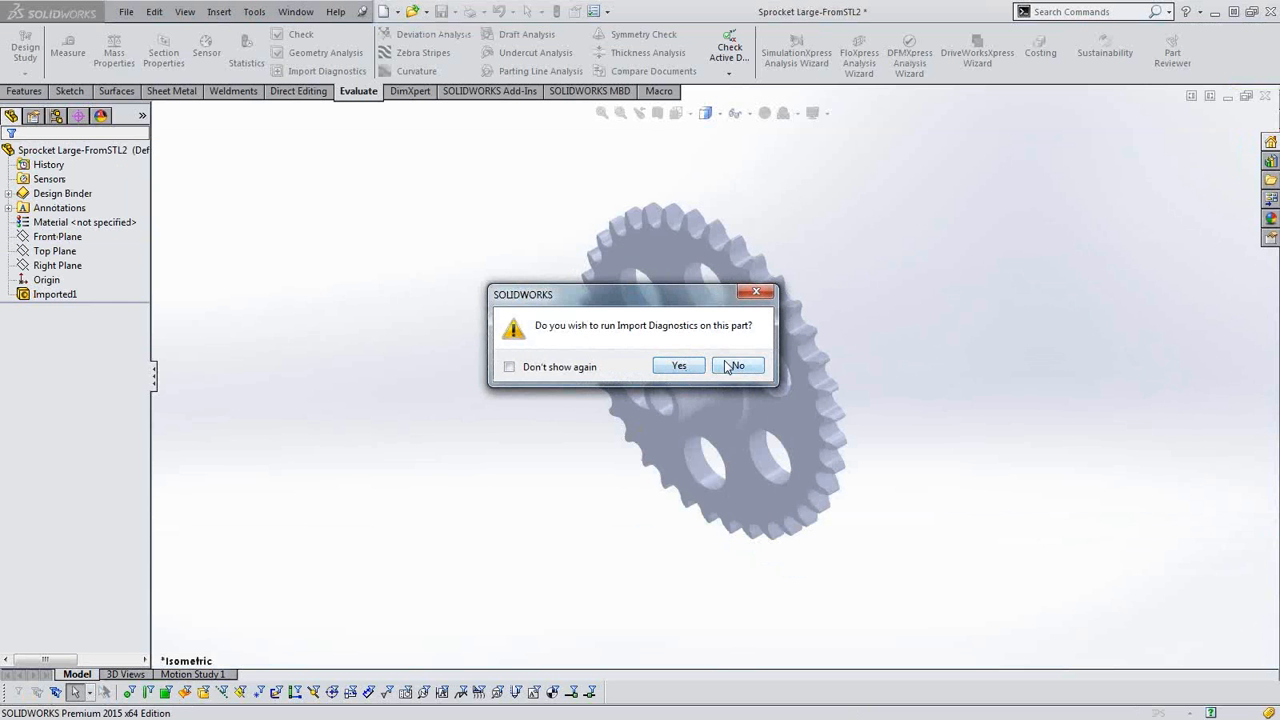
{"action": "left_click", "coordinate": [733, 366]}
Examine the planar and cylindrical faces on both hub sides of the sprocket reimported from STEP, selecting the two hub end faces.
{"action": "middle_click_drag", "start_coordinate": [608, 443], "coordinate": [675, 408]}
{"action": "scroll", "coordinate": [729, 398], "scroll_direction": "down", "scroll_amount": 6}
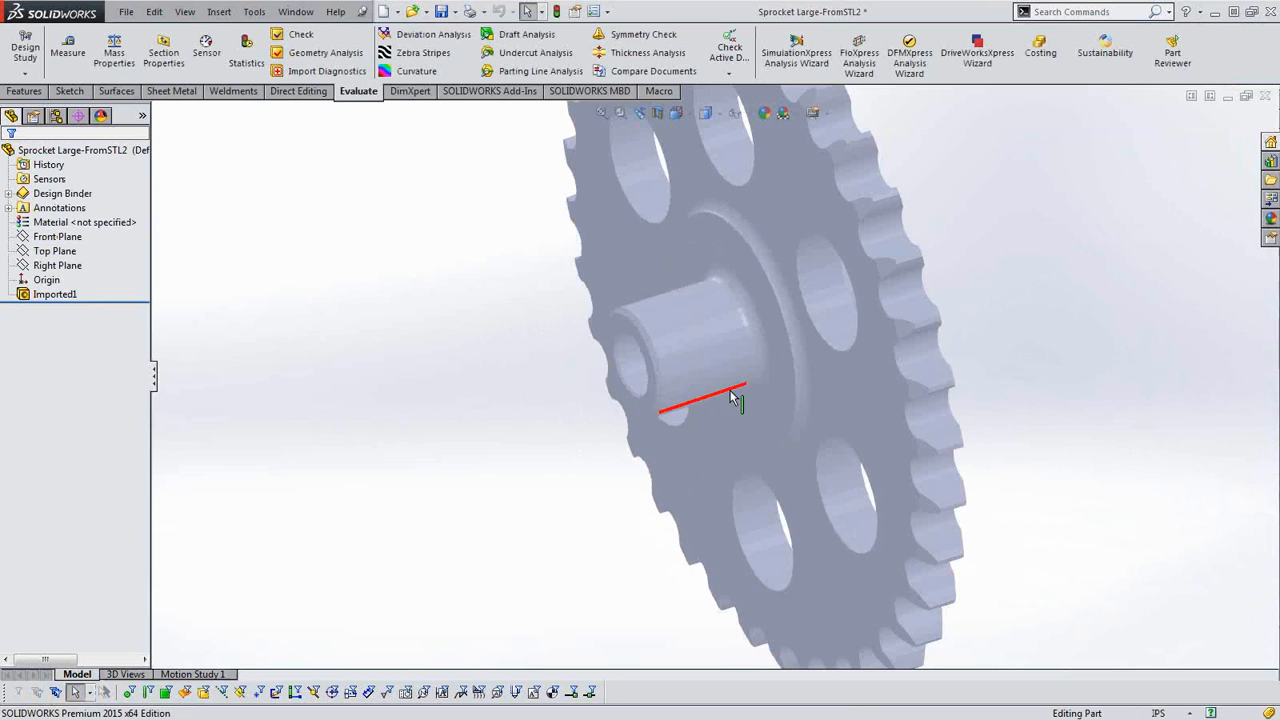
{"action": "scroll", "coordinate": [789, 404], "scroll_direction": "down", "scroll_amount": 3}
{"action": "scroll", "coordinate": [814, 423], "scroll_direction": "up", "scroll_amount": 10}
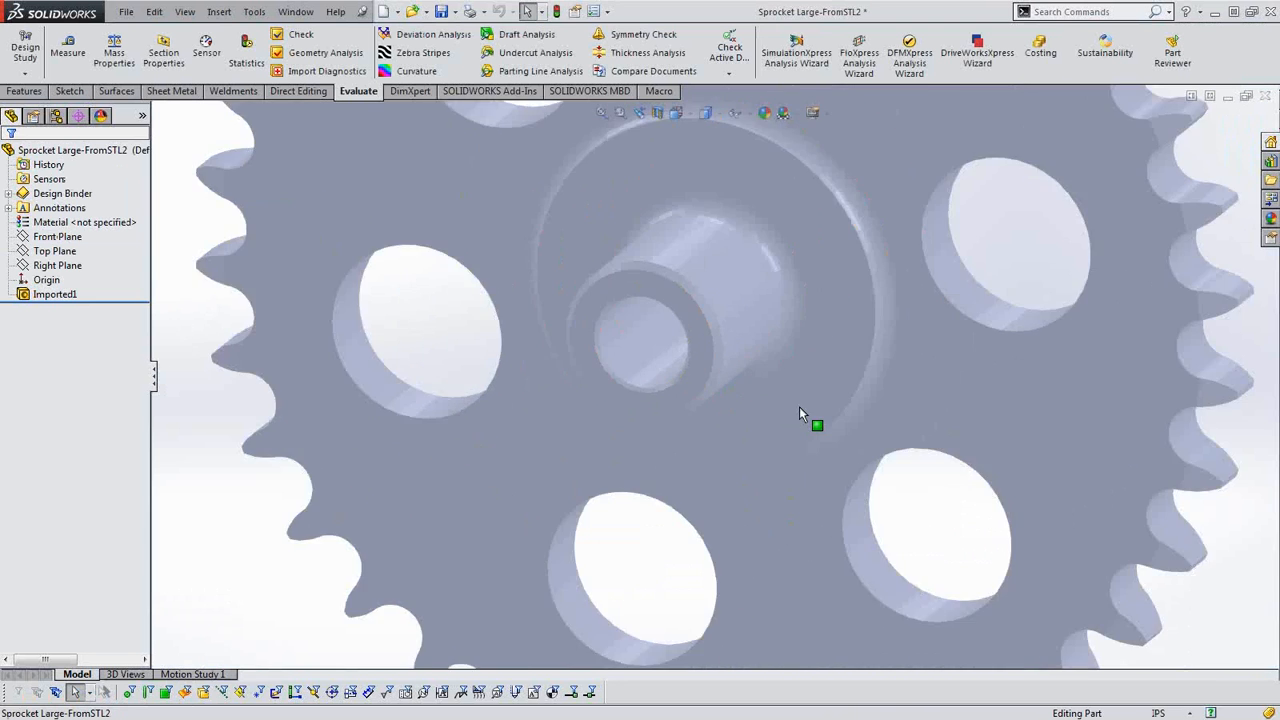
{"action": "middle_click_drag", "start_coordinate": [889, 426], "coordinate": [1094, 289]}
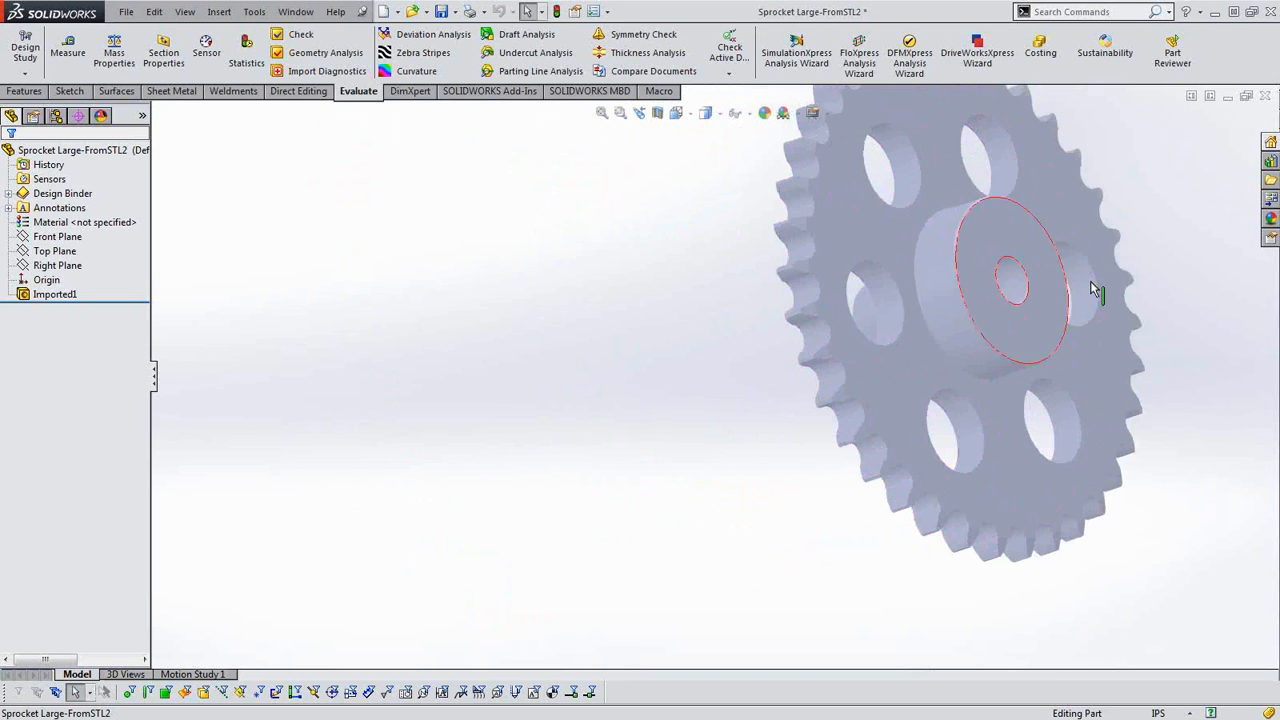
{"action": "left_click", "coordinate": [1008, 333]}
{"action": "middle_click_drag", "start_coordinate": [990, 437], "coordinate": [811, 374]}
{"action": "scroll", "coordinate": [866, 509], "scroll_direction": "down", "scroll_amount": 4}
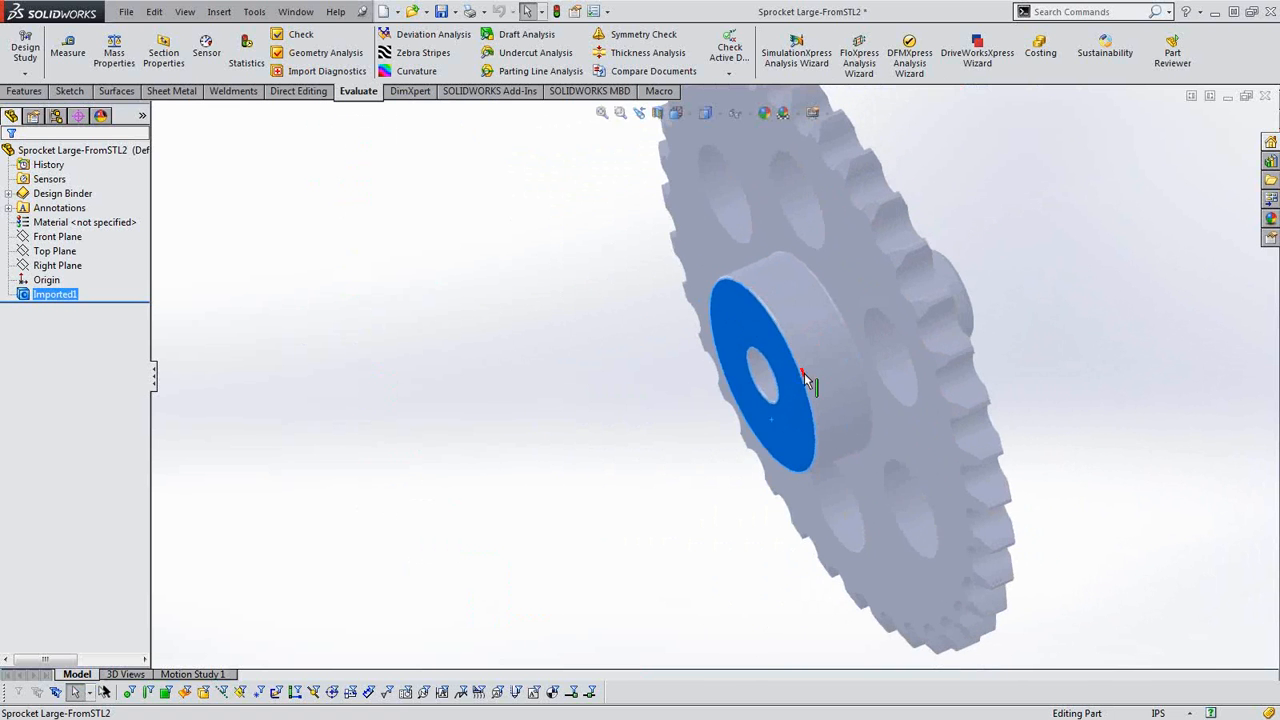
{"action": "scroll", "coordinate": [803, 376], "scroll_direction": "down", "scroll_amount": 4}
{"action": "scroll", "coordinate": [863, 378], "scroll_direction": "up", "scroll_amount": 3}
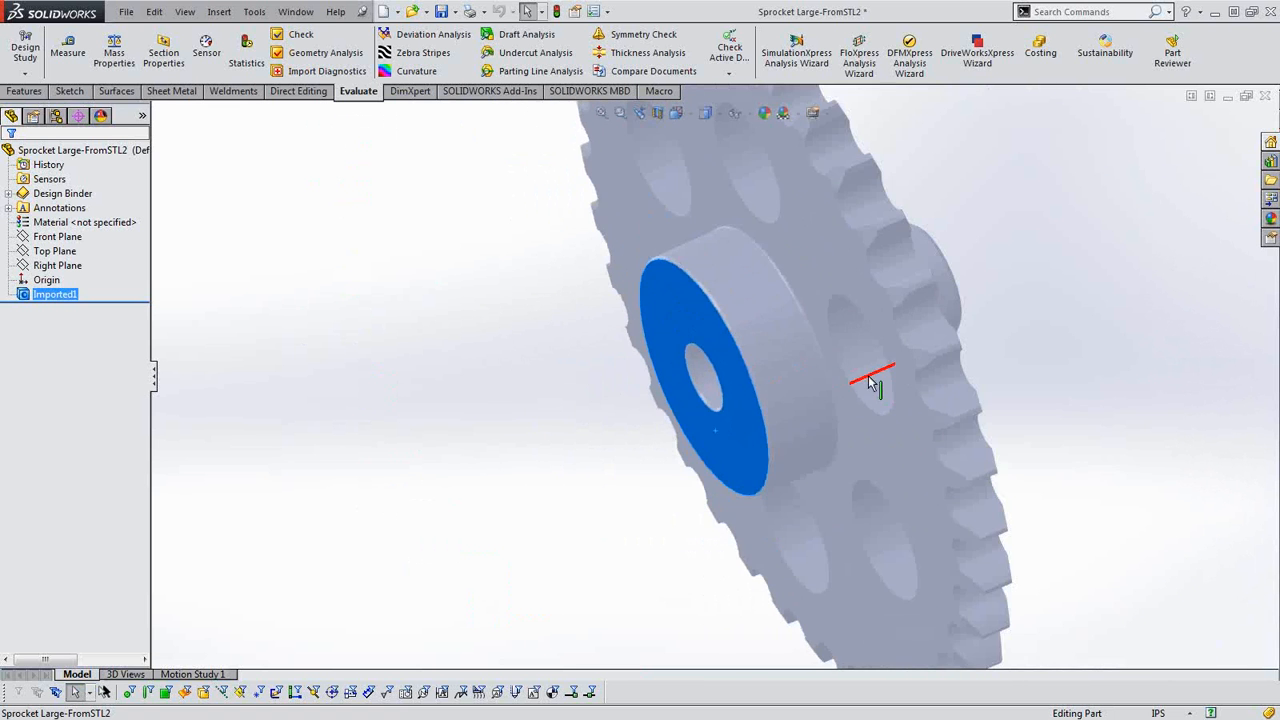
{"action": "mouse_move", "coordinate": [868, 383]}
{"action": "middle_mouse_down"}
{"action": "mouse_move", "coordinate": [837, 386]}
{"action": "mouse_move", "coordinate": [857, 366]}
{"action": "middle_mouse_up"}
{"action": "scroll", "coordinate": [1020, 277], "scroll_direction": "down", "scroll_amount": 5}
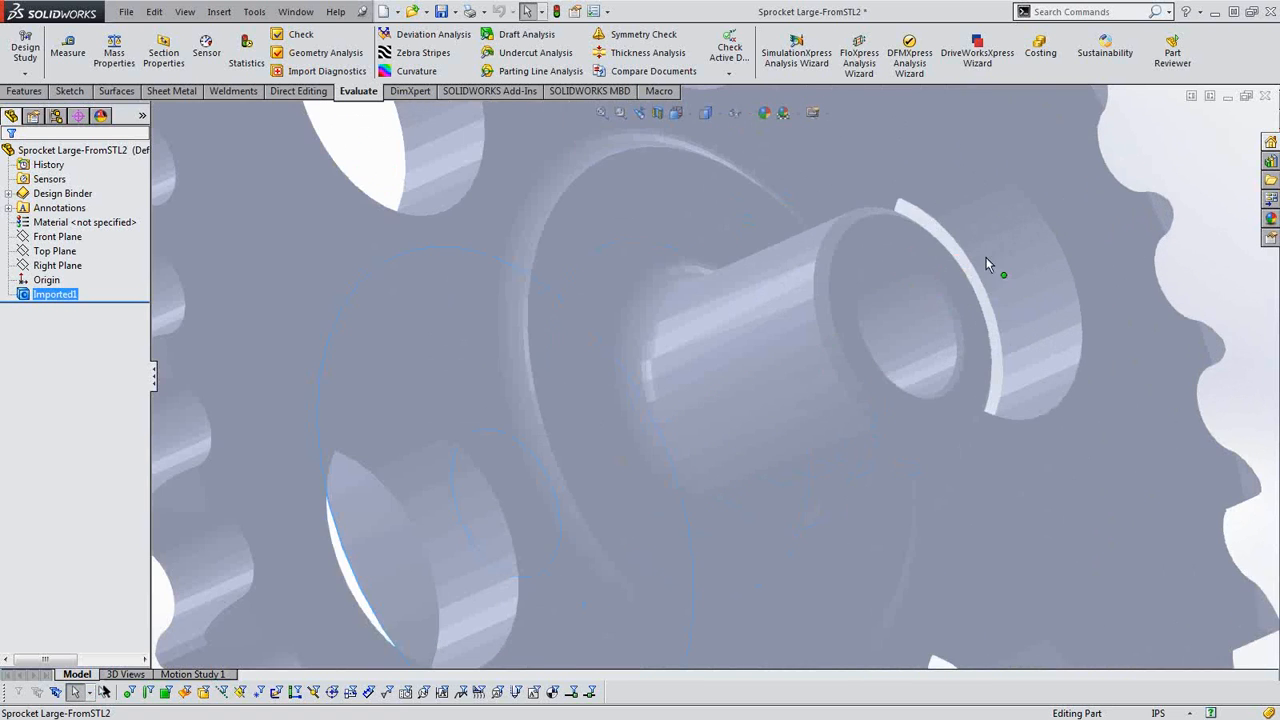
{"action": "left_click", "coordinate": [941, 298]}
{"action": "scroll", "coordinate": [945, 347], "scroll_direction": "up", "scroll_amount": 5}
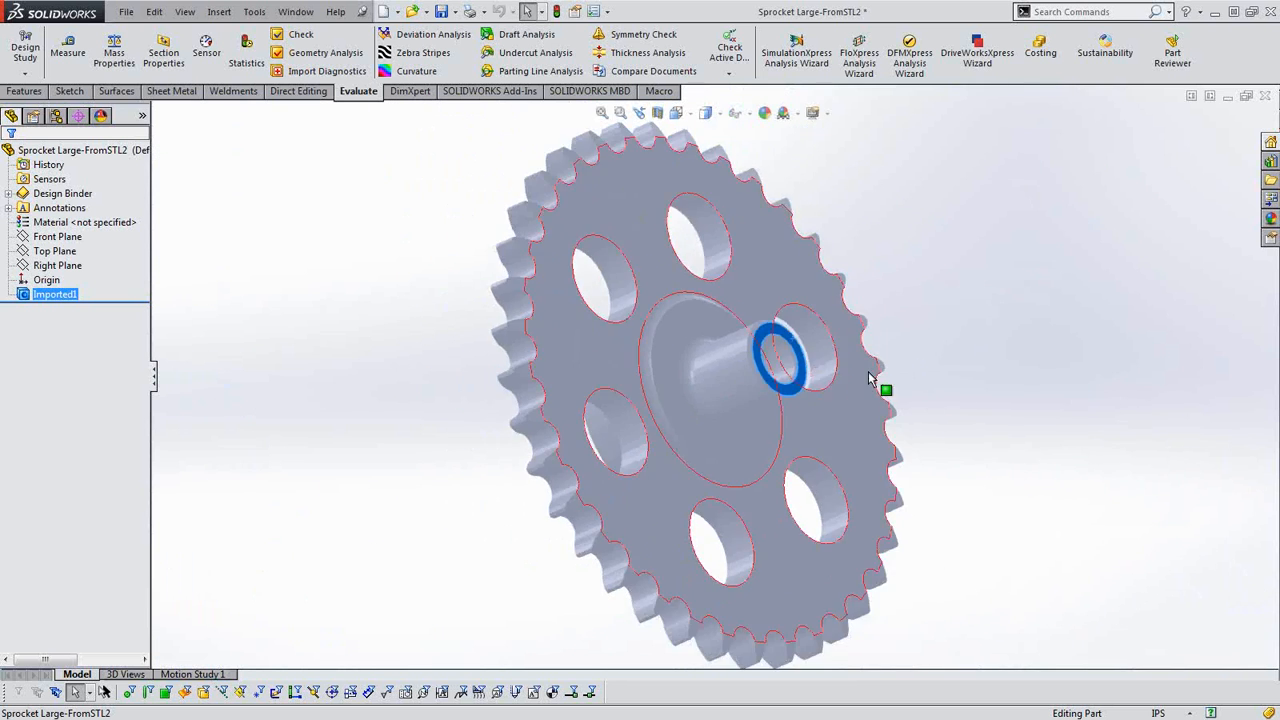
{"action": "middle_click_drag", "start_coordinate": [868, 371], "coordinate": [990, 333]}
Display the reimported sprocket as Shaded With Edges.
{"action": "scroll", "coordinate": [991, 333], "scroll_direction": "up", "scroll_amount": 3}
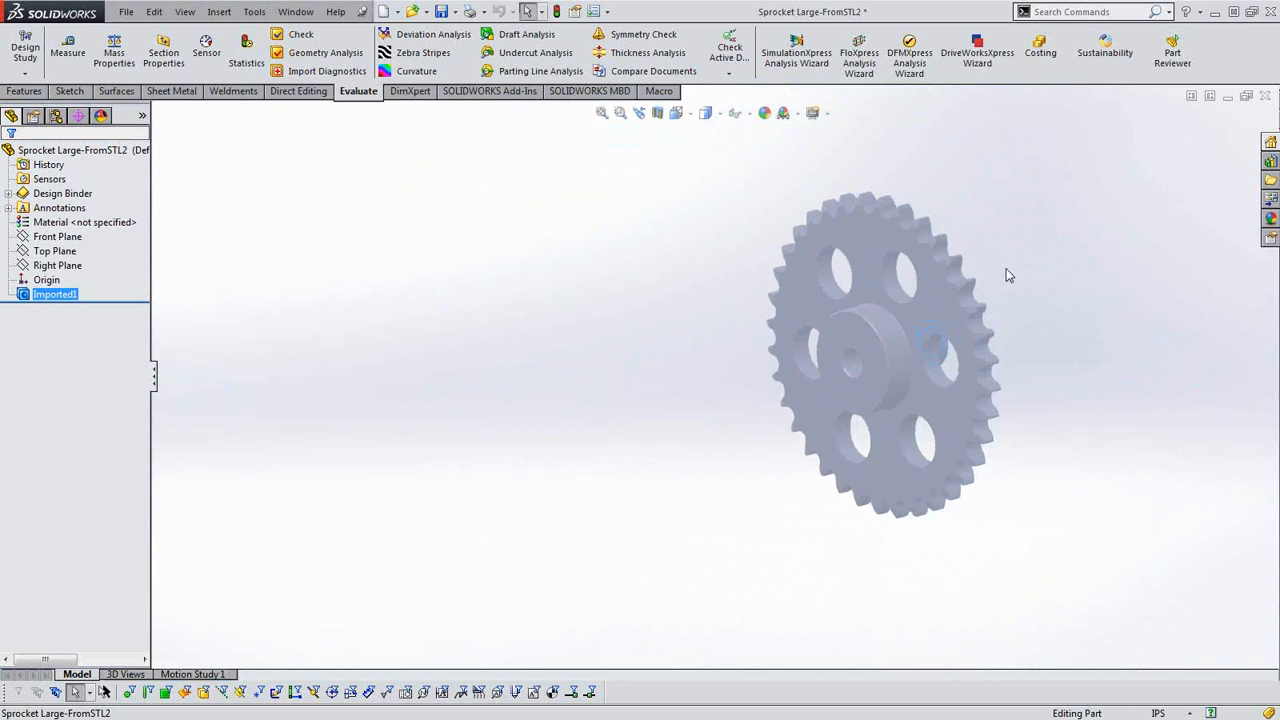
{"action": "scroll", "coordinate": [1008, 276], "scroll_direction": "down", "scroll_amount": 2}
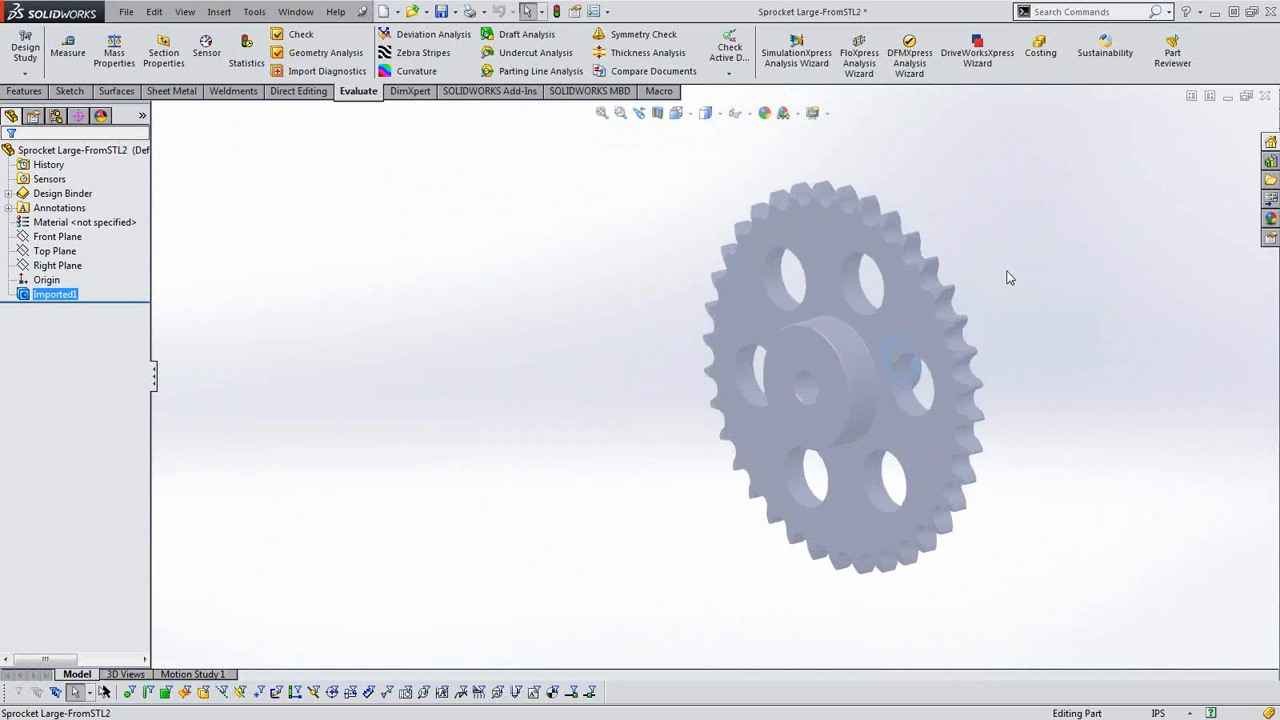
{"action": "left_click", "coordinate": [717, 116]}
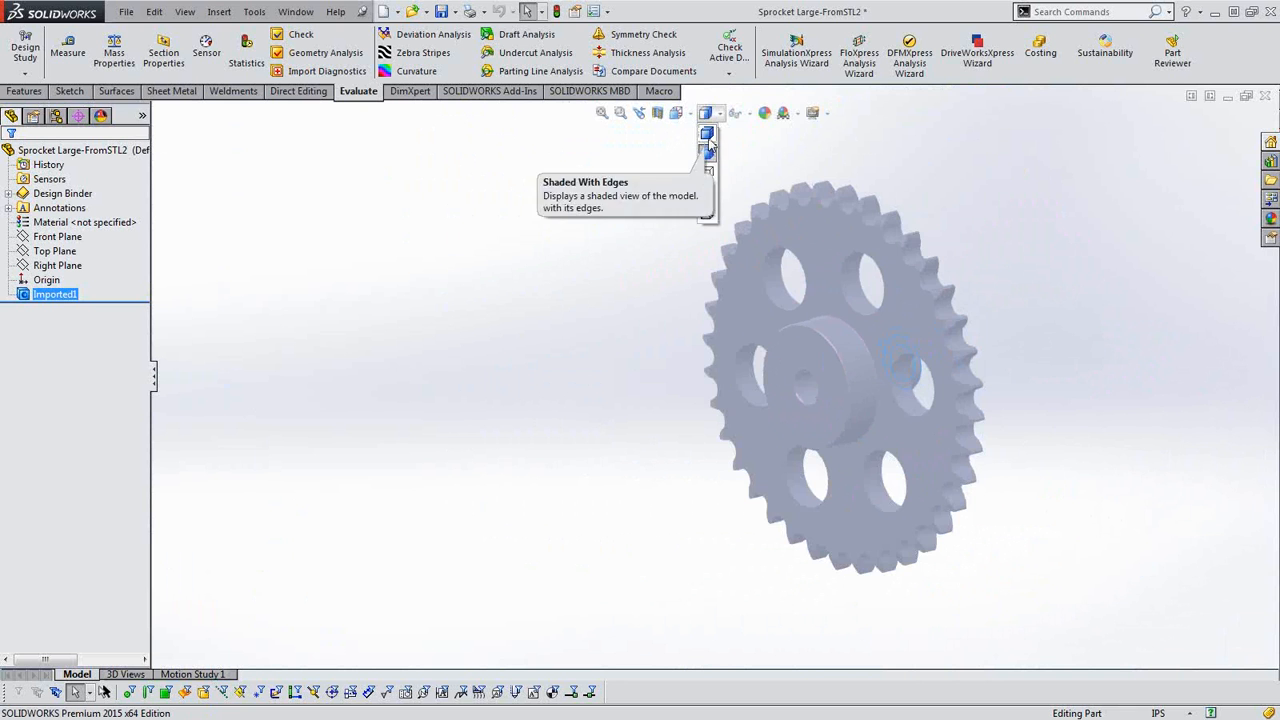
{"action": "left_click", "coordinate": [707, 133]}
{"action": "middle_click_drag", "start_coordinate": [662, 253], "coordinate": [751, 280]}
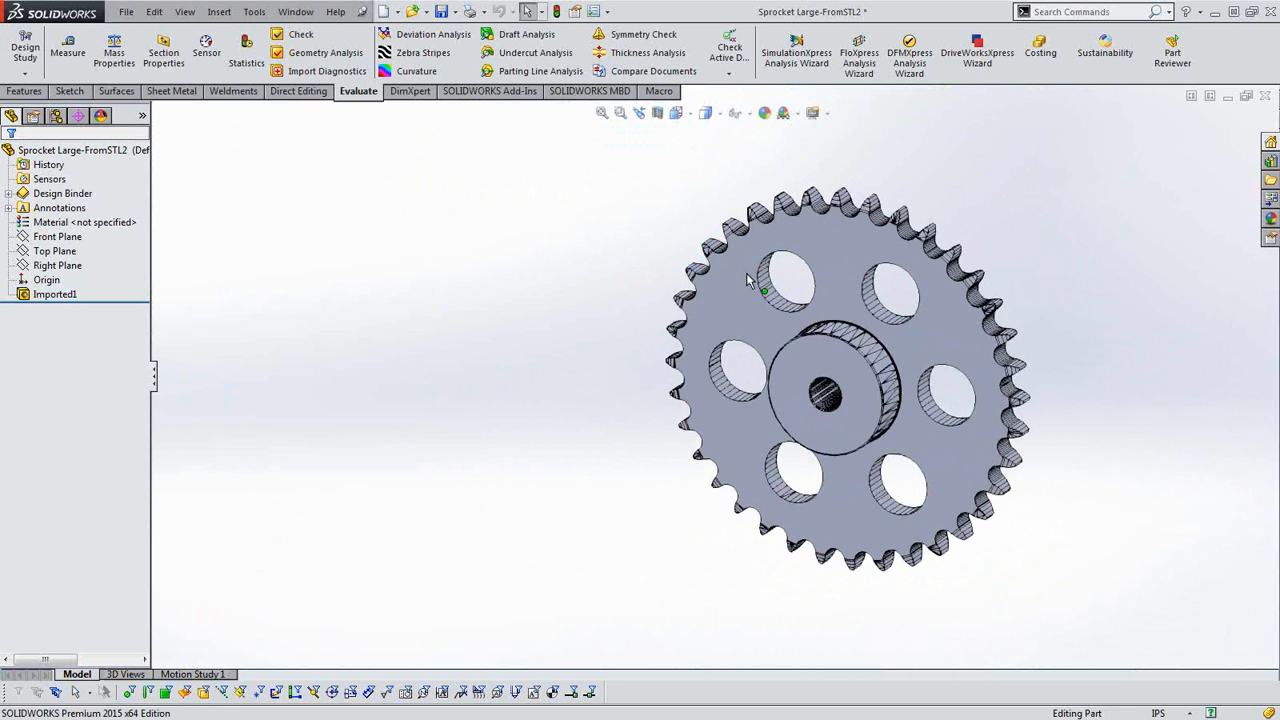
Examine the merged flat faces and the faceted edges in the holes, hub and teeth on both sides of the sprocket.
{"action": "scroll", "coordinate": [849, 304], "scroll_direction": "down", "scroll_amount": 2}
{"action": "middle_click_drag", "start_coordinate": [849, 304], "coordinate": [872, 347]}
{"action": "scroll", "coordinate": [872, 347], "scroll_direction": "down", "scroll_amount": 2}
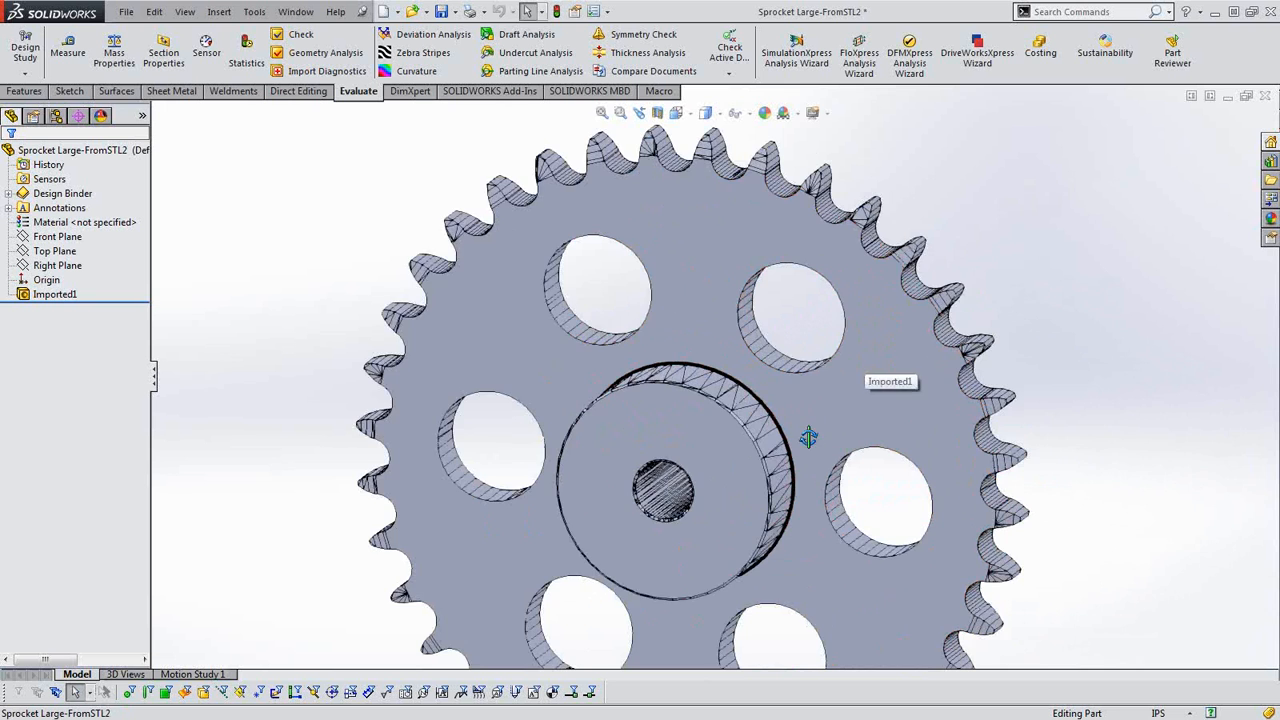
{"action": "middle_click_drag", "start_coordinate": [808, 434], "coordinate": [757, 490]}
{"action": "scroll", "coordinate": [757, 490], "scroll_direction": "up", "scroll_amount": 4}
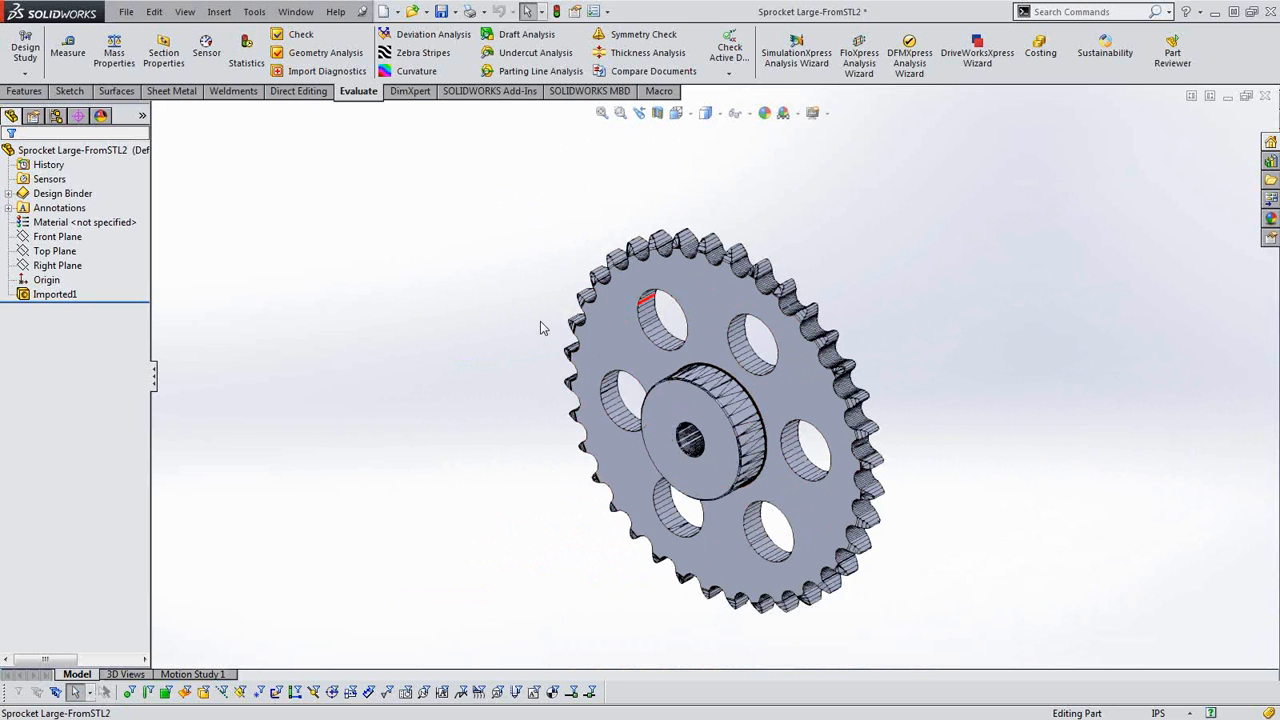
{"action": "scroll", "coordinate": [893, 473], "scroll_direction": "up", "scroll_amount": 2}
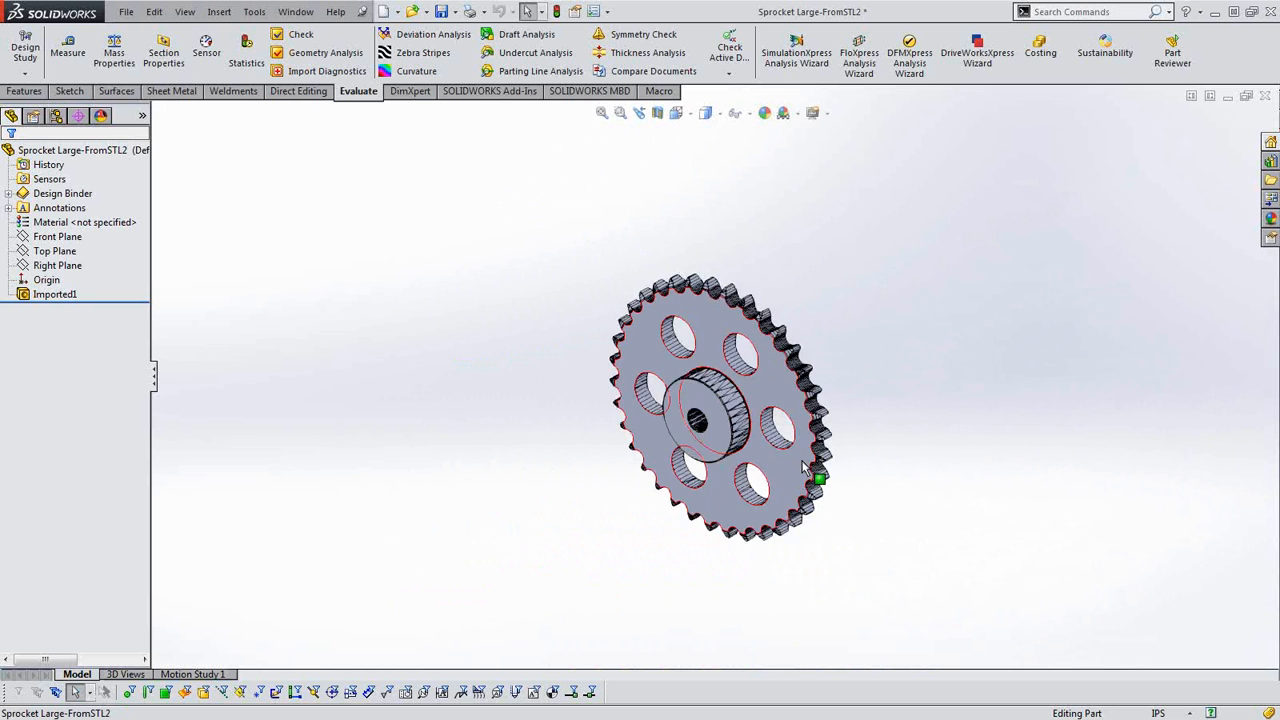
{"action": "scroll", "coordinate": [802, 464], "scroll_direction": "down", "scroll_amount": 2}
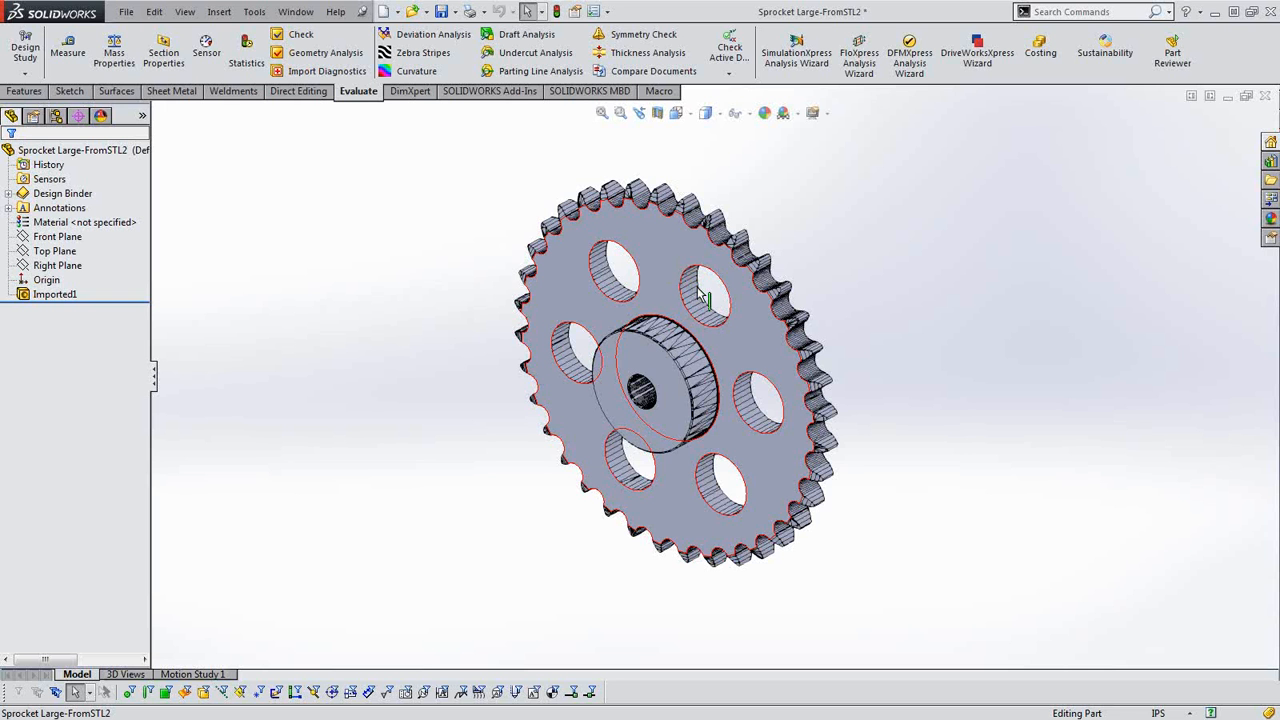
{"action": "middle_click_drag", "start_coordinate": [696, 342], "coordinate": [704, 318]}
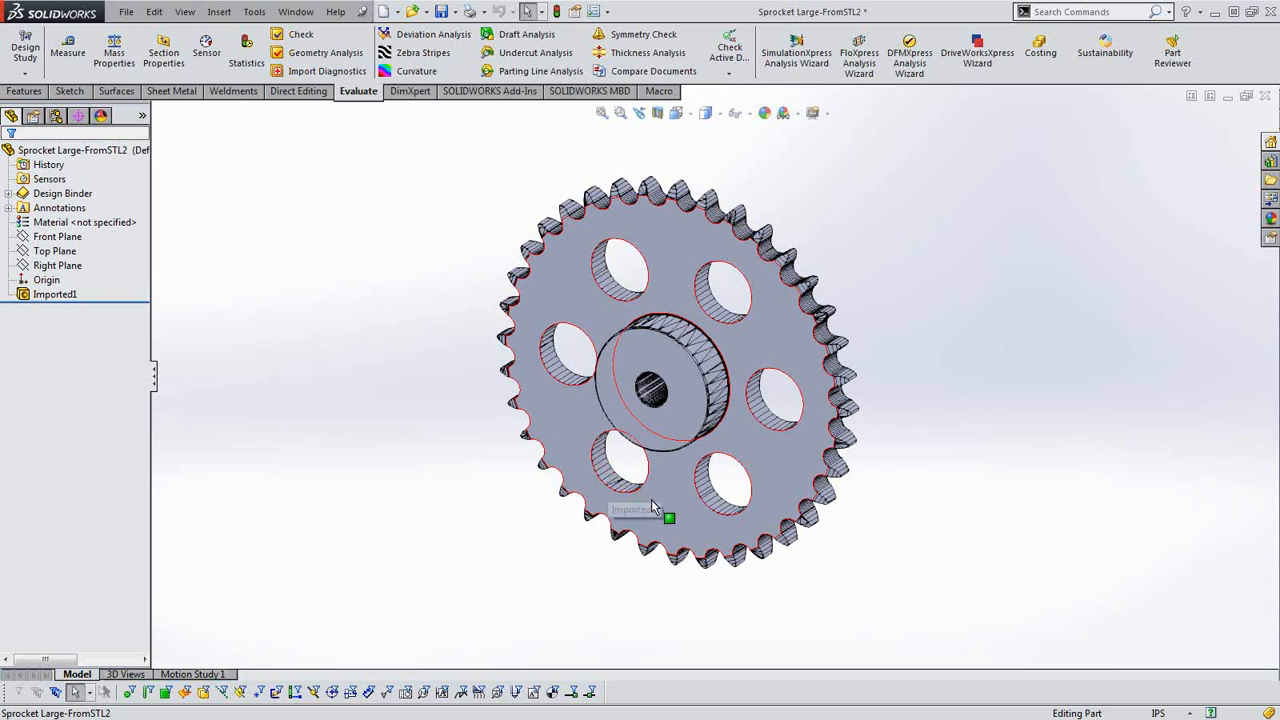
{"action": "middle_click_drag", "start_coordinate": [776, 373], "coordinate": [792, 374]}
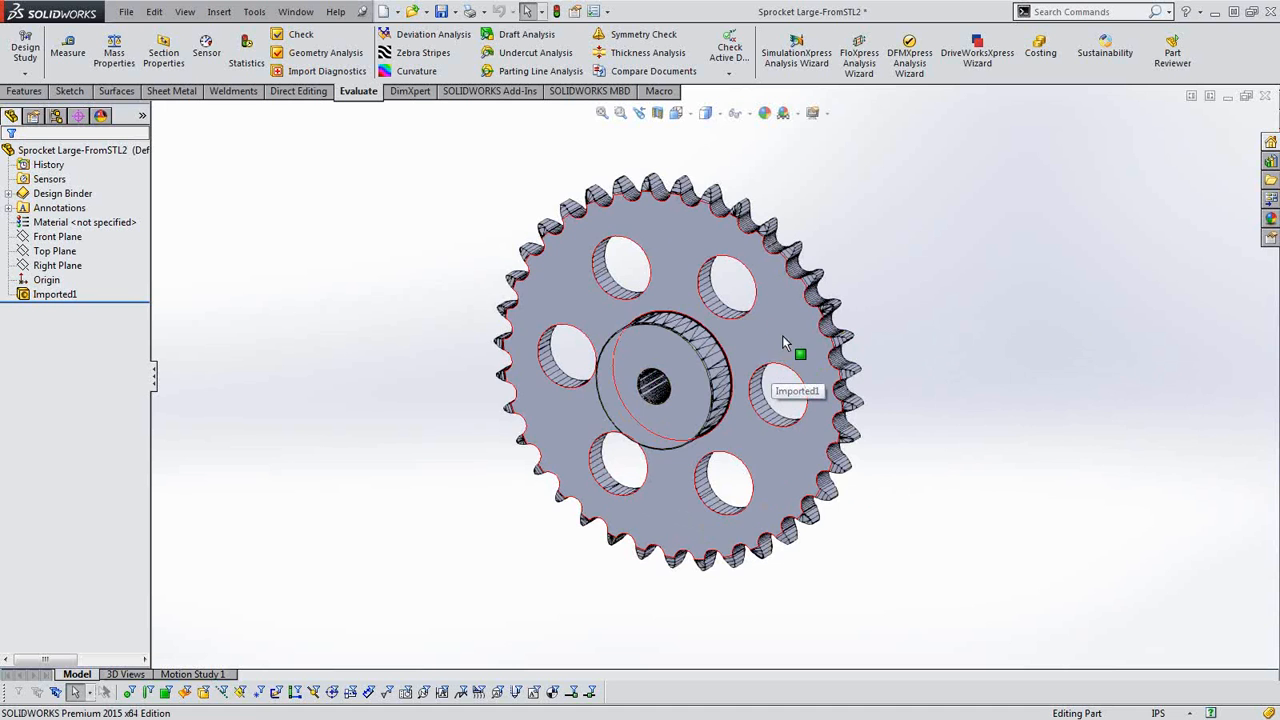
{"action": "middle_click_drag", "start_coordinate": [785, 343], "coordinate": [690, 368]}
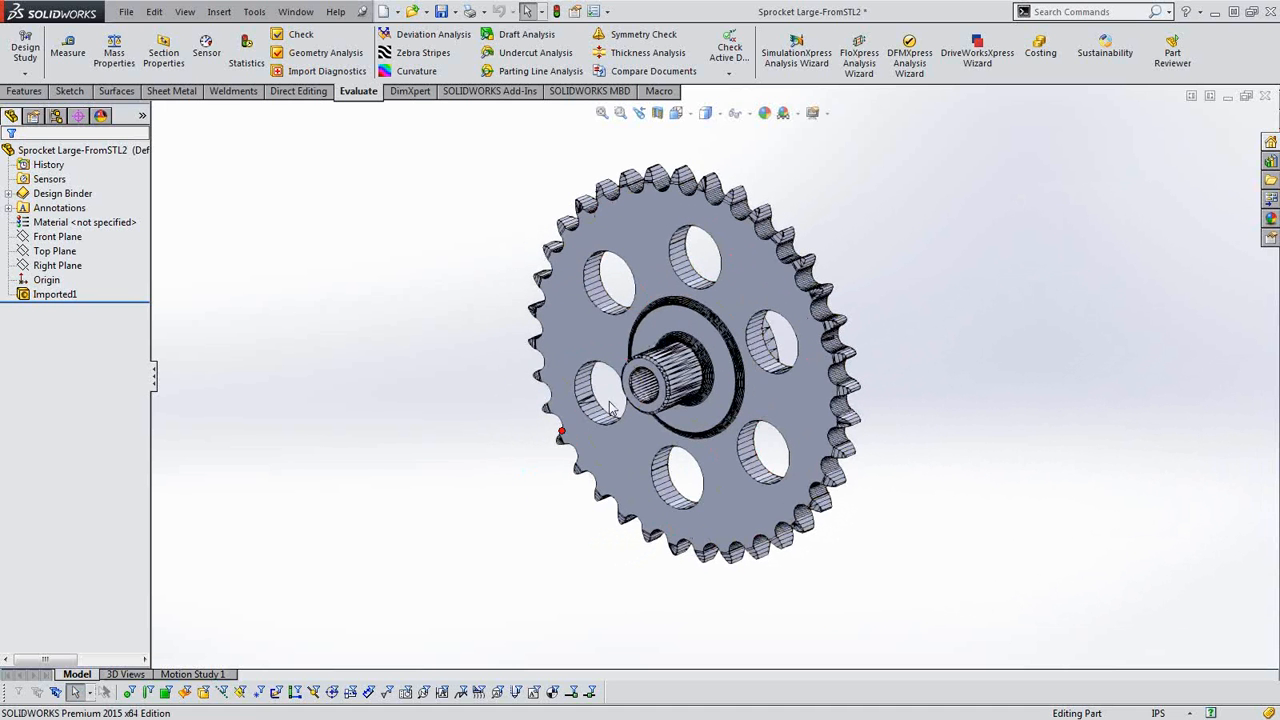
{"action": "middle_click_drag", "start_coordinate": [738, 301], "coordinate": [729, 311]}
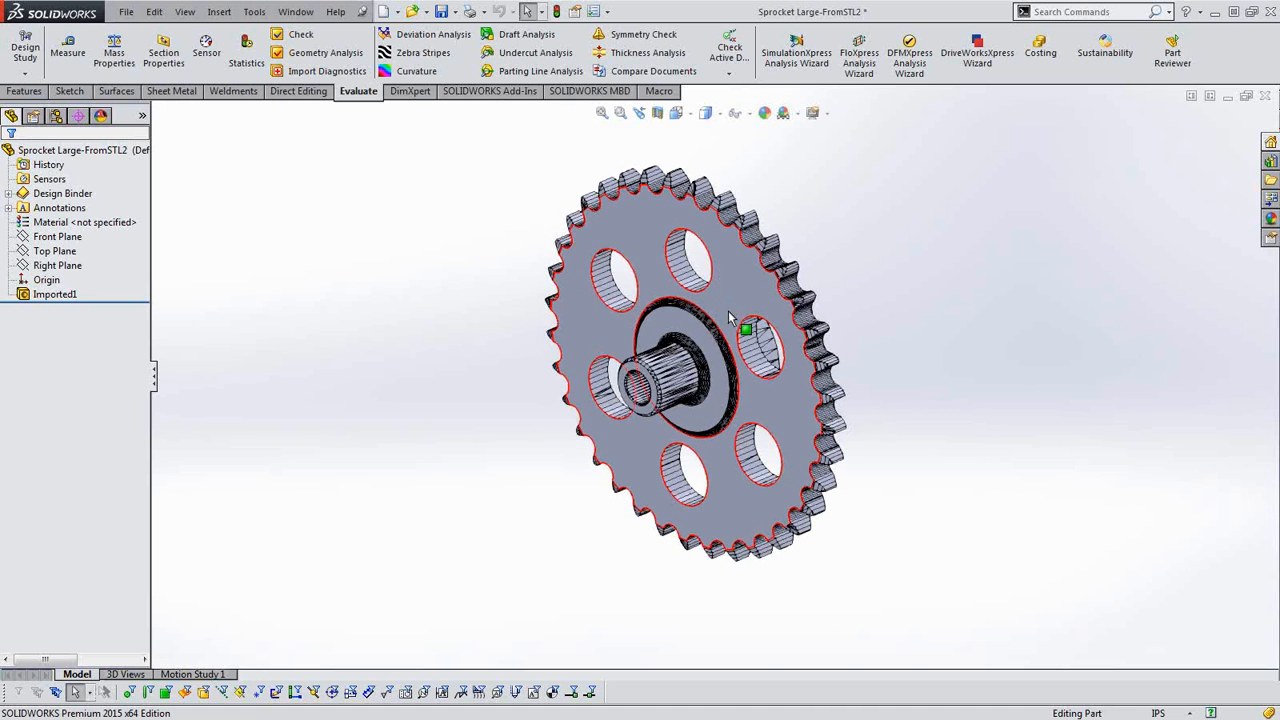
{"action": "scroll", "coordinate": [721, 262], "scroll_direction": "down", "scroll_amount": 4}
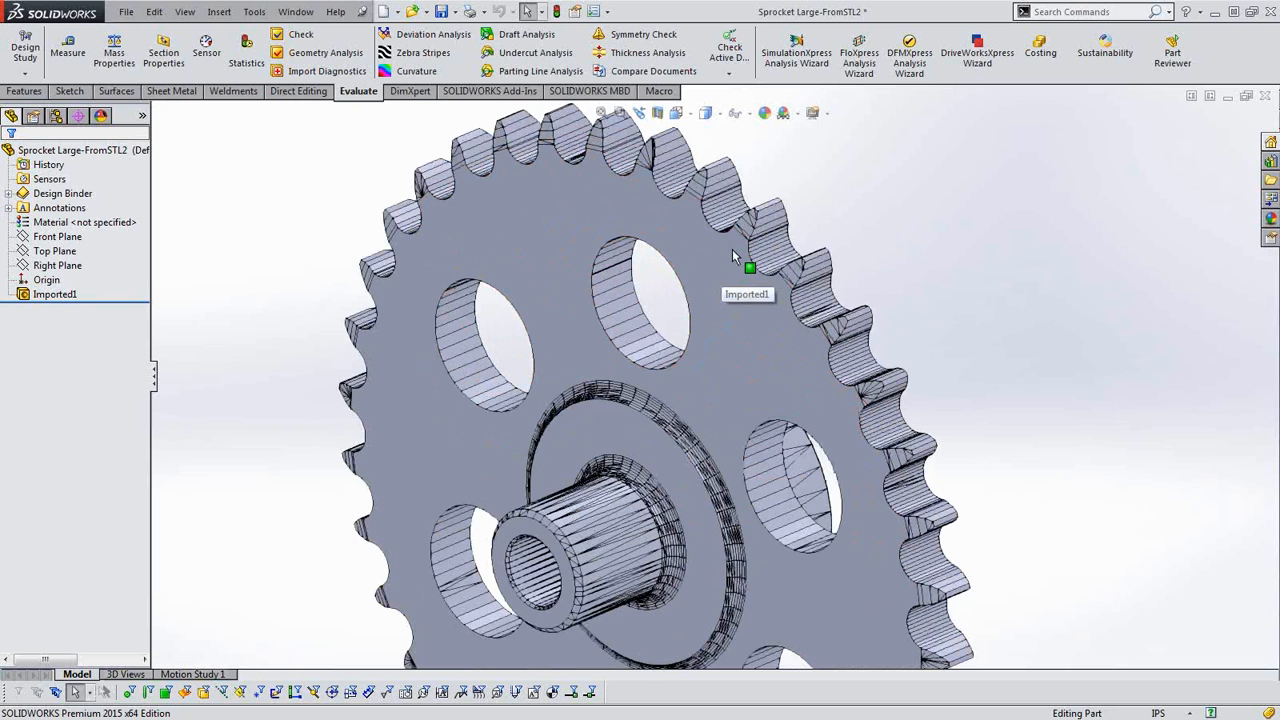
{"action": "scroll", "coordinate": [722, 380], "scroll_direction": "up", "scroll_amount": 2}
{"action": "scroll", "coordinate": [722, 380], "scroll_direction": "up", "scroll_amount": 1}
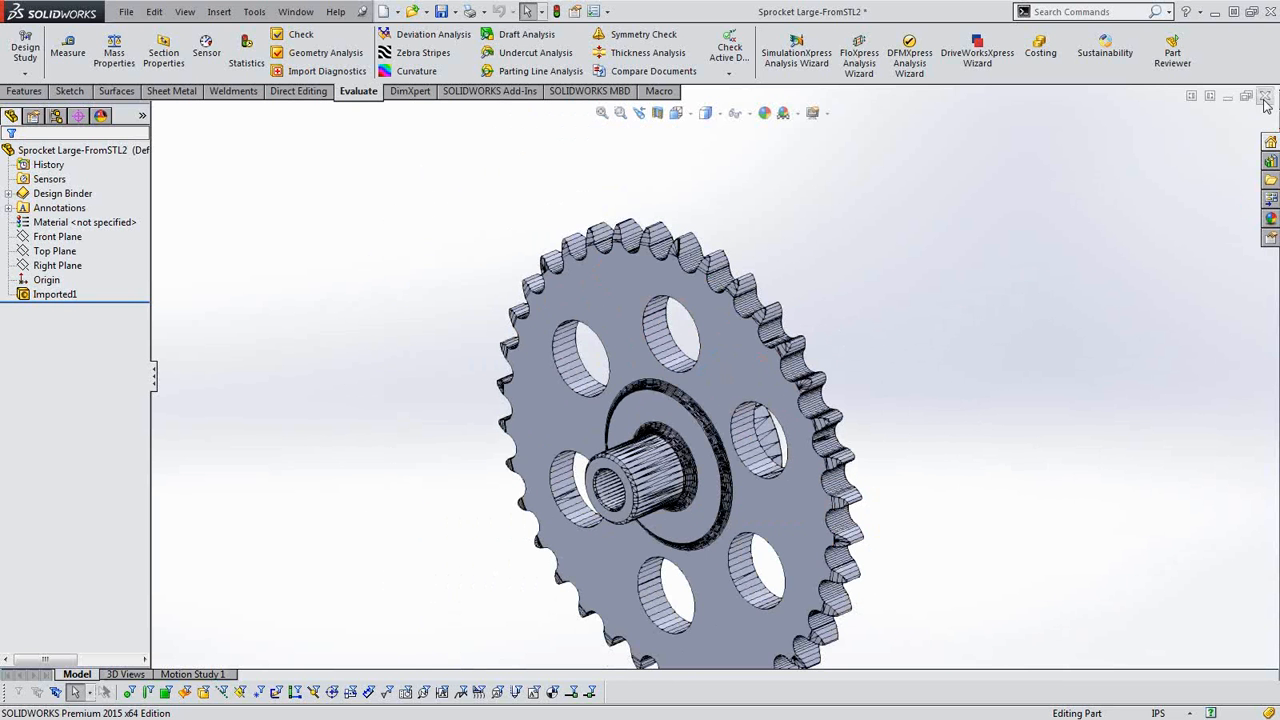
Close the STEP-imported sprocket without saving, and open the Parasolid file Sprocket Large.x_t from the Sample3 folder.
{"action": "left_click", "coordinate": [1266, 104]}
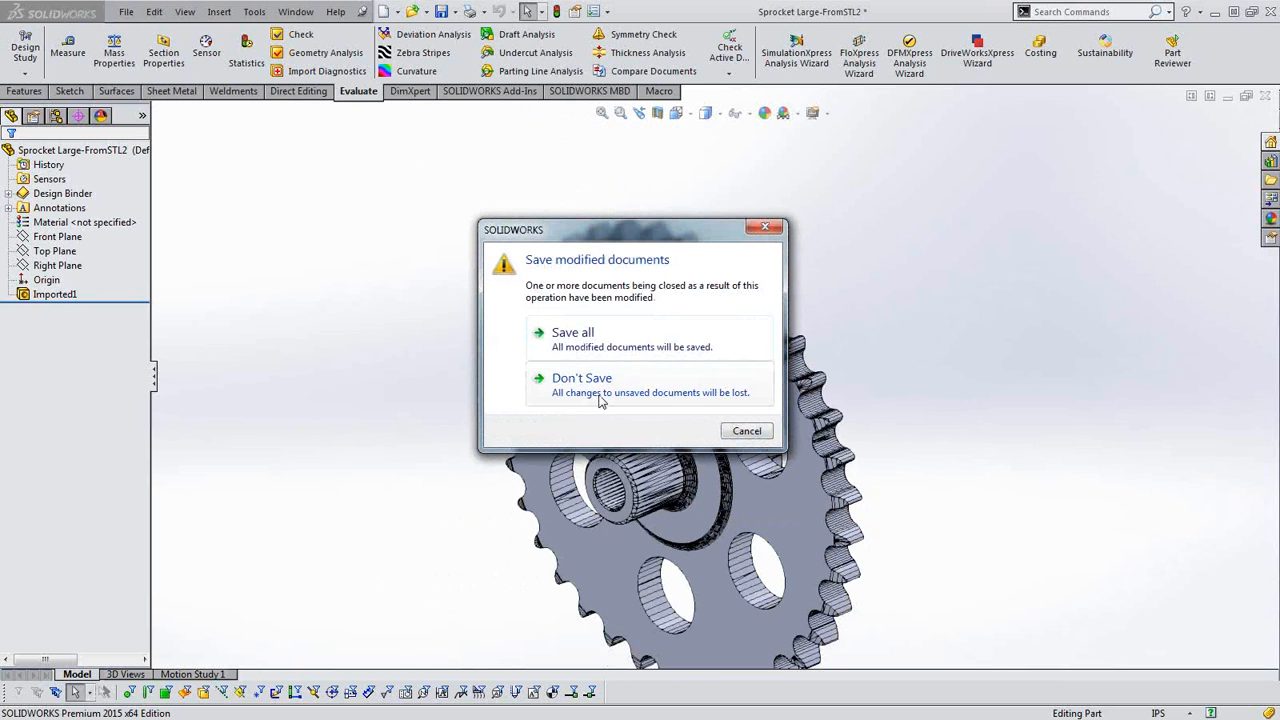
{"action": "left_click", "coordinate": [600, 358]}
{"action": "left_click", "coordinate": [126, 11]}
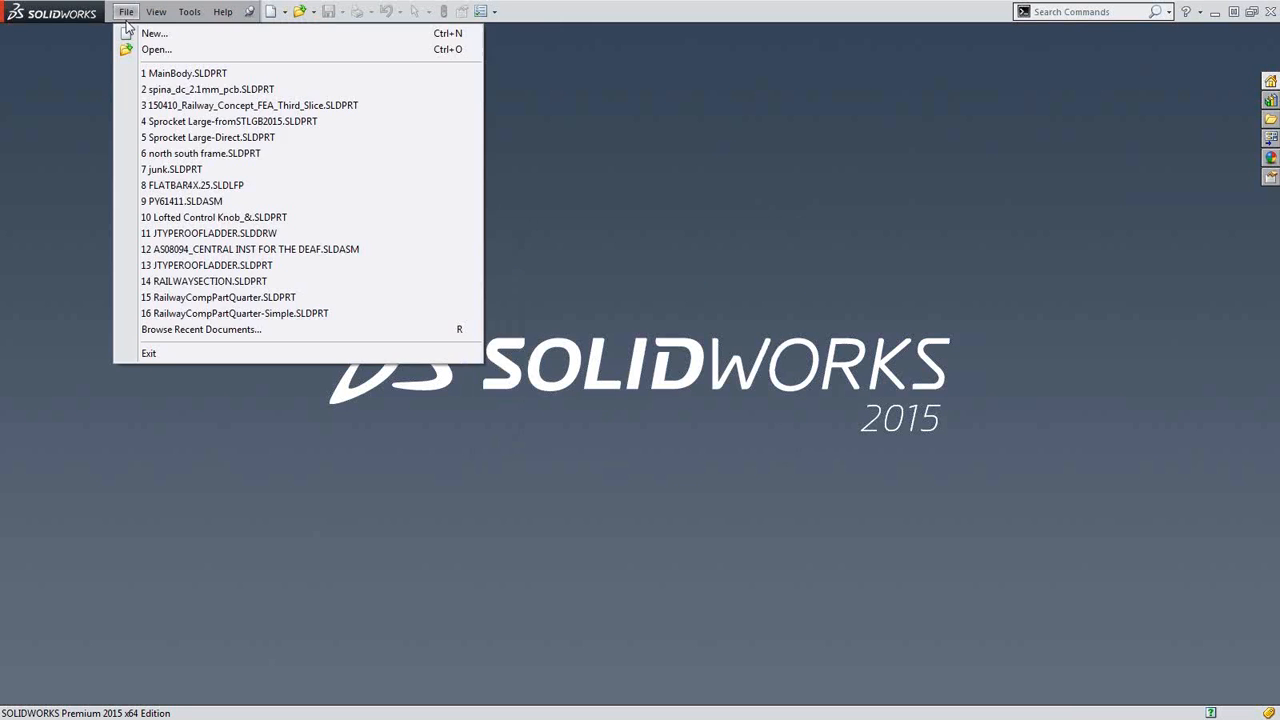
{"action": "left_click", "coordinate": [150, 52]}
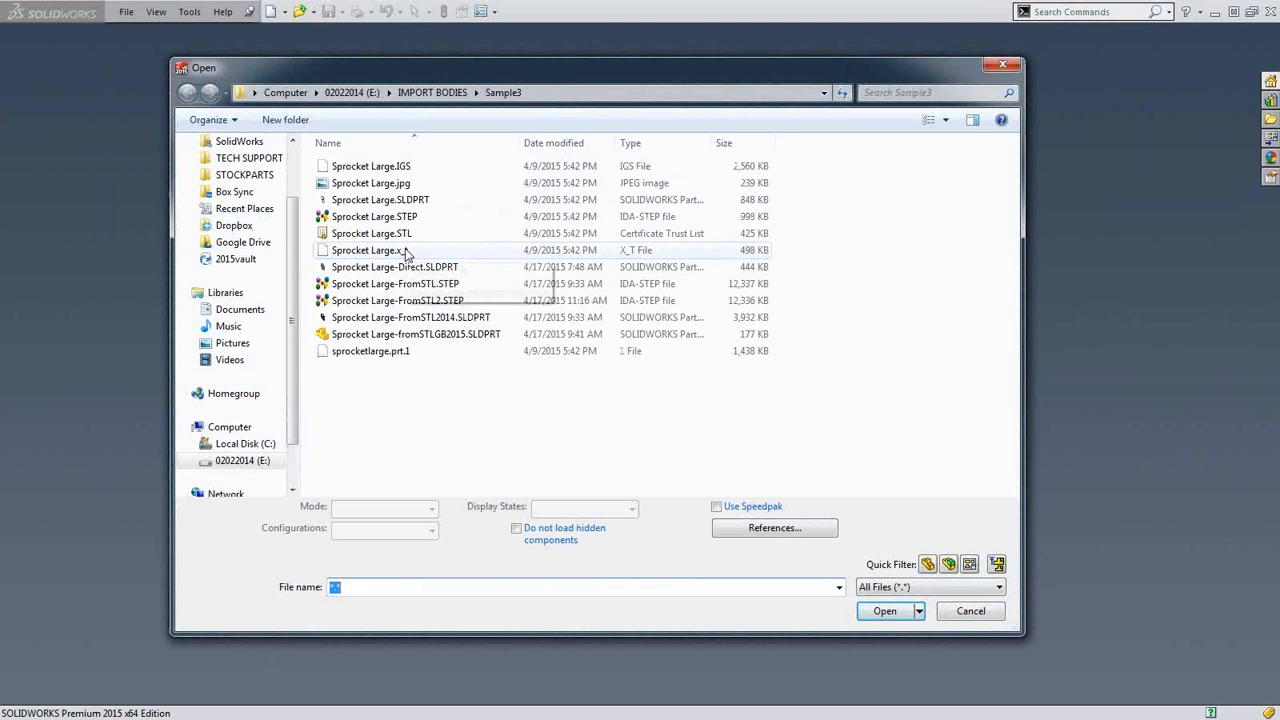
{"action": "left_click", "coordinate": [387, 251]}
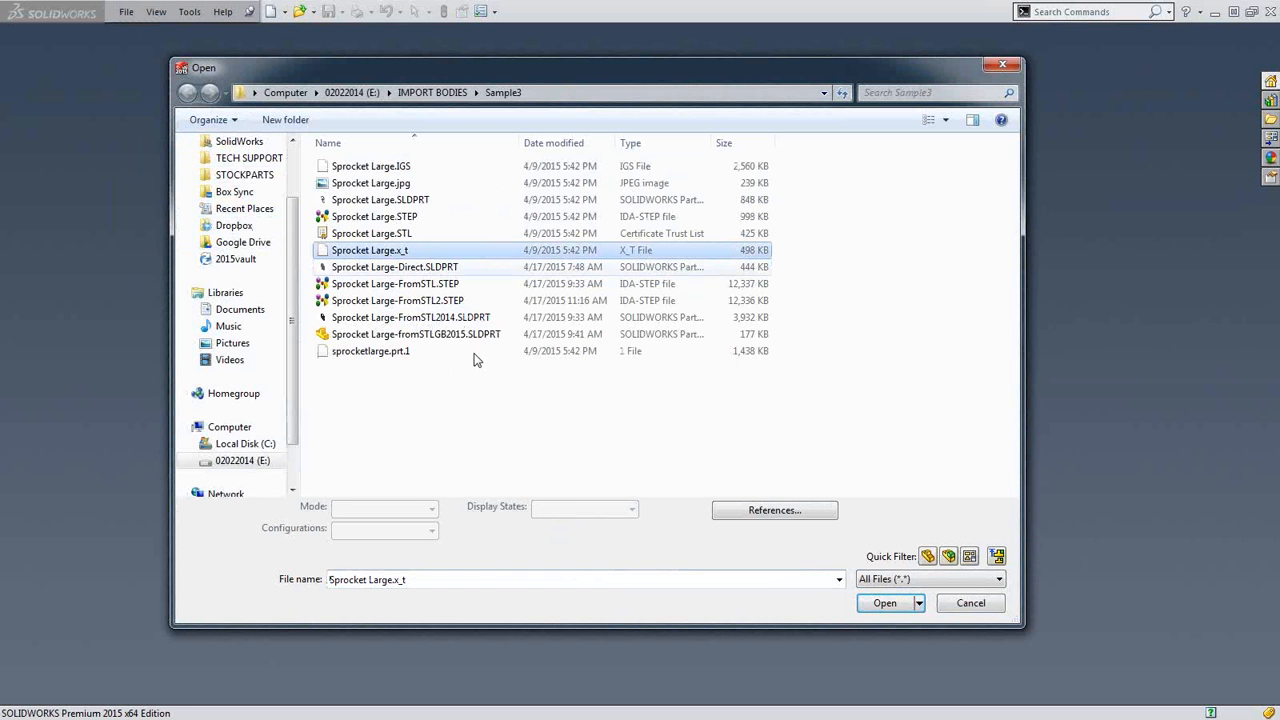
{"action": "left_click", "coordinate": [885, 606]}
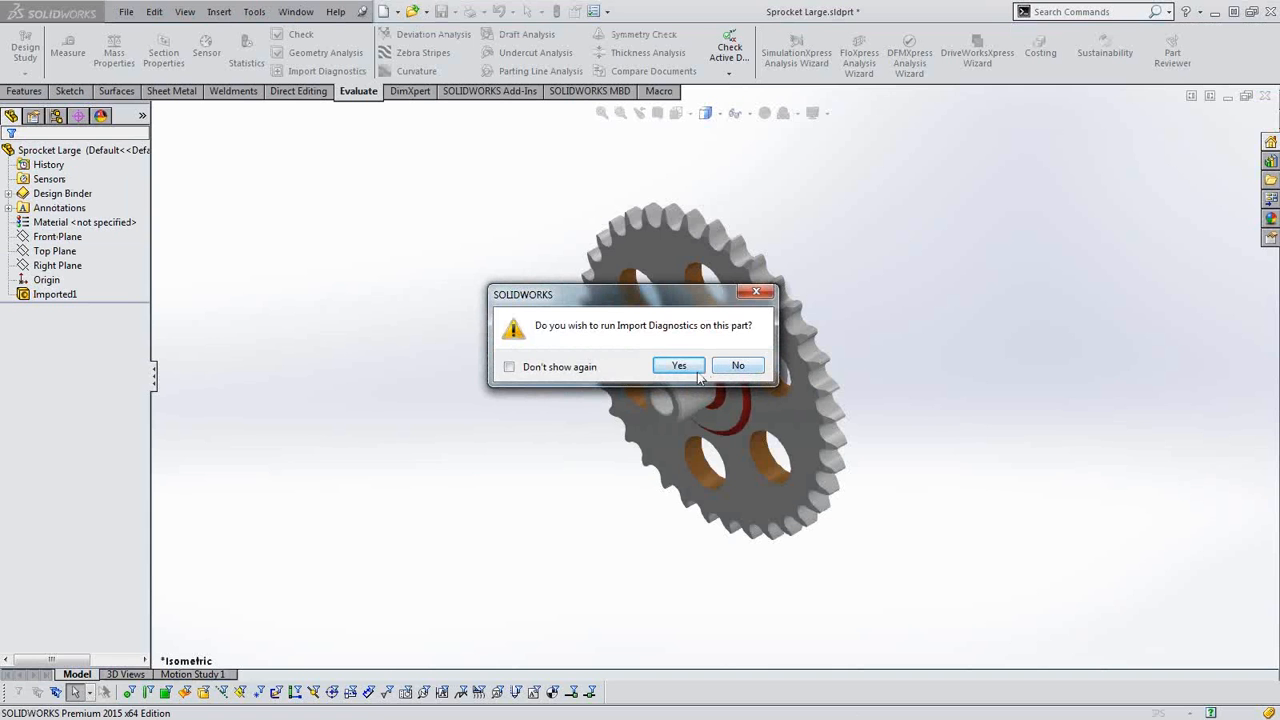
Run Import Diagnostics on the Parasolid sprocket, cancel out of it, and examine the faces on both sides of the model.
{"action": "left_click", "coordinate": [679, 366]}
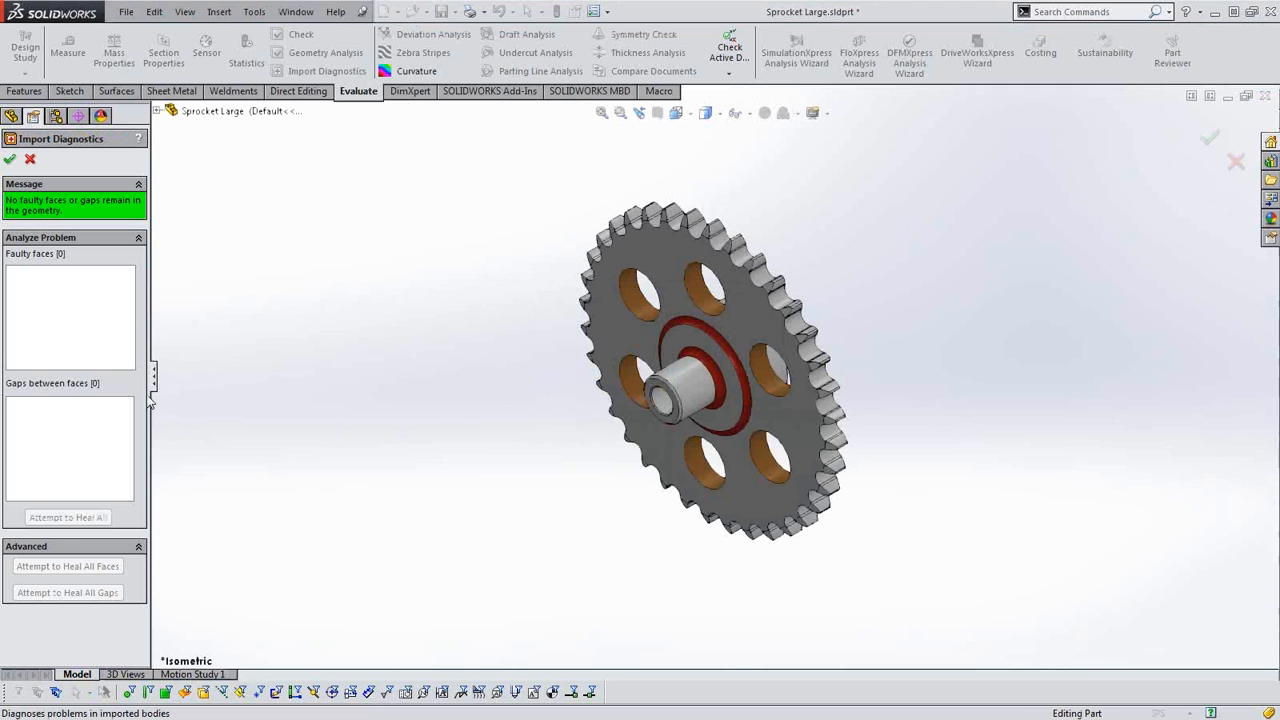
{"action": "left_click", "coordinate": [30, 159]}
{"action": "middle_click_drag", "start_coordinate": [690, 530], "coordinate": [615, 453]}
{"action": "scroll", "coordinate": [617, 456], "scroll_direction": "down", "scroll_amount": 2}
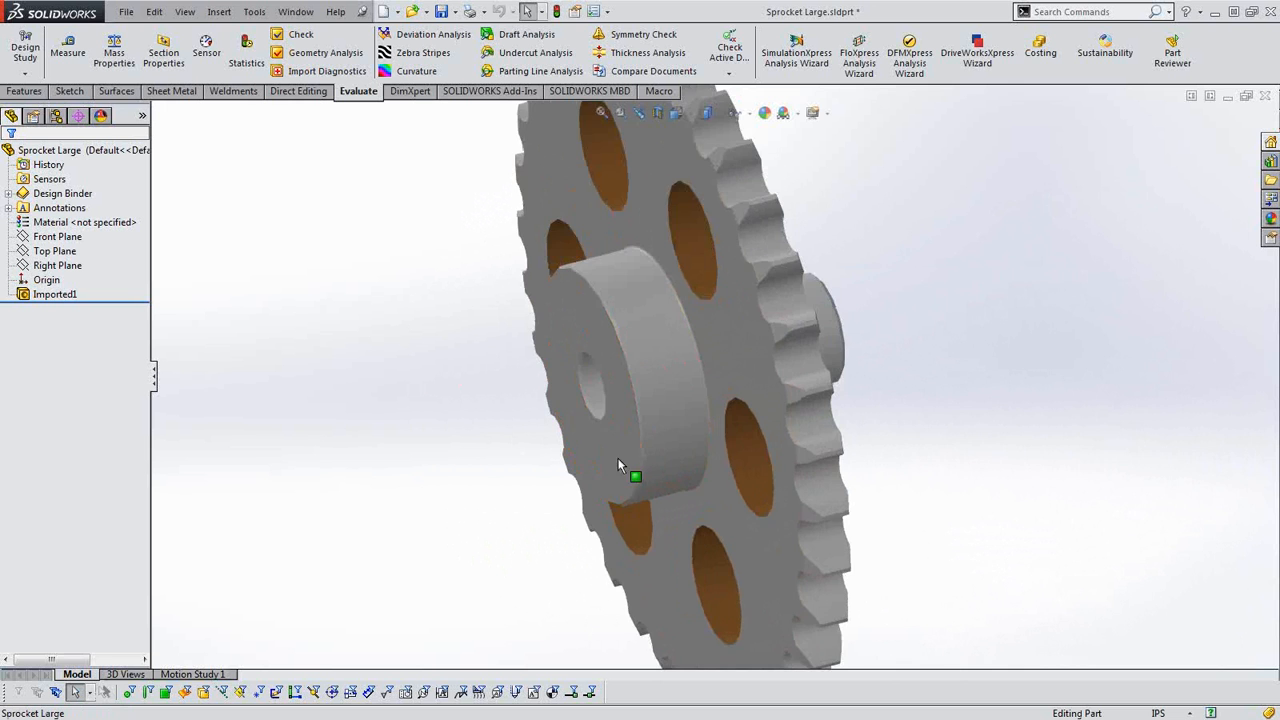
{"action": "scroll", "coordinate": [625, 455], "scroll_direction": "up", "scroll_amount": 2}
{"action": "scroll", "coordinate": [700, 425], "scroll_direction": "up", "scroll_amount": 2}
{"action": "middle_click_drag", "start_coordinate": [707, 410], "coordinate": [607, 490]}
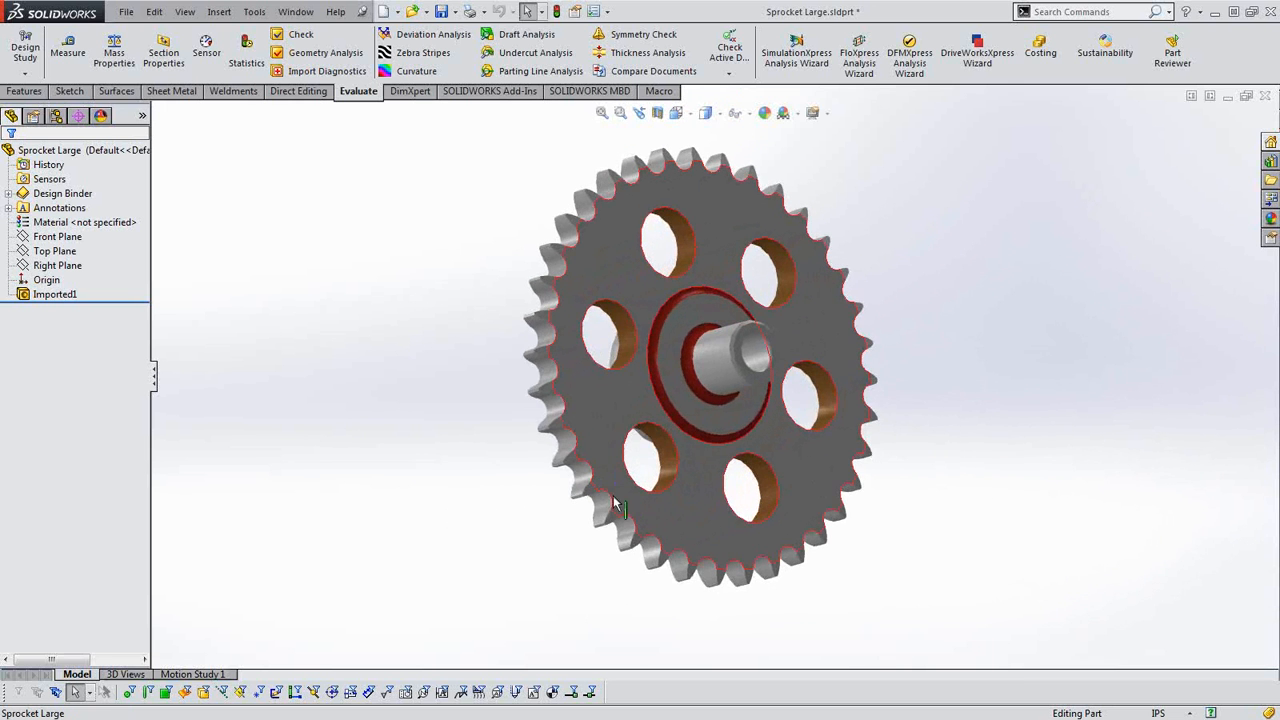
Examine the hub, holes and teeth of the Parasolid sprocket from several angles and distances.
{"action": "middle_click_drag", "start_coordinate": [650, 447], "coordinate": [668, 446]}
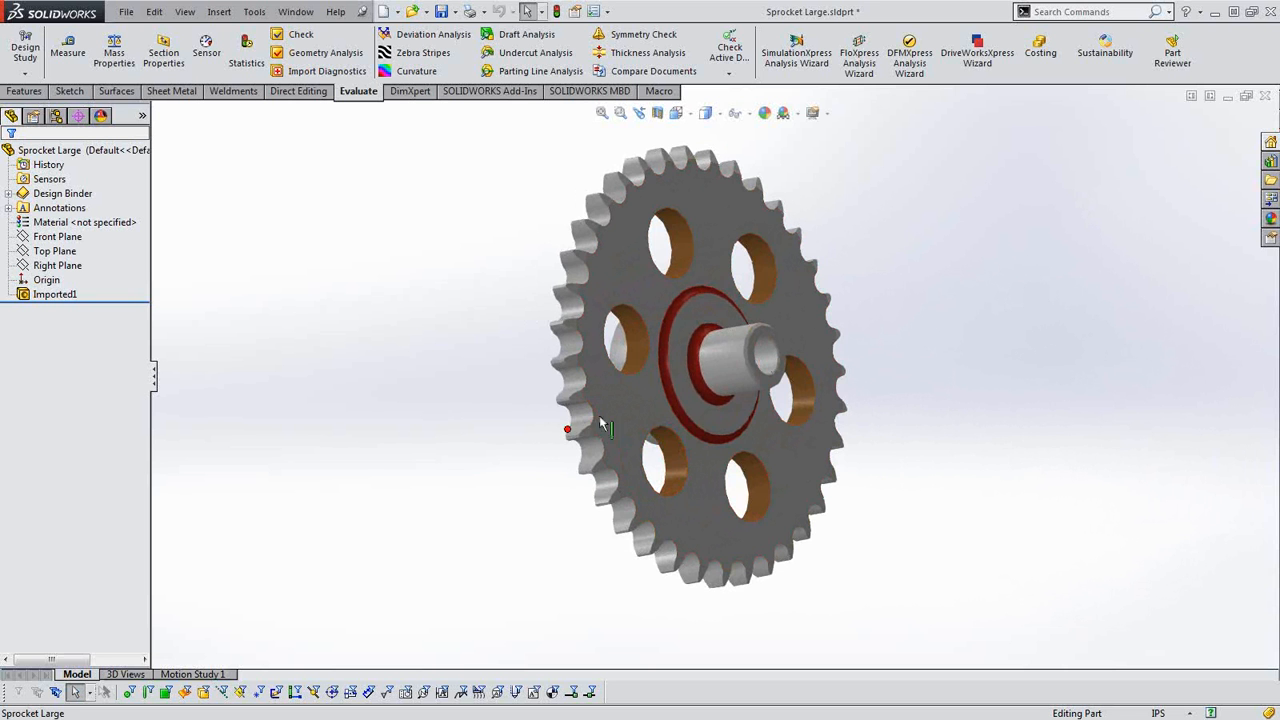
{"action": "middle_click_drag", "start_coordinate": [652, 392], "coordinate": [750, 440]}
{"action": "scroll", "coordinate": [757, 384], "scroll_direction": "down", "scroll_amount": 2}
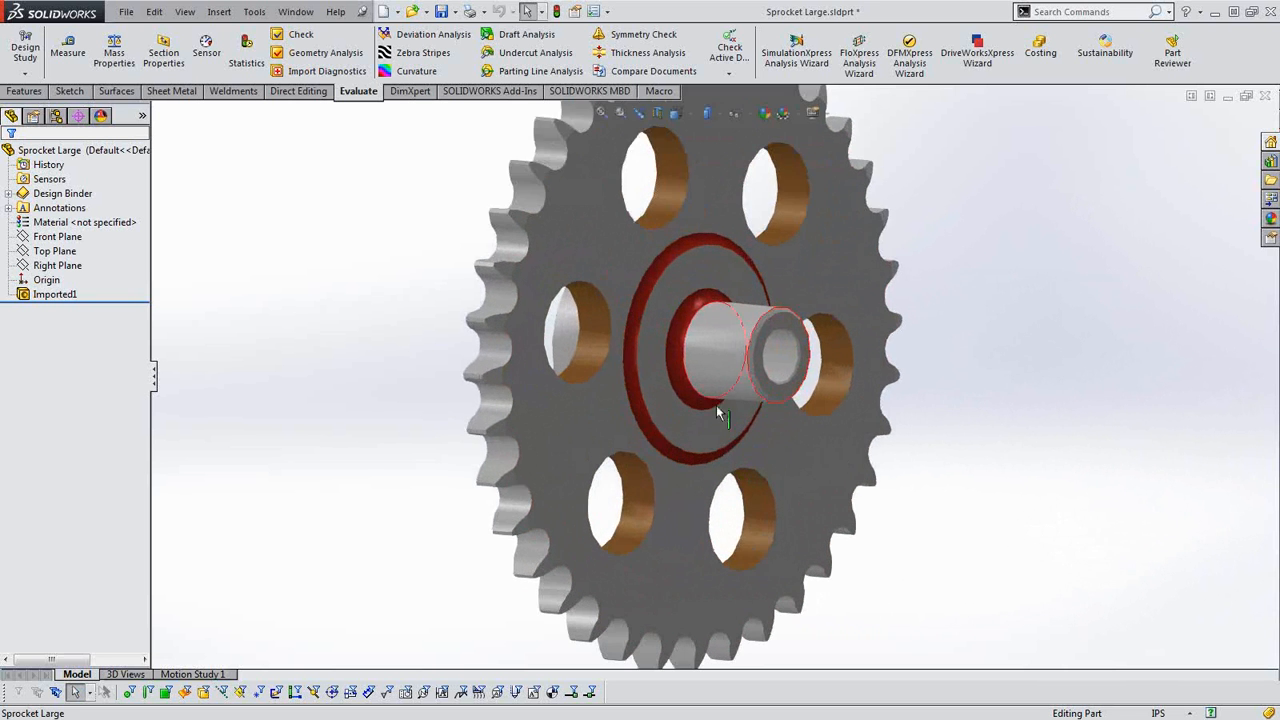
{"action": "scroll", "coordinate": [622, 445], "scroll_direction": "up", "scroll_amount": 2}
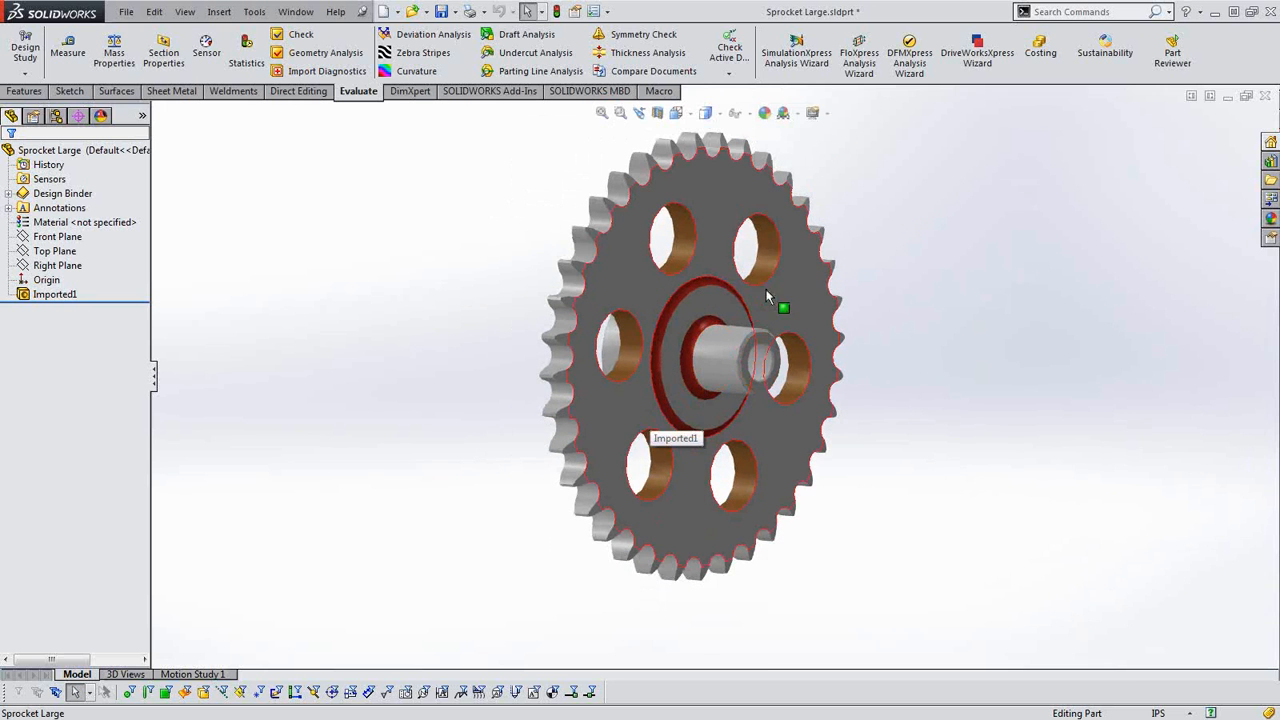
{"action": "scroll", "coordinate": [763, 275], "scroll_direction": "down", "scroll_amount": 2}
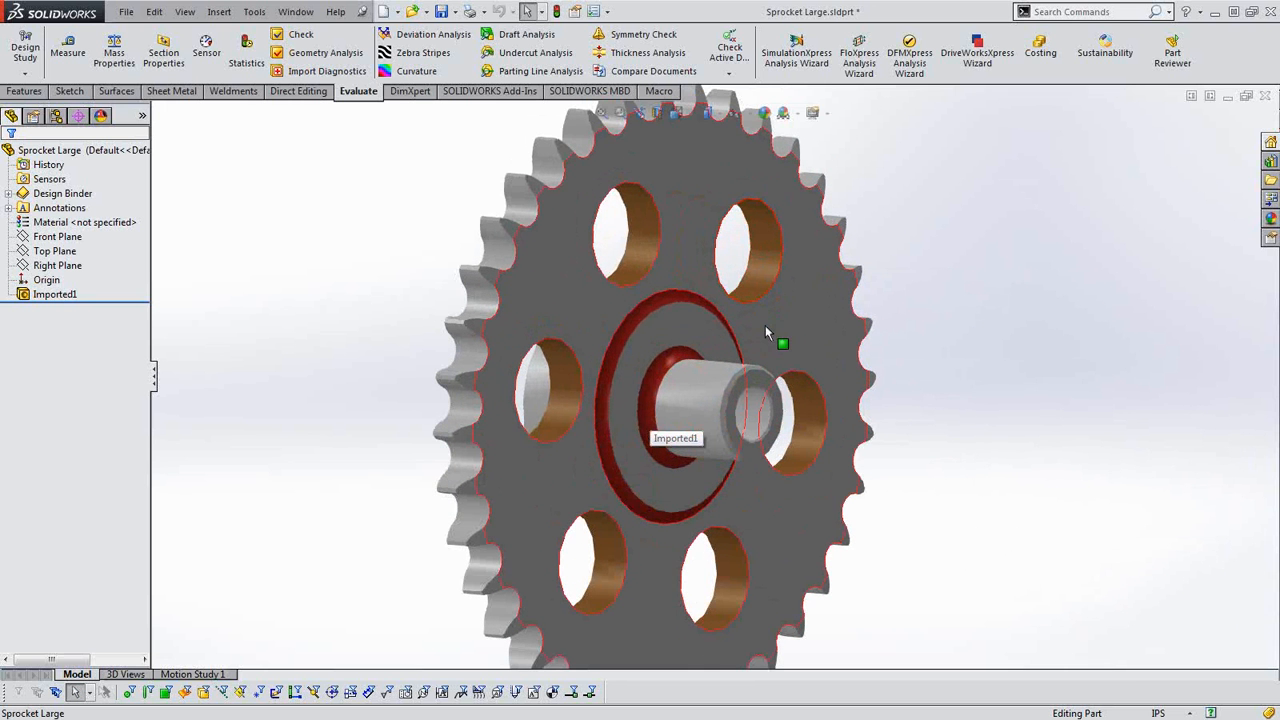
{"action": "scroll", "coordinate": [765, 340], "scroll_direction": "up", "scroll_amount": 2}
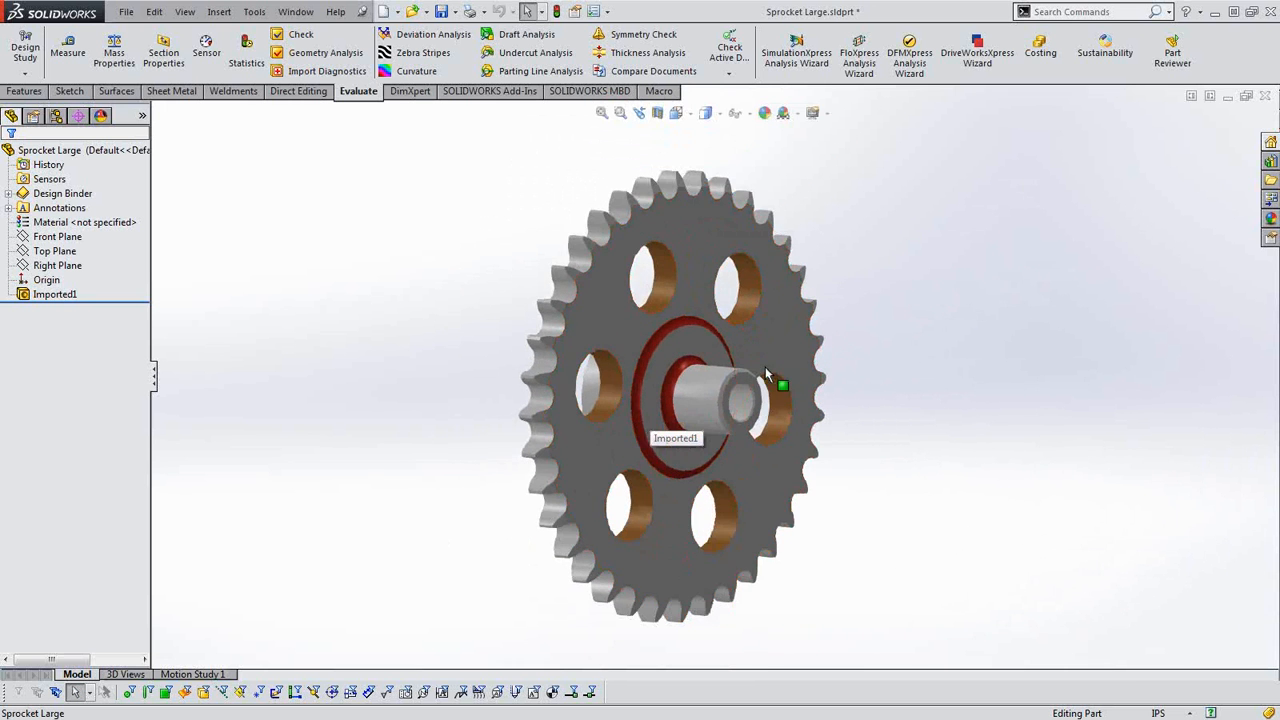
{"action": "left_click", "coordinate": [765, 367]}
{"action": "left_click", "coordinate": [452, 302]}
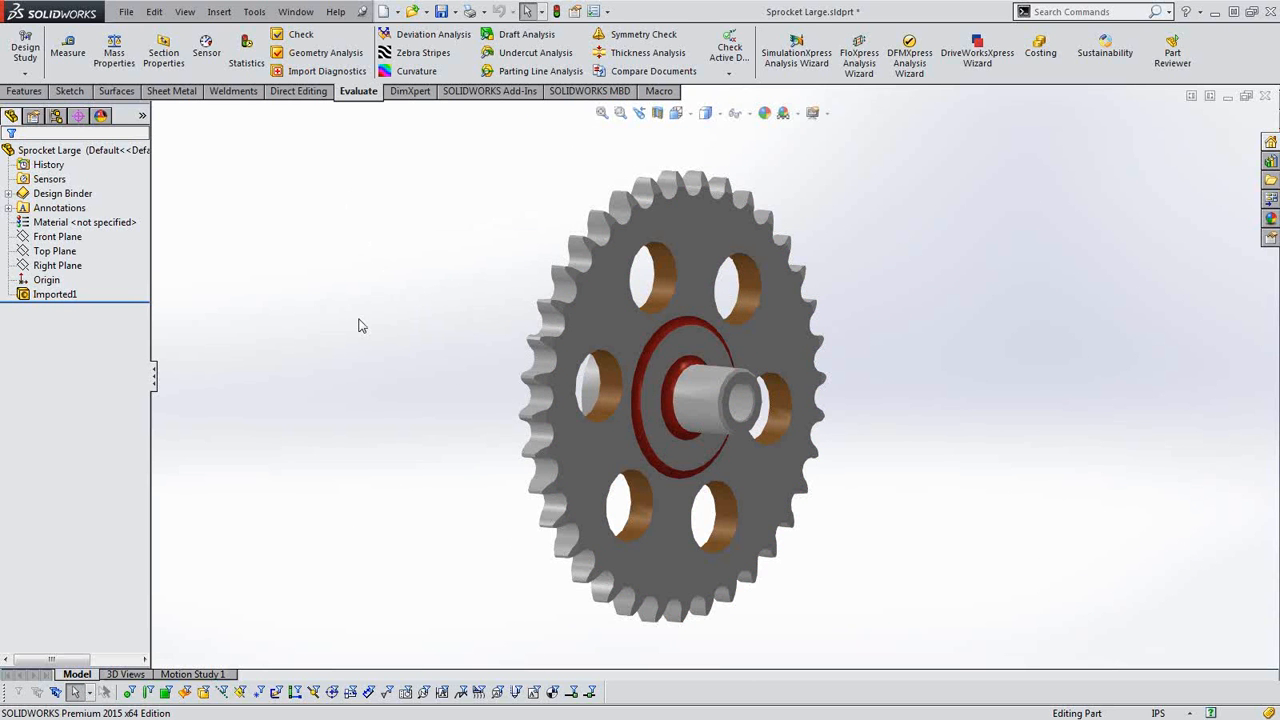
Remove the DimXpert and SOLIDWORKS Add-Ins tabs from the CommandManager and display the Direct Editing tools.
{"action": "left_click", "coordinate": [284, 92]}
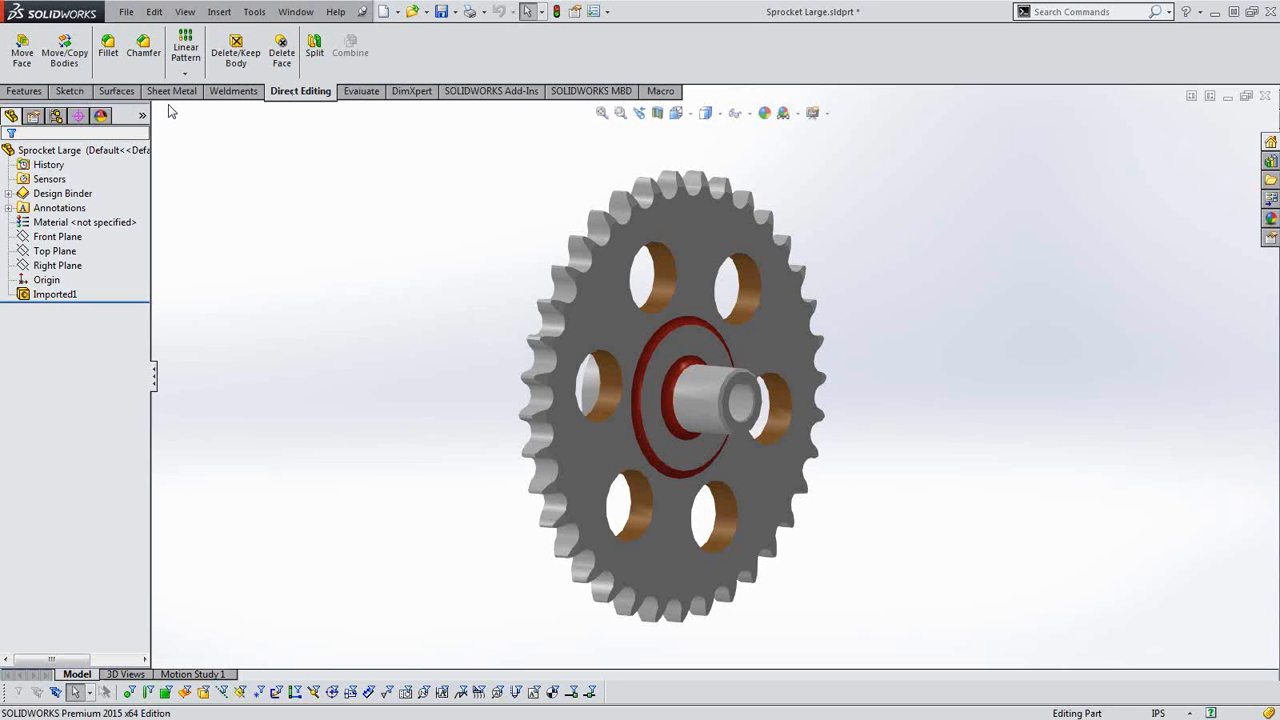
{"action": "right_click", "coordinate": [357, 95]}
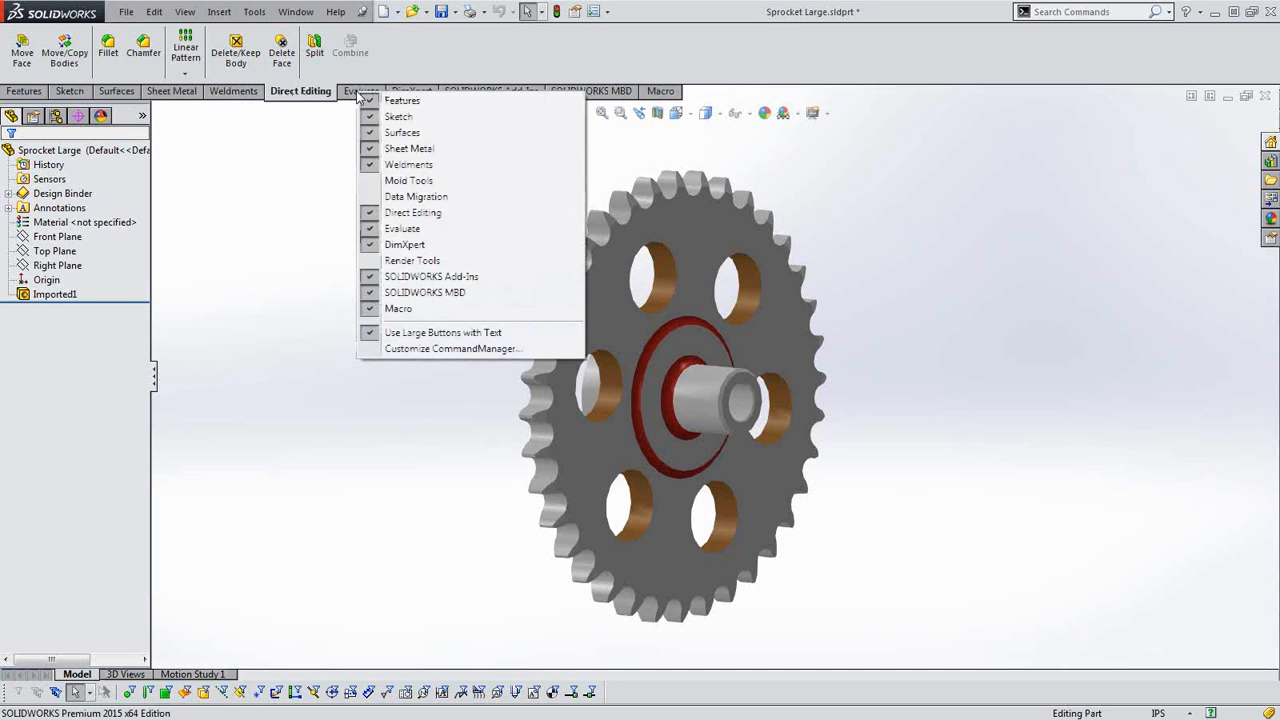
{"action": "left_click", "coordinate": [305, 124]}
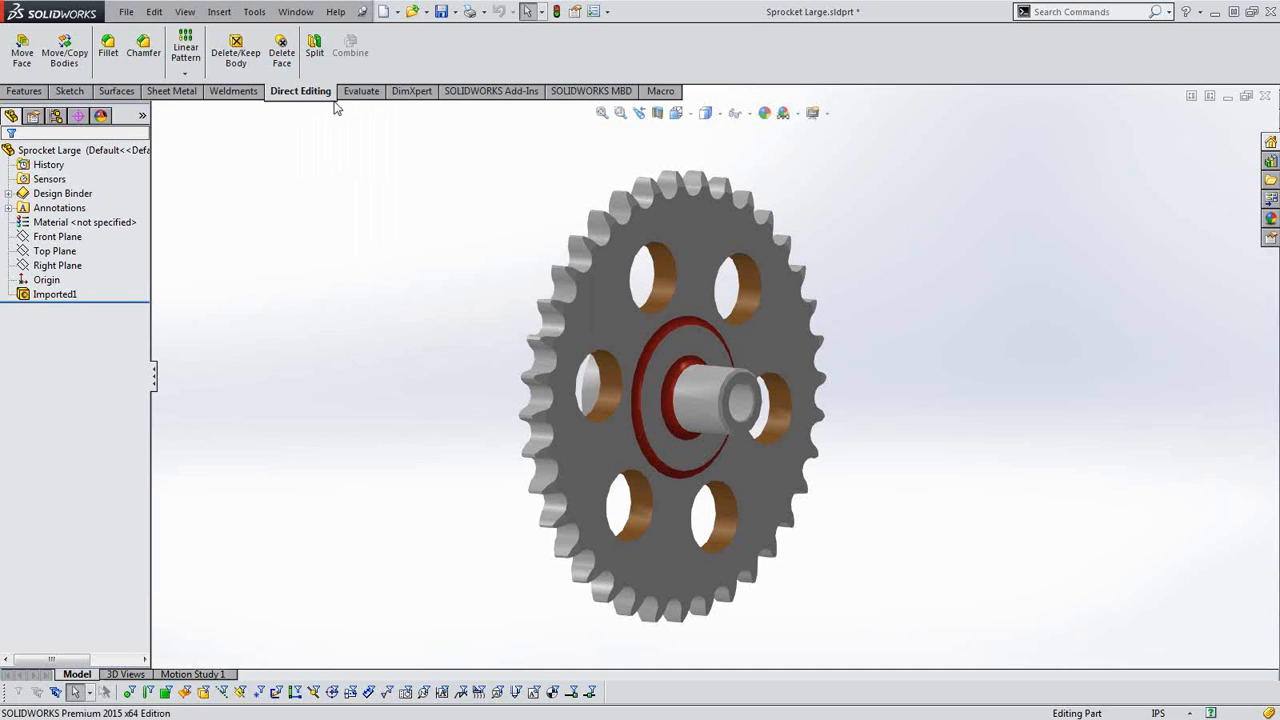
{"action": "right_click", "coordinate": [348, 95]}
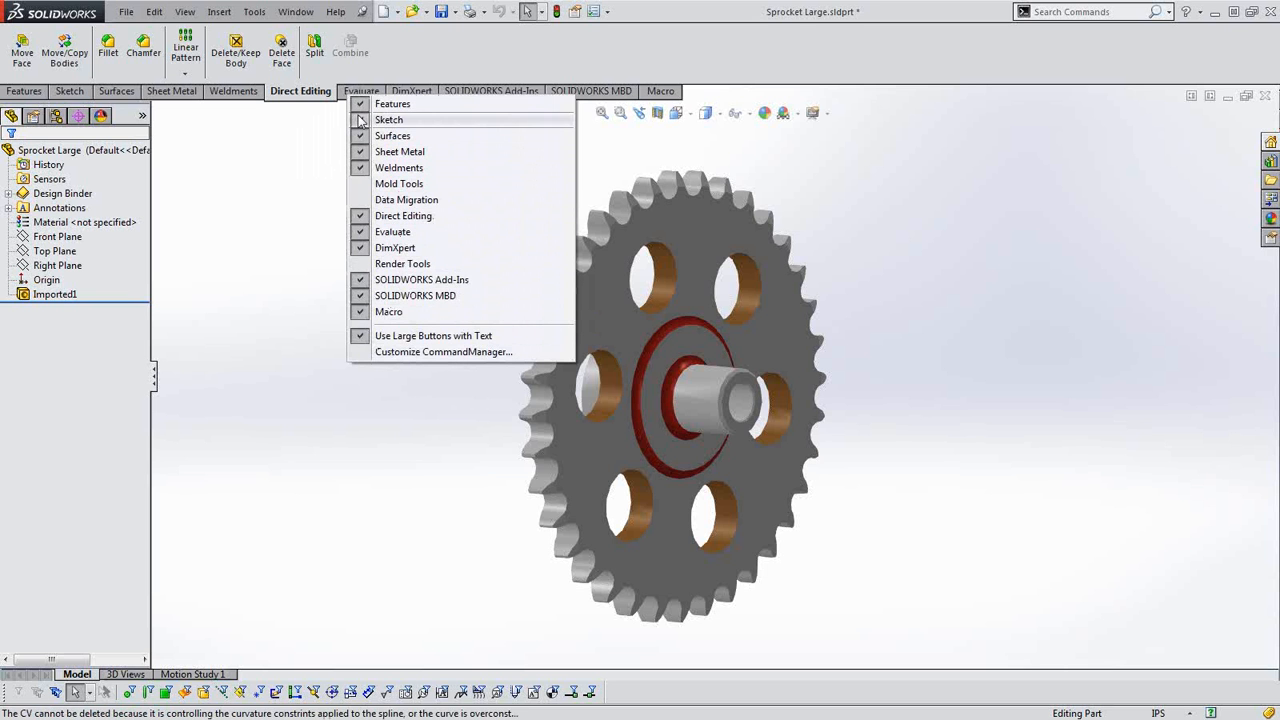
{"action": "left_click", "coordinate": [365, 248]}
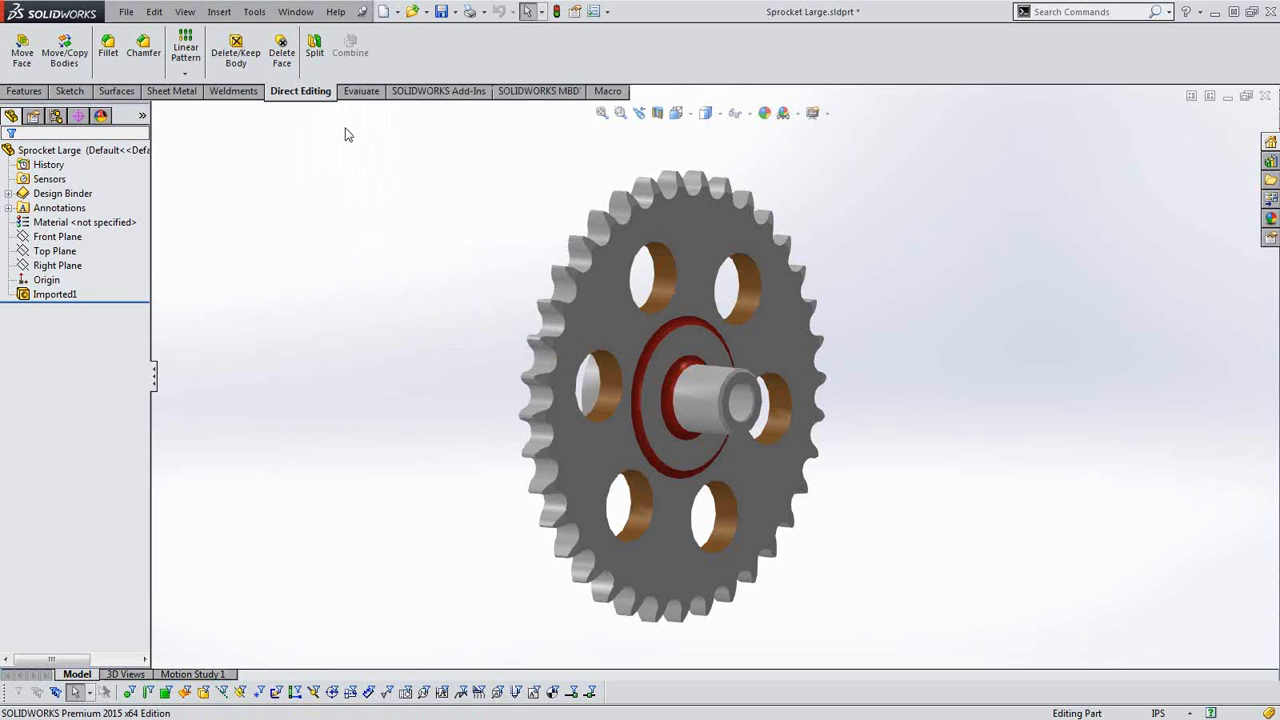
{"action": "right_click", "coordinate": [353, 91]}
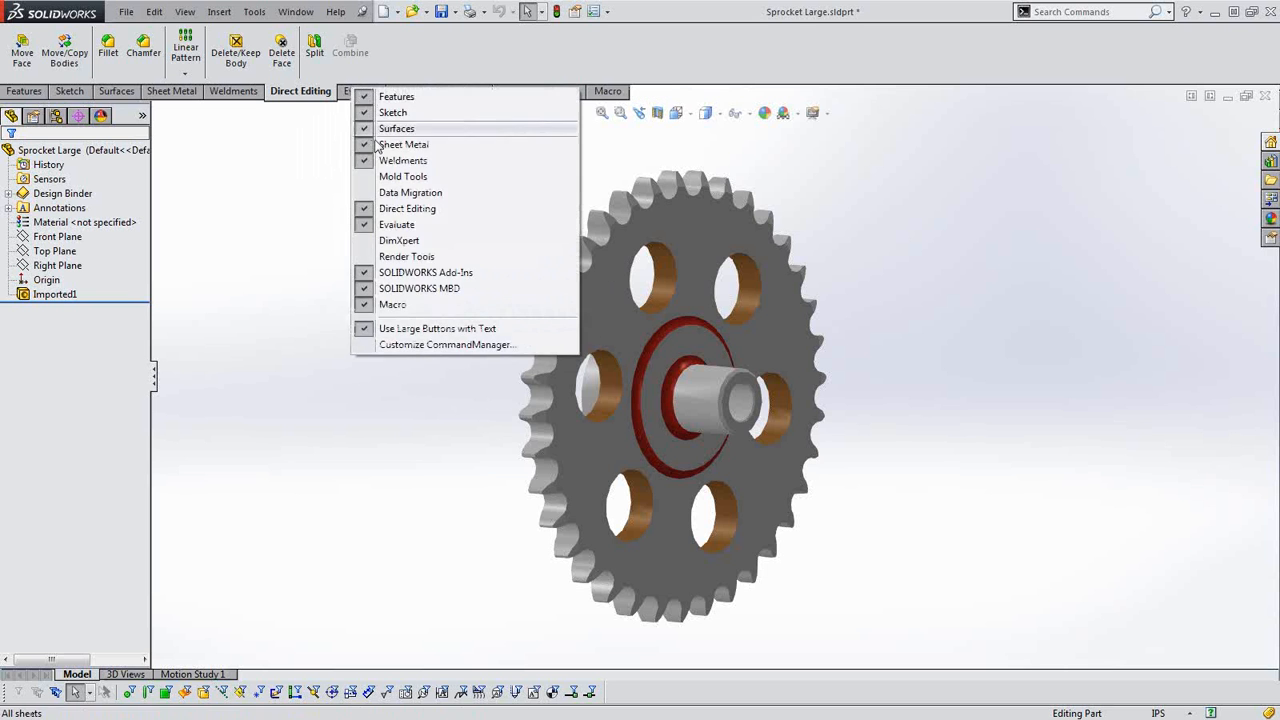
{"action": "left_click", "coordinate": [363, 276]}
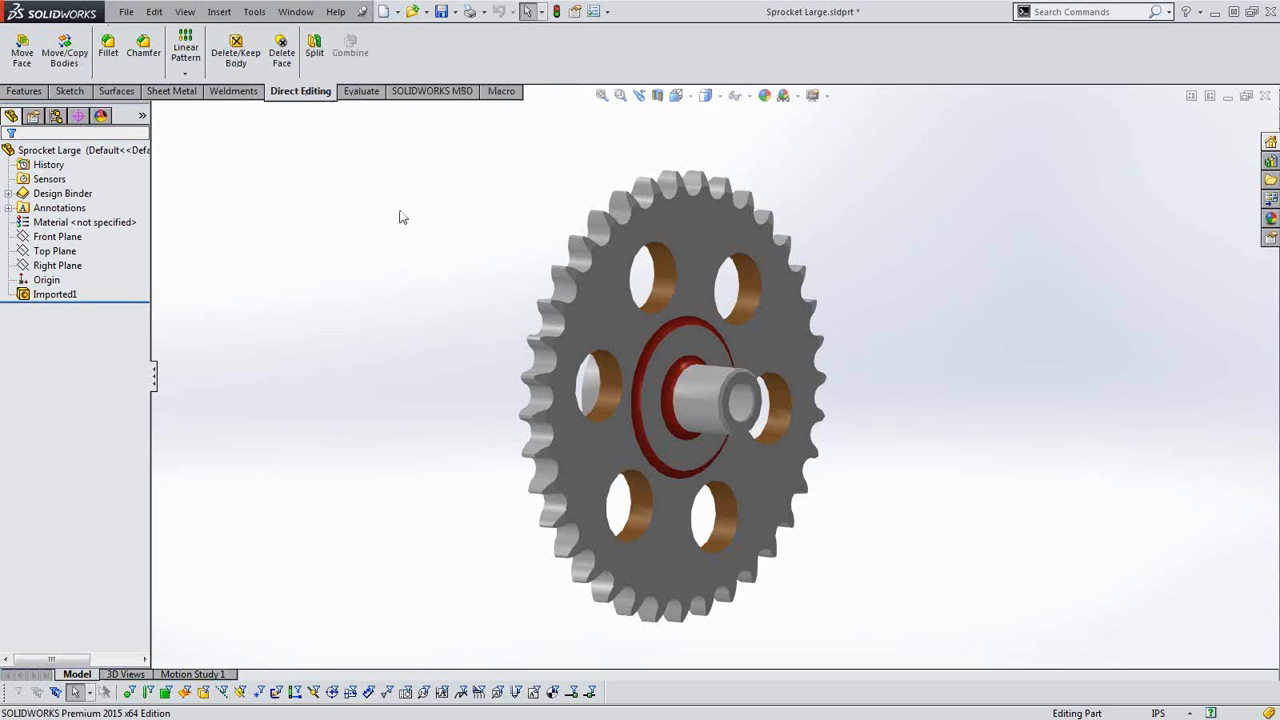
{"action": "scroll", "coordinate": [443, 300], "scroll_direction": "up", "scroll_amount": 2}
{"action": "scroll", "coordinate": [1110, 387], "scroll_direction": "down", "scroll_amount": 2}
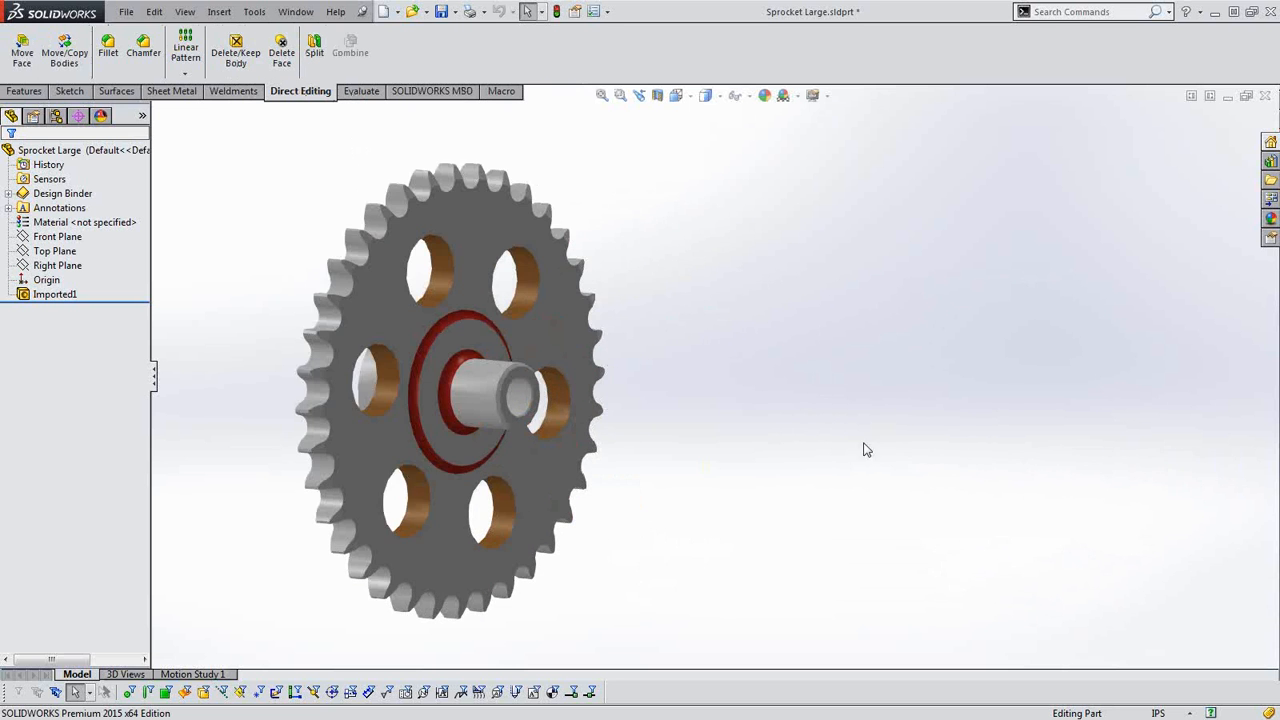
{"action": "scroll", "coordinate": [846, 428], "scroll_direction": "up", "scroll_amount": 1}
{"action": "scroll", "coordinate": [634, 428], "scroll_direction": "down", "scroll_amount": 1}
{"action": "middle_click_drag", "start_coordinate": [359, 284], "coordinate": [324, 258]}
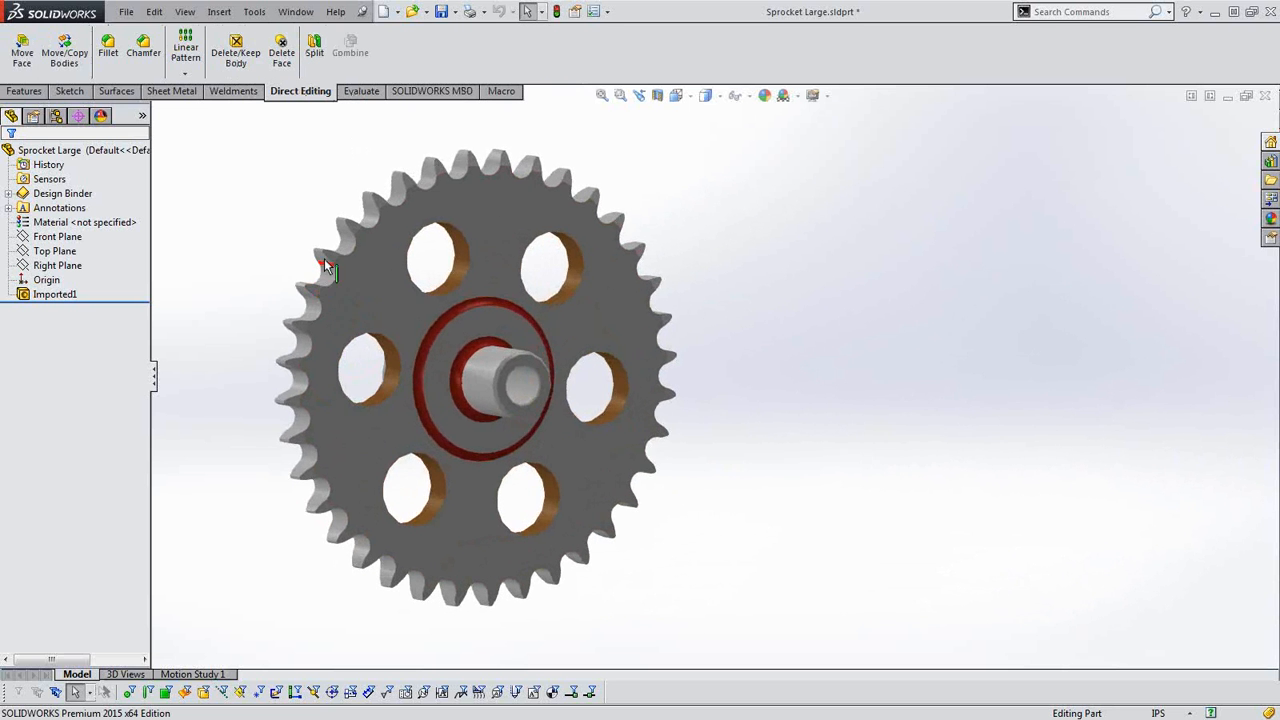
{"action": "scroll", "coordinate": [498, 402], "scroll_direction": "up", "scroll_amount": 1}
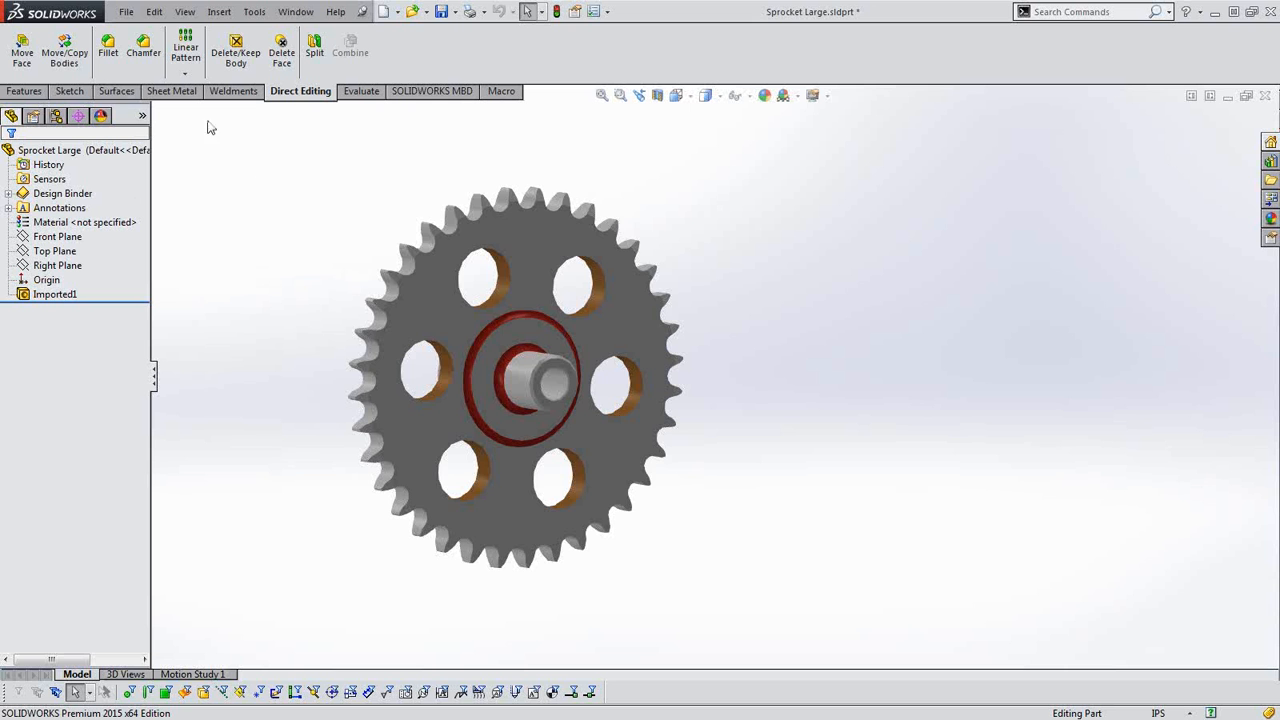
{"action": "middle_click_drag", "start_coordinate": [477, 250], "coordinate": [548, 296]}
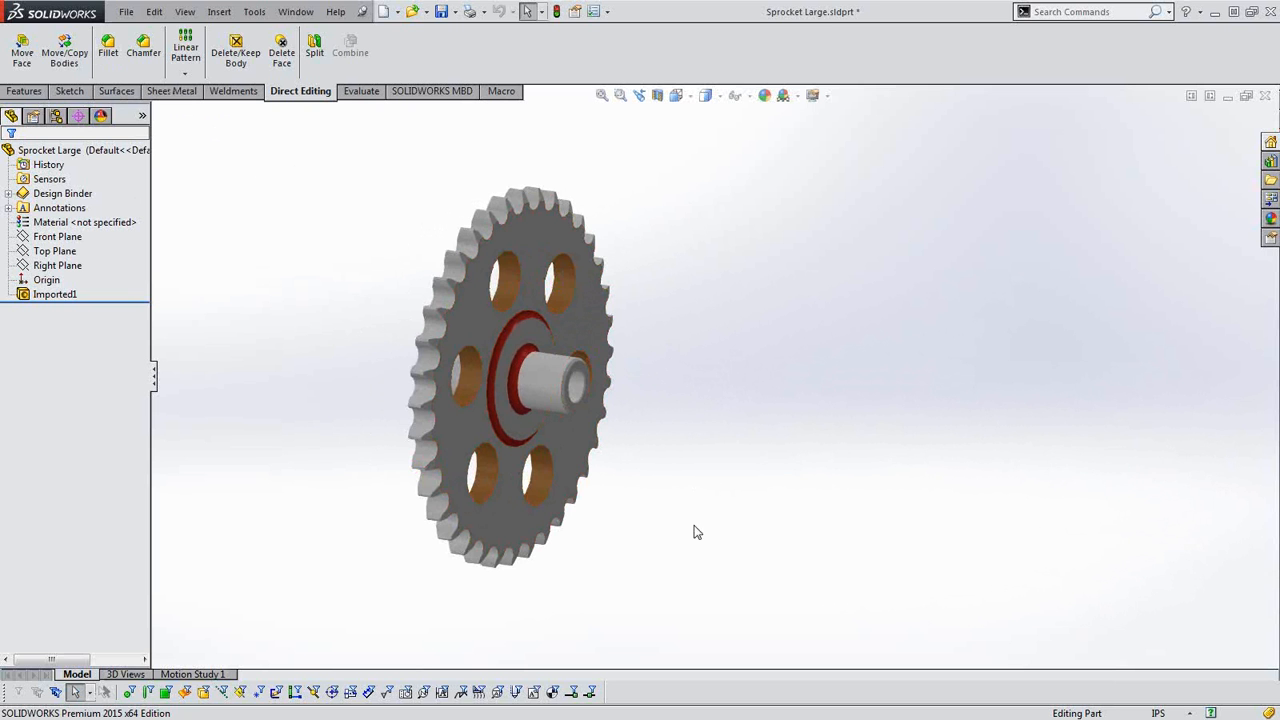
{"action": "middle_click_drag", "start_coordinate": [668, 444], "coordinate": [558, 400]}
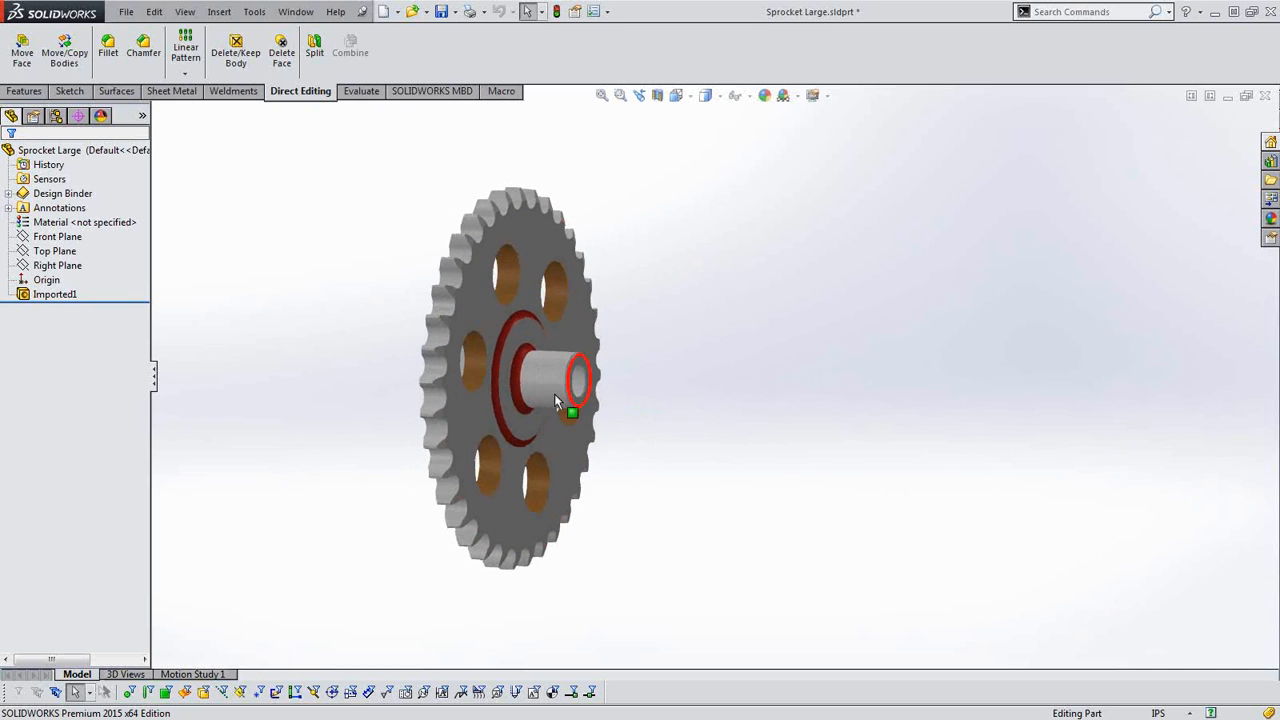
Run Import Diagnostics on the imported sprocket feature and cancel out of it.
{"action": "right_click", "coordinate": [55, 294]}
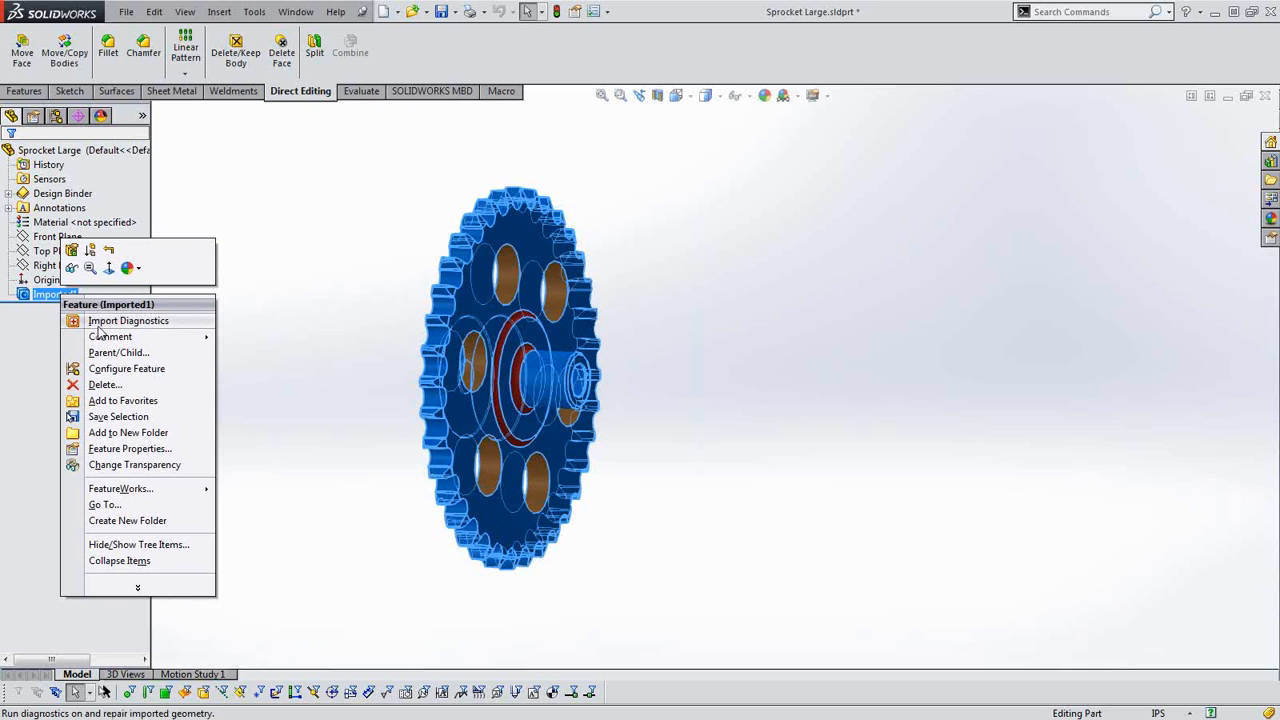
{"action": "left_click", "coordinate": [110, 321]}
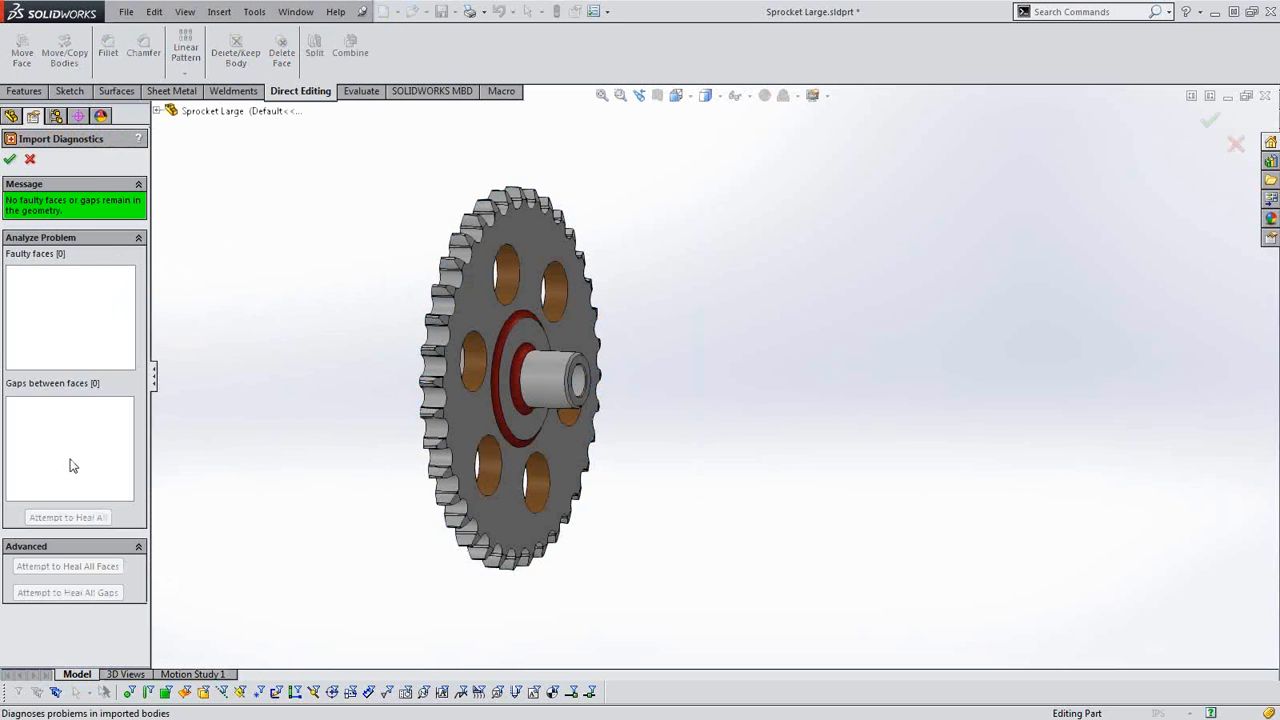
{"action": "left_click", "coordinate": [30, 159]}
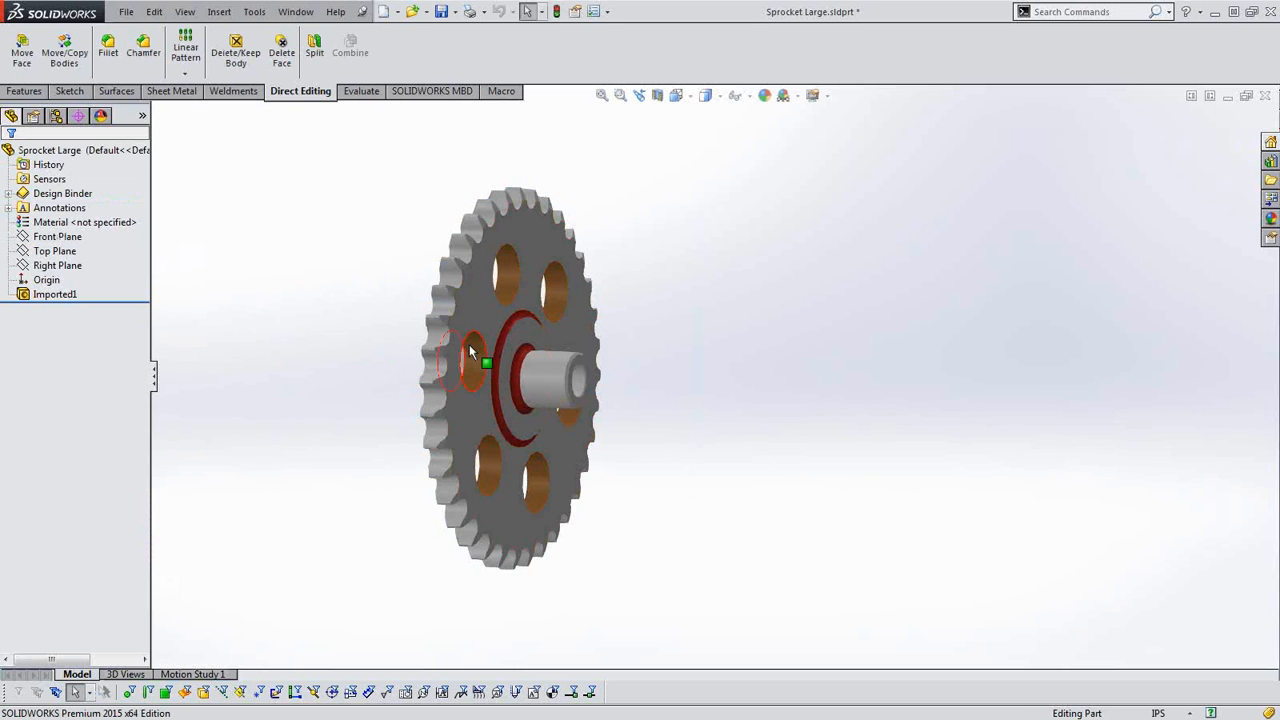
Sketch a circle of about 0.18 in radius on the sprocket's hub-side plate face, between the top and upper-left holes.
{"action": "middle_click_drag", "start_coordinate": [501, 323], "coordinate": [455, 331]}
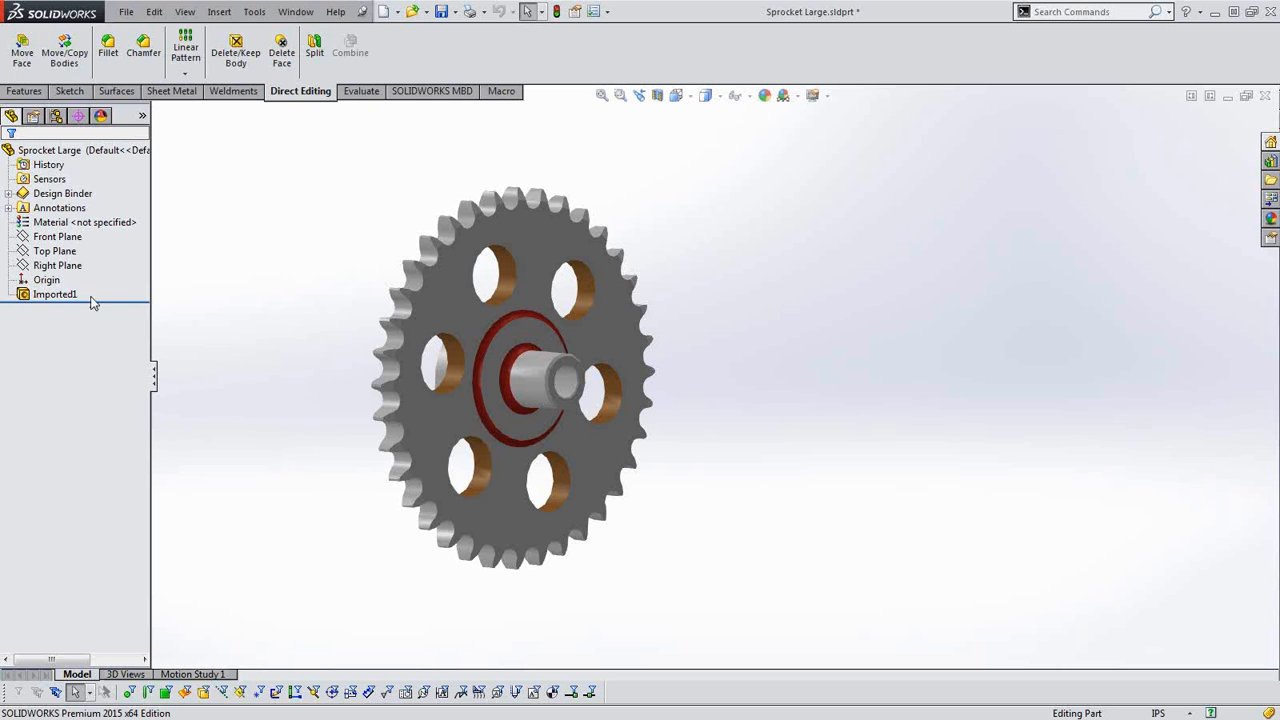
{"action": "left_click", "coordinate": [487, 308]}
{"action": "left_click", "coordinate": [535, 272]}
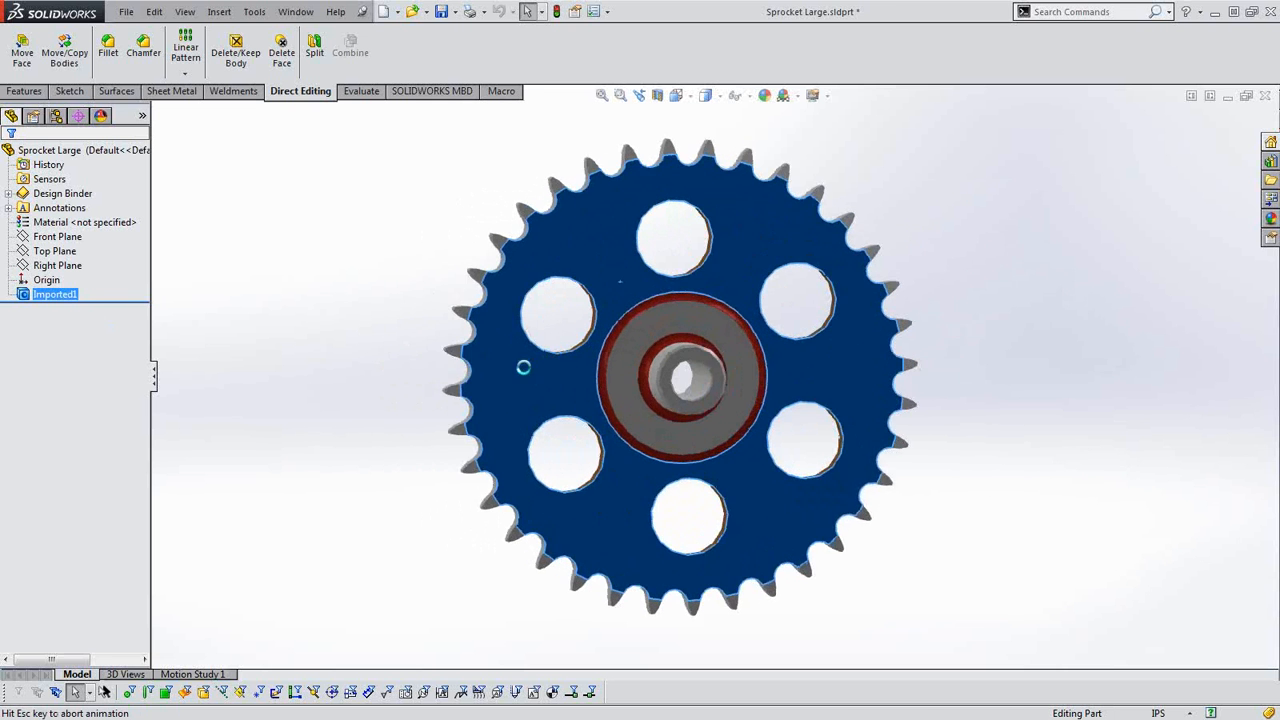
{"action": "left_click", "coordinate": [134, 33]}
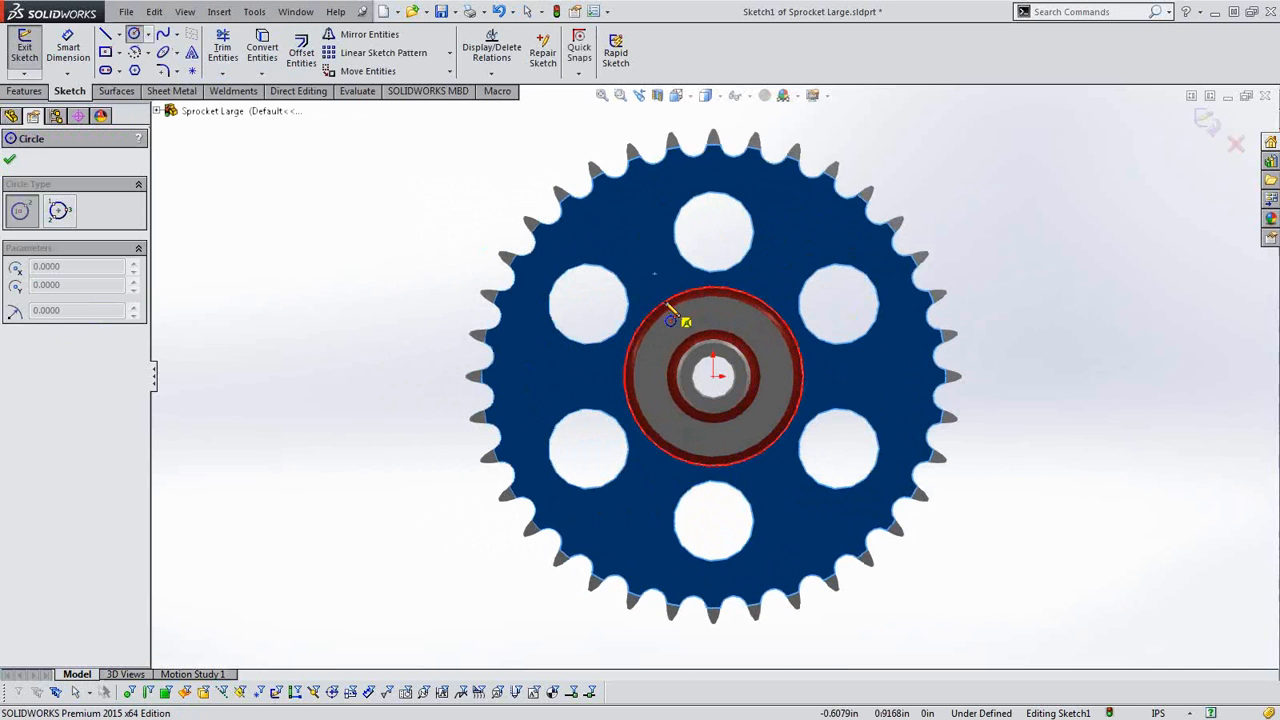
{"action": "scroll", "coordinate": [665, 263], "scroll_direction": "down", "scroll_amount": 3}
{"action": "left_click", "coordinate": [639, 237]}
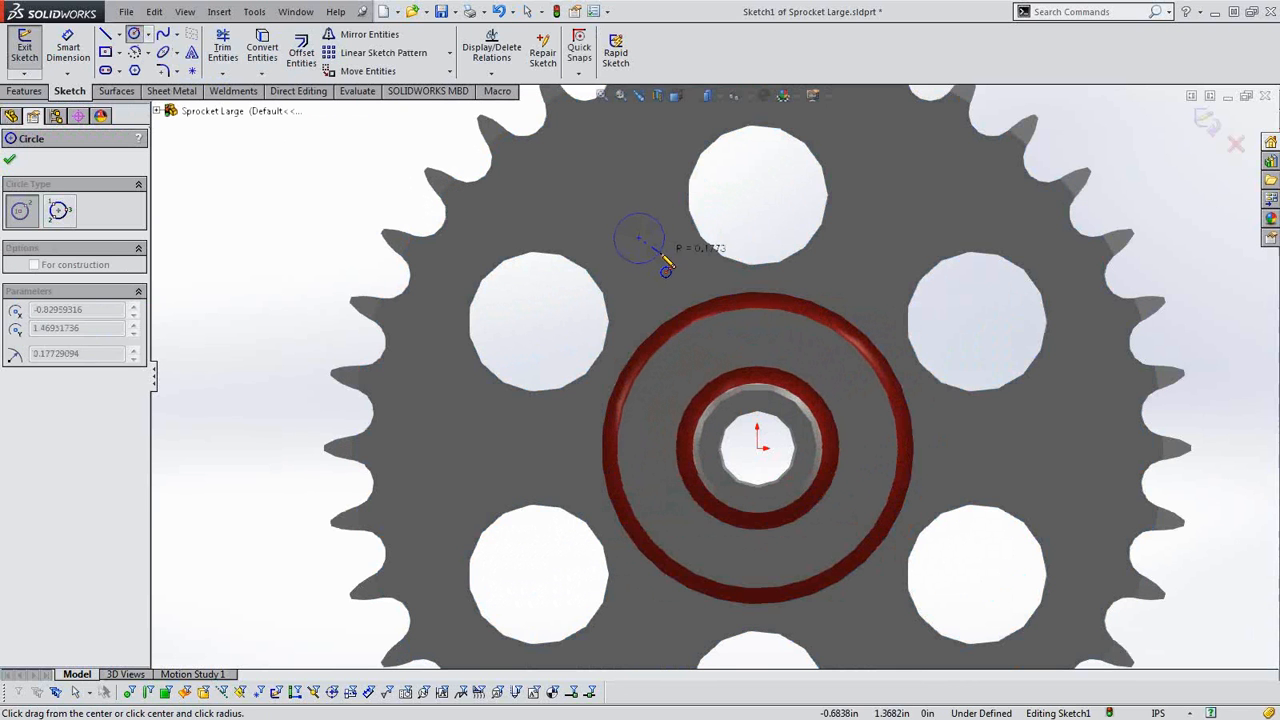
{"action": "left_click", "coordinate": [656, 257]}
{"action": "left_click", "coordinate": [10, 159]}
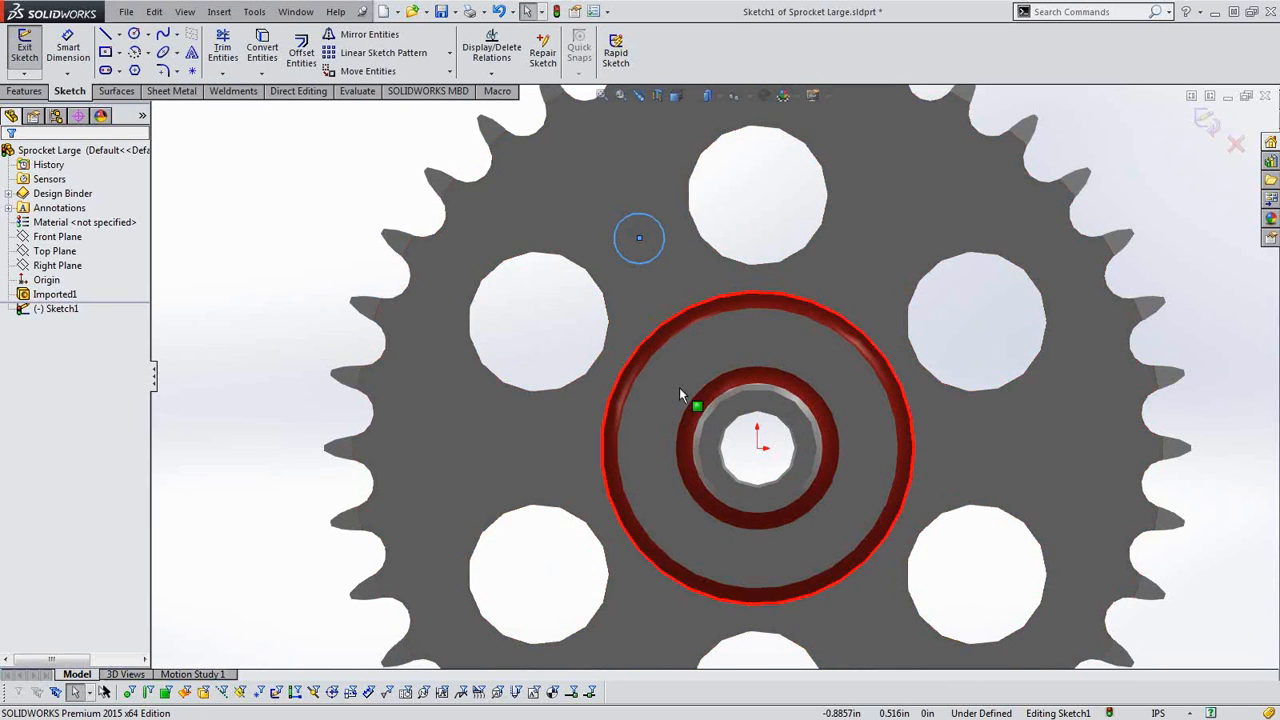
{"action": "scroll", "coordinate": [720, 383], "scroll_direction": "up", "scroll_amount": 3}
{"action": "middle_click_drag", "start_coordinate": [731, 378], "coordinate": [804, 403]}
{"action": "left_click", "coordinate": [1207, 122]}
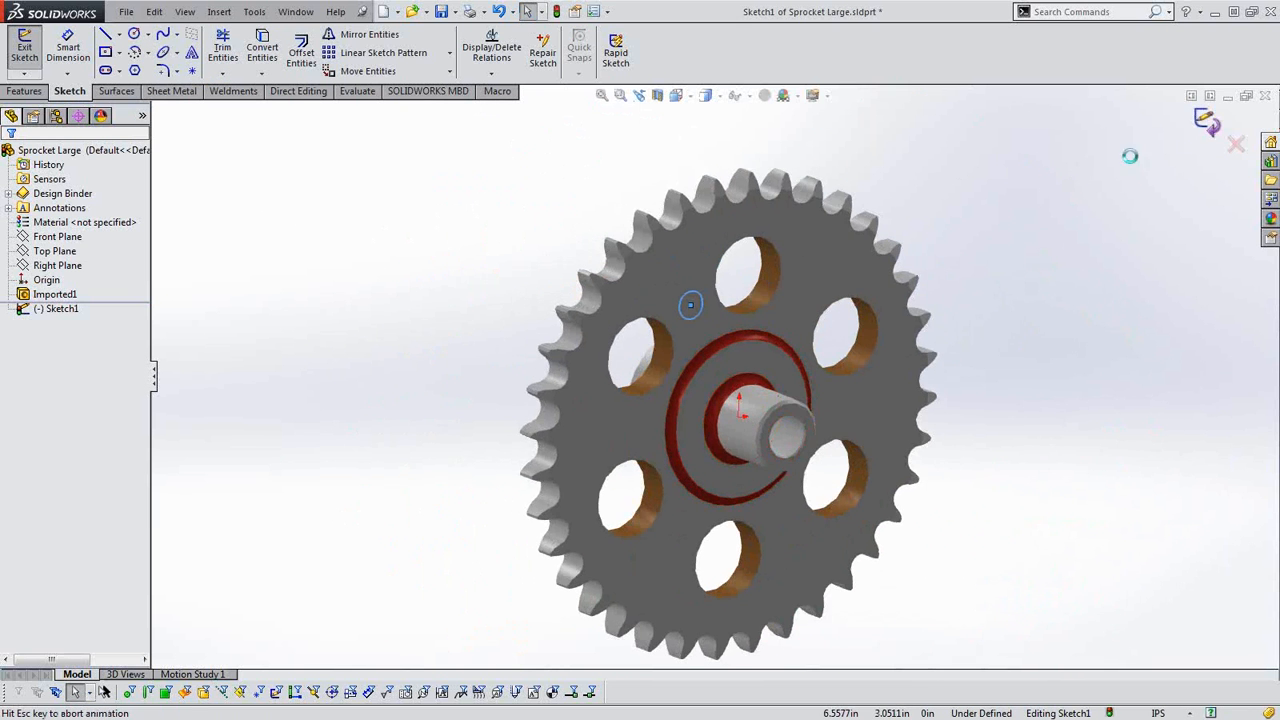
Extrude the circle sketch as a blind boss 1 in deep, merged with the sprocket.
{"action": "left_click", "coordinate": [24, 91]}
{"action": "left_click", "coordinate": [31, 52]}
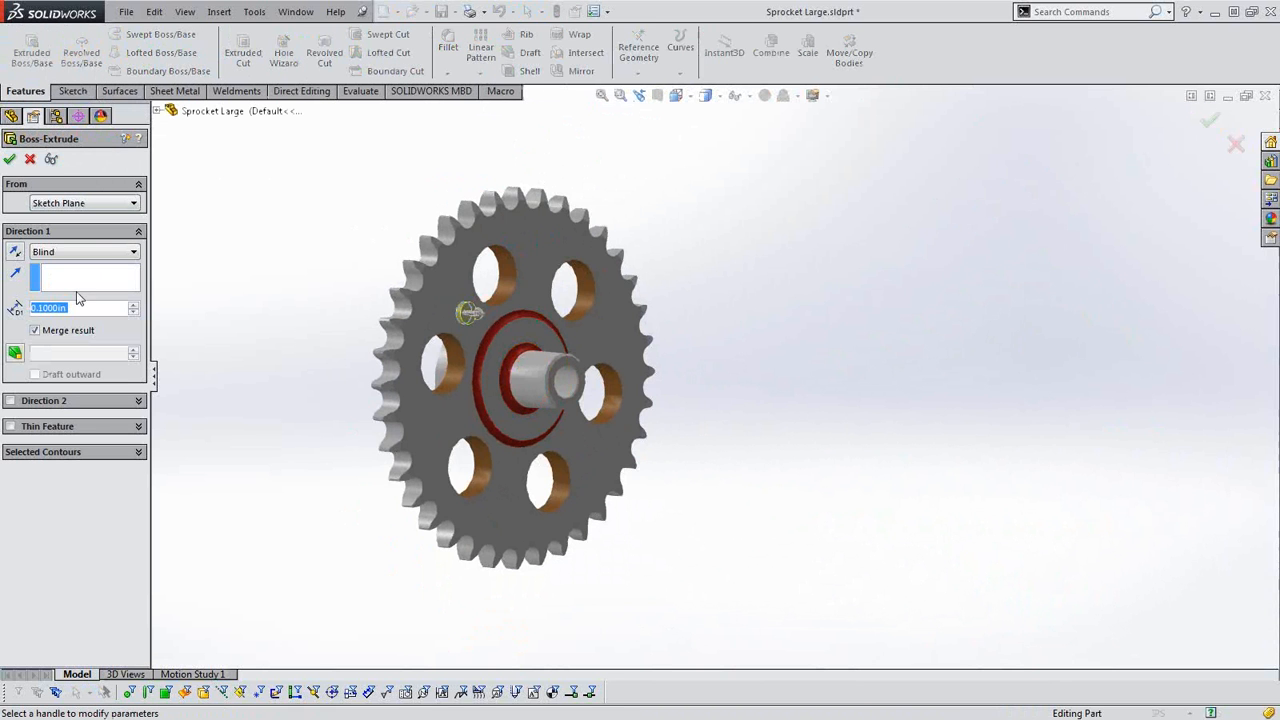
{"action": "type", "text": "1"}
{"action": "key", "text": "Return"}
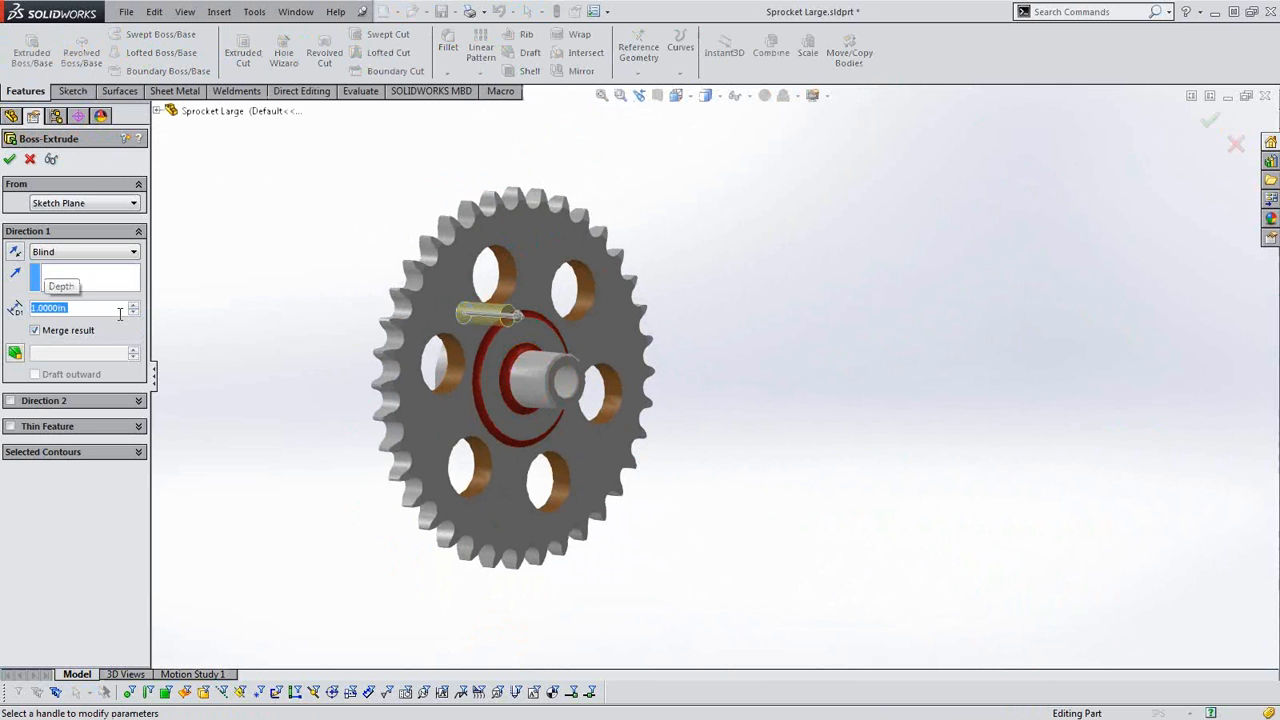
{"action": "left_click", "coordinate": [9, 159]}
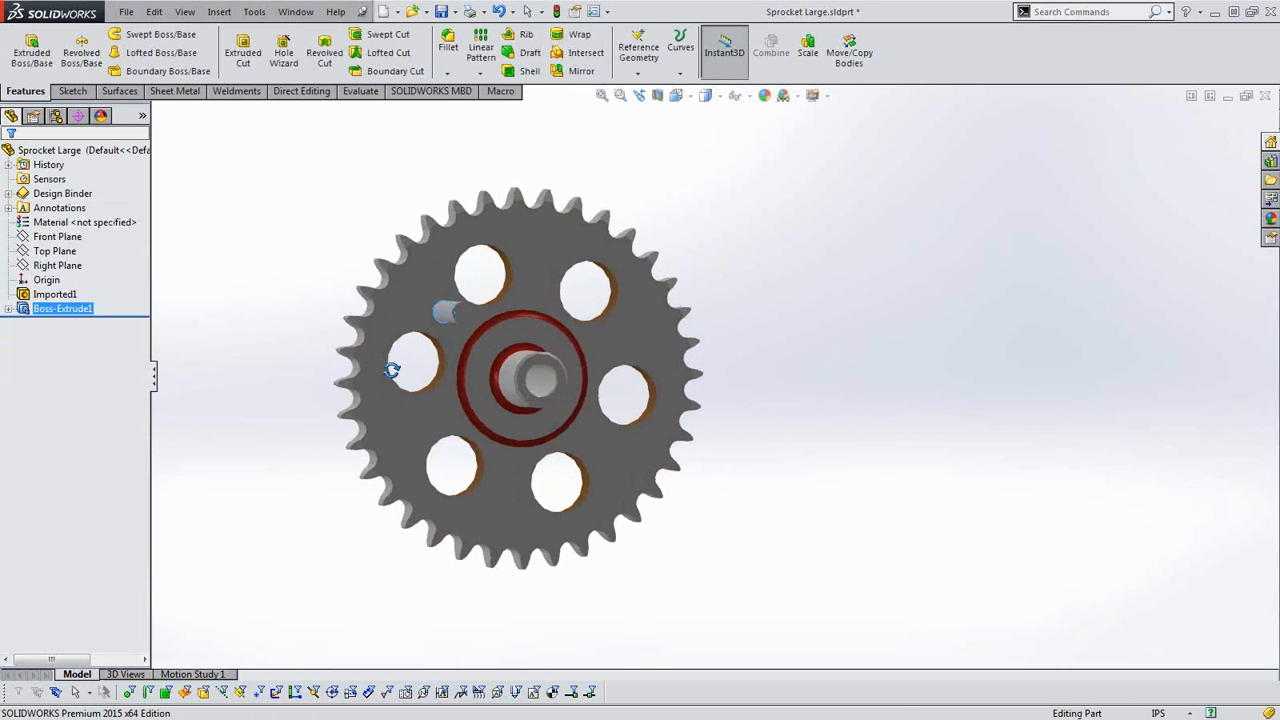
Inspect the new boss and check whether Import Diagnostics is available for the imported sprocket feature.
{"action": "scroll", "coordinate": [451, 335], "scroll_direction": "down", "scroll_amount": 2}
{"action": "scroll", "coordinate": [432, 378], "scroll_direction": "up", "scroll_amount": 1}
{"action": "left_click", "coordinate": [273, 364]}
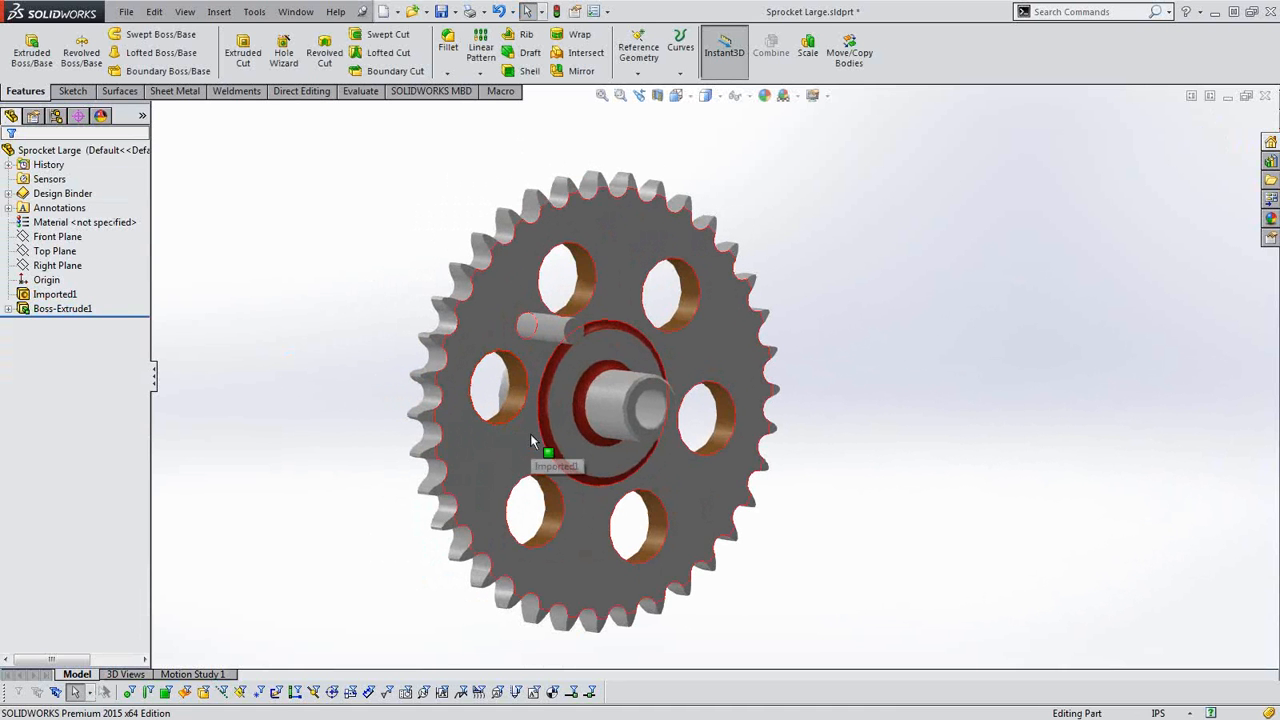
{"action": "scroll", "coordinate": [540, 452], "scroll_direction": "down", "scroll_amount": 1}
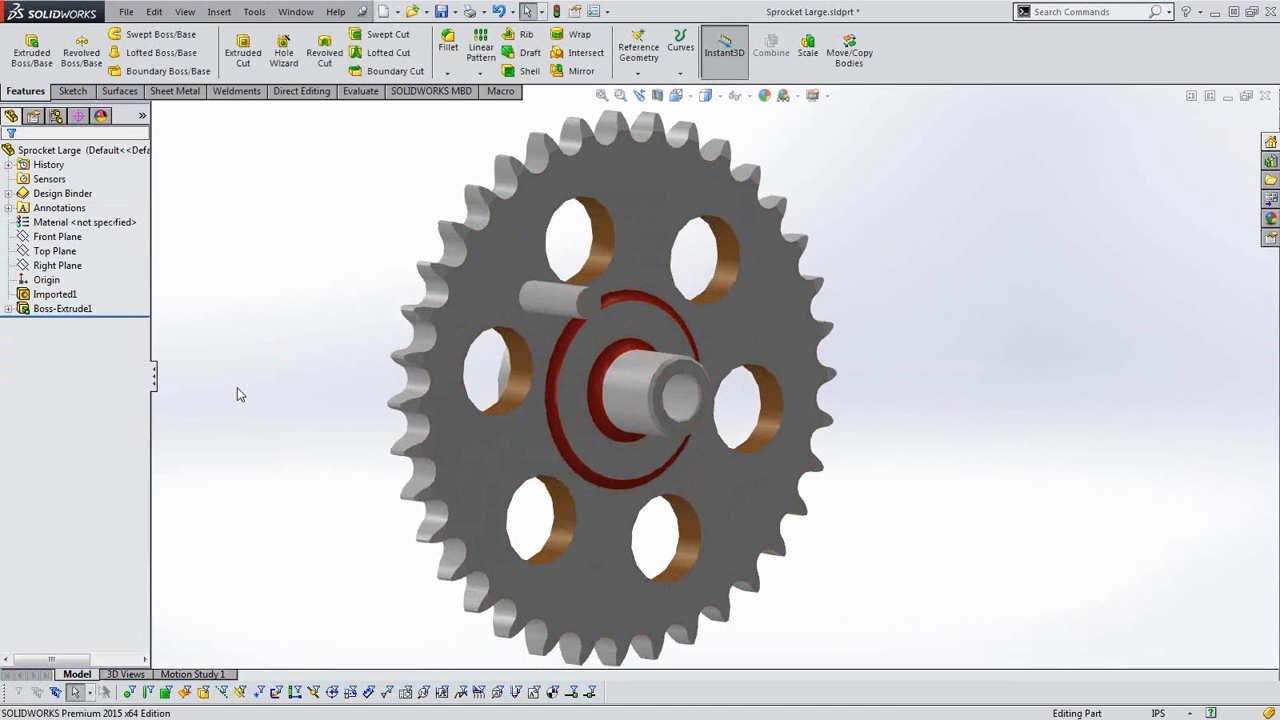
{"action": "right_click", "coordinate": [72, 297]}
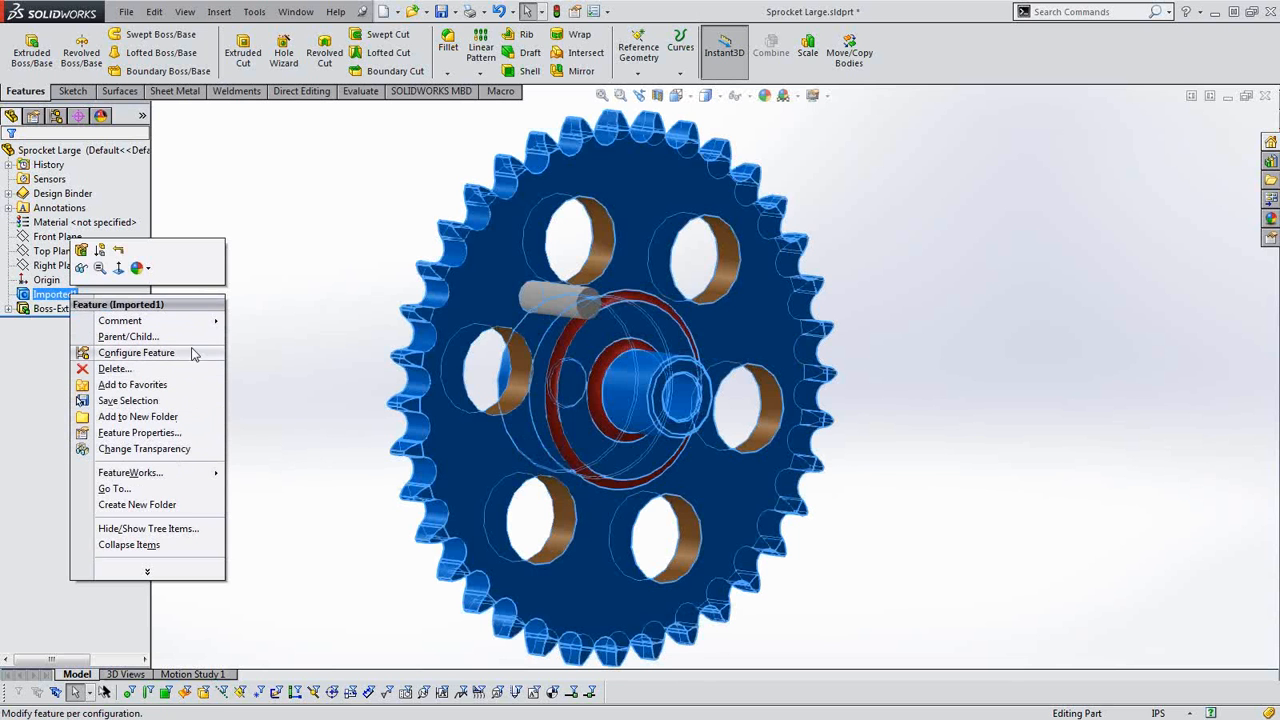
{"action": "left_click", "coordinate": [182, 450]}
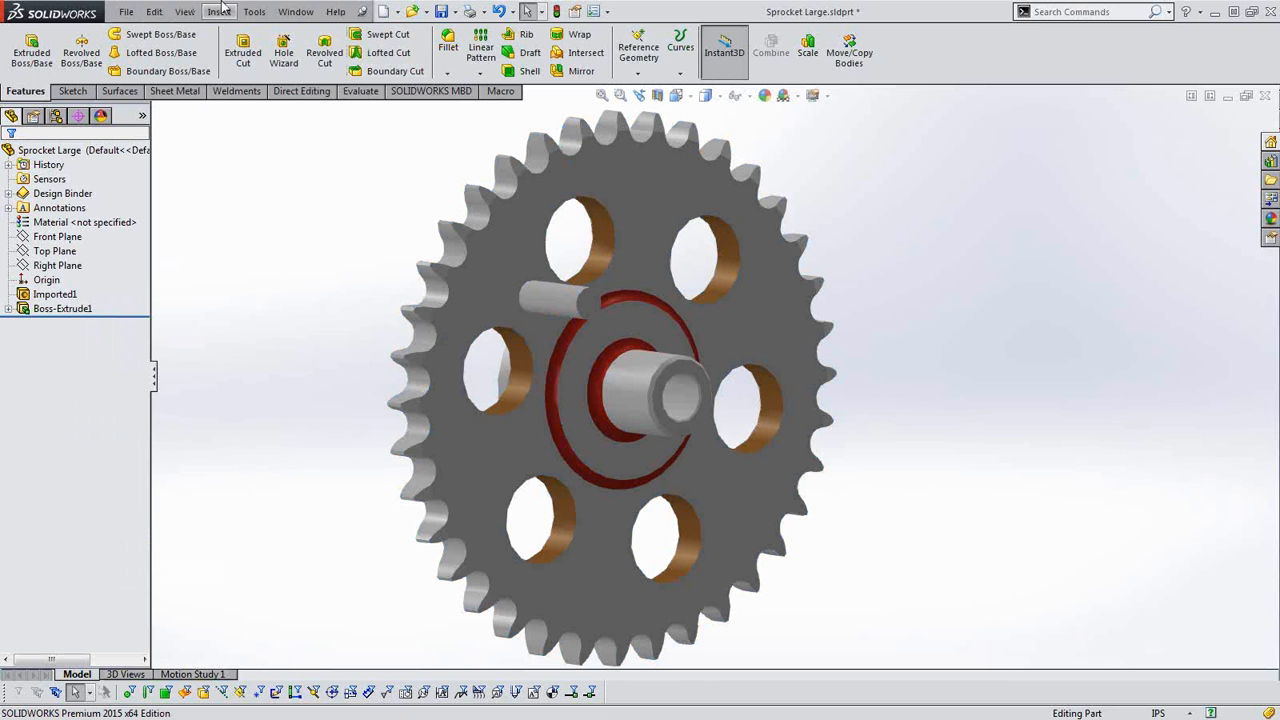
{"action": "left_click", "coordinate": [222, 8]}
{"action": "mouse_move", "coordinate": [250, 15]}
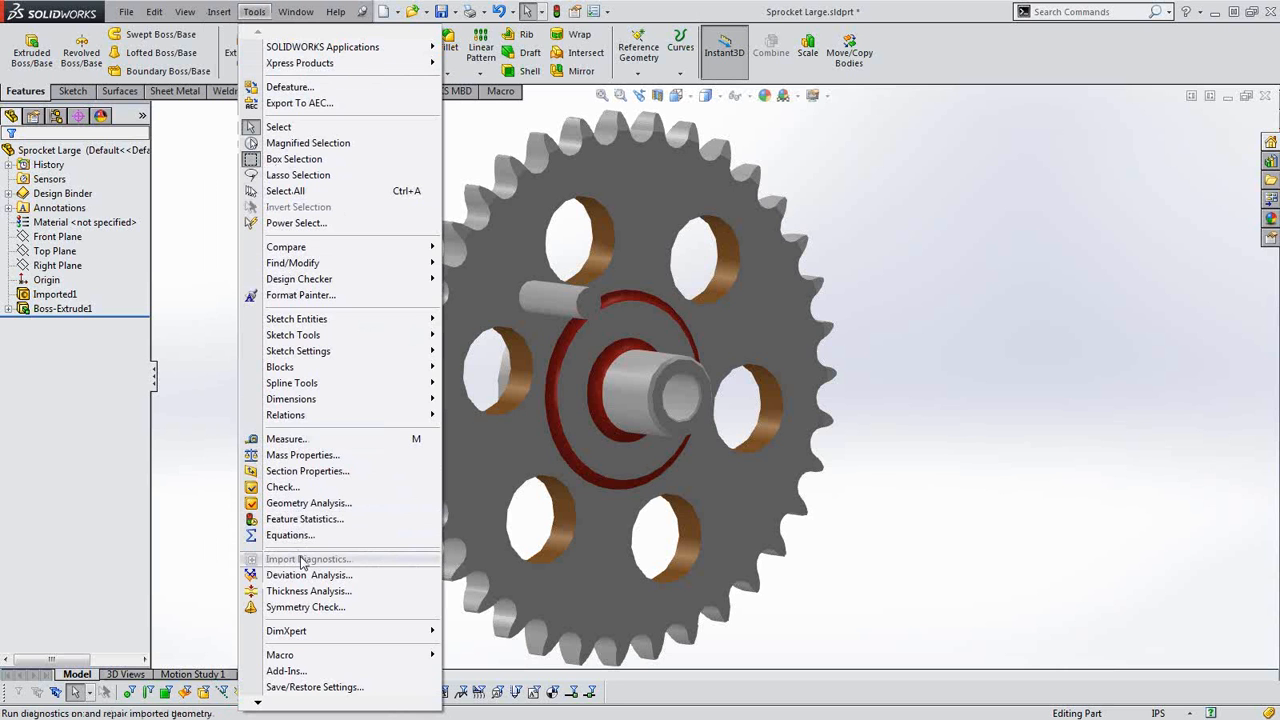
Roll the part back to before the cylindrical boss, check the imported feature for Import Diagnostics, and roll forward to the end.
{"action": "key", "text": "Escape"}
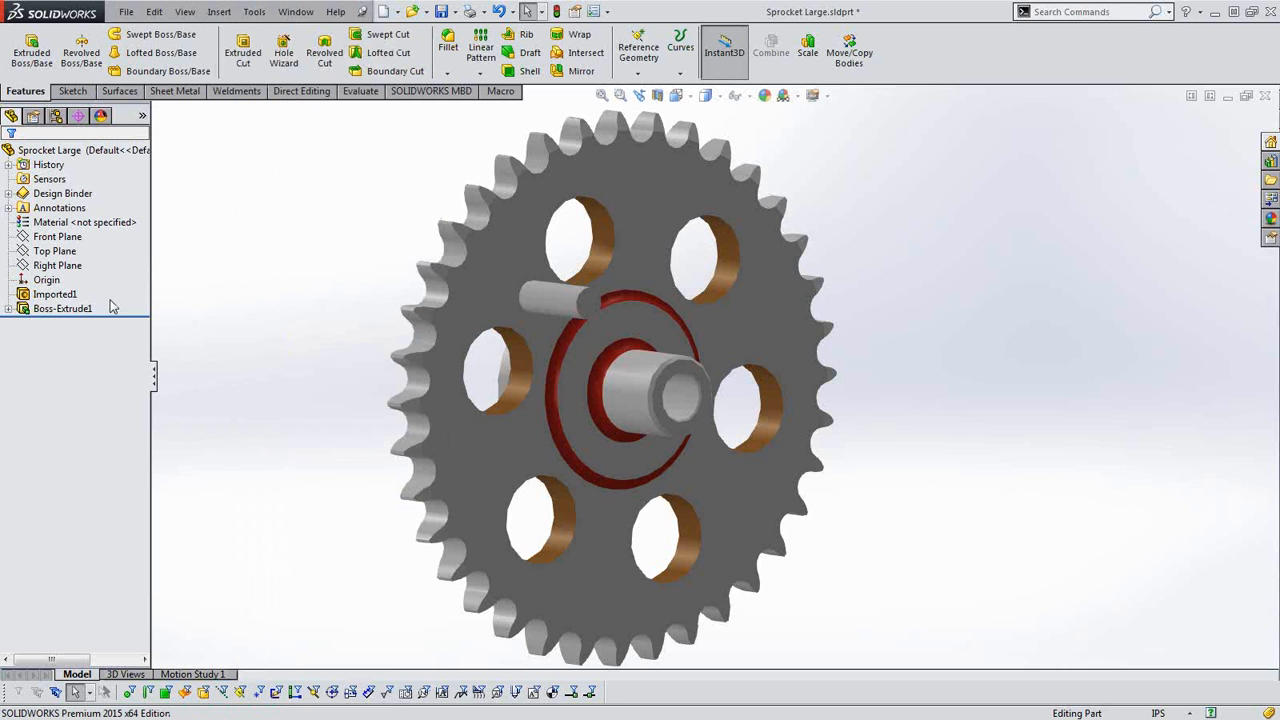
{"action": "left_click", "coordinate": [66, 310]}
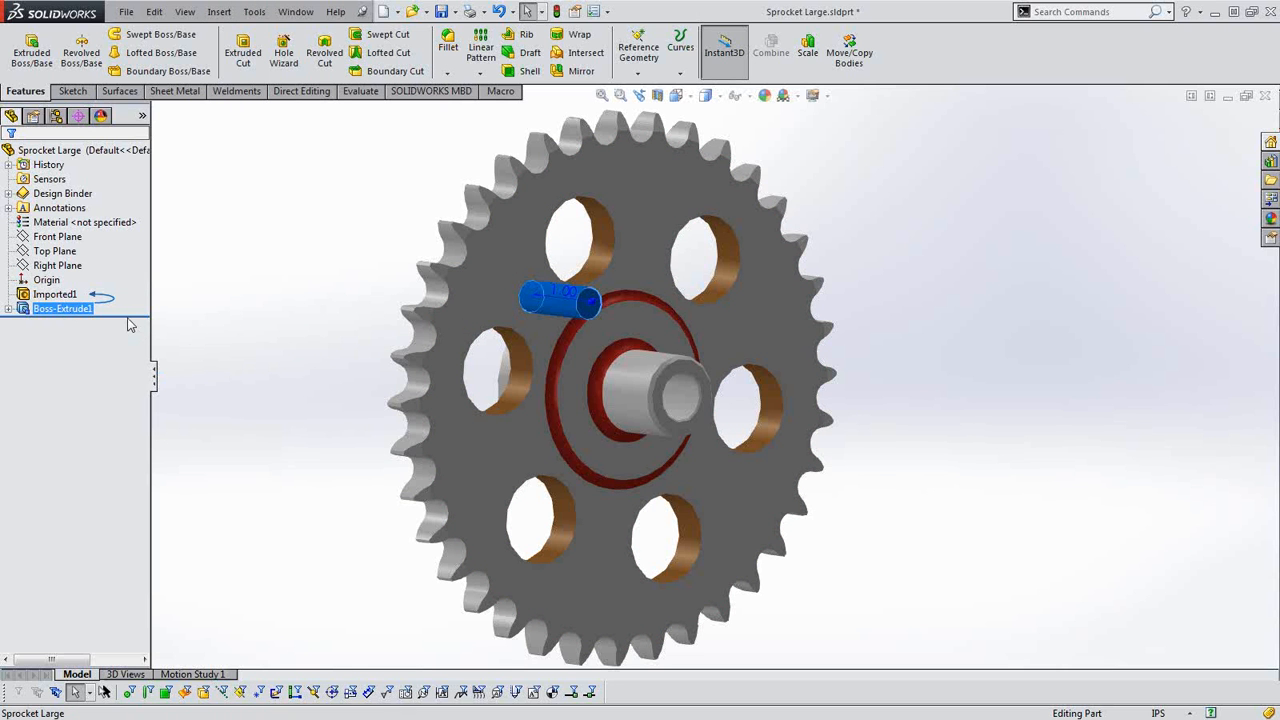
{"action": "left_click_drag", "start_coordinate": [136, 316], "coordinate": [126, 301]}
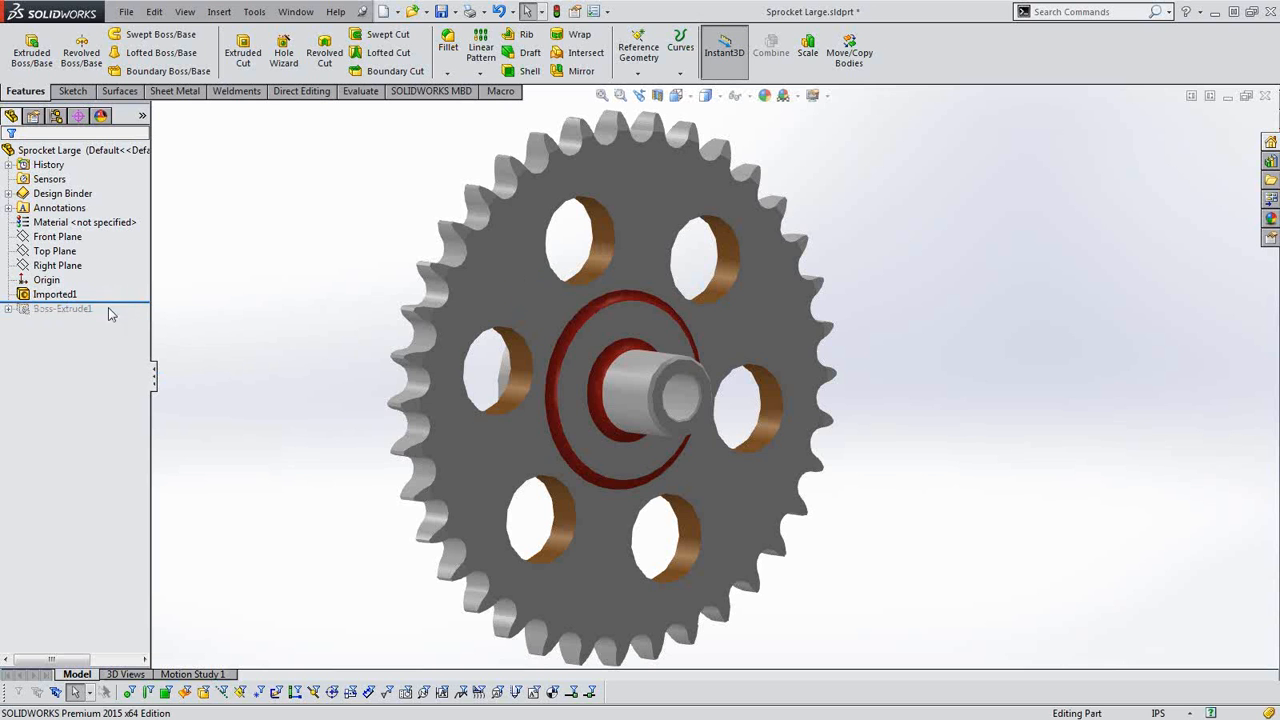
{"action": "right_click", "coordinate": [45, 297]}
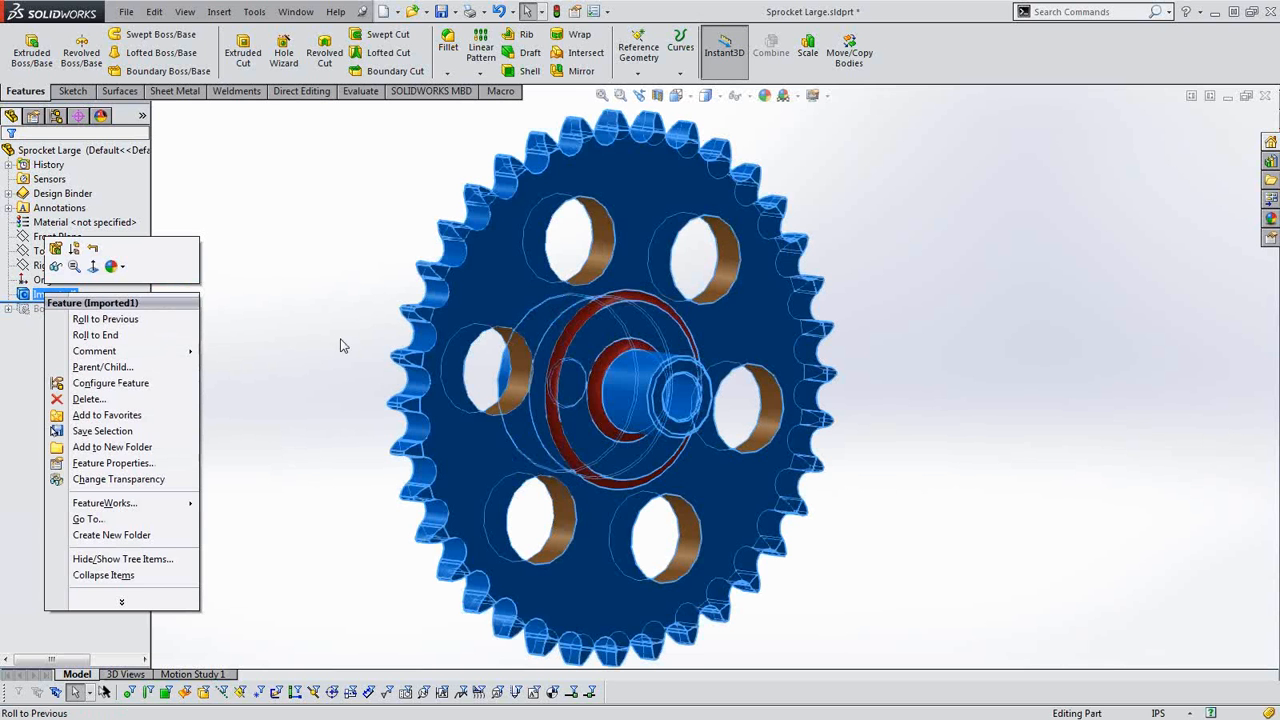
{"action": "left_click", "coordinate": [294, 322]}
{"action": "left_click_drag", "start_coordinate": [108, 299], "coordinate": [104, 316]}
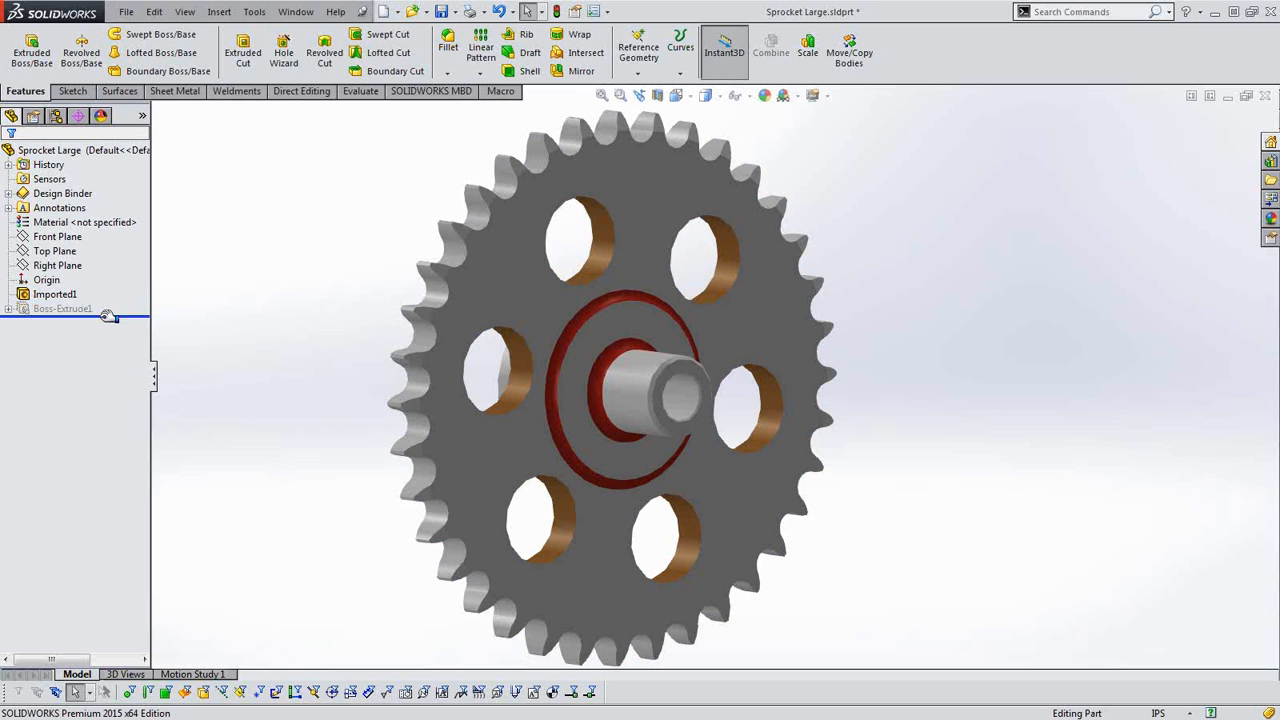
Suppress the cylindrical boss and check whether Import Diagnostics is offered for the imported sprocket feature.
{"action": "right_click", "coordinate": [71, 312]}
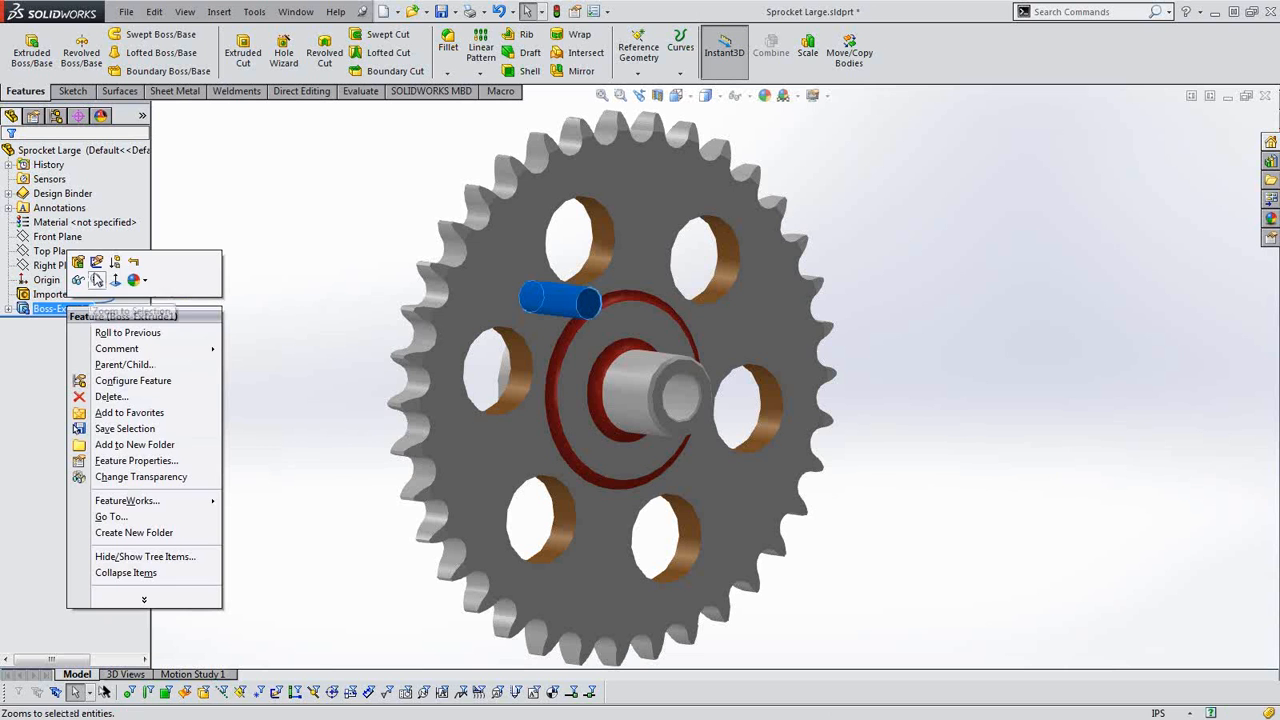
{"action": "left_click", "coordinate": [117, 263]}
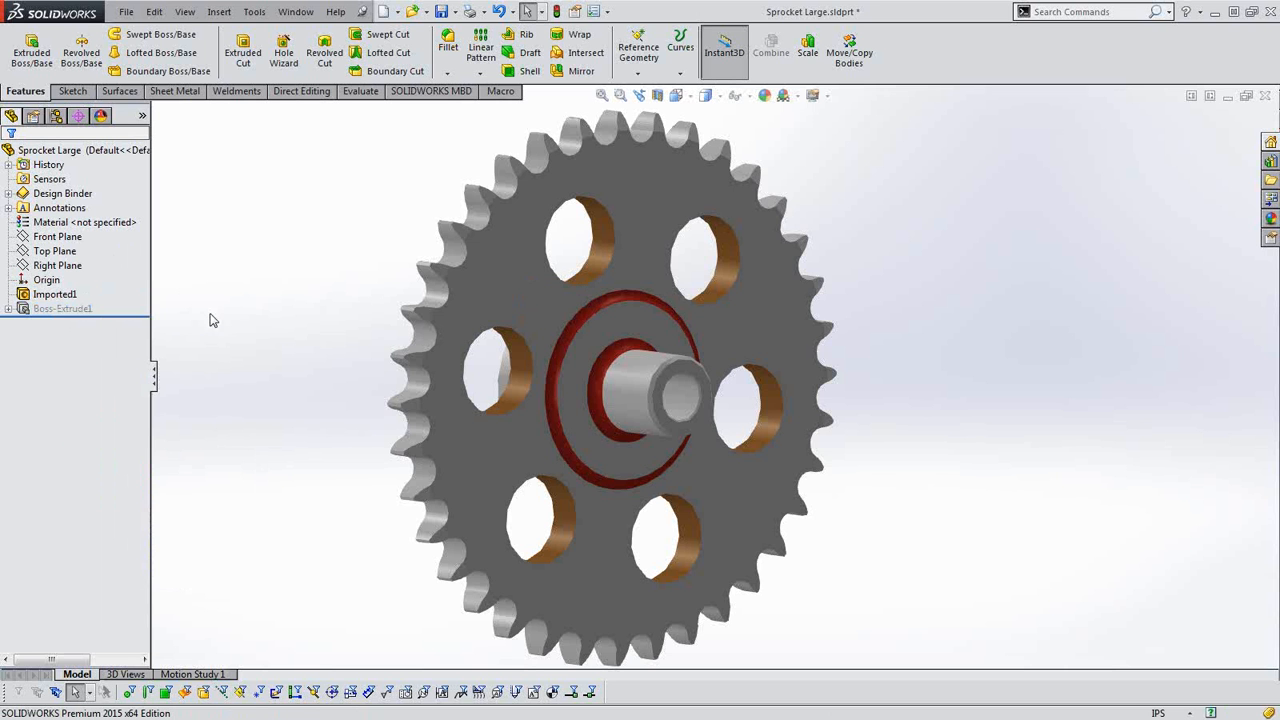
{"action": "right_click", "coordinate": [47, 297]}
{"action": "left_click", "coordinate": [308, 303]}
Delete the cylindrical boss together with its absorbed sketch, and check the imported feature for Import Diagnostics.
{"action": "right_click", "coordinate": [36, 310]}
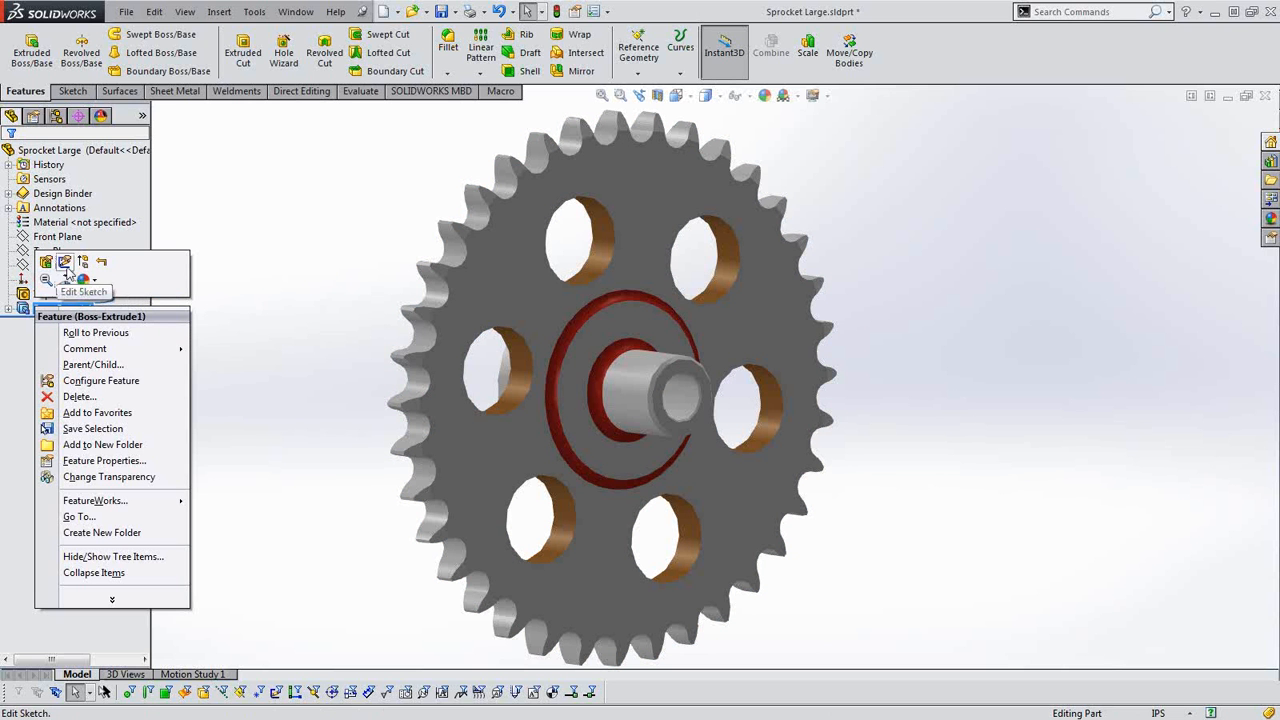
{"action": "left_click", "coordinate": [80, 396]}
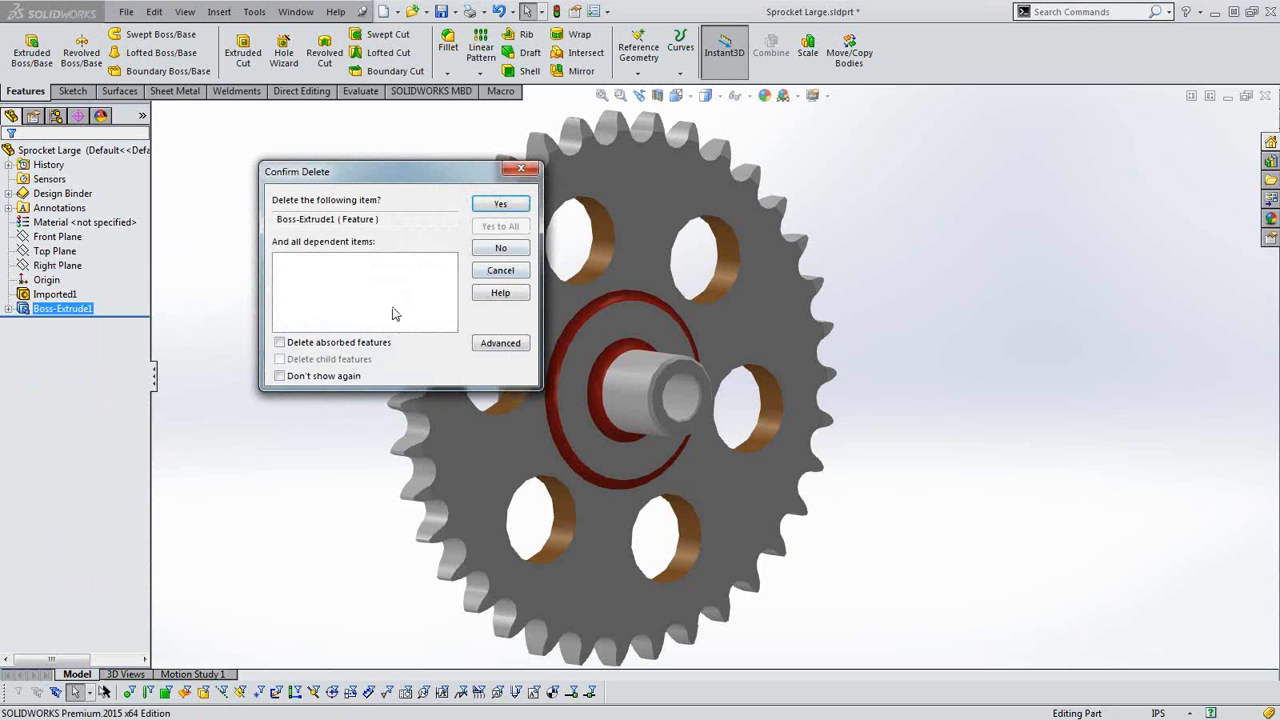
{"action": "left_click", "coordinate": [280, 343]}
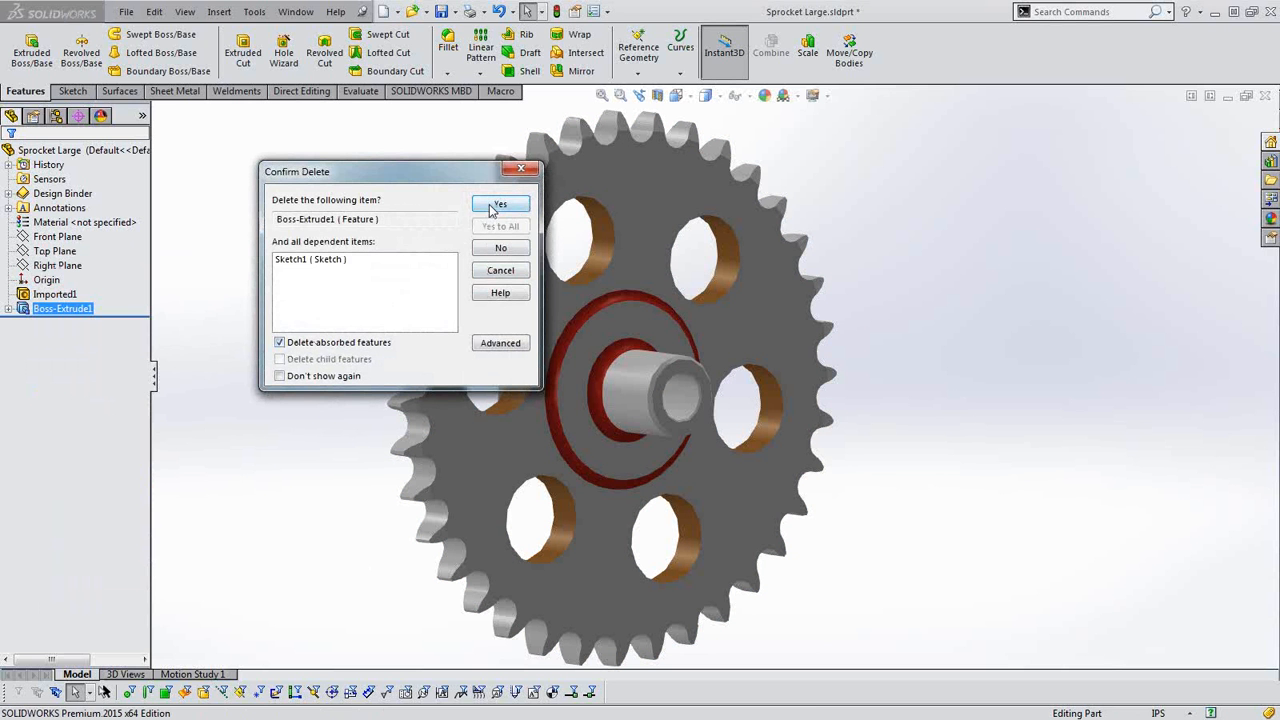
{"action": "left_click", "coordinate": [494, 206]}
{"action": "right_click", "coordinate": [64, 295]}
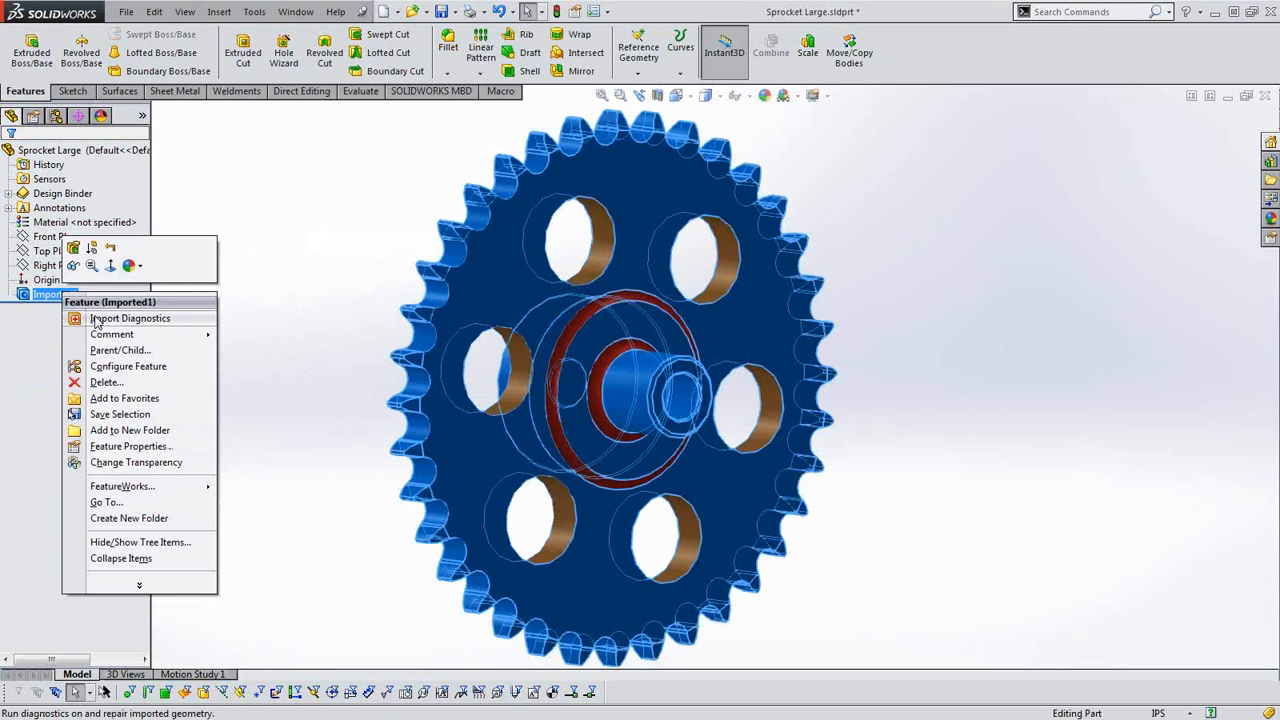
{"action": "left_click", "coordinate": [290, 252]}
{"action": "middle_click_drag", "start_coordinate": [354, 323], "coordinate": [323, 383]}
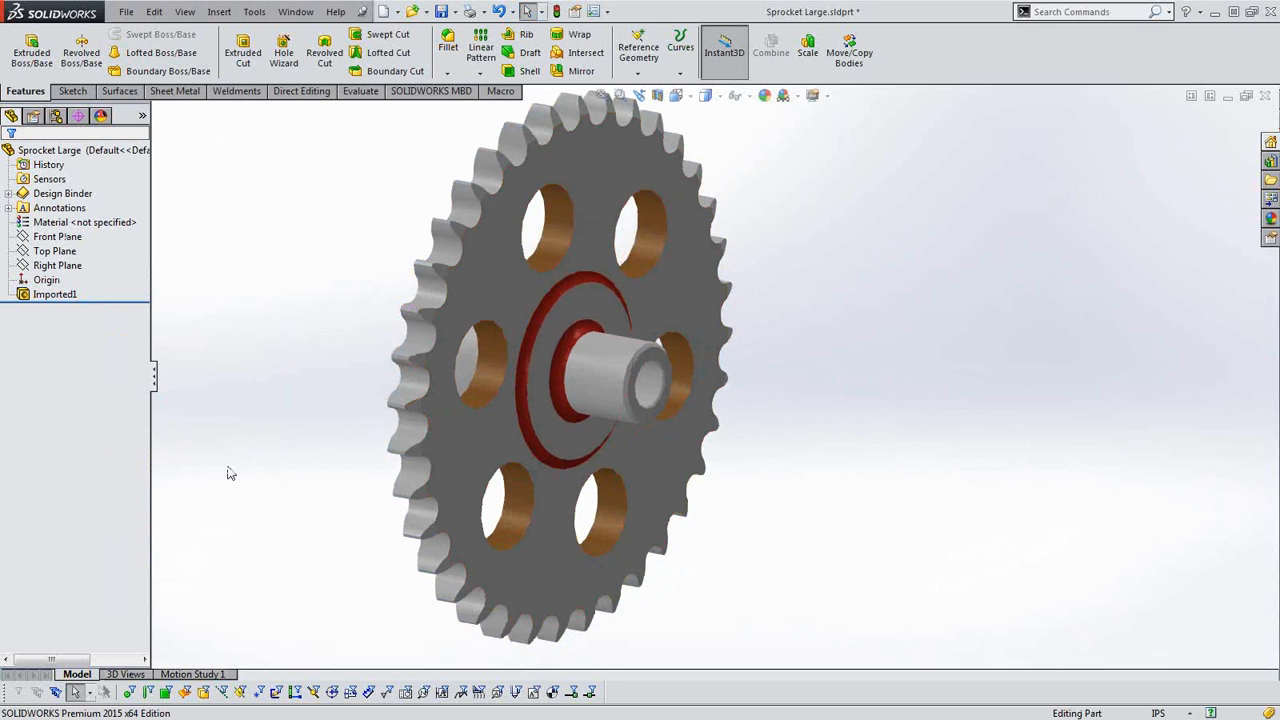
{"action": "middle_click_drag", "start_coordinate": [331, 479], "coordinate": [374, 478]}
{"action": "scroll", "coordinate": [634, 413], "scroll_direction": "down", "scroll_amount": 1}
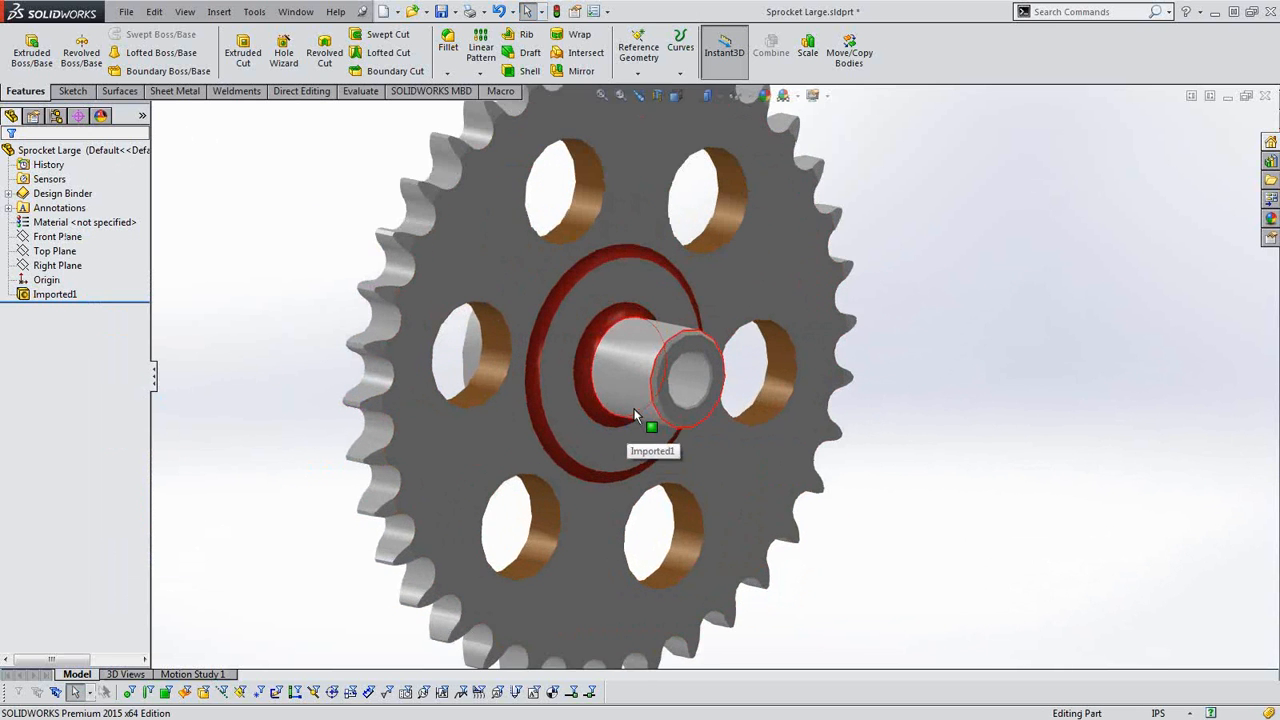
{"action": "scroll", "coordinate": [634, 415], "scroll_direction": "up", "scroll_amount": 1}
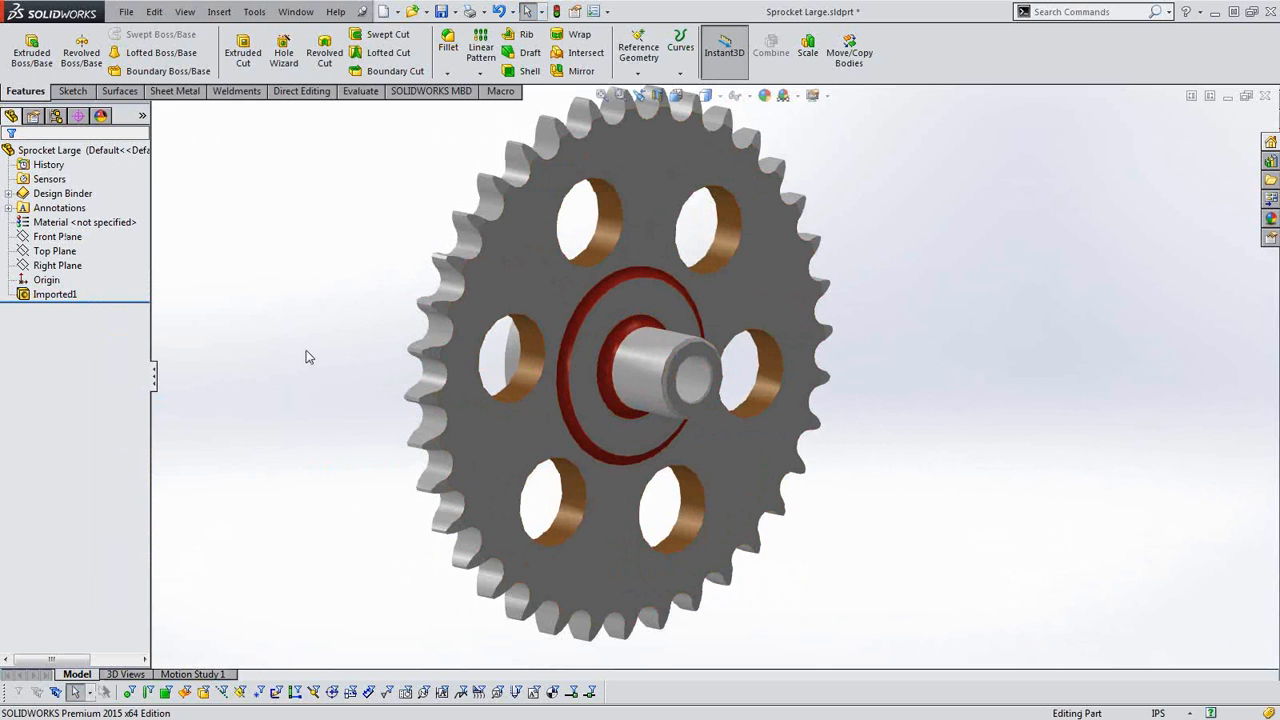
{"action": "scroll", "coordinate": [516, 320], "scroll_direction": "up", "scroll_amount": 1}
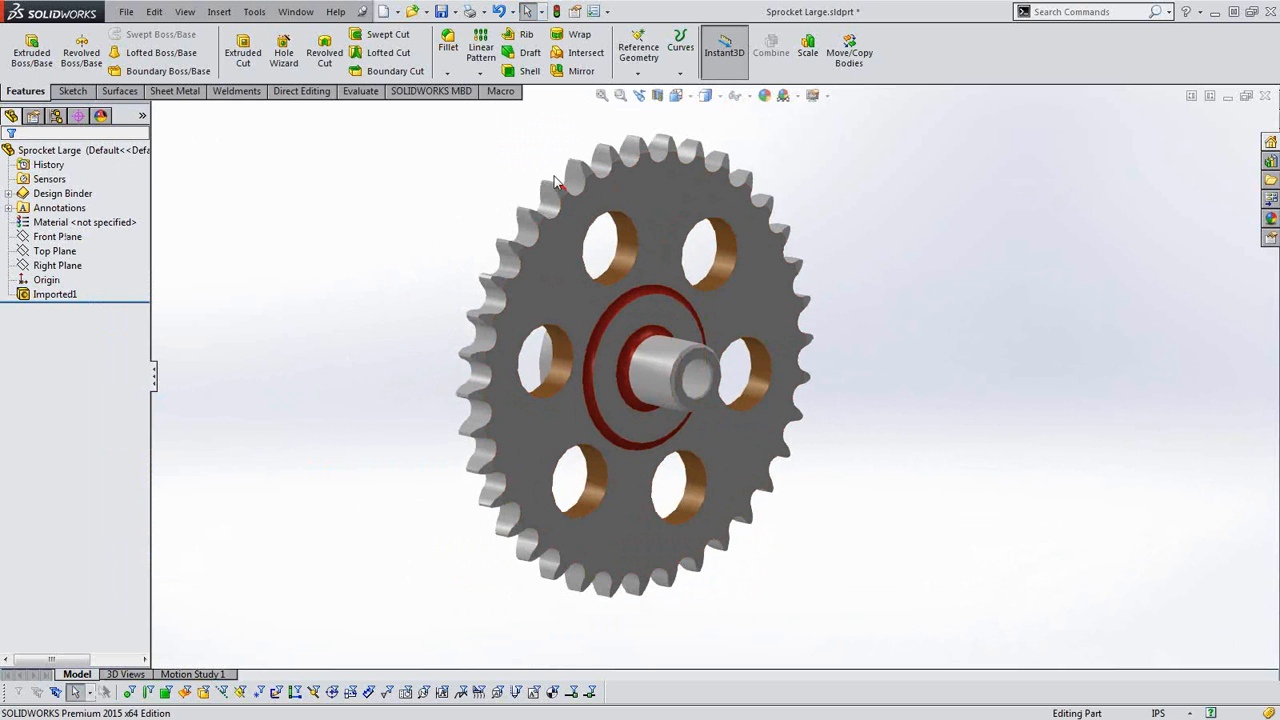
Start a Move Face translation and select the hub's flat end face, its outer chamfer and the chamfer around the bore.
{"action": "left_click", "coordinate": [301, 91]}
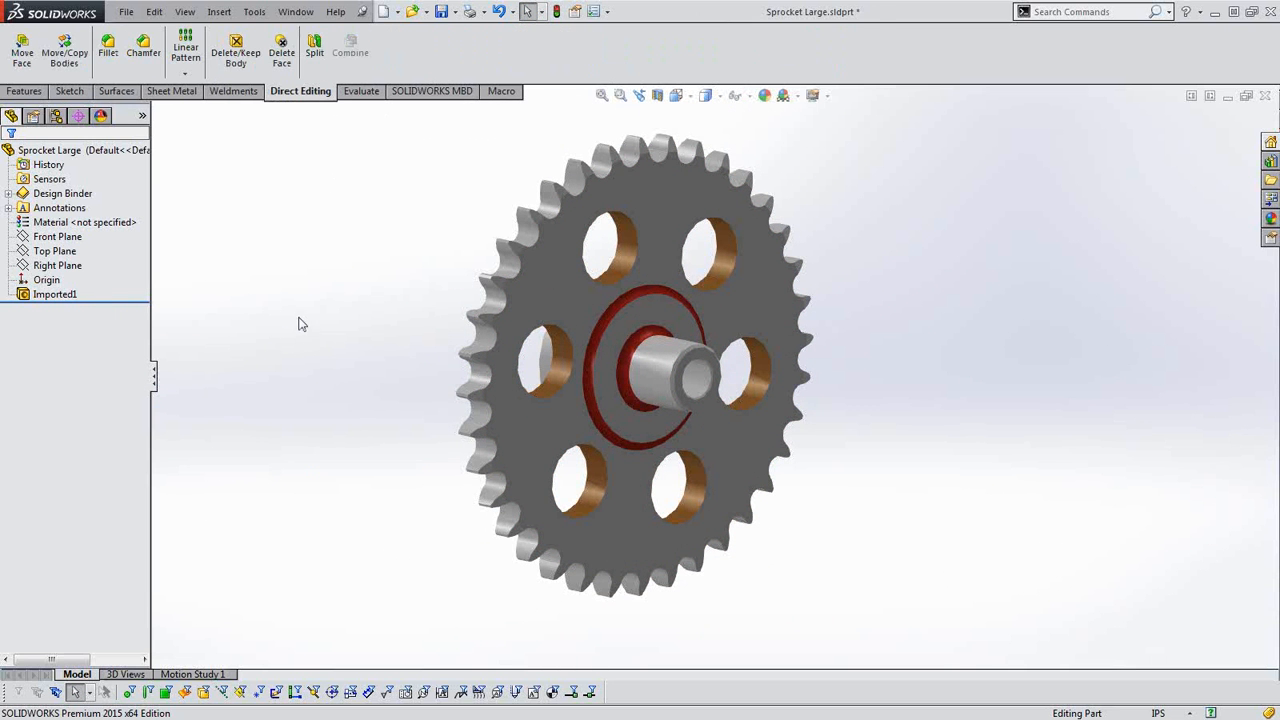
{"action": "scroll", "coordinate": [605, 390], "scroll_direction": "down", "scroll_amount": 5}
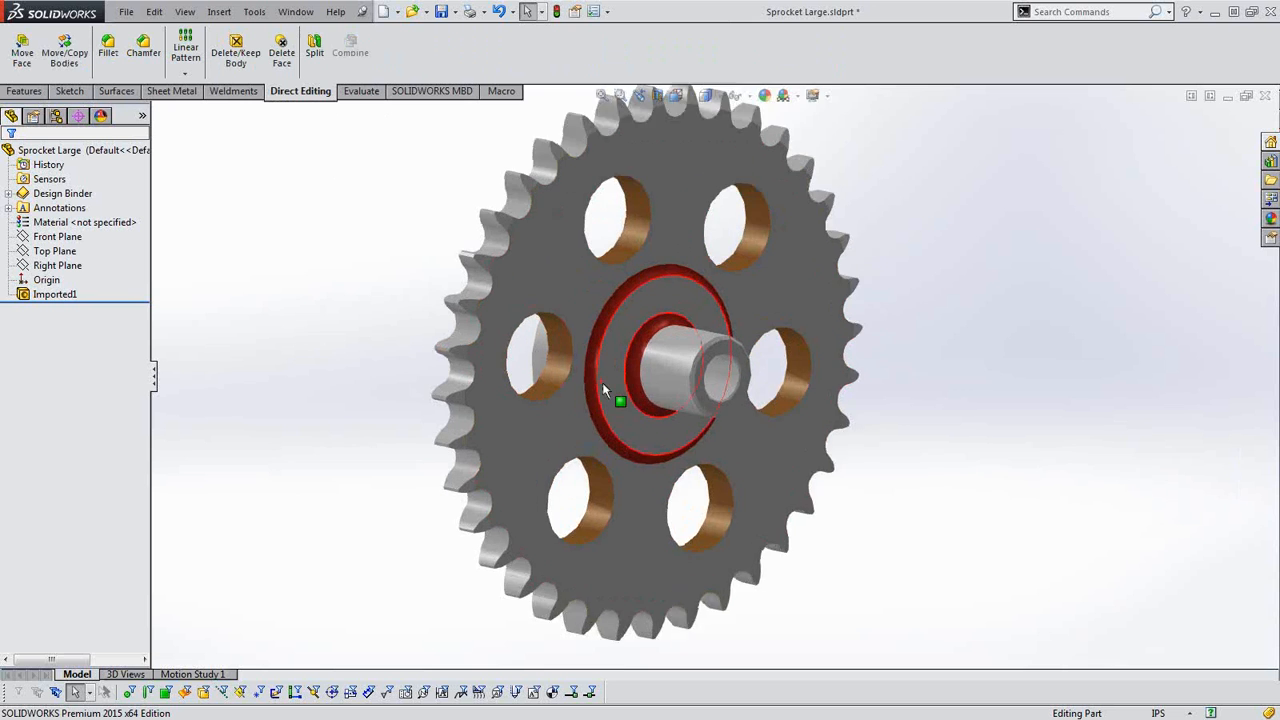
{"action": "scroll", "coordinate": [703, 383], "scroll_direction": "up", "scroll_amount": 1}
{"action": "mouse_move", "coordinate": [703, 383]}
{"action": "middle_mouse_down"}
{"action": "mouse_move", "coordinate": [692, 375]}
{"action": "mouse_move", "coordinate": [722, 383]}
{"action": "middle_mouse_up"}
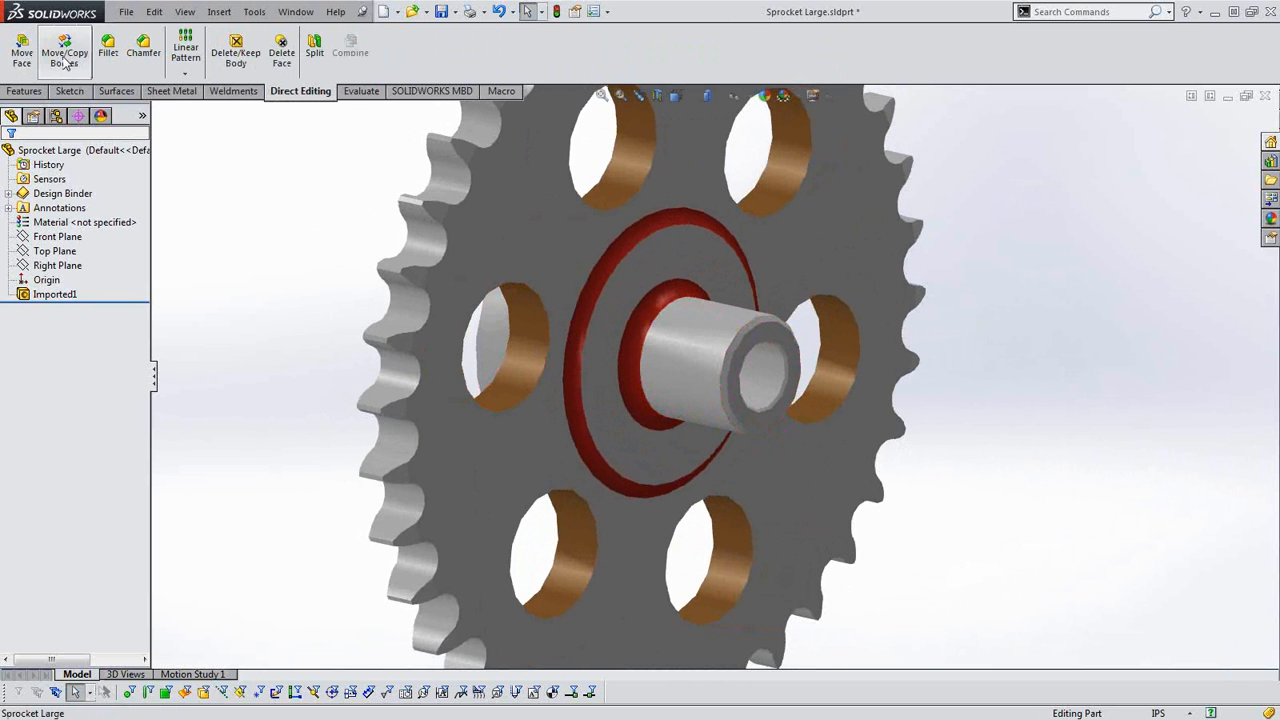
{"action": "left_click", "coordinate": [24, 60]}
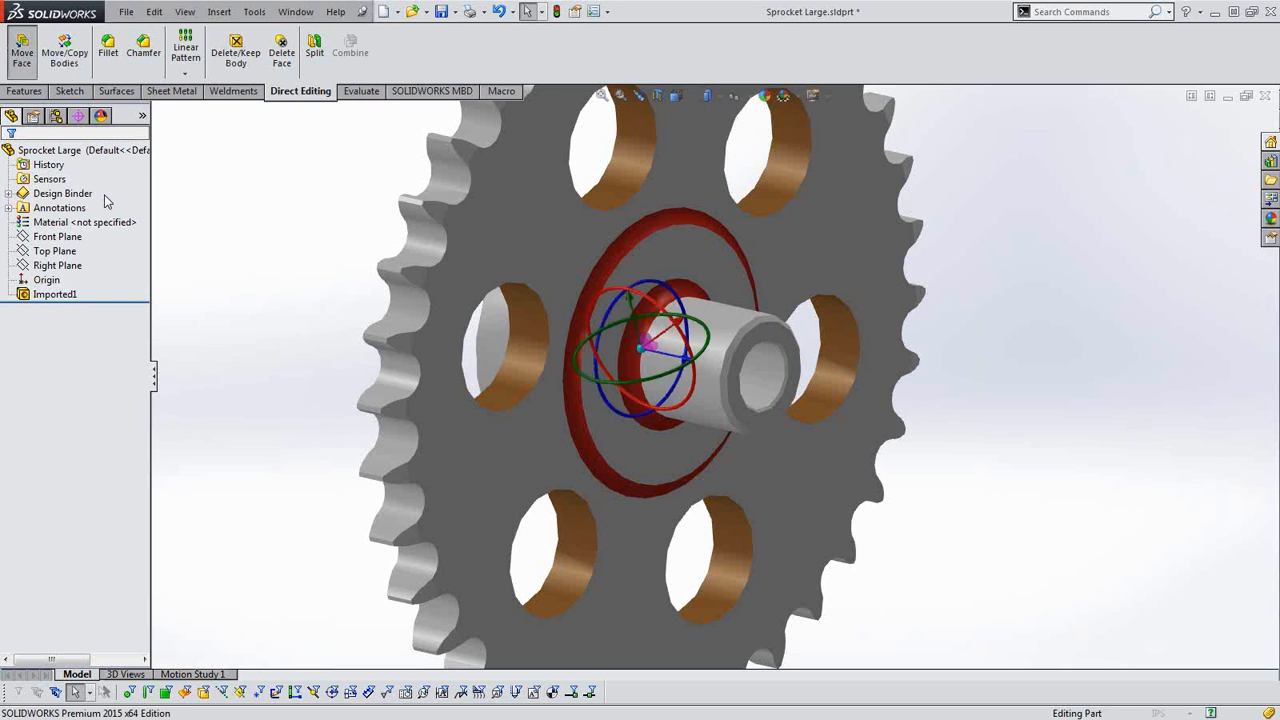
{"action": "middle_click_drag", "start_coordinate": [576, 419], "coordinate": [706, 414]}
{"action": "scroll", "coordinate": [751, 402], "scroll_direction": "down", "scroll_amount": 2}
{"action": "scroll", "coordinate": [742, 397], "scroll_direction": "down", "scroll_amount": 3}
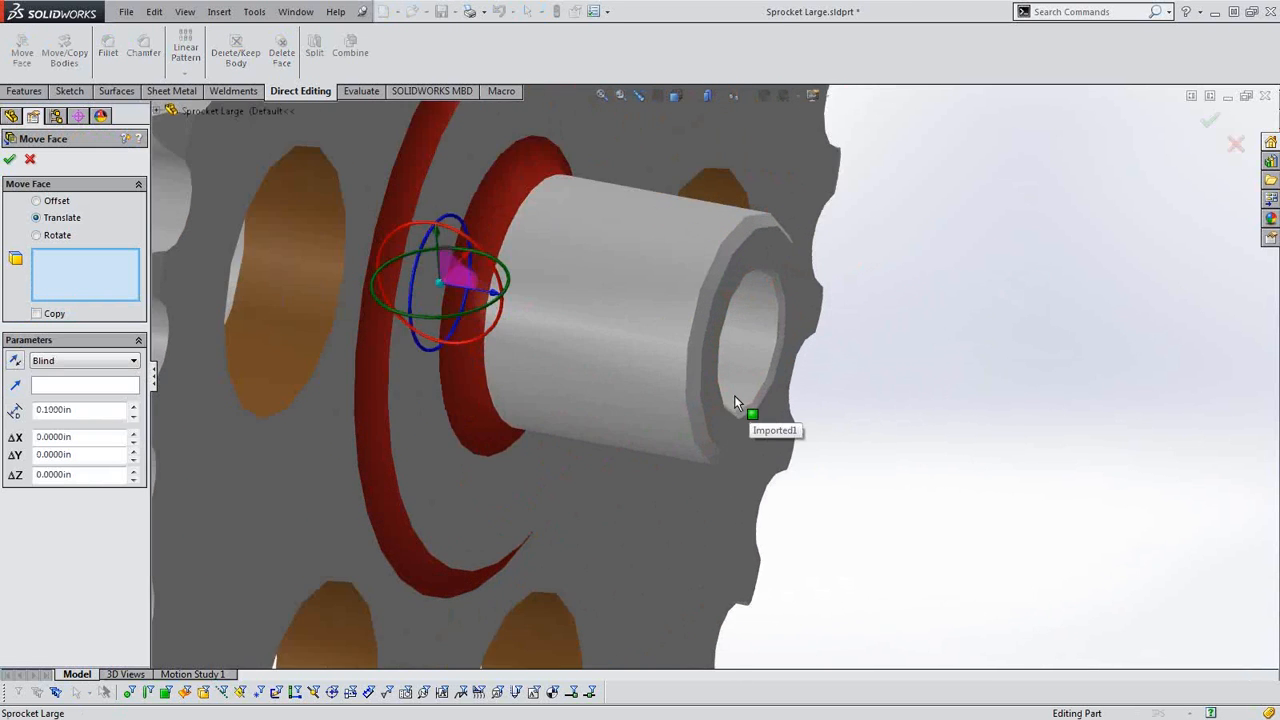
{"action": "scroll", "coordinate": [520, 318], "scroll_direction": "up", "scroll_amount": 2}
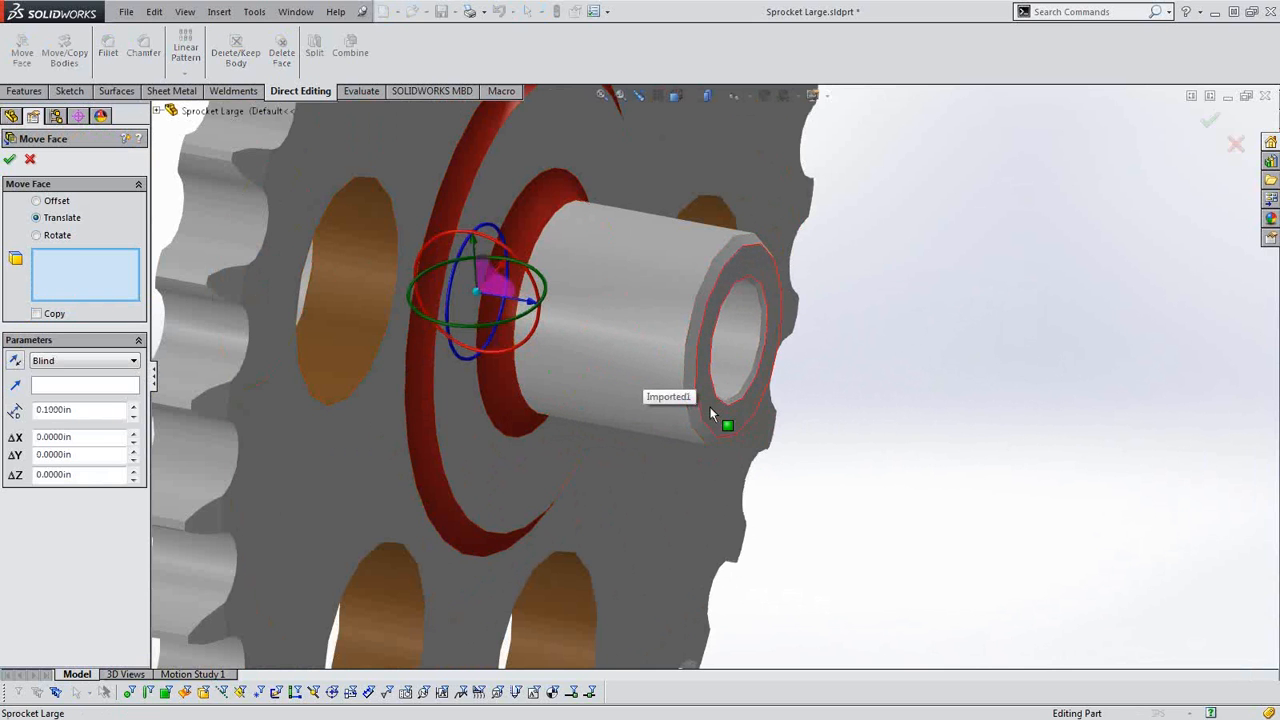
{"action": "scroll", "coordinate": [703, 411], "scroll_direction": "up", "scroll_amount": 2}
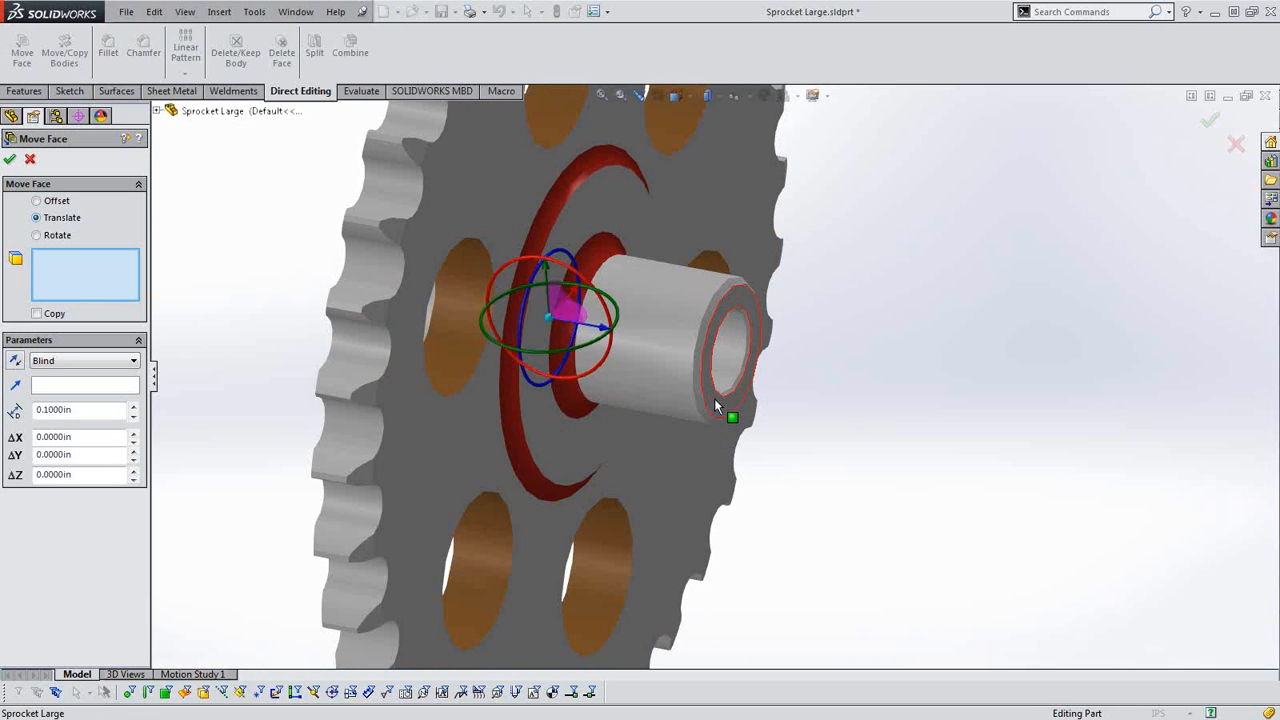
{"action": "left_click", "coordinate": [714, 398]}
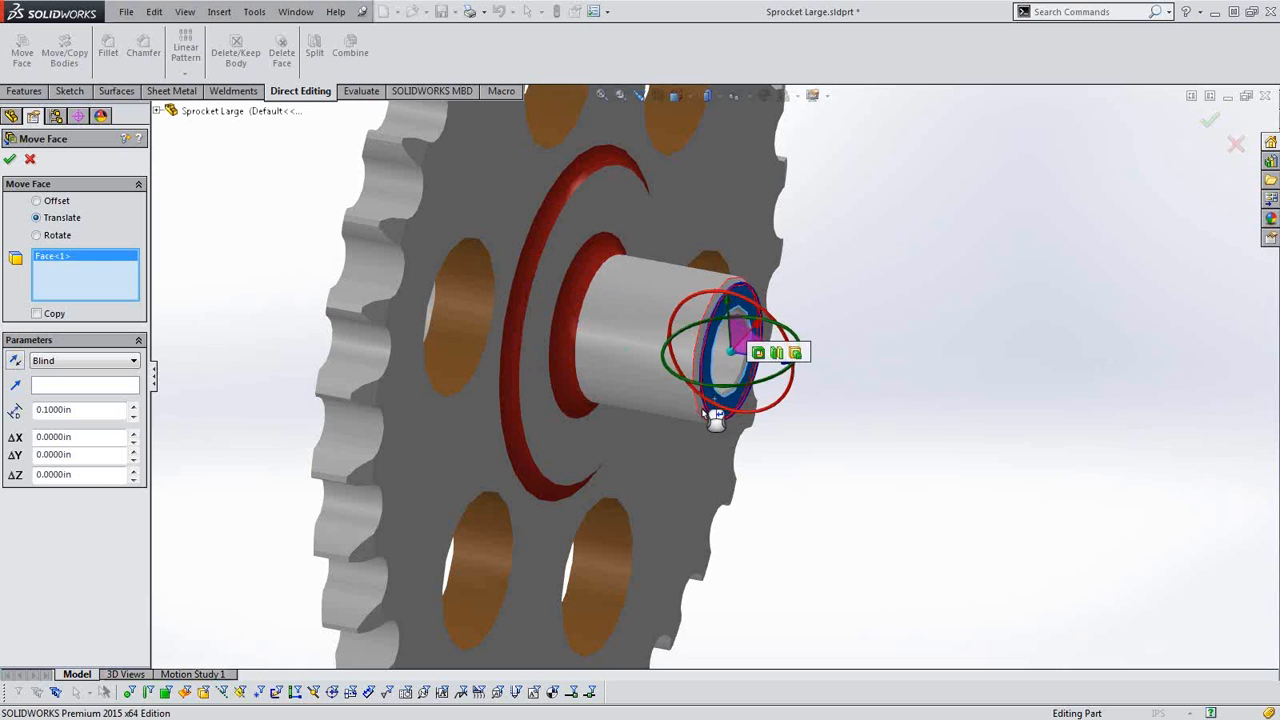
{"action": "left_click", "coordinate": [716, 402]}
{"action": "scroll", "coordinate": [716, 402], "scroll_direction": "down", "scroll_amount": 5}
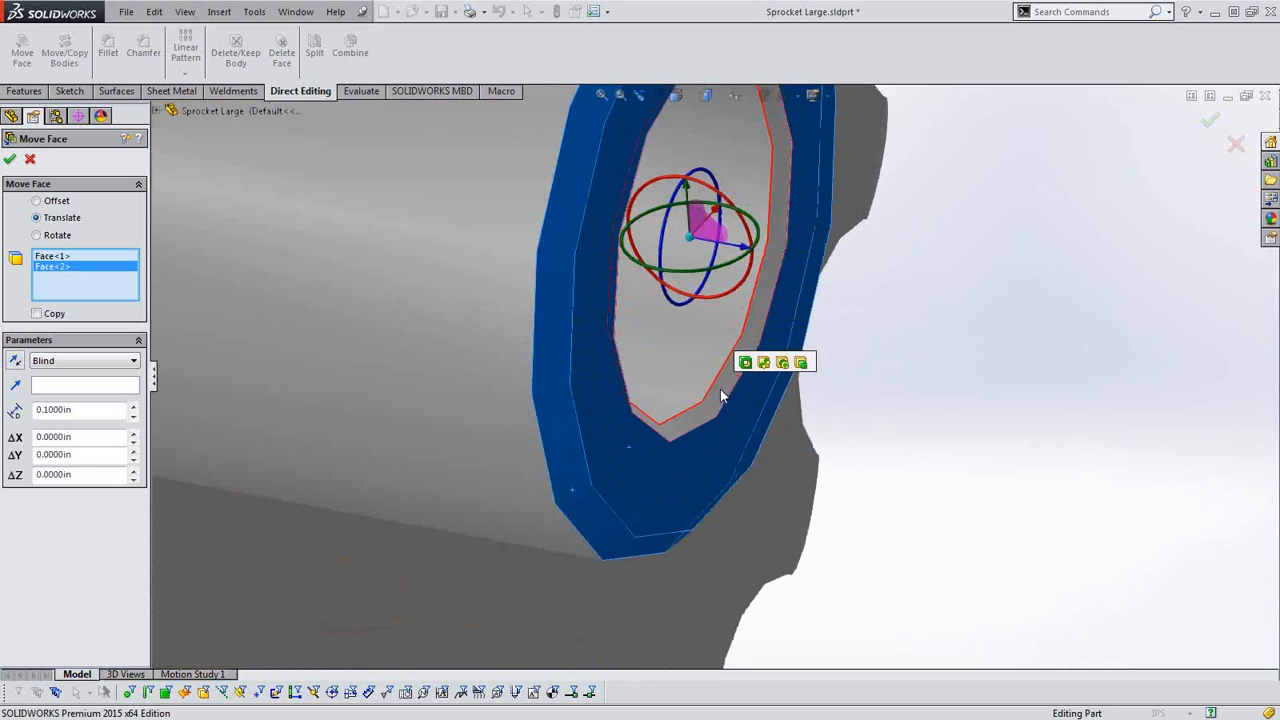
{"action": "left_click", "coordinate": [722, 400]}
{"action": "scroll", "coordinate": [714, 469], "scroll_direction": "up", "scroll_amount": 10}
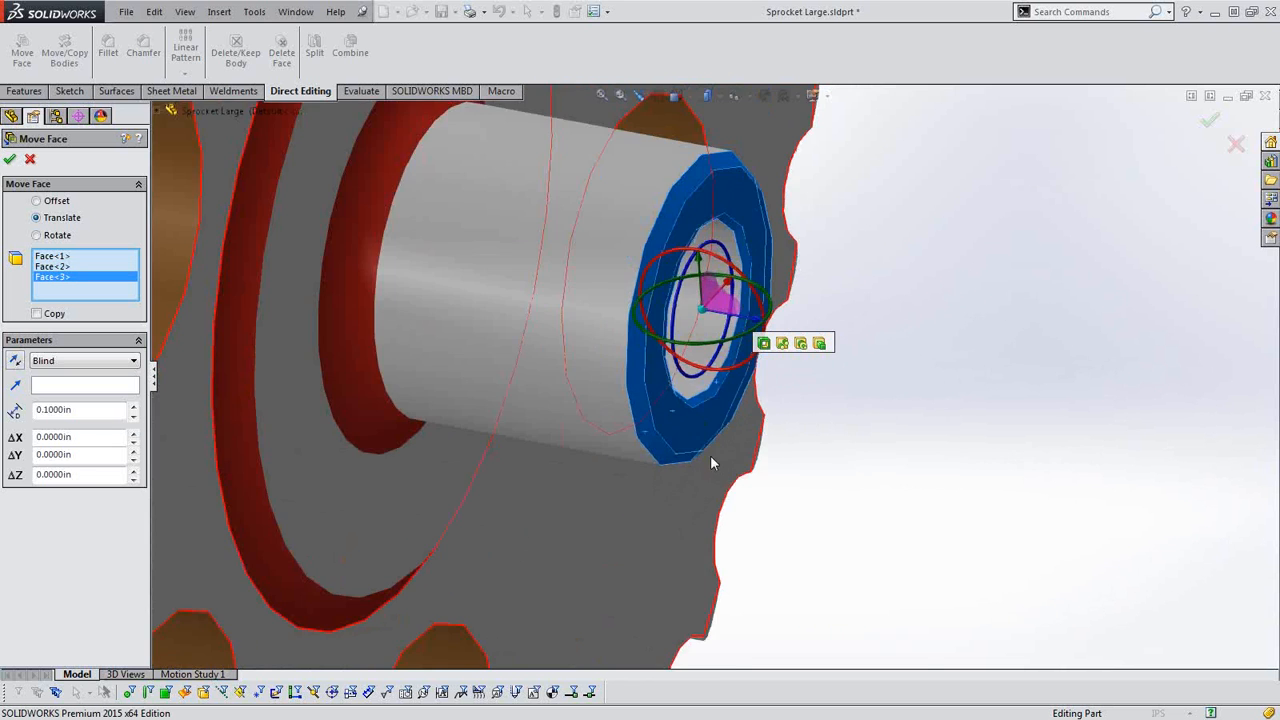
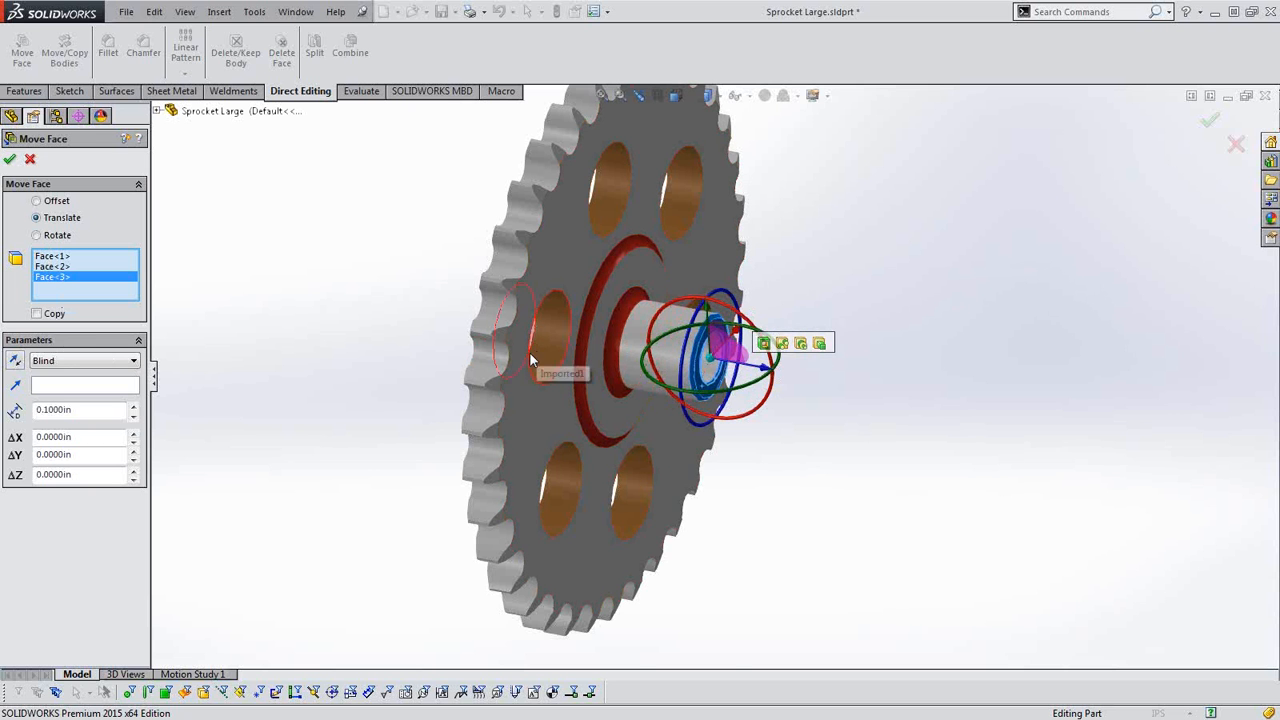
Translate the selected hub end faces 0.5 in toward the sprocket plate, using a straight tooth edge as the direction reference.
{"action": "scroll", "coordinate": [530, 362], "scroll_direction": "down", "scroll_amount": 3}
{"action": "scroll", "coordinate": [530, 362], "scroll_direction": "down", "scroll_amount": 2}
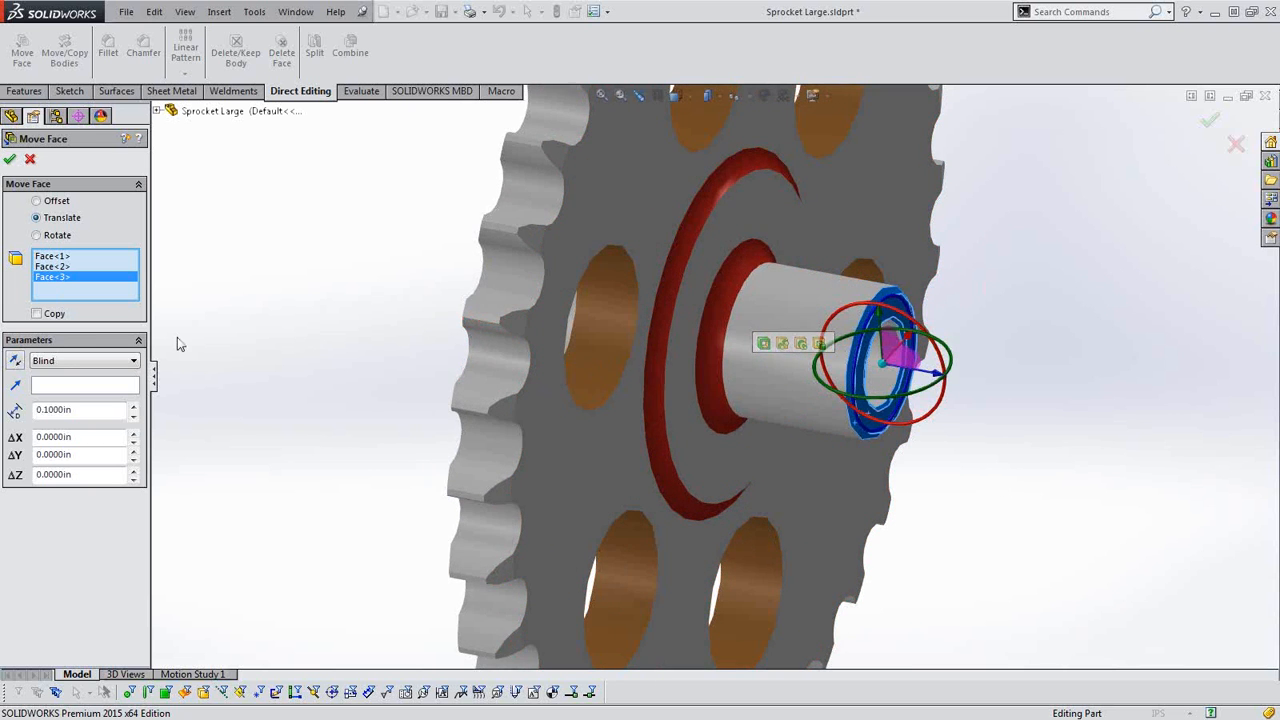
{"action": "left_click", "coordinate": [110, 386]}
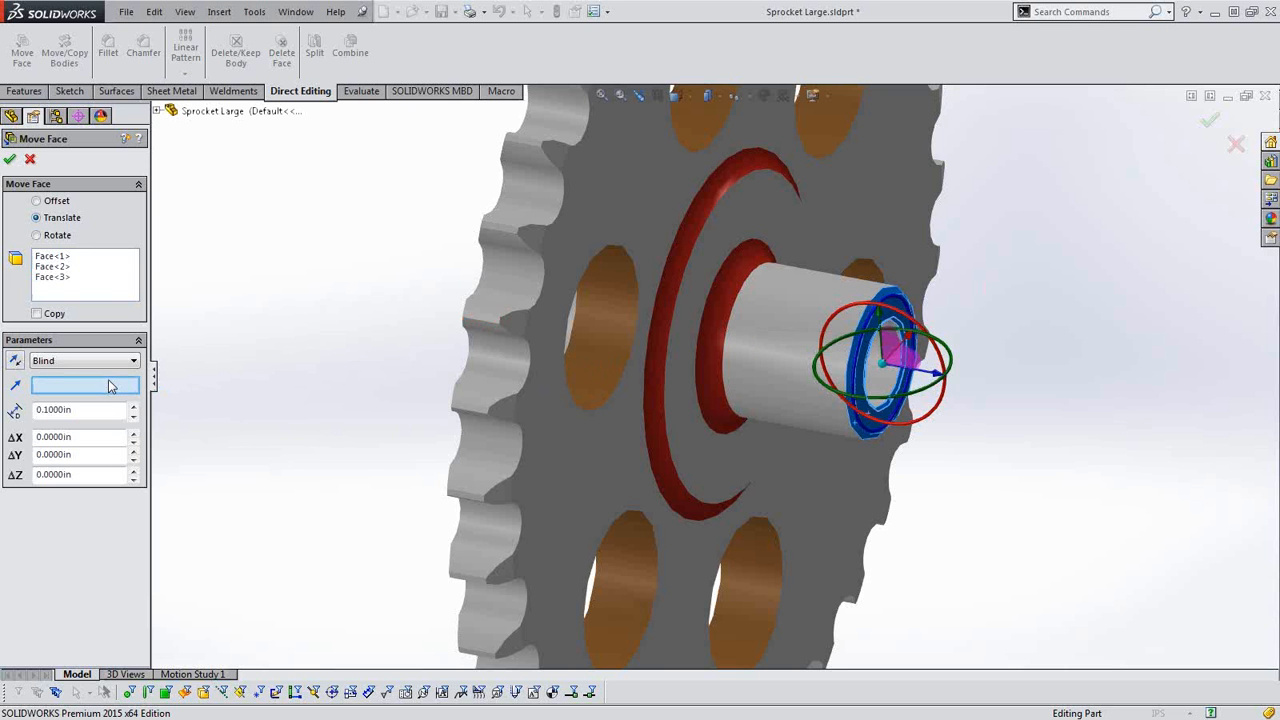
{"action": "left_click", "coordinate": [487, 318]}
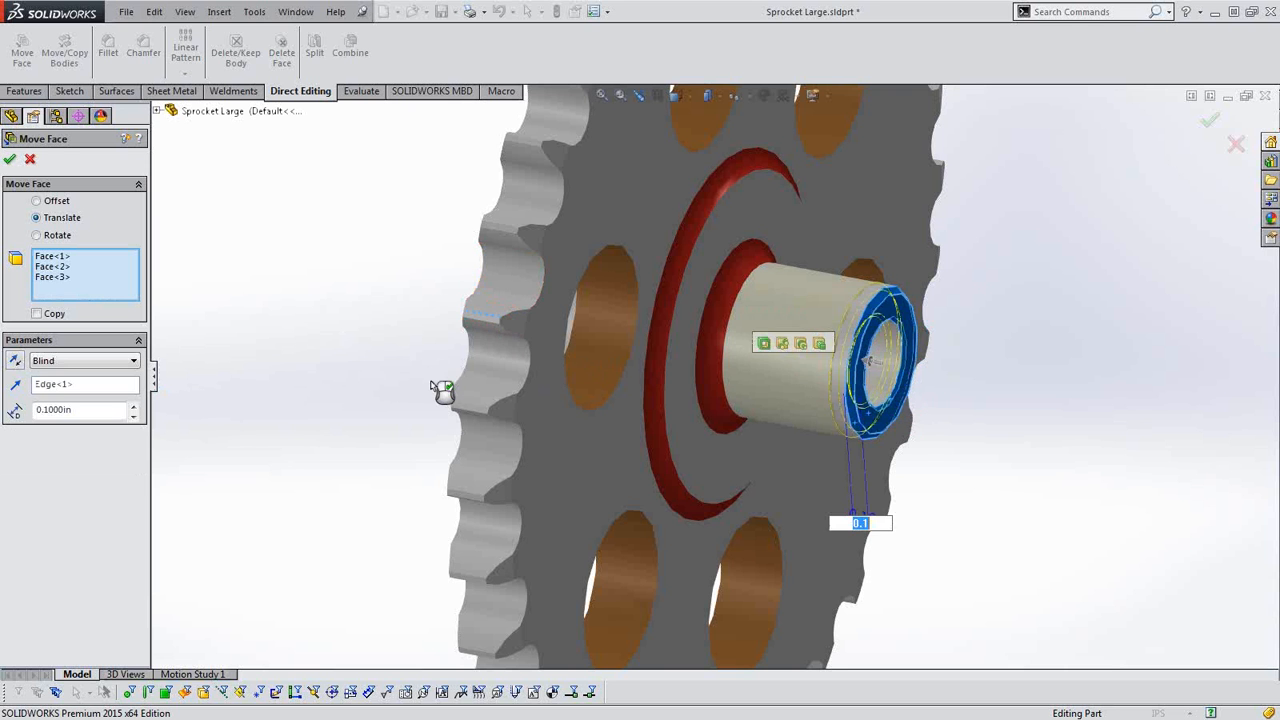
{"action": "scroll", "coordinate": [1026, 388], "scroll_direction": "down", "scroll_amount": 1}
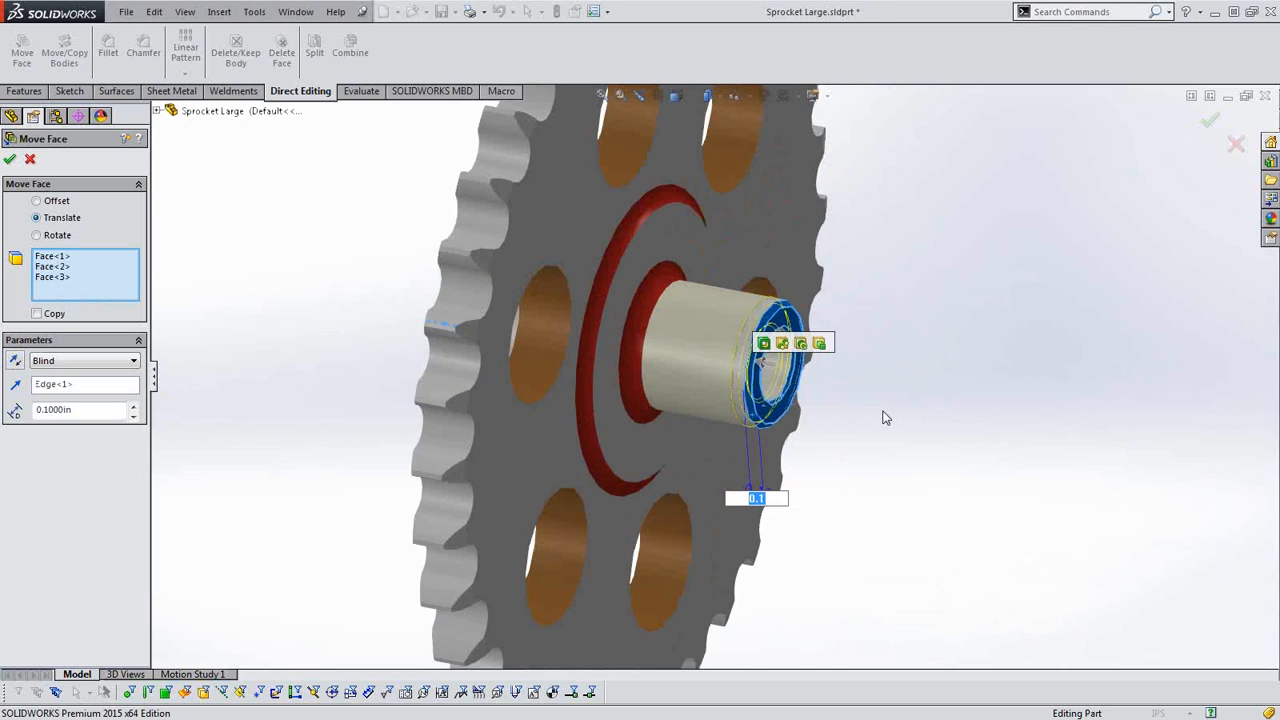
{"action": "left_click", "coordinate": [110, 406]}
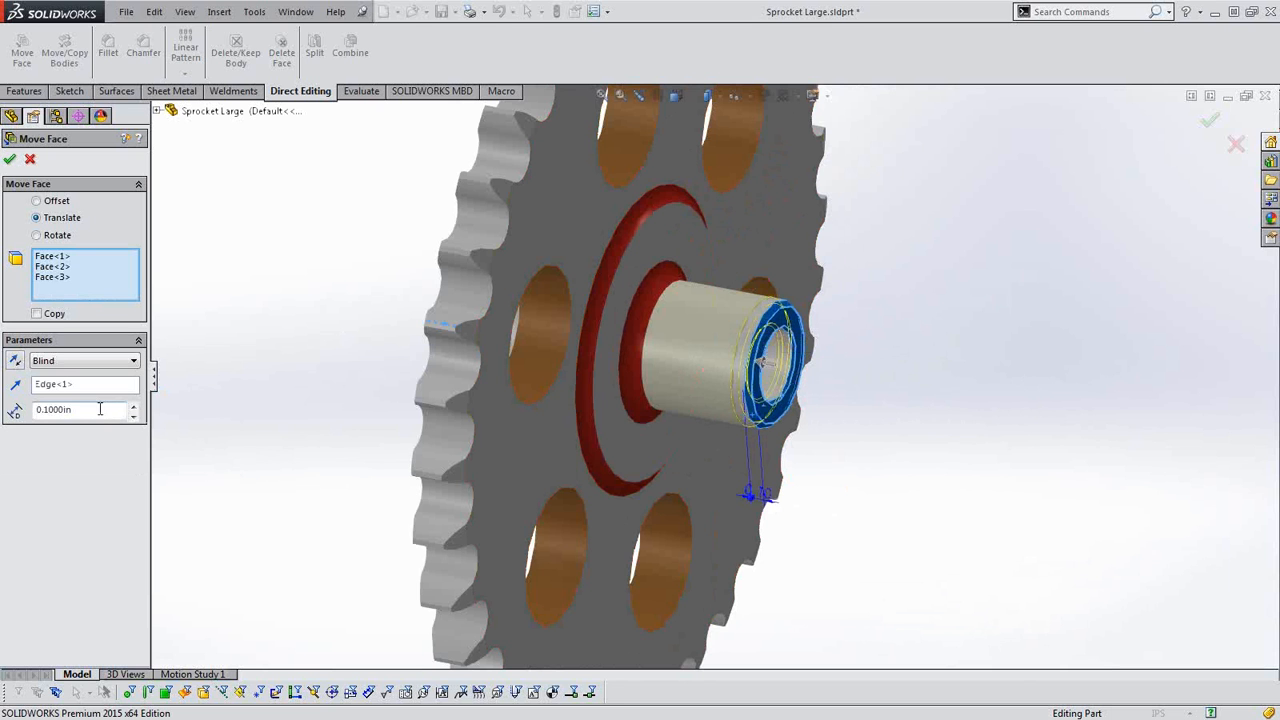
{"action": "left_click_drag", "start_coordinate": [100, 409], "coordinate": [37, 412]}
{"action": "left_click", "coordinate": [11, 161]}
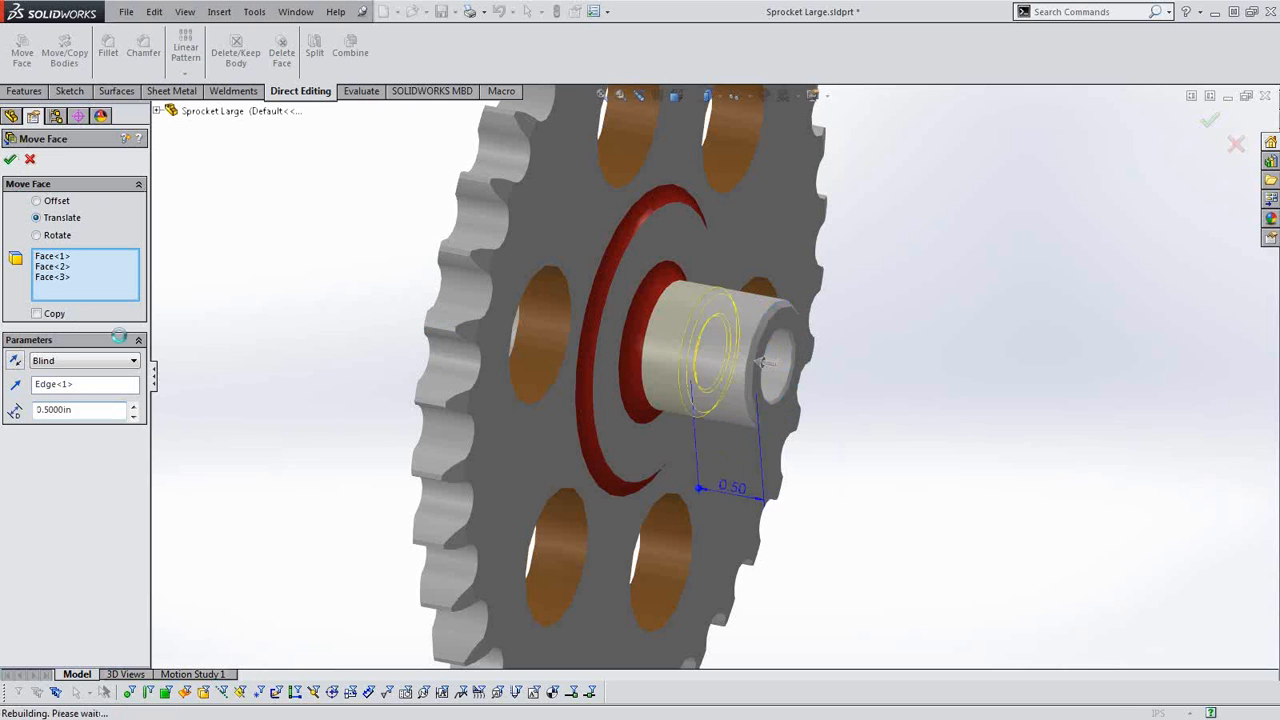
Examine the shortened small hub and its cylindrical face from several angles.
{"action": "scroll", "coordinate": [698, 404], "scroll_direction": "down", "scroll_amount": 3}
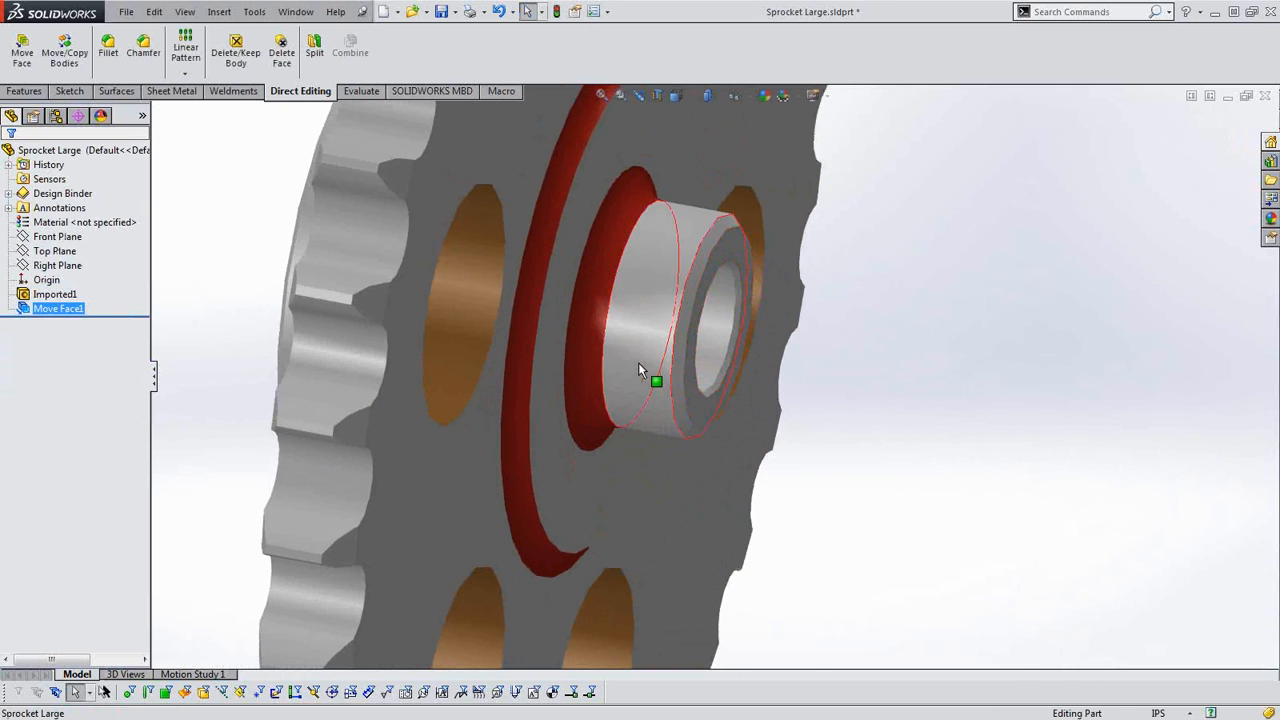
{"action": "left_click", "coordinate": [638, 362]}
{"action": "middle_click_drag", "start_coordinate": [726, 517], "coordinate": [689, 514]}
{"action": "middle_click_drag", "start_coordinate": [560, 376], "coordinate": [663, 398]}
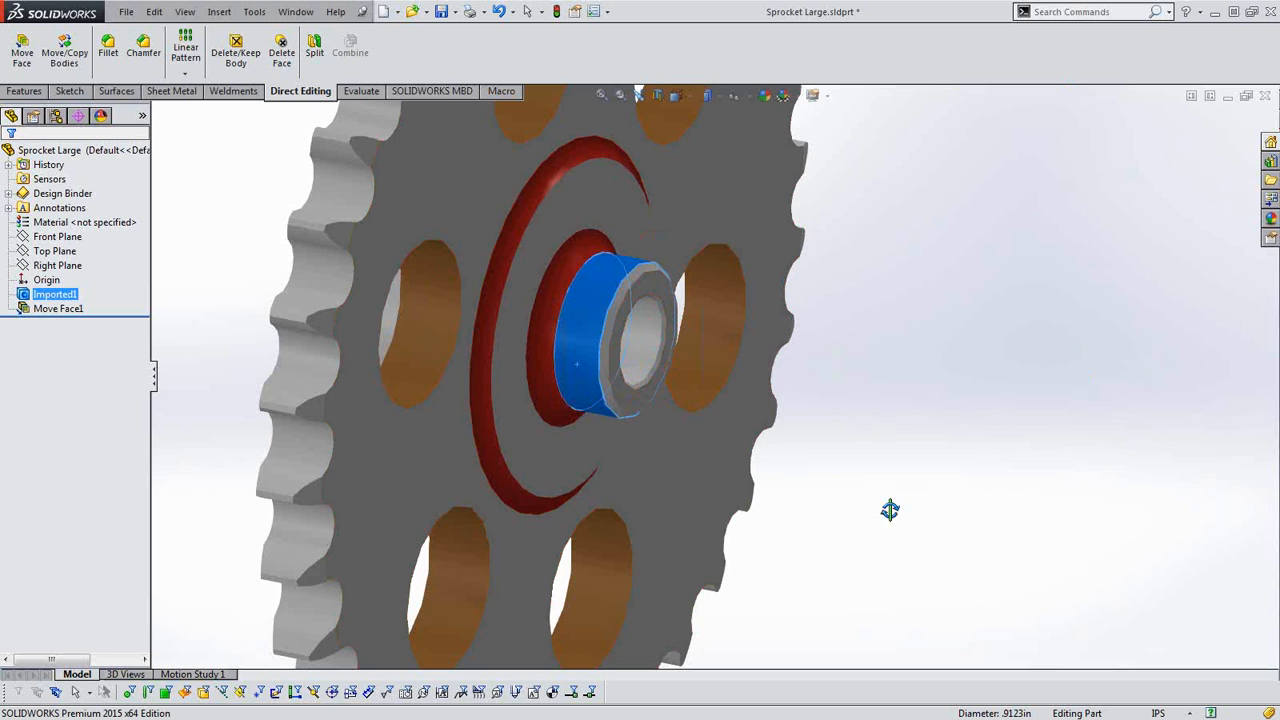
{"action": "scroll", "coordinate": [664, 392], "scroll_direction": "up", "scroll_amount": 3}
{"action": "middle_click_drag", "start_coordinate": [664, 398], "coordinate": [637, 366]}
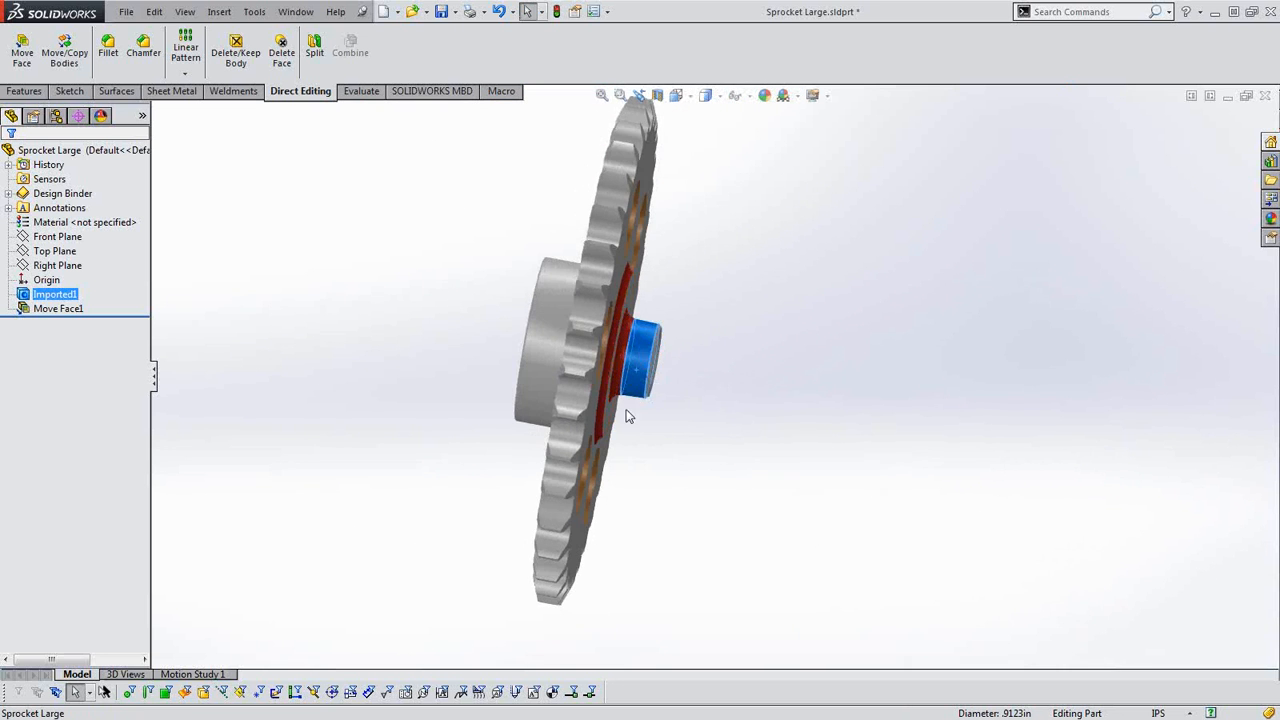
Inspect the large boss's cylindrical face and its edges, including in the standard Right view.
{"action": "middle_click_drag", "start_coordinate": [628, 415], "coordinate": [683, 361]}
{"action": "scroll", "coordinate": [698, 348], "scroll_direction": "down", "scroll_amount": 10}
{"action": "scroll", "coordinate": [745, 370], "scroll_direction": "up", "scroll_amount": 3}
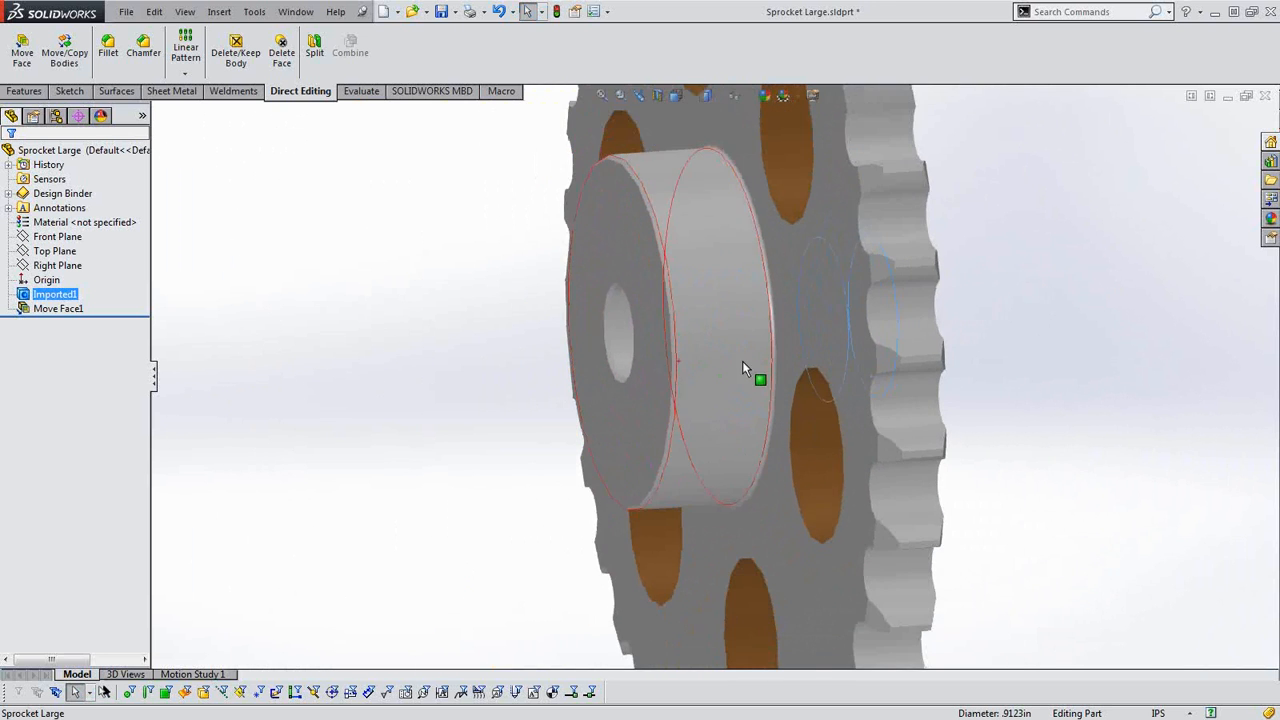
{"action": "left_click", "coordinate": [745, 370]}
{"action": "middle_click_drag", "start_coordinate": [759, 400], "coordinate": [741, 399]}
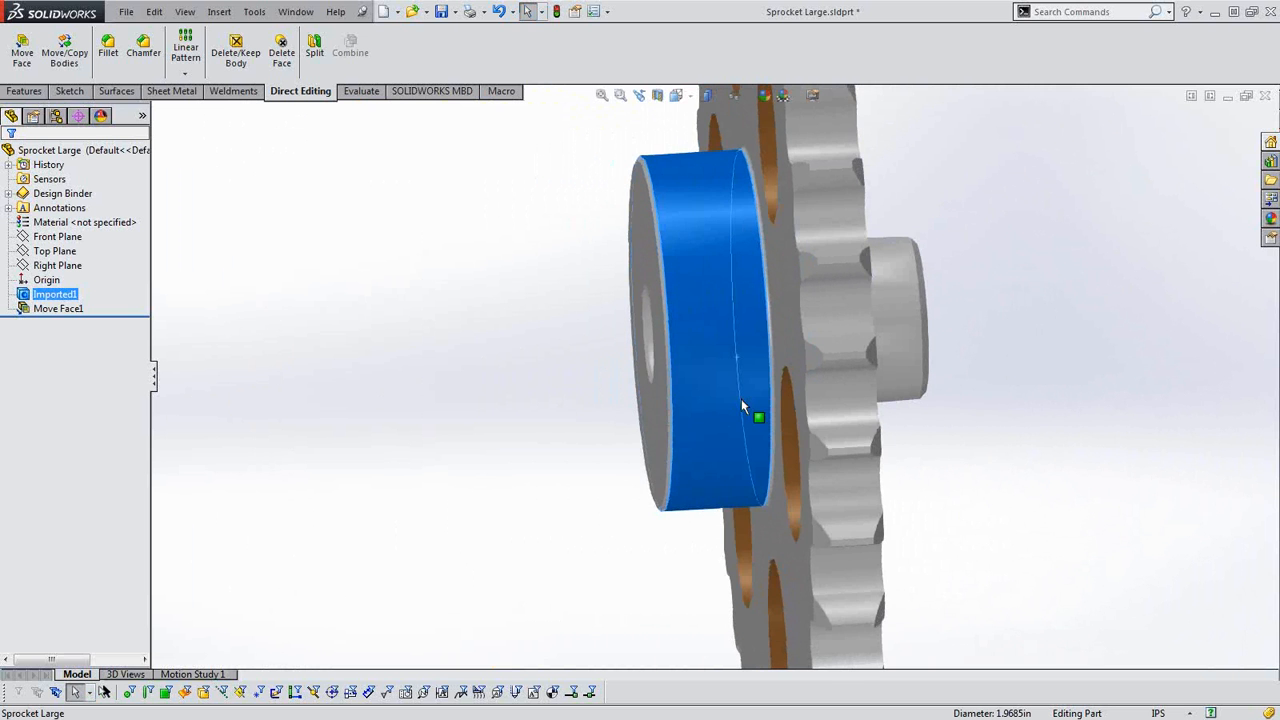
{"action": "key", "text": "space"}
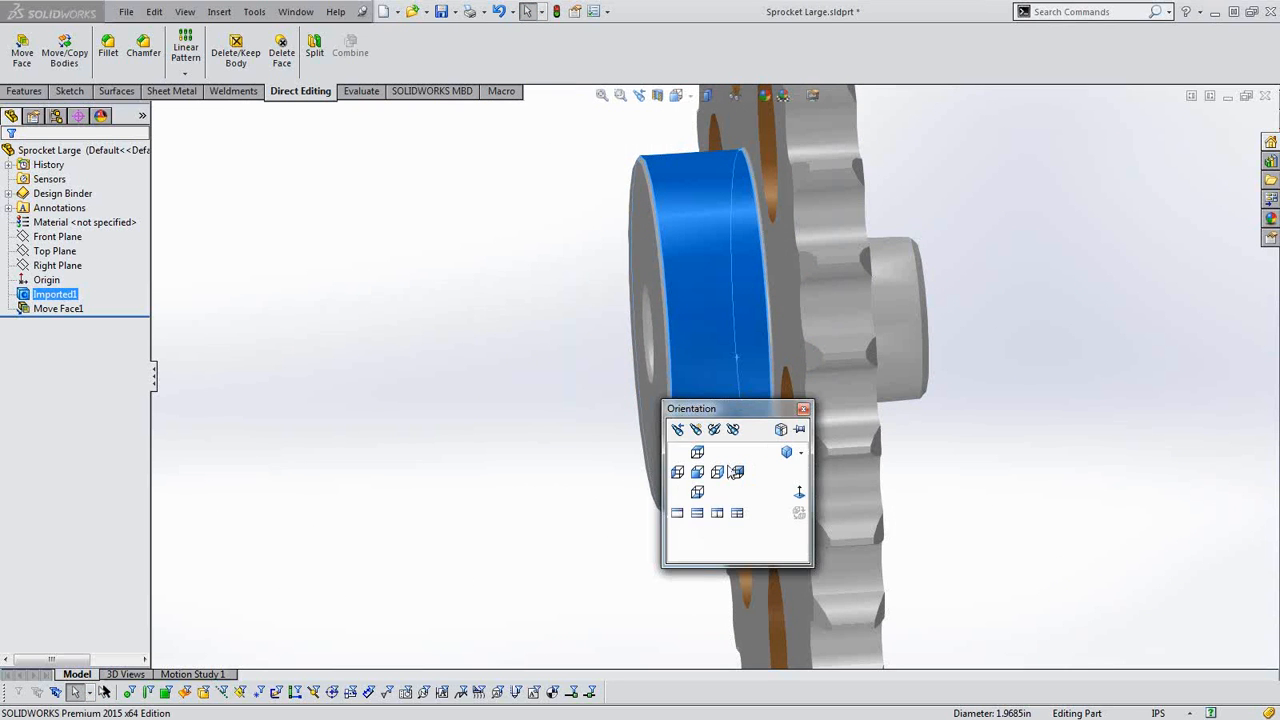
{"action": "left_click", "coordinate": [717, 473]}
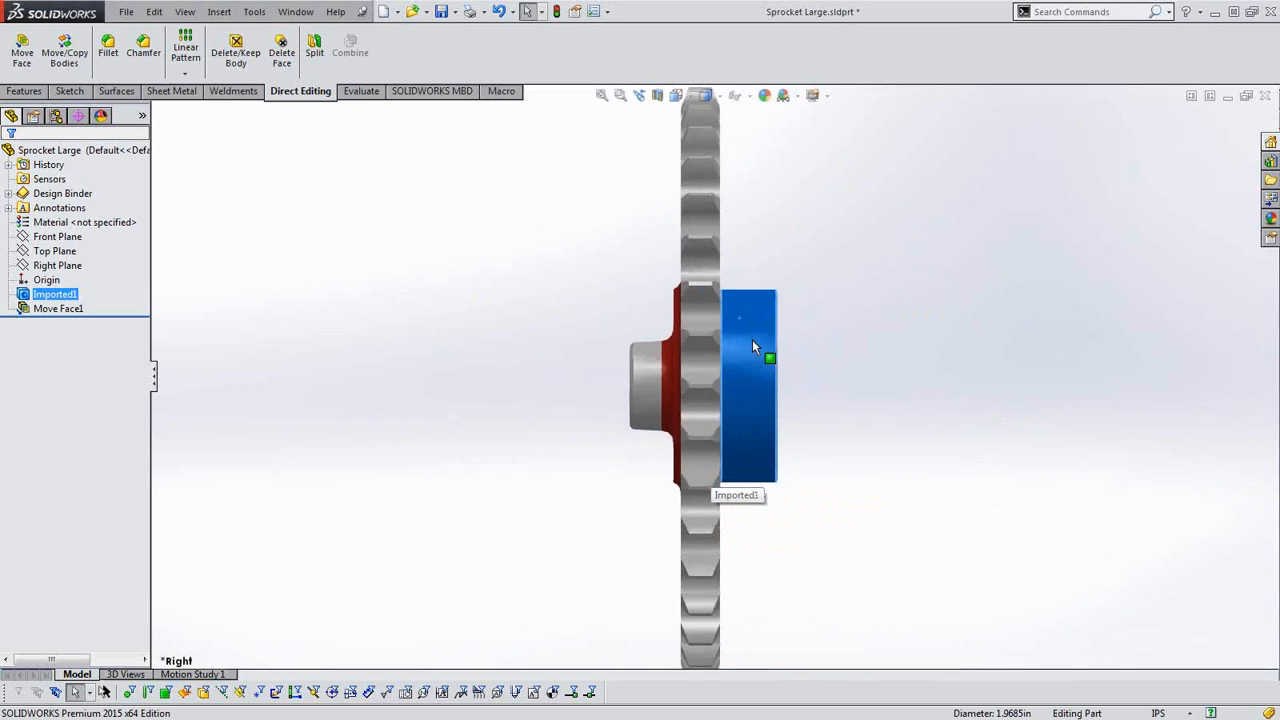
{"action": "scroll", "coordinate": [757, 290], "scroll_direction": "down", "scroll_amount": 3}
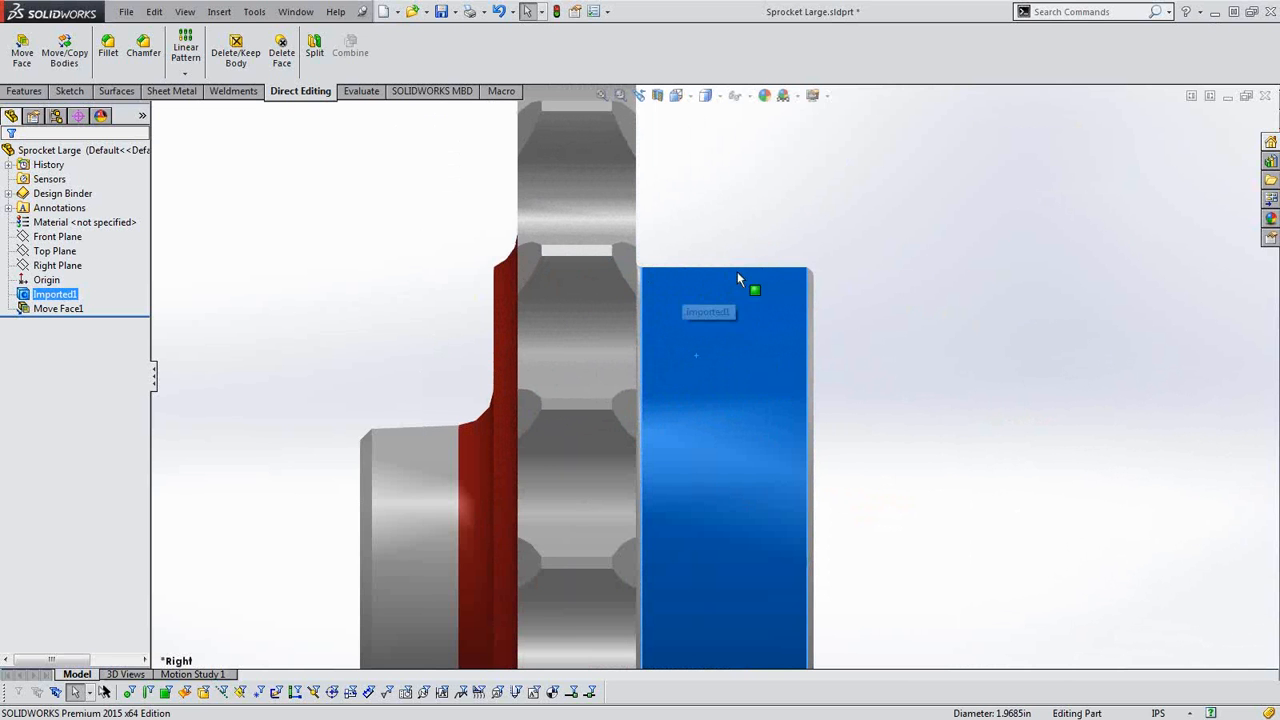
{"action": "middle_click_drag", "start_coordinate": [823, 274], "coordinate": [731, 414]}
{"action": "scroll", "coordinate": [828, 381], "scroll_direction": "up", "scroll_amount": 5}
Examine the large boss's flat end face, its bore and the small chamfers along their edges.
{"action": "left_click", "coordinate": [731, 413]}
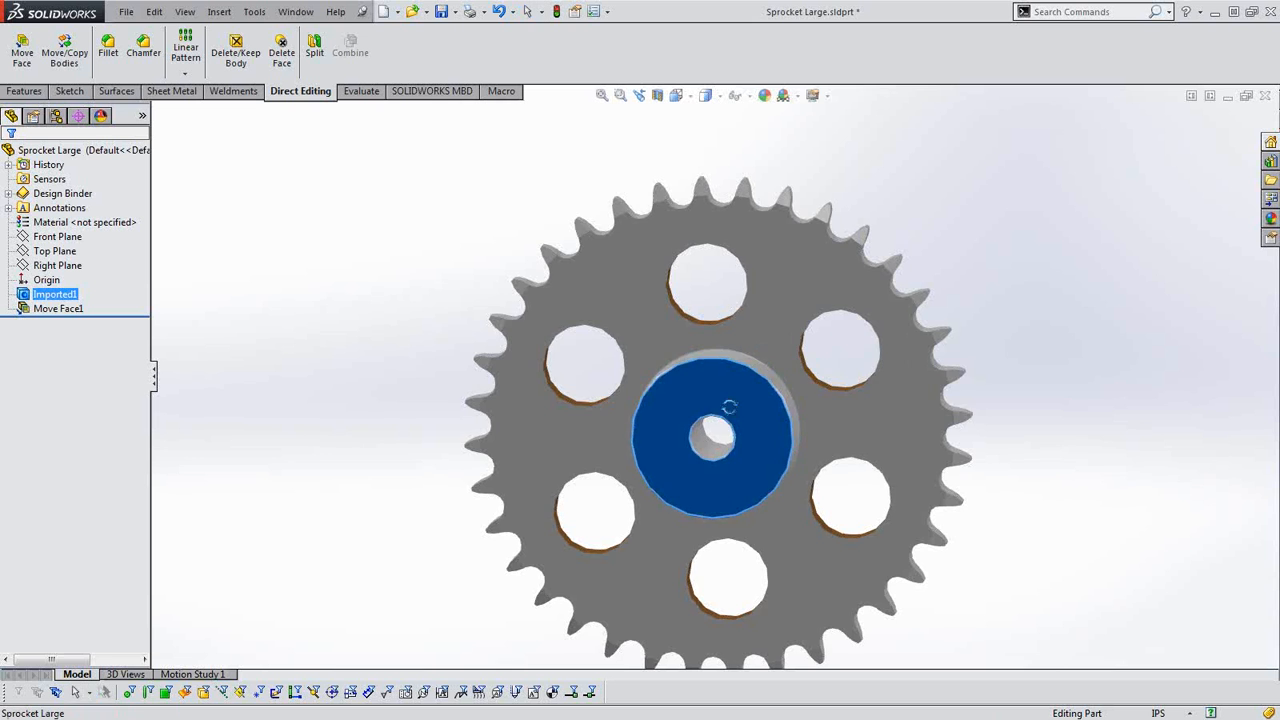
{"action": "scroll", "coordinate": [729, 410], "scroll_direction": "down", "scroll_amount": 4}
{"action": "scroll", "coordinate": [678, 452], "scroll_direction": "up", "scroll_amount": 3}
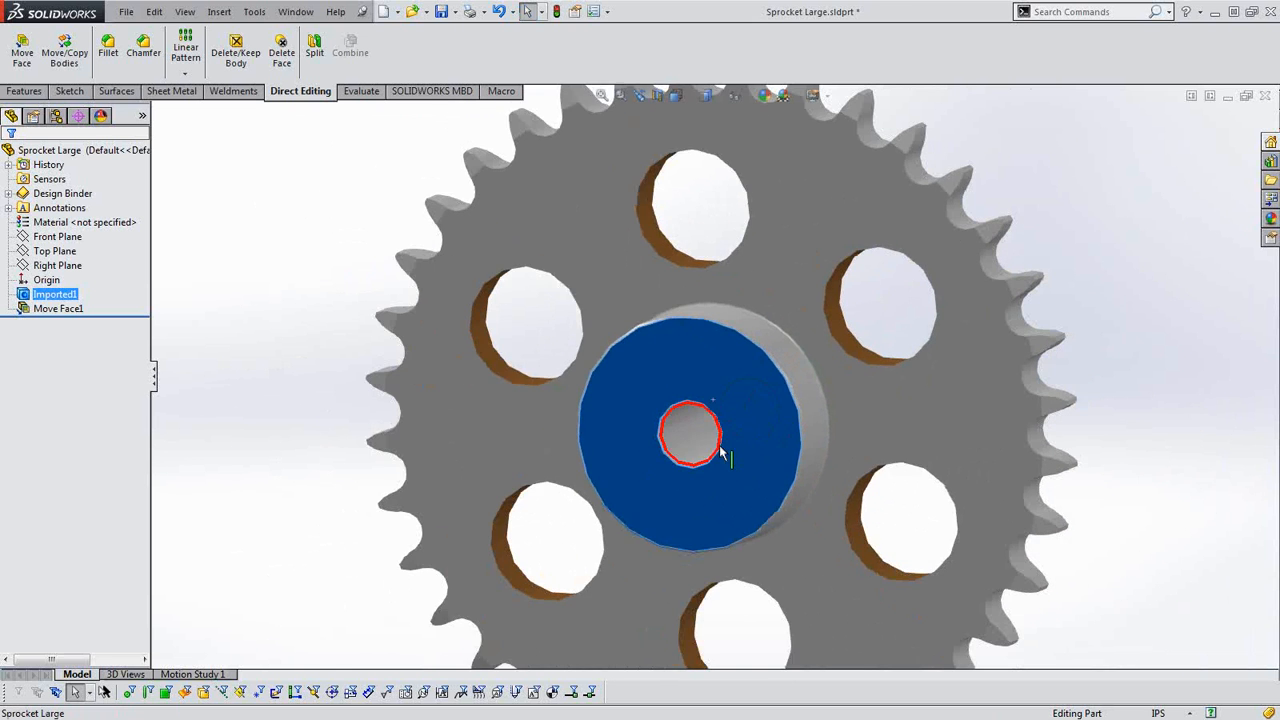
{"action": "middle_click_drag", "start_coordinate": [680, 450], "coordinate": [586, 432]}
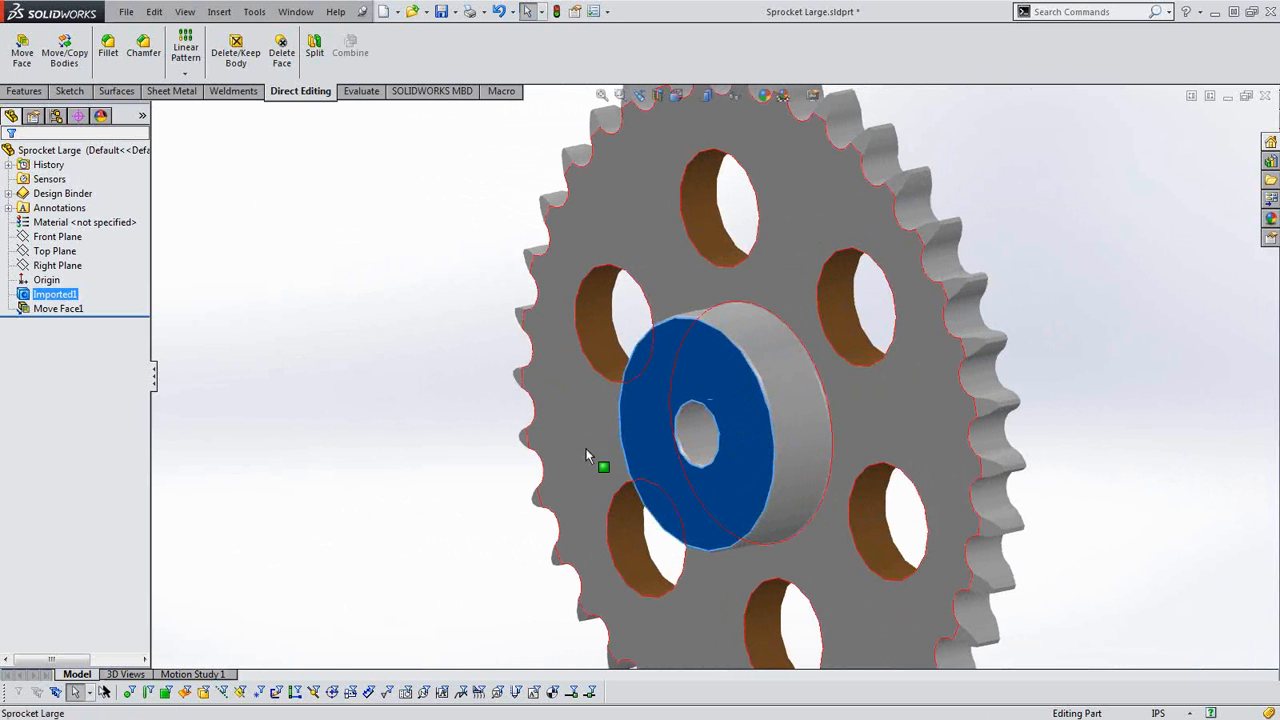
{"action": "scroll", "coordinate": [751, 412], "scroll_direction": "down", "scroll_amount": 5}
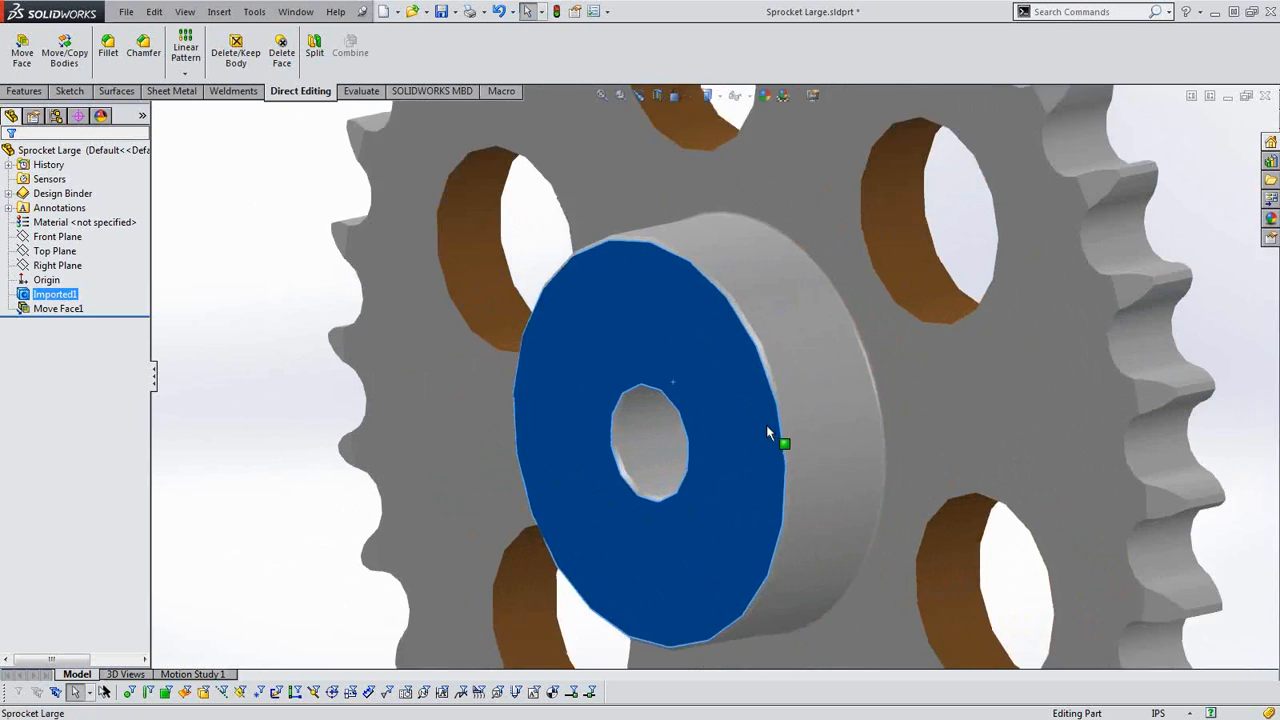
{"action": "scroll", "coordinate": [781, 441], "scroll_direction": "up", "scroll_amount": 2}
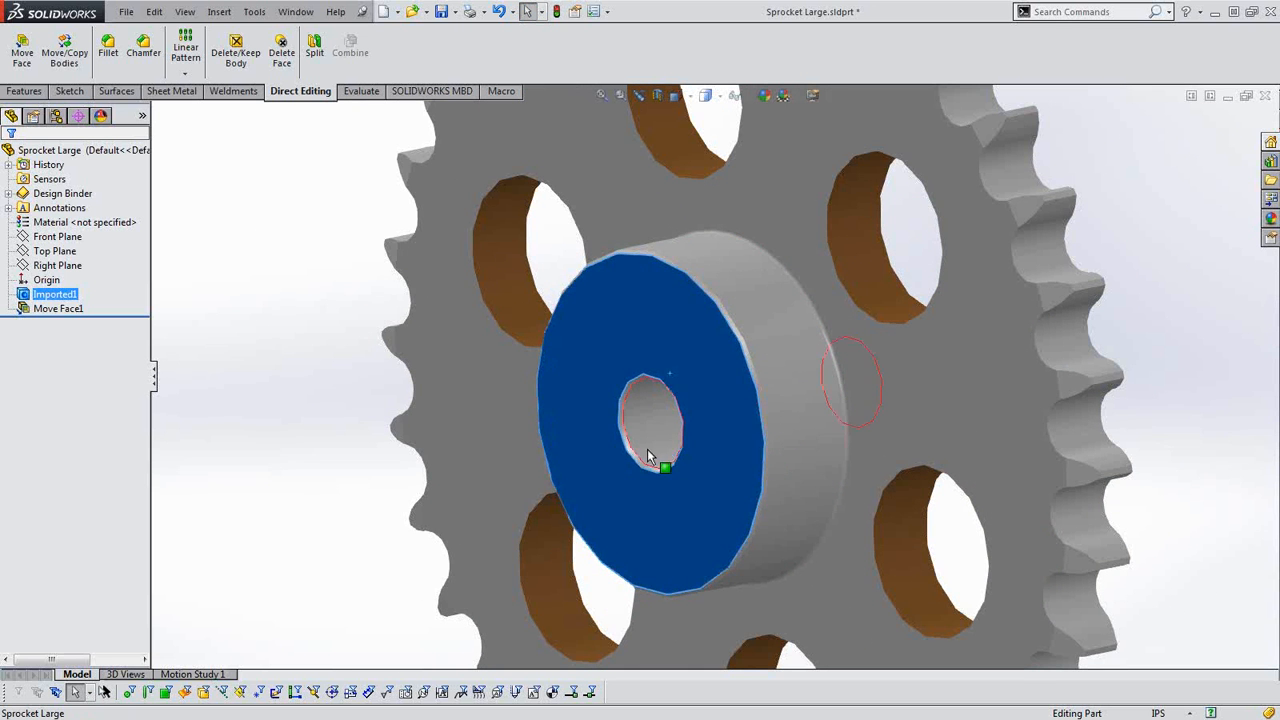
{"action": "scroll", "coordinate": [657, 455], "scroll_direction": "up", "scroll_amount": 3}
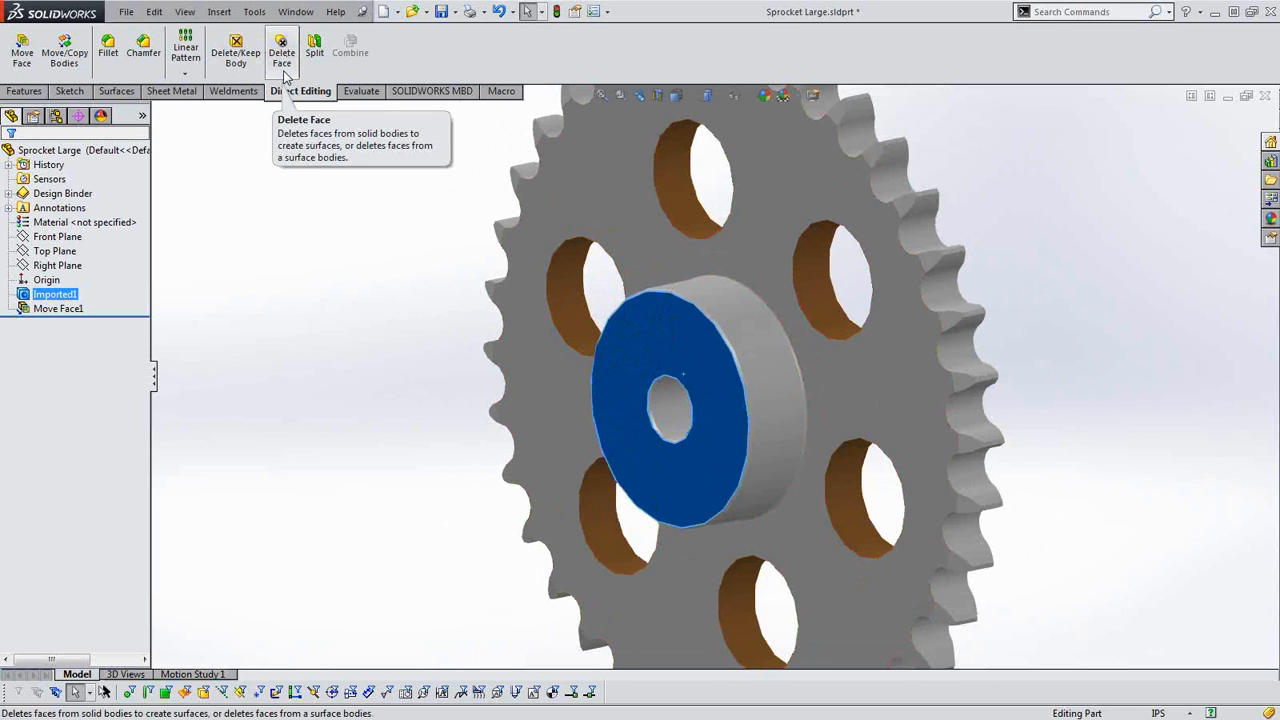
{"action": "scroll", "coordinate": [714, 394], "scroll_direction": "down", "scroll_amount": 5}
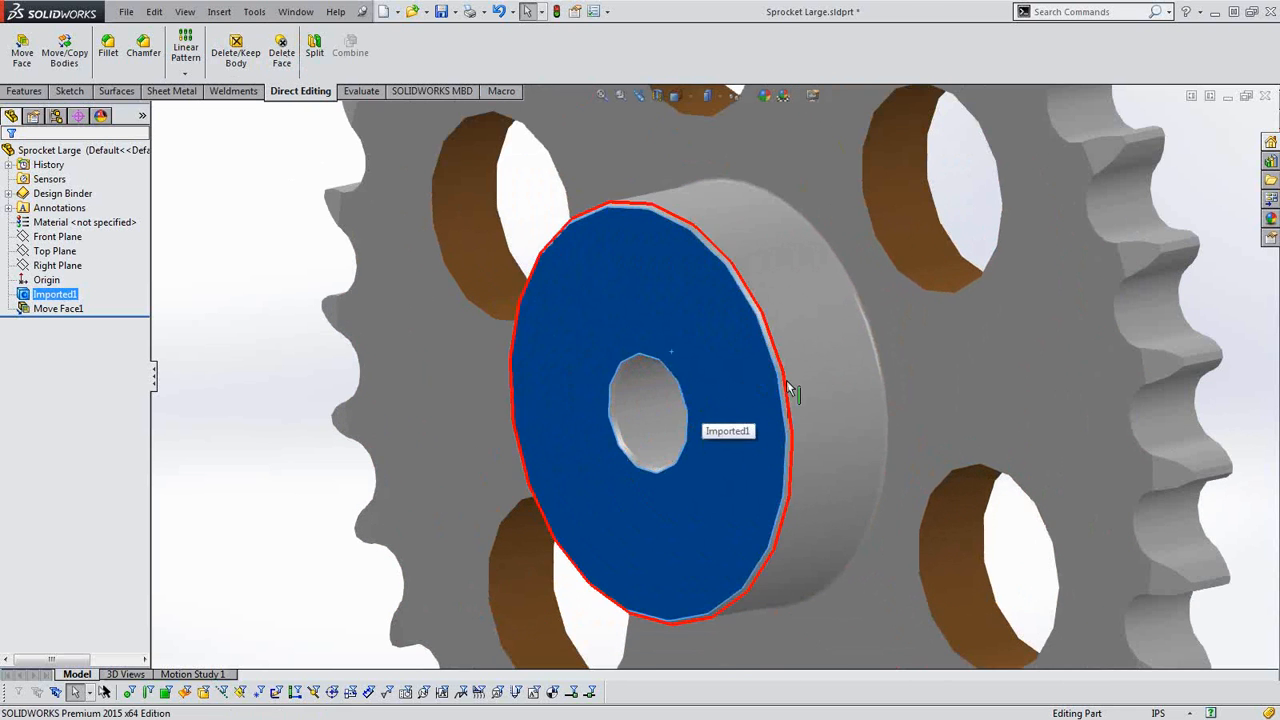
{"action": "scroll", "coordinate": [780, 390], "scroll_direction": "down", "scroll_amount": 2}
{"action": "scroll", "coordinate": [700, 402], "scroll_direction": "up", "scroll_amount": 6}
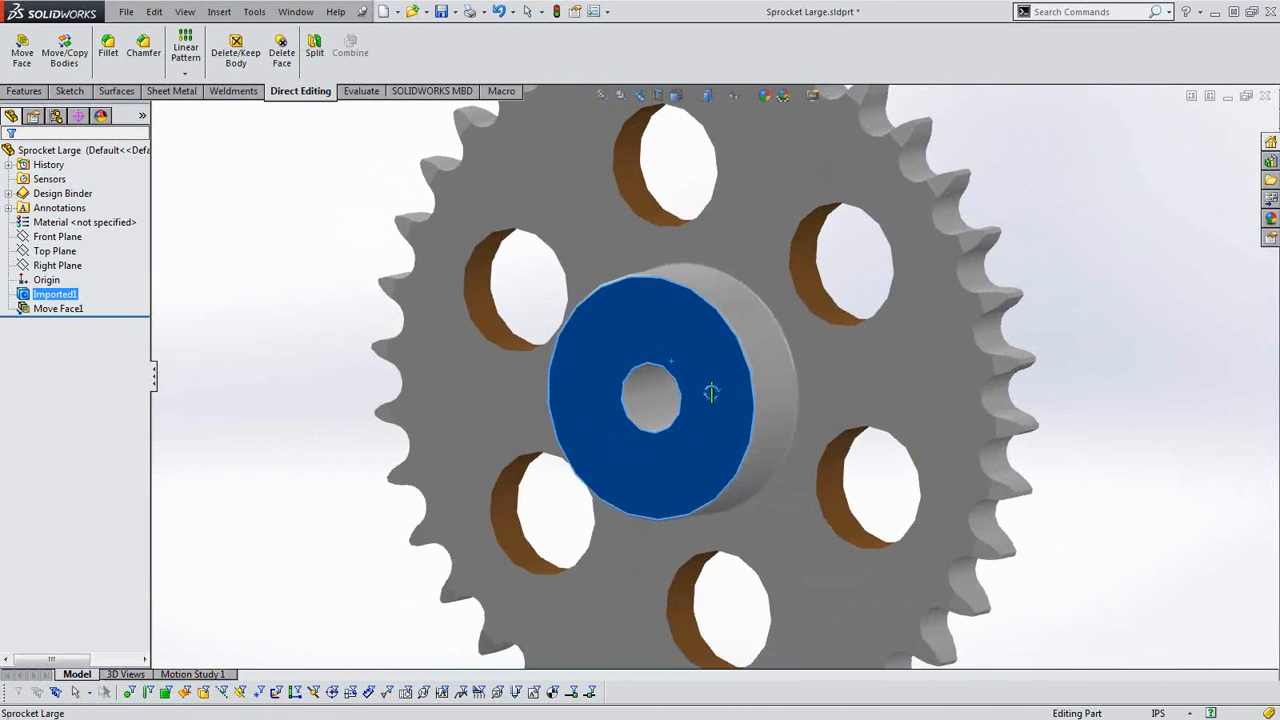
{"action": "middle_click_drag", "start_coordinate": [711, 392], "coordinate": [708, 396]}
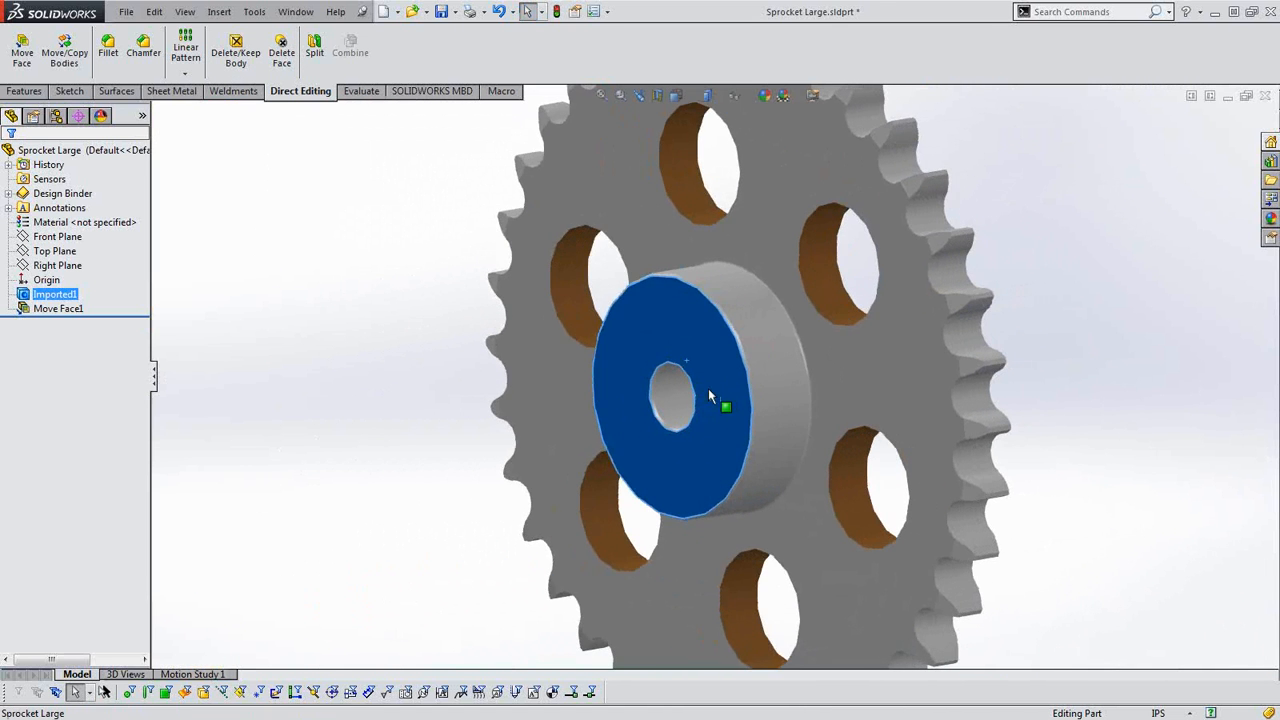
{"action": "scroll", "coordinate": [733, 368], "scroll_direction": "up", "scroll_amount": 2}
{"action": "middle_click_drag", "start_coordinate": [1004, 431], "coordinate": [920, 458]}
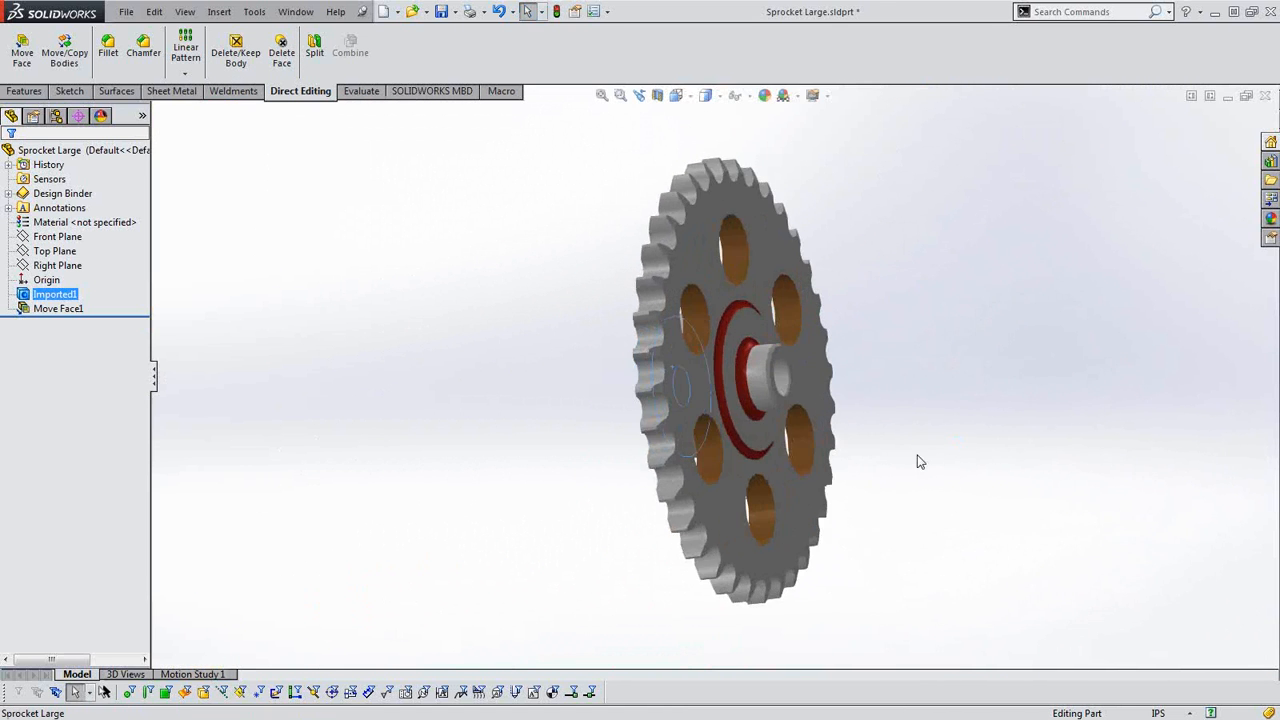
Inspect the red fillet at the base of the small hub and the adjoining cylindrical face.
{"action": "scroll", "coordinate": [763, 393], "scroll_direction": "down", "scroll_amount": 2}
{"action": "scroll", "coordinate": [763, 393], "scroll_direction": "down", "scroll_amount": 2}
{"action": "scroll", "coordinate": [749, 395], "scroll_direction": "down", "scroll_amount": 2}
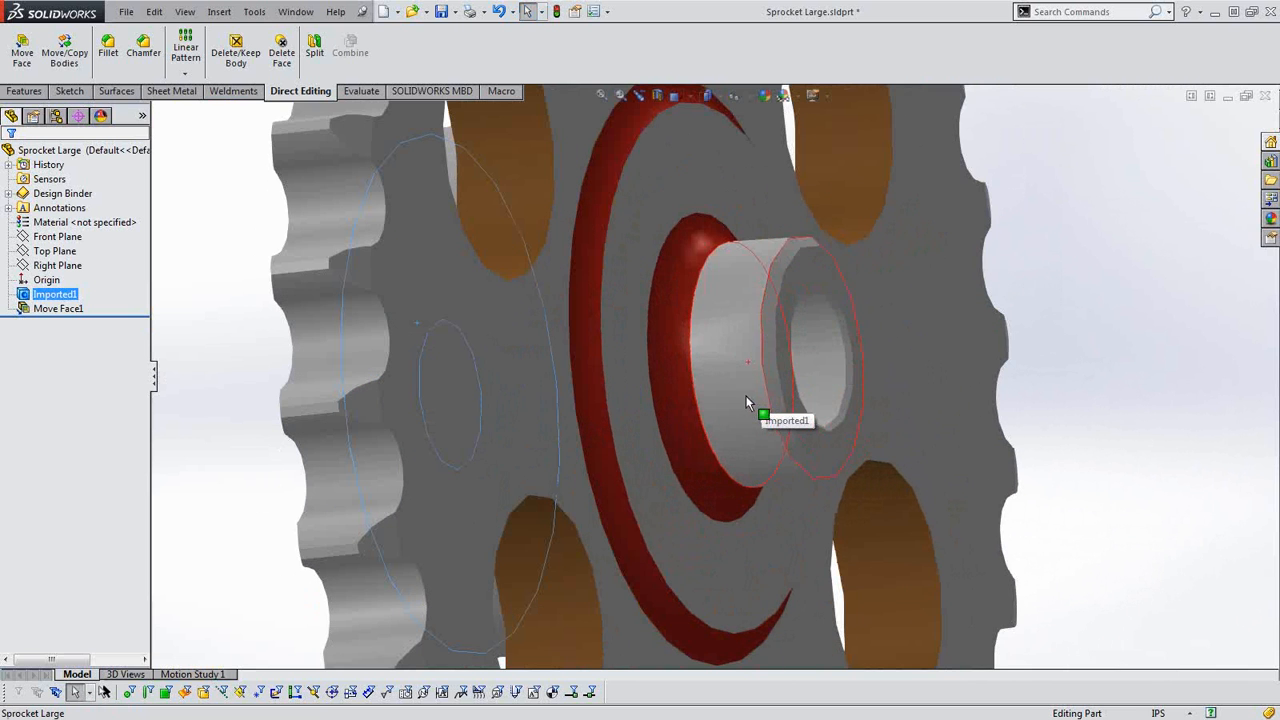
{"action": "left_click", "coordinate": [669, 378]}
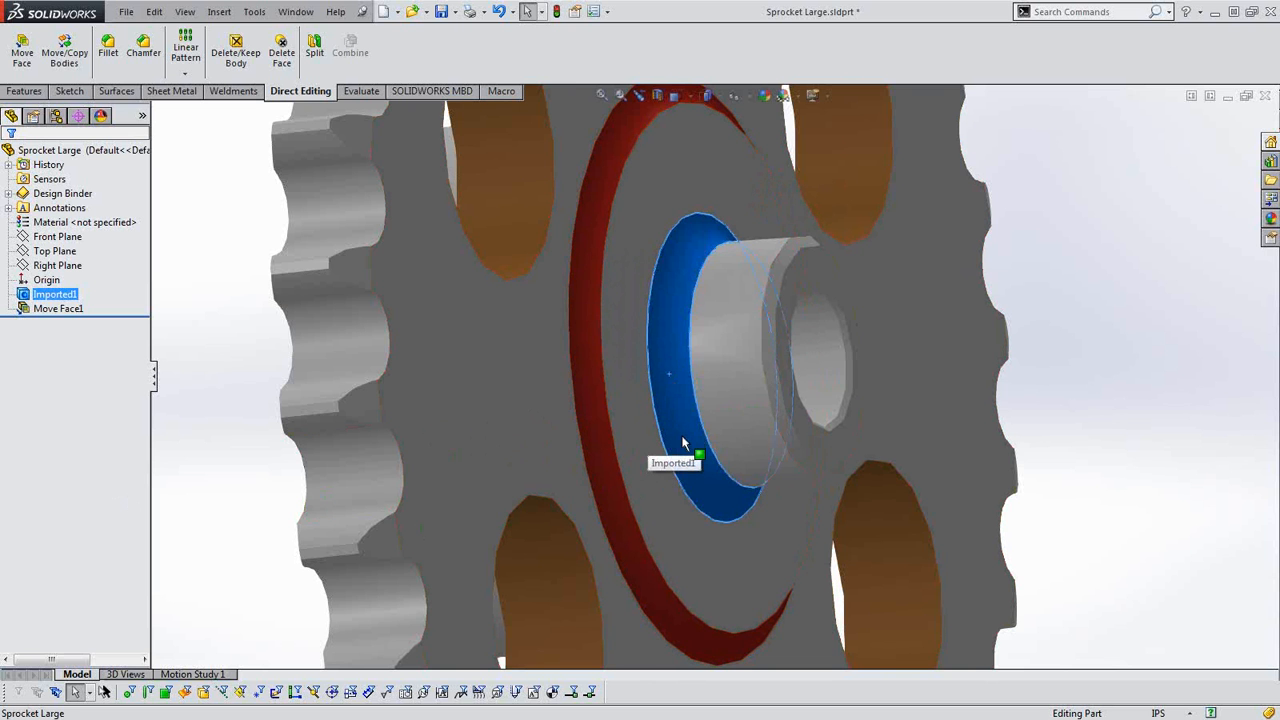
{"action": "scroll", "coordinate": [698, 452], "scroll_direction": "up", "scroll_amount": 1}
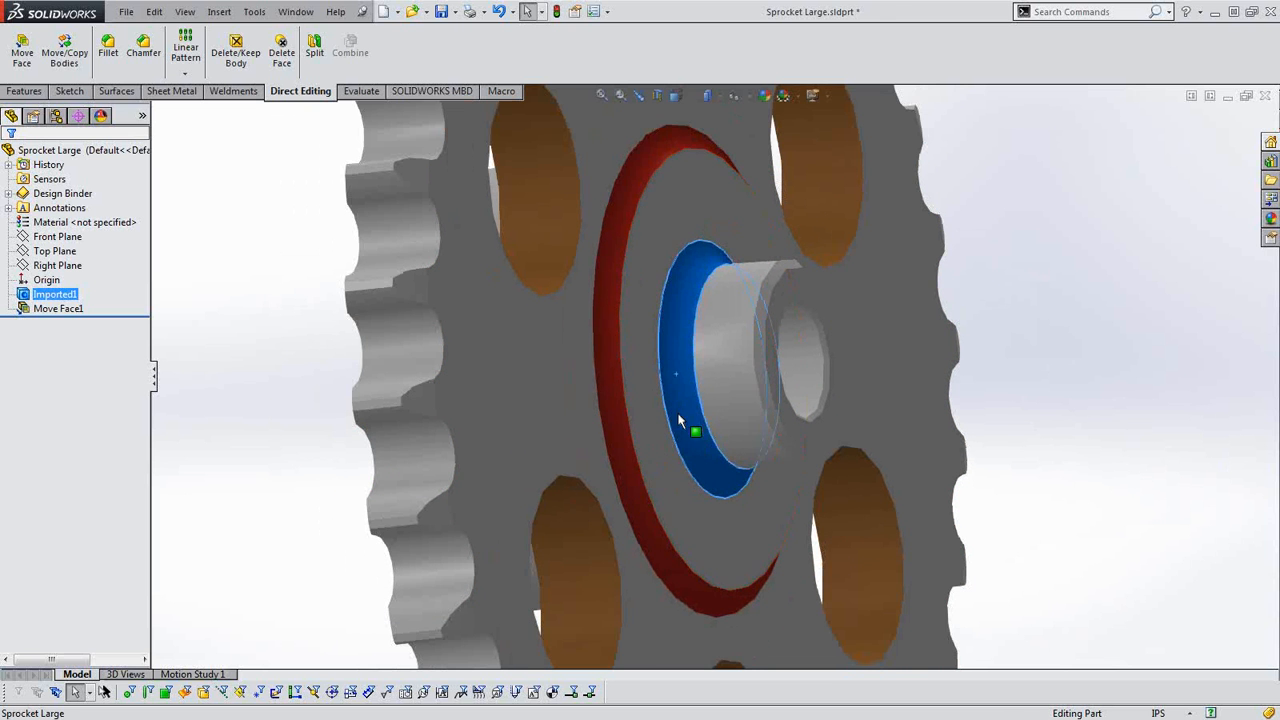
{"action": "left_click", "coordinate": [728, 408]}
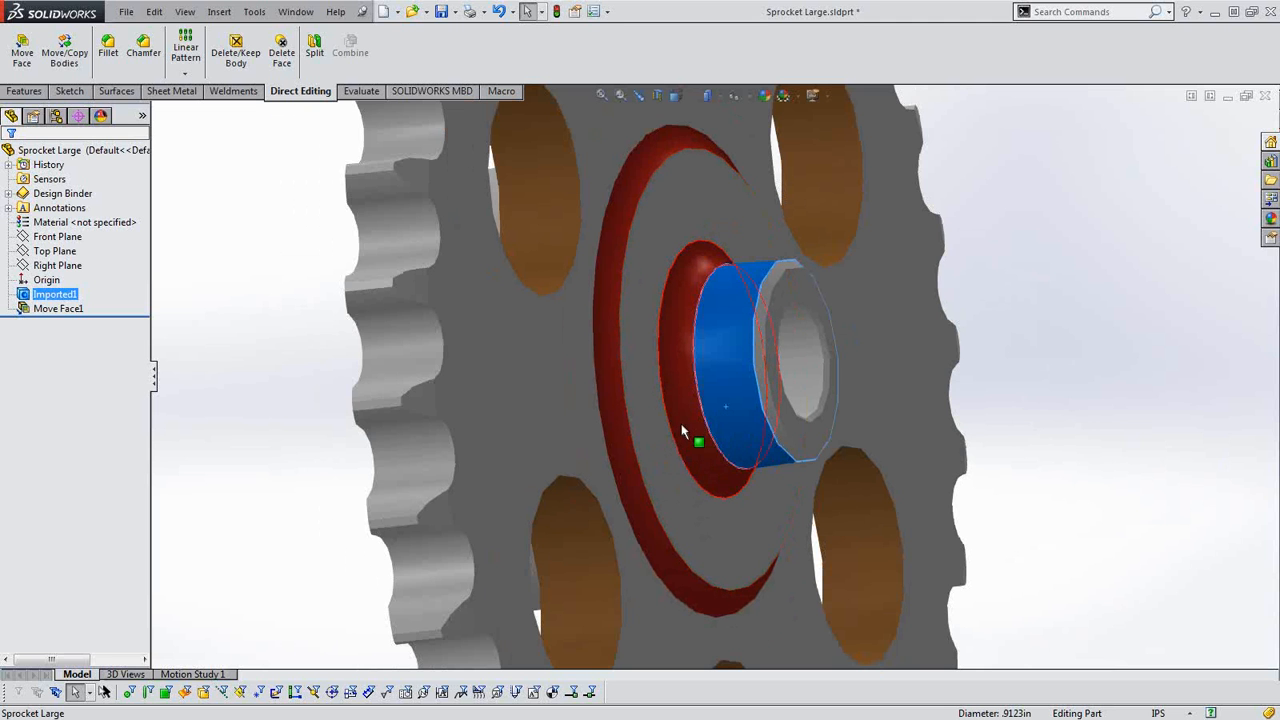
{"action": "left_click", "coordinate": [257, 300]}
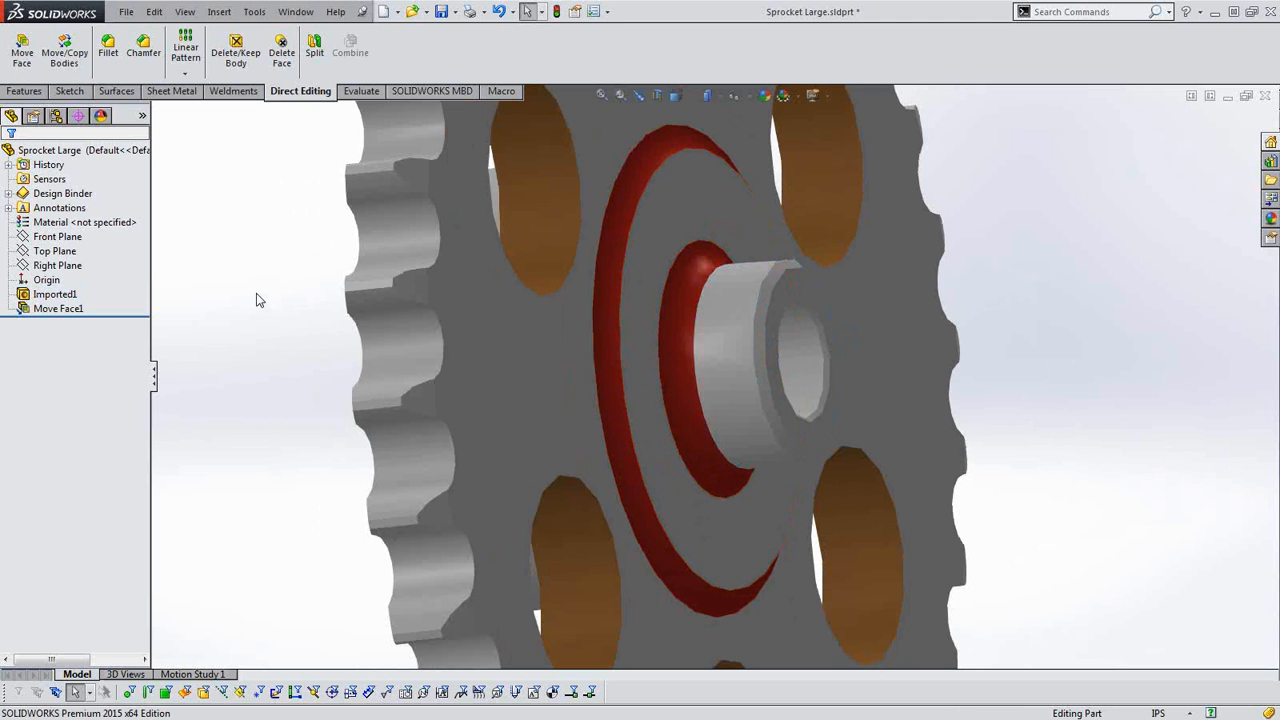
Measure the red fillet face at the base of the small hub.
{"action": "left_click", "coordinate": [359, 93]}
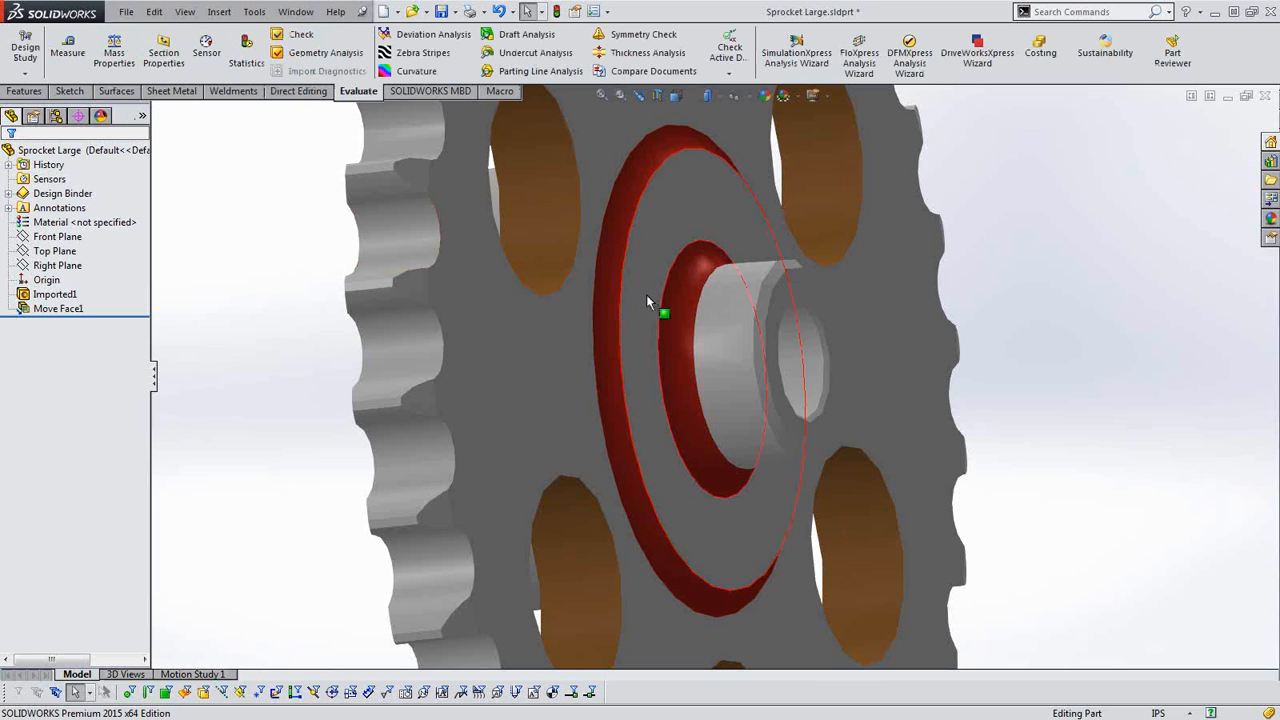
{"action": "left_click", "coordinate": [678, 355]}
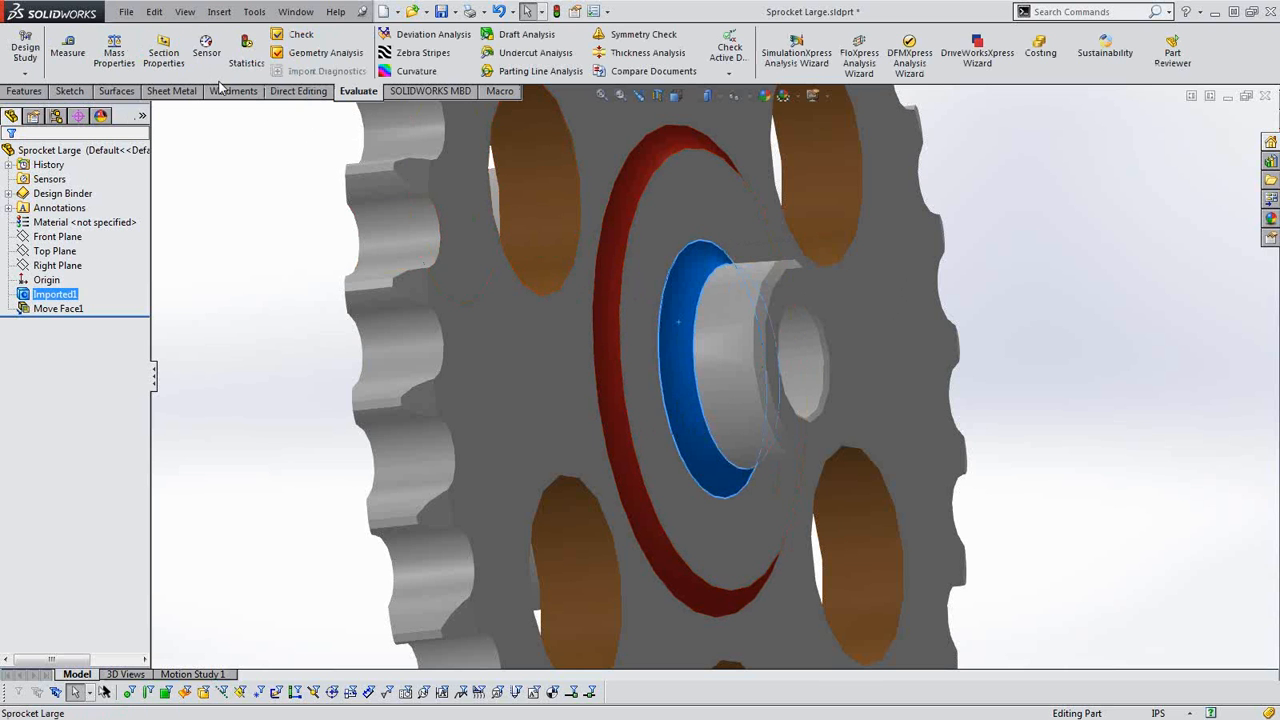
{"action": "left_click", "coordinate": [68, 48]}
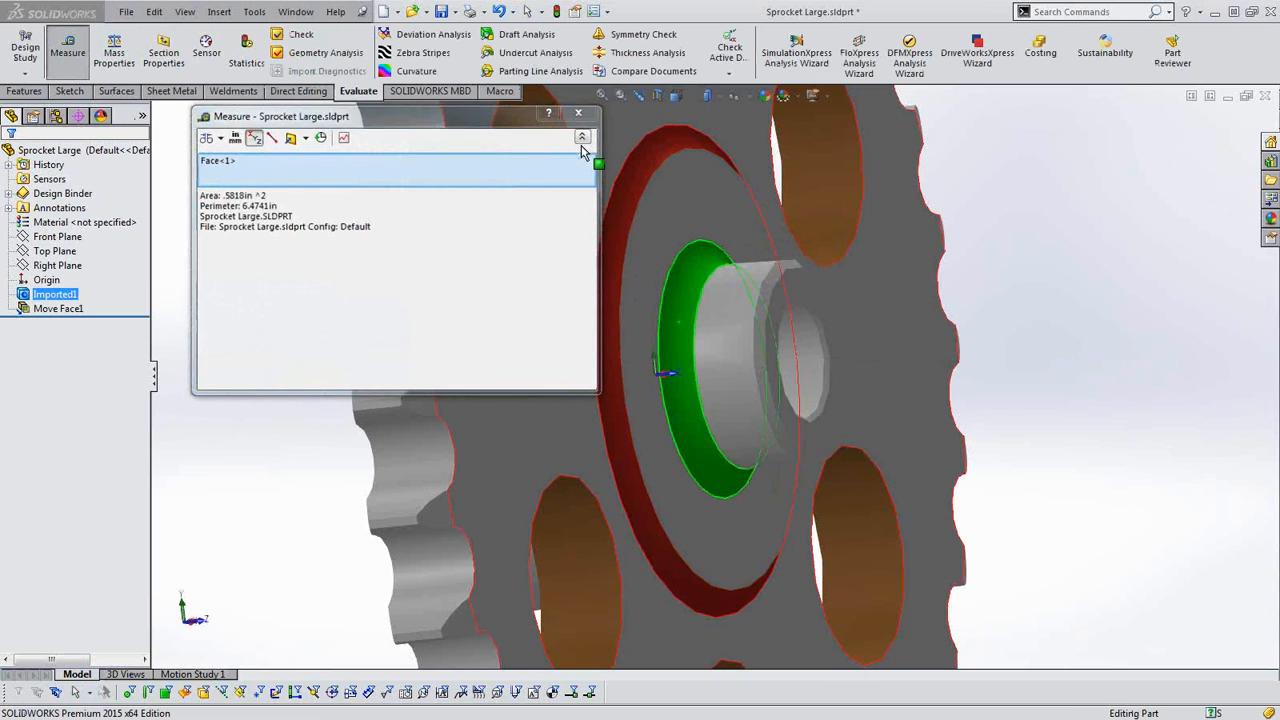
{"action": "left_click", "coordinate": [584, 111]}
Remove the red fillet face at the base of the small hub with Delete Face, using Delete and Patch with the preview shown.
{"action": "scroll", "coordinate": [734, 382], "scroll_direction": "down", "scroll_amount": 5}
{"action": "left_click", "coordinate": [627, 356]}
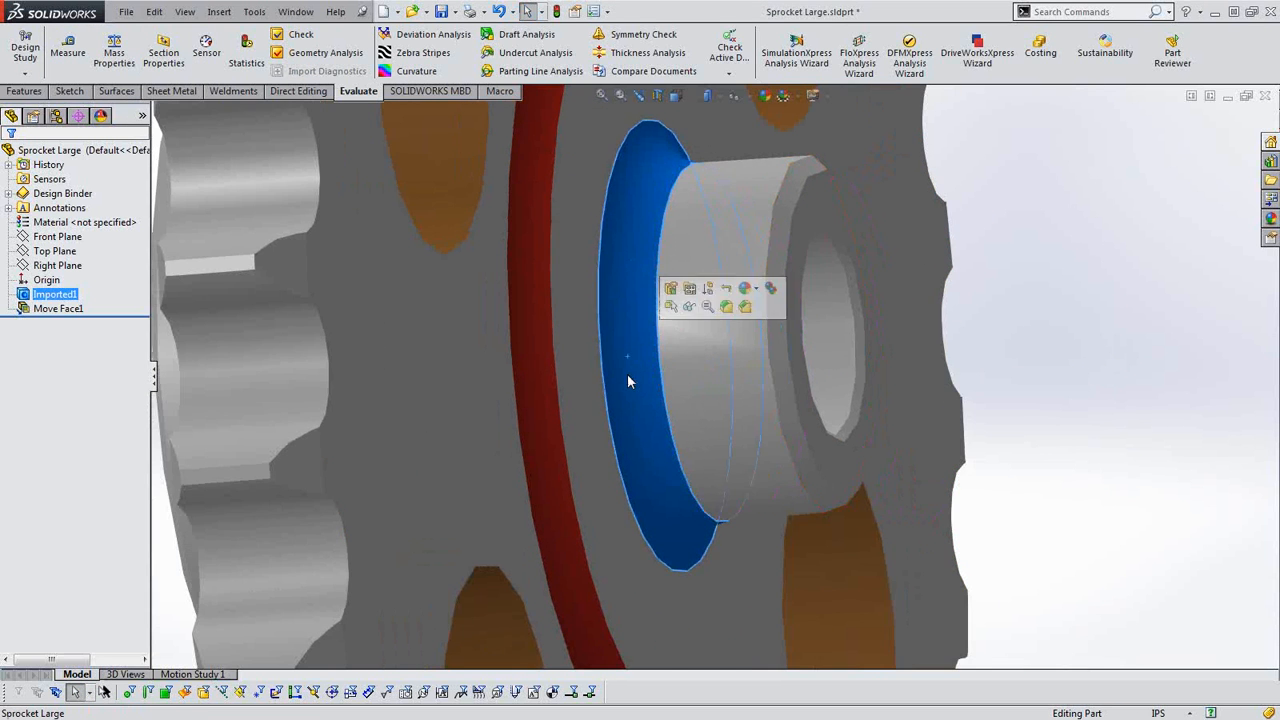
{"action": "scroll", "coordinate": [635, 395], "scroll_direction": "up", "scroll_amount": 3}
{"action": "scroll", "coordinate": [672, 414], "scroll_direction": "up", "scroll_amount": 1}
{"action": "middle_click_drag", "start_coordinate": [671, 412], "coordinate": [638, 416]}
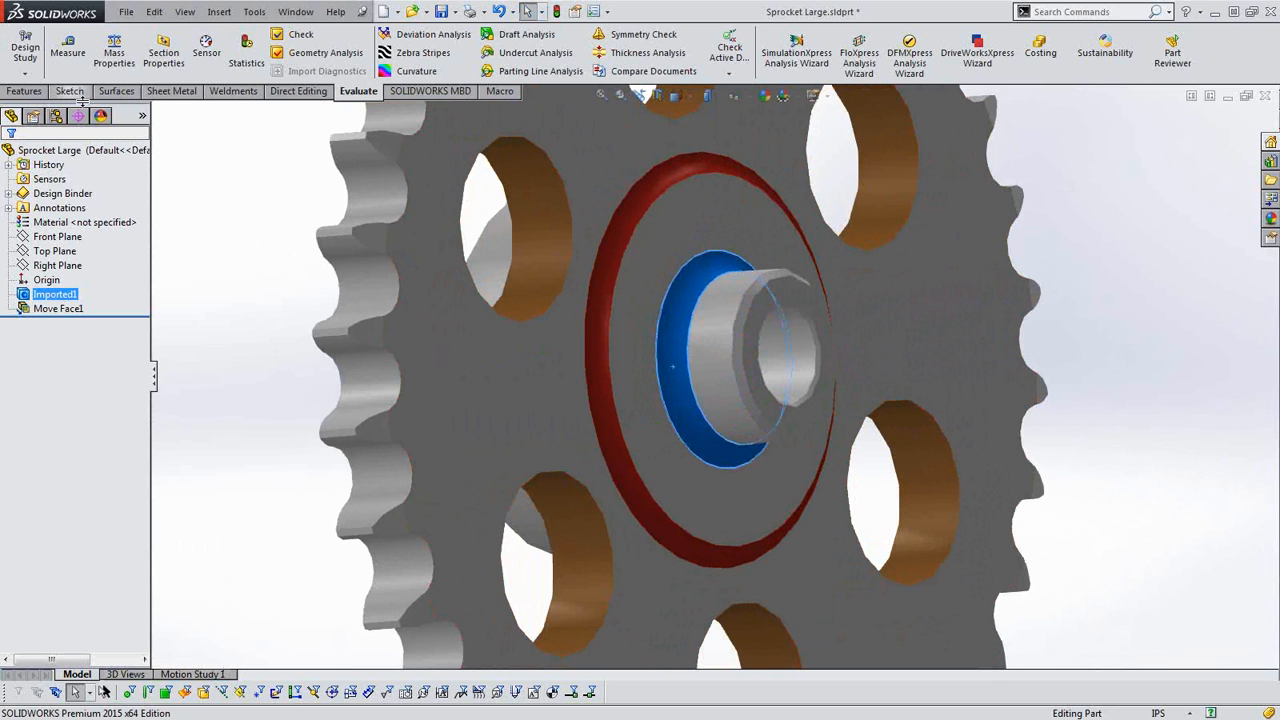
{"action": "left_click", "coordinate": [298, 91]}
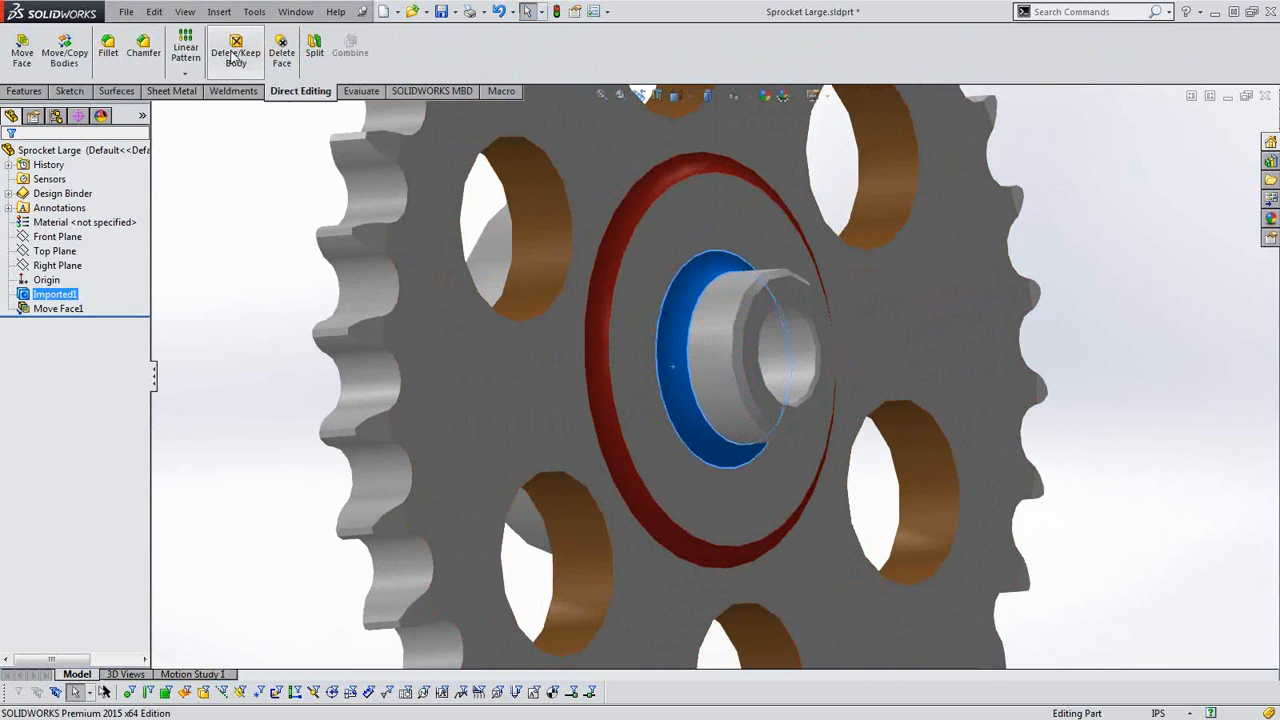
{"action": "left_click", "coordinate": [282, 57]}
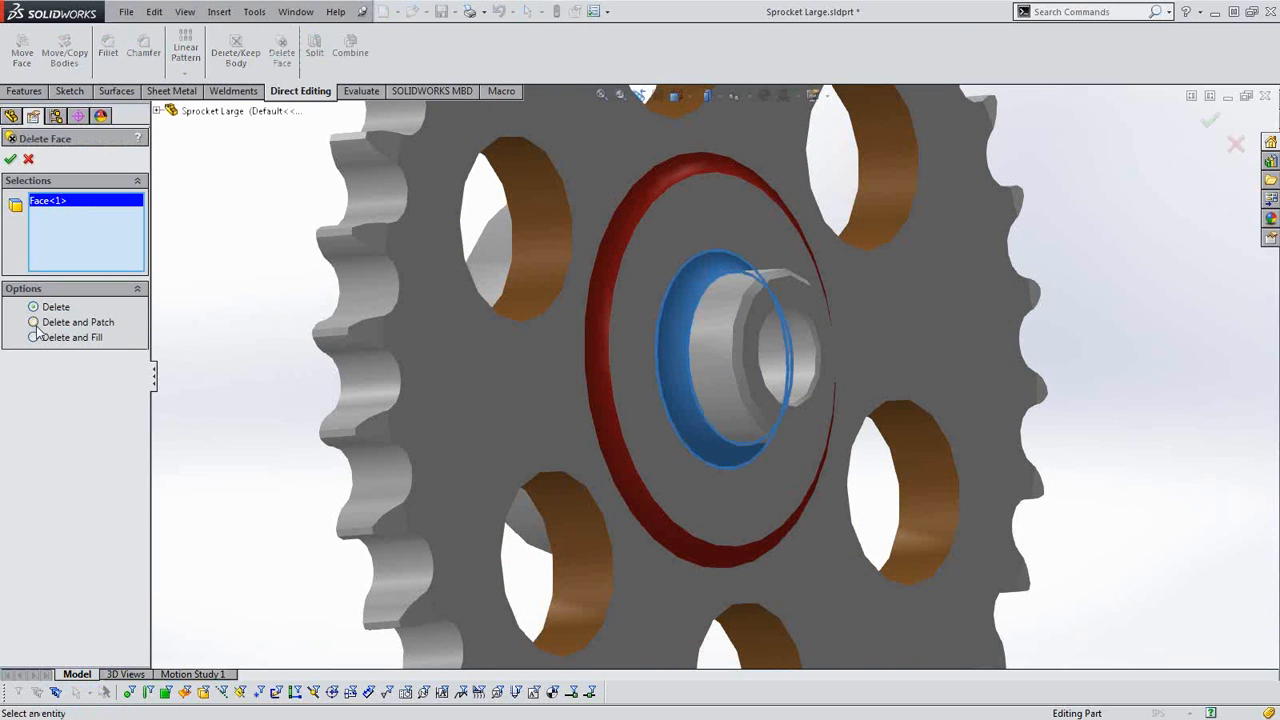
{"action": "left_click", "coordinate": [35, 323]}
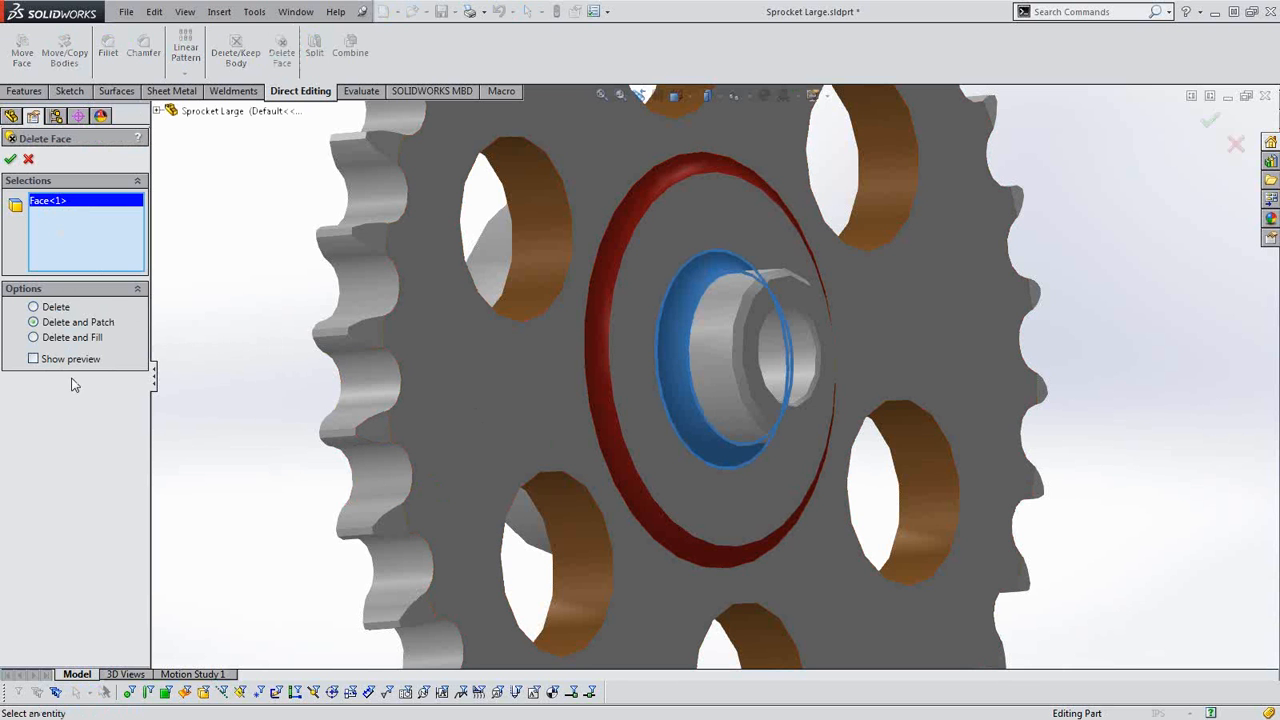
{"action": "left_click", "coordinate": [33, 358]}
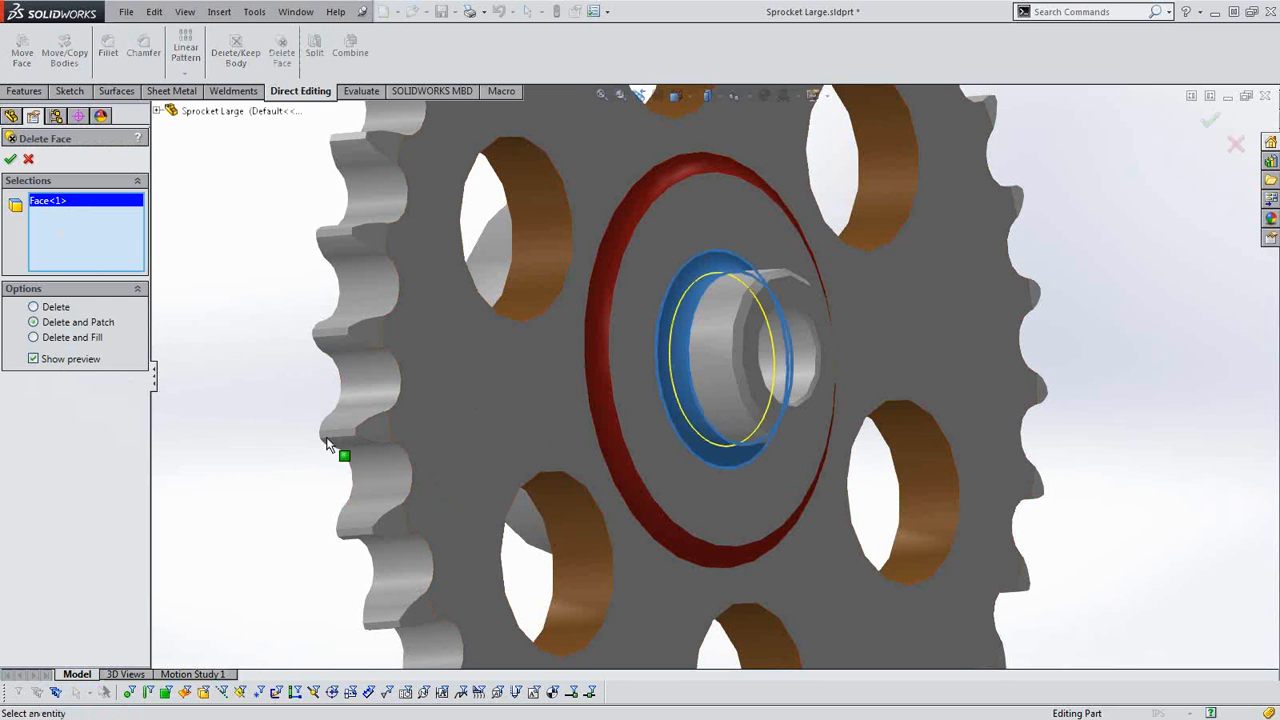
{"action": "middle_click_drag", "start_coordinate": [402, 554], "coordinate": [396, 519]}
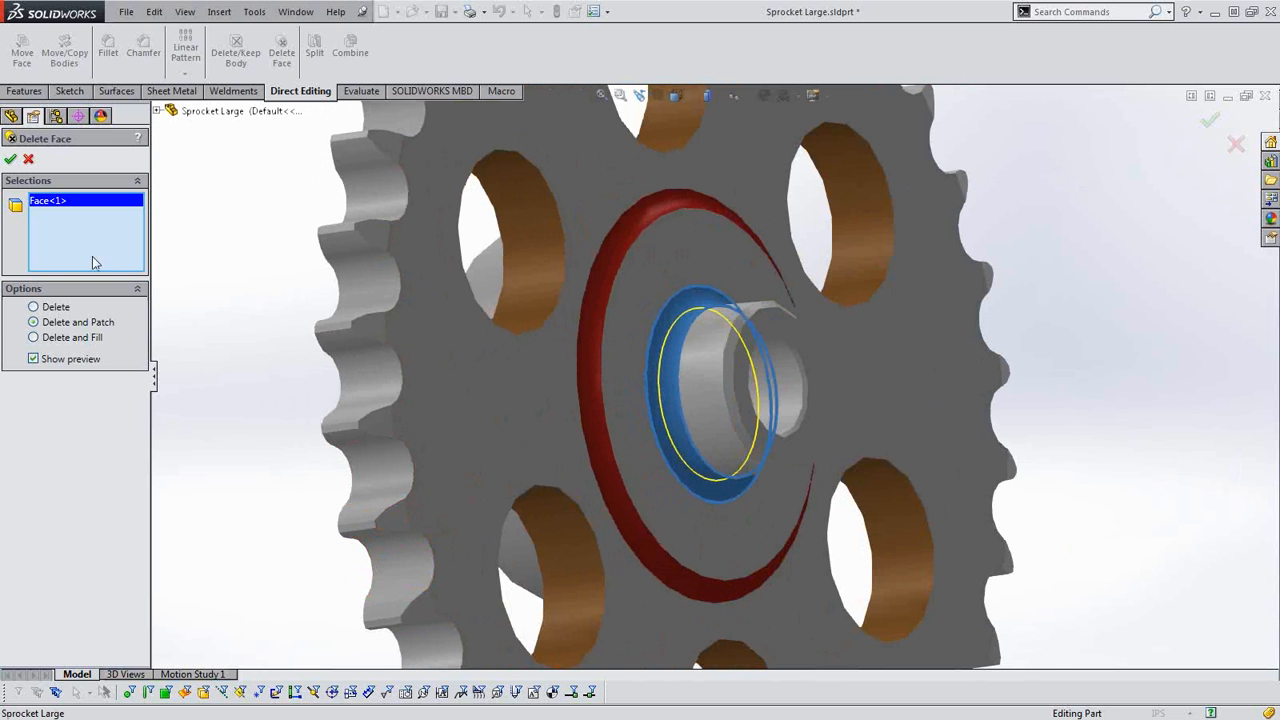
{"action": "left_click", "coordinate": [10, 160]}
Inspect the junction at the base of the small hub where the fillet was removed.
{"action": "middle_click_drag", "start_coordinate": [677, 514], "coordinate": [686, 452]}
{"action": "scroll", "coordinate": [658, 464], "scroll_direction": "up", "scroll_amount": 3}
{"action": "scroll", "coordinate": [729, 426], "scroll_direction": "down", "scroll_amount": 3}
{"action": "scroll", "coordinate": [731, 430], "scroll_direction": "up", "scroll_amount": 2}
{"action": "scroll", "coordinate": [685, 300], "scroll_direction": "down", "scroll_amount": 3}
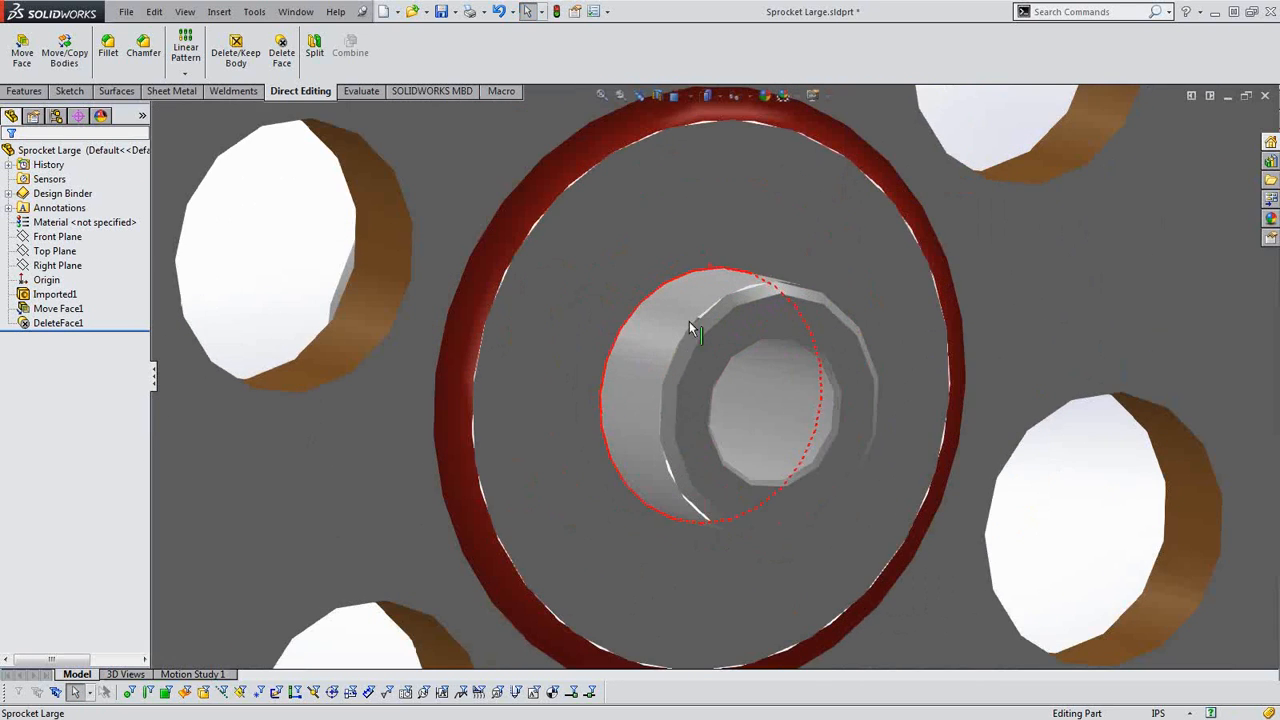
{"action": "middle_click_drag", "start_coordinate": [692, 358], "coordinate": [670, 410]}
{"action": "scroll", "coordinate": [702, 378], "scroll_direction": "up", "scroll_amount": 3}
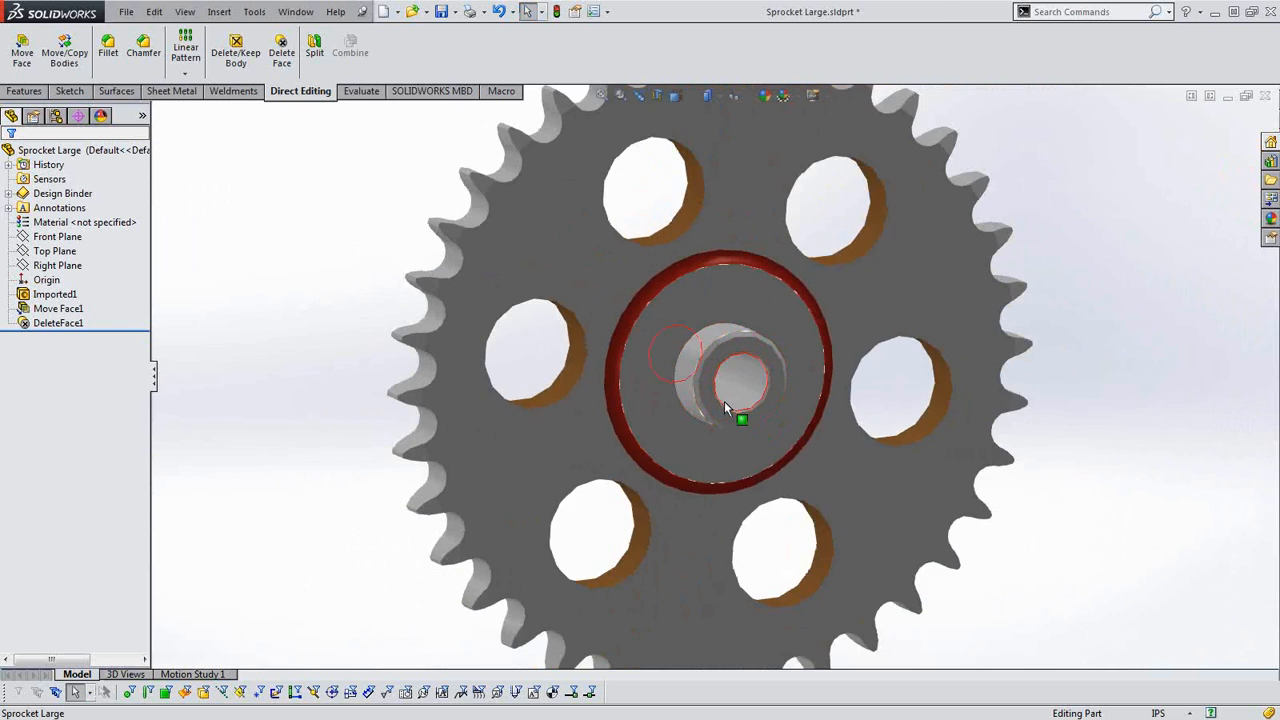
Select the small hub's cylindrical bore face and examine the bore and the hub's end face.
{"action": "scroll", "coordinate": [724, 401], "scroll_direction": "down", "scroll_amount": 2}
{"action": "left_click", "coordinate": [758, 390]}
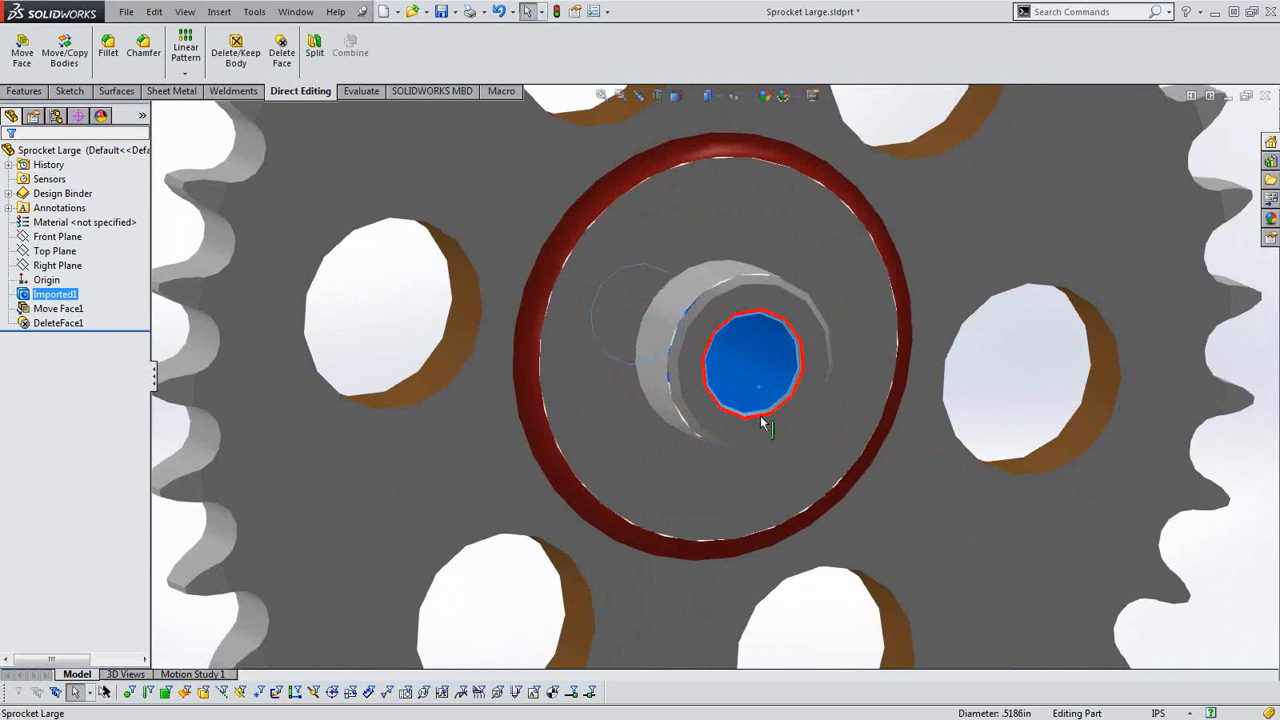
{"action": "scroll", "coordinate": [760, 420], "scroll_direction": "down", "scroll_amount": 2}
{"action": "middle_click_drag", "start_coordinate": [760, 420], "coordinate": [611, 446]}
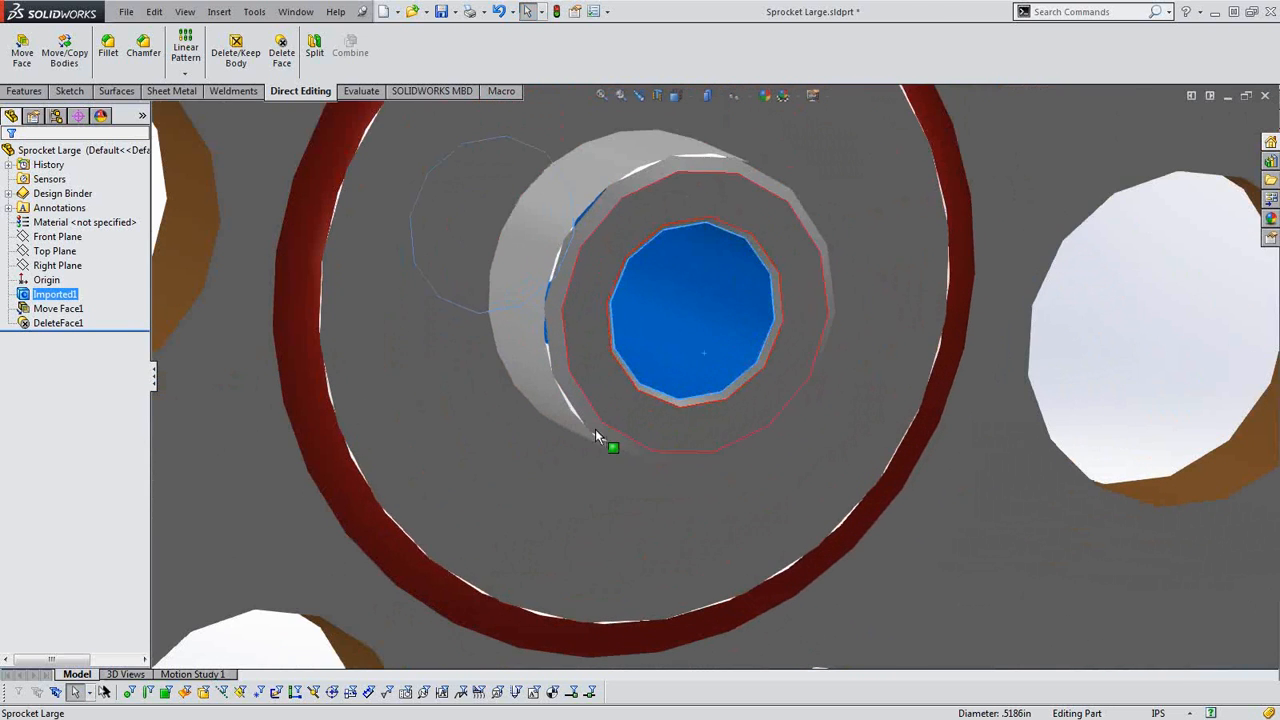